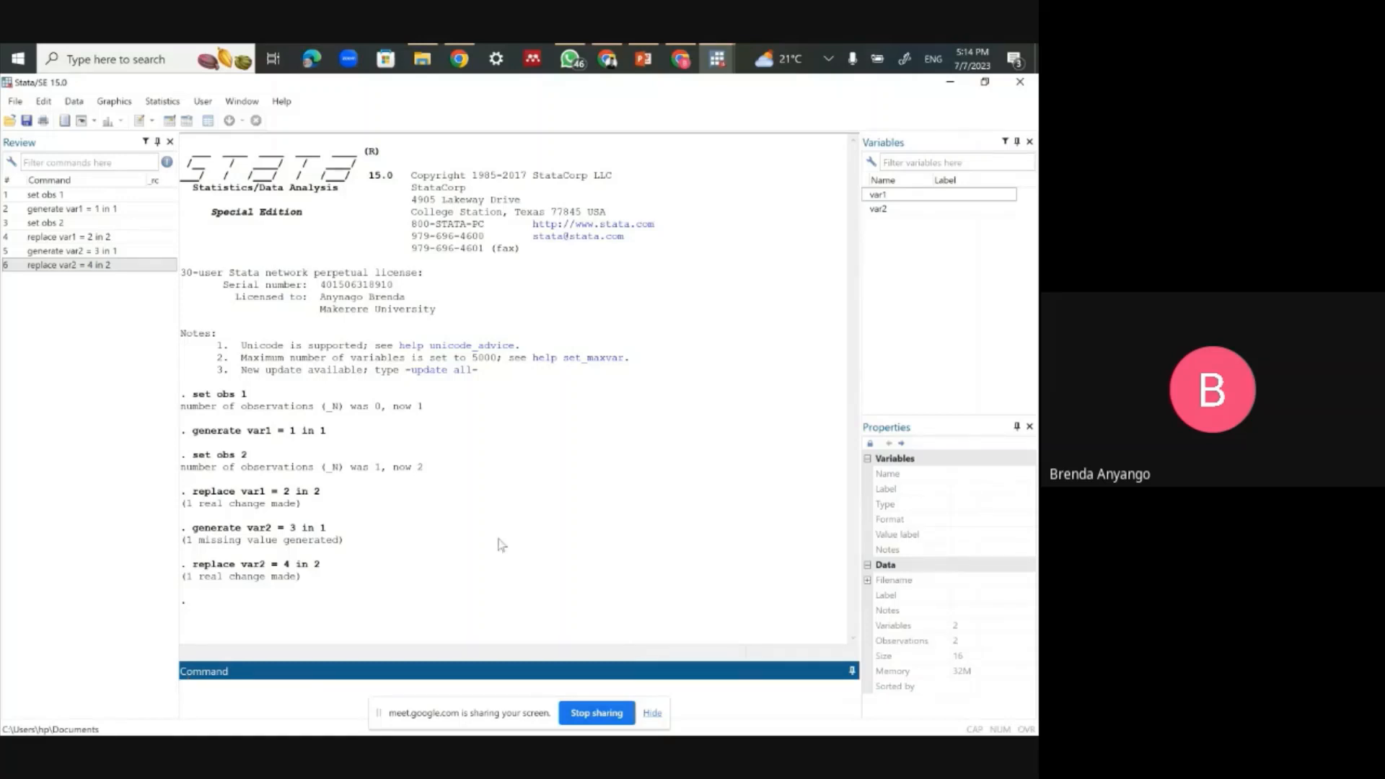
Step: Try to rename the variable var1 by running the command "rename income"
left_click(900, 196)
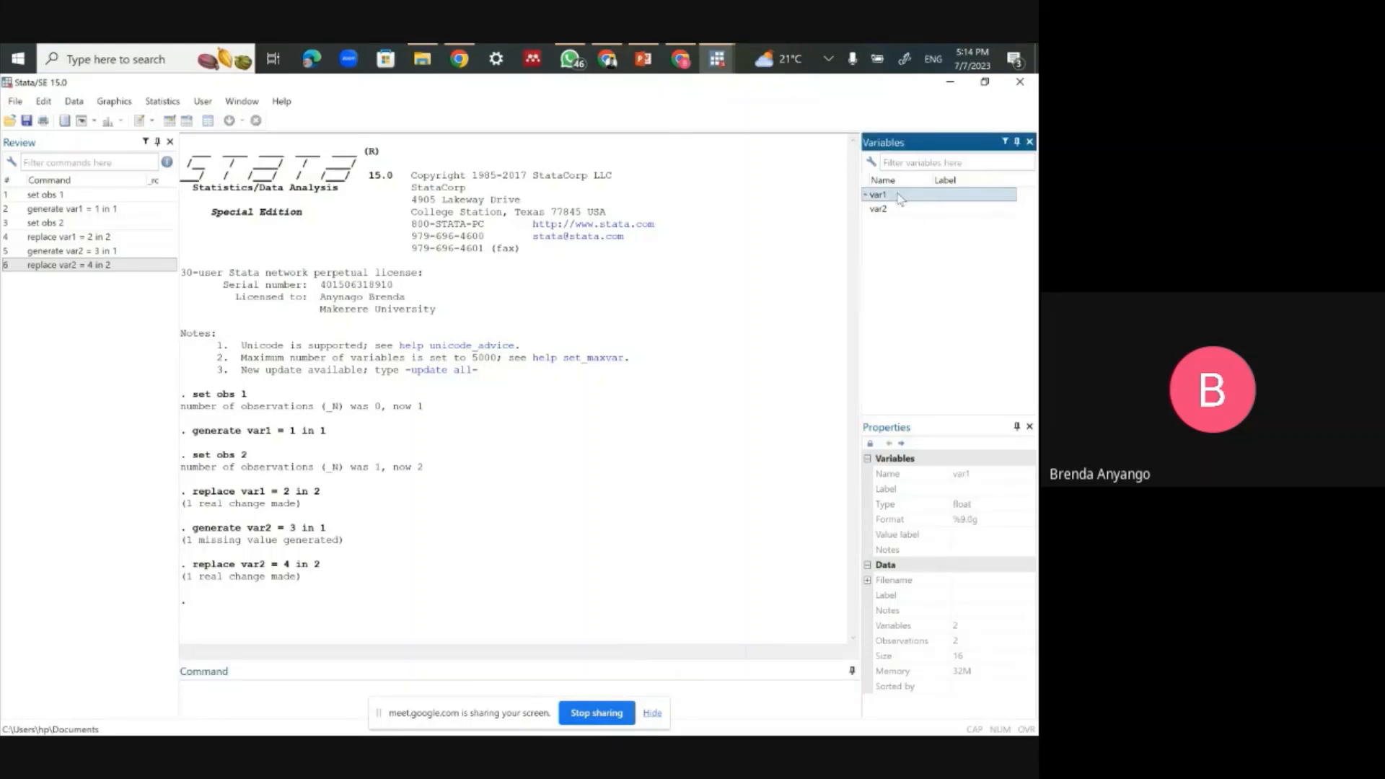
left_click(991, 475)
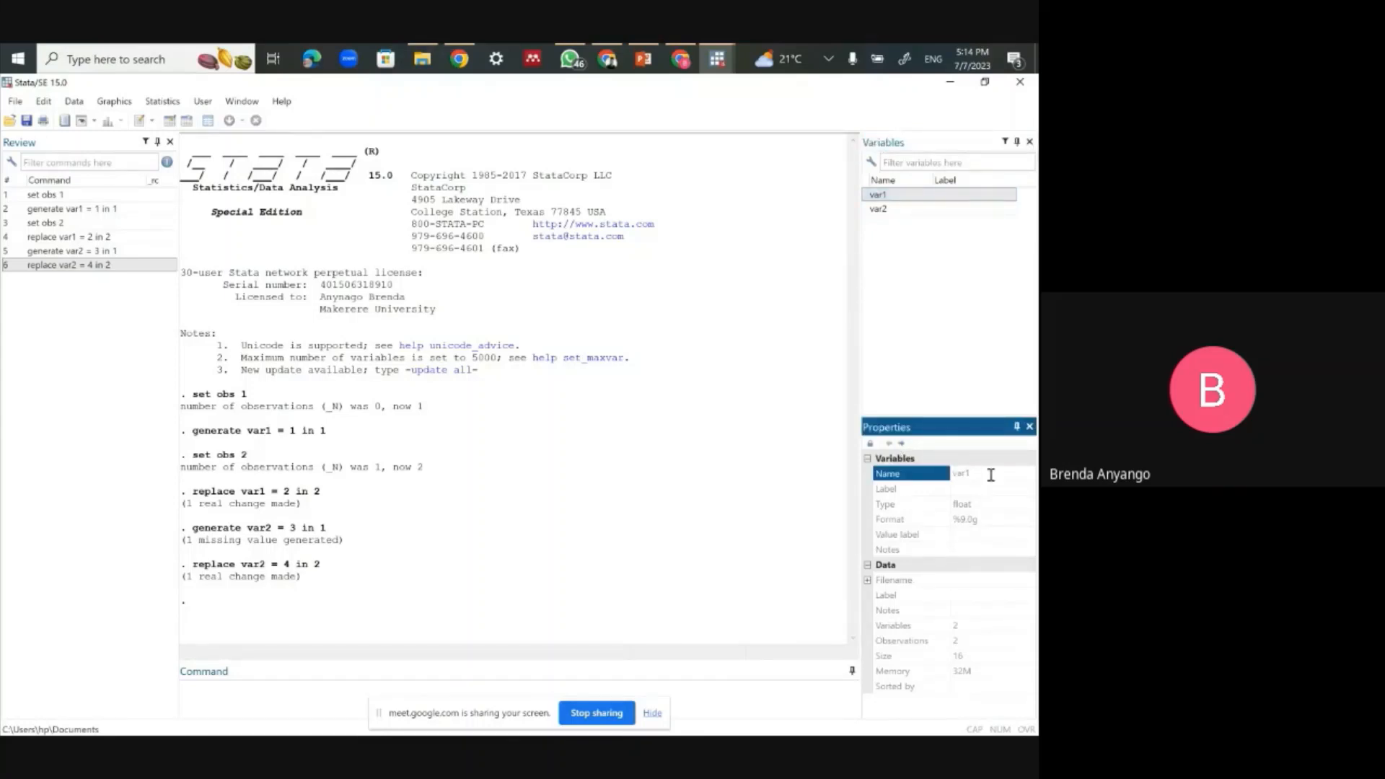
left_click(210, 691)
type("re")
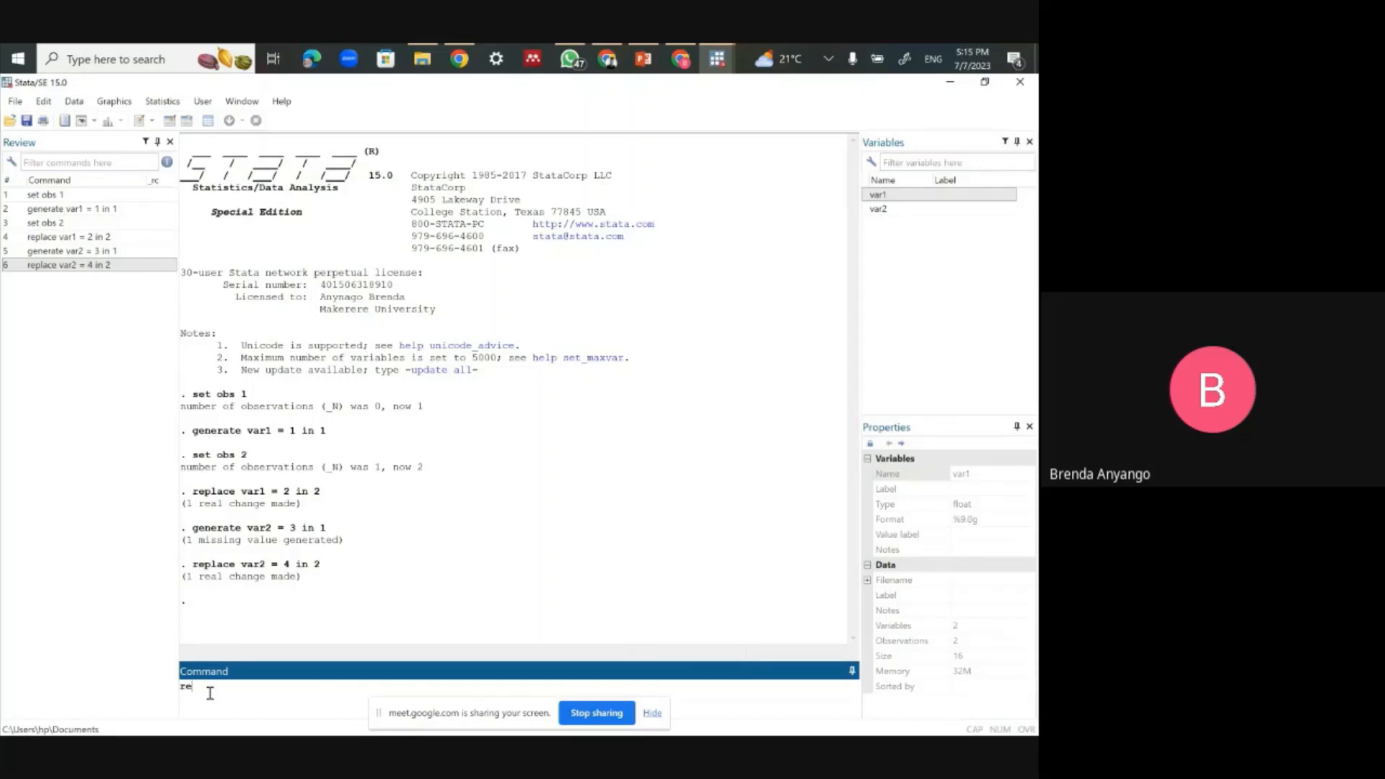
type("name income")
key("Return")
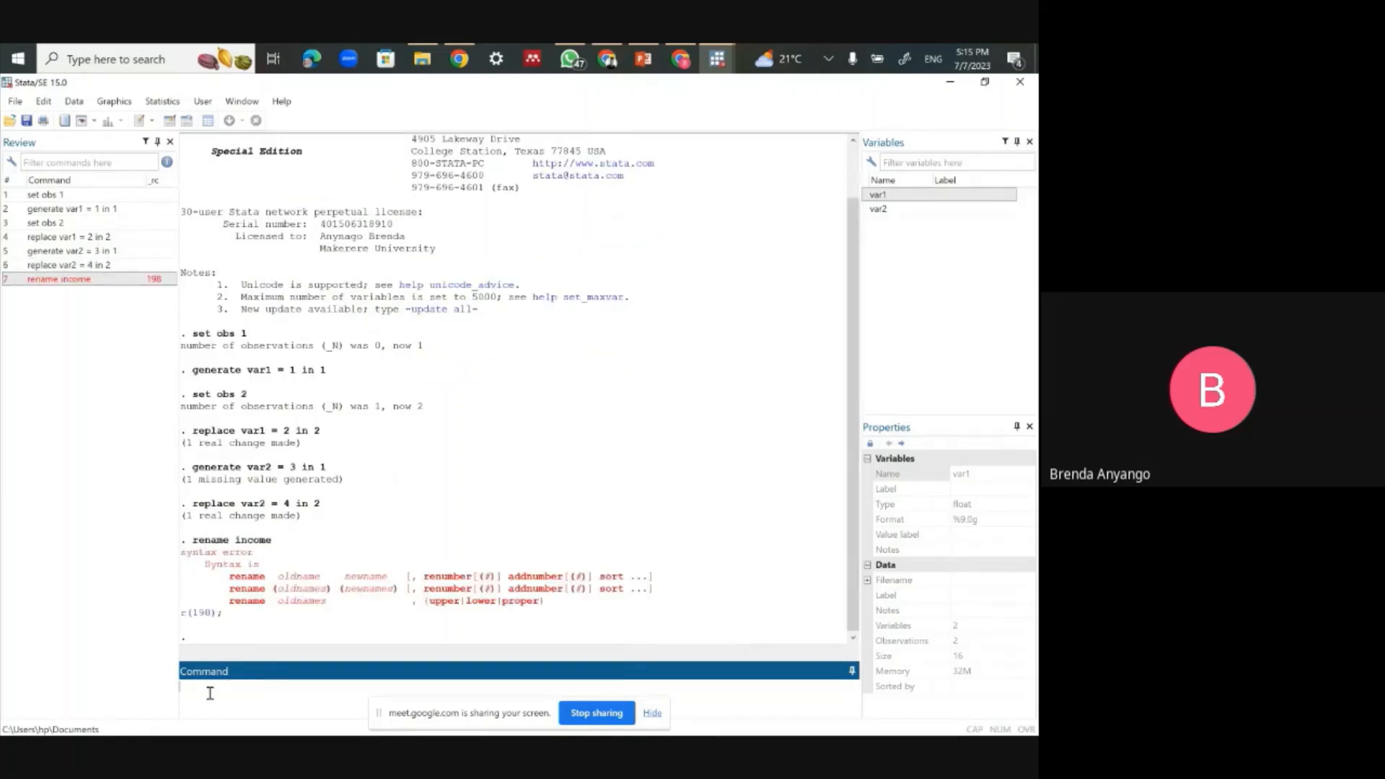
Step: Look up the syntax of the rename command with "help rename" and put the help window away
type("help rename")
key("Return")
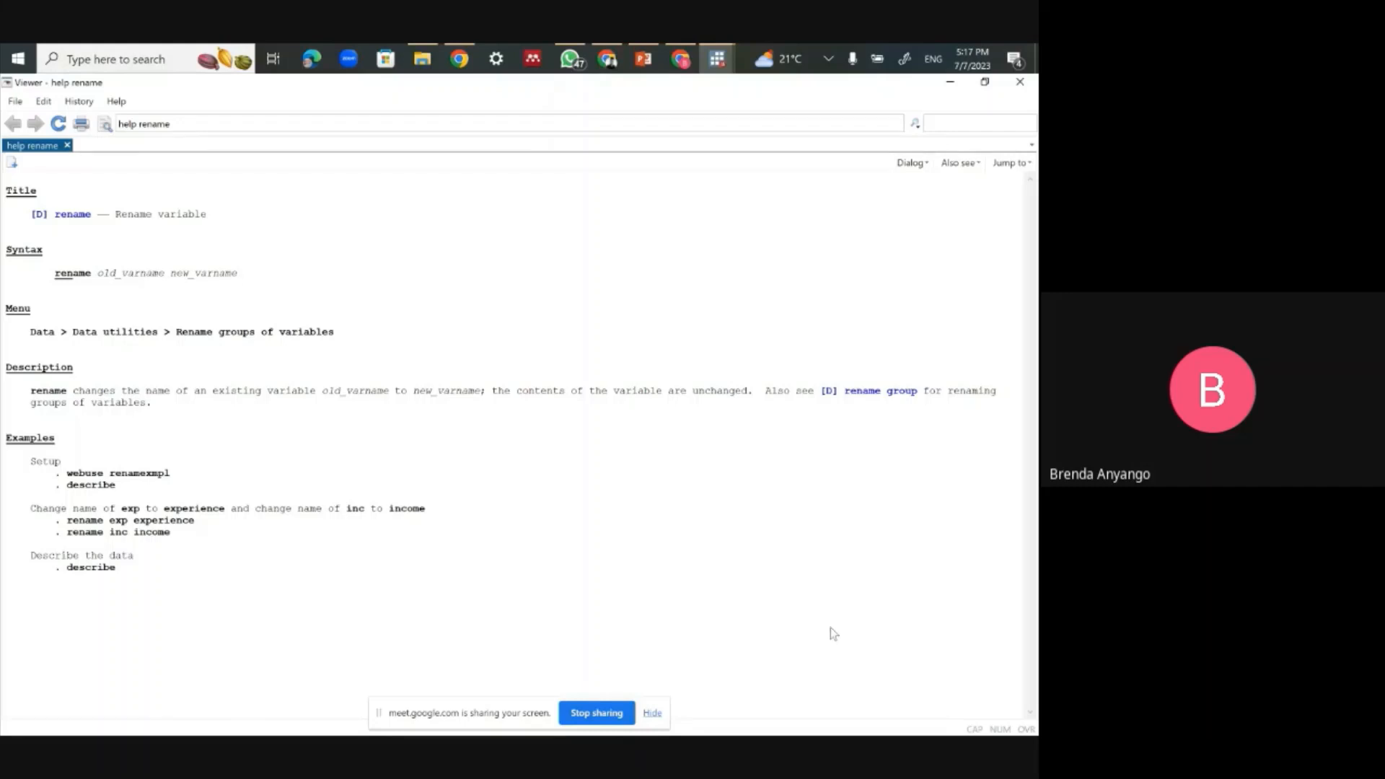
left_click(951, 82)
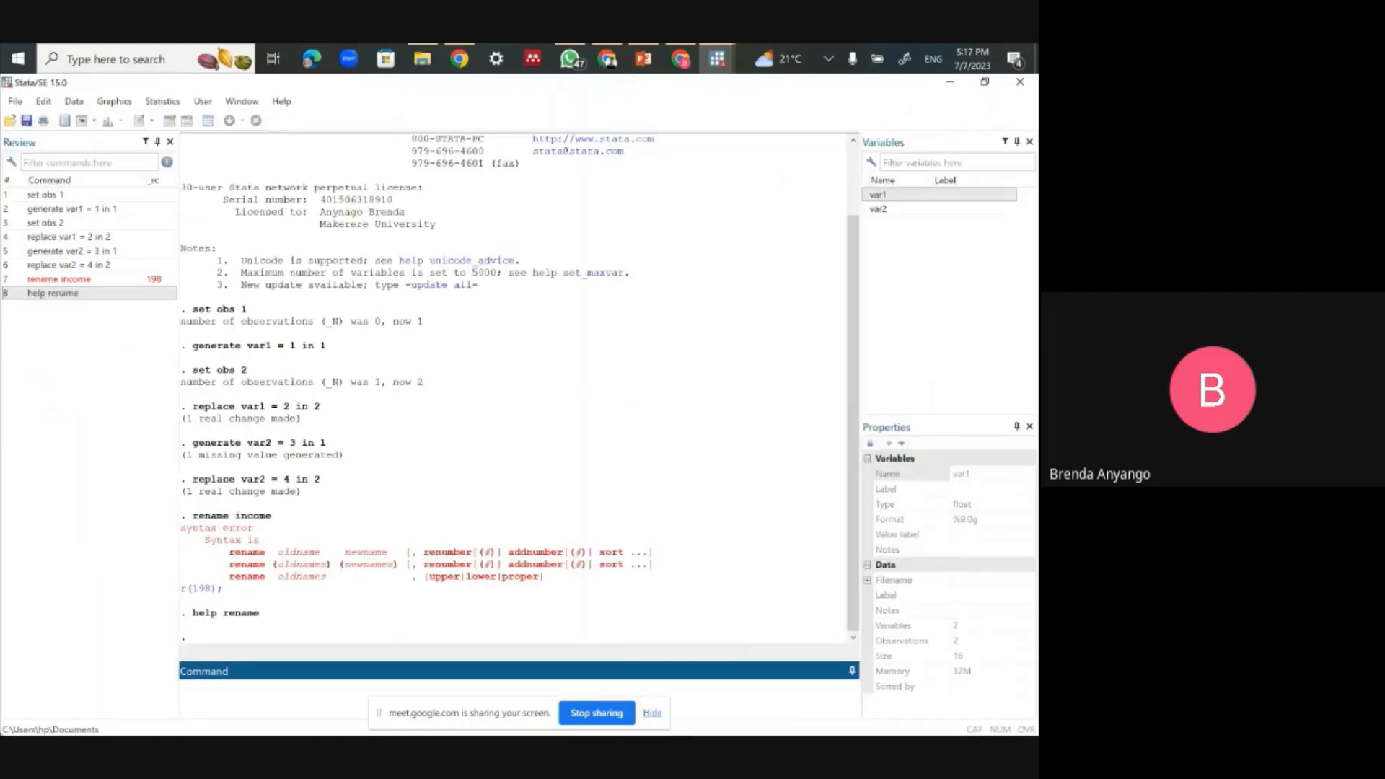
Step: Rename the variable var1 to income with the rename command
type("rename var")
type("1 u")
key("BackSpace")
type("income")
key("Return")
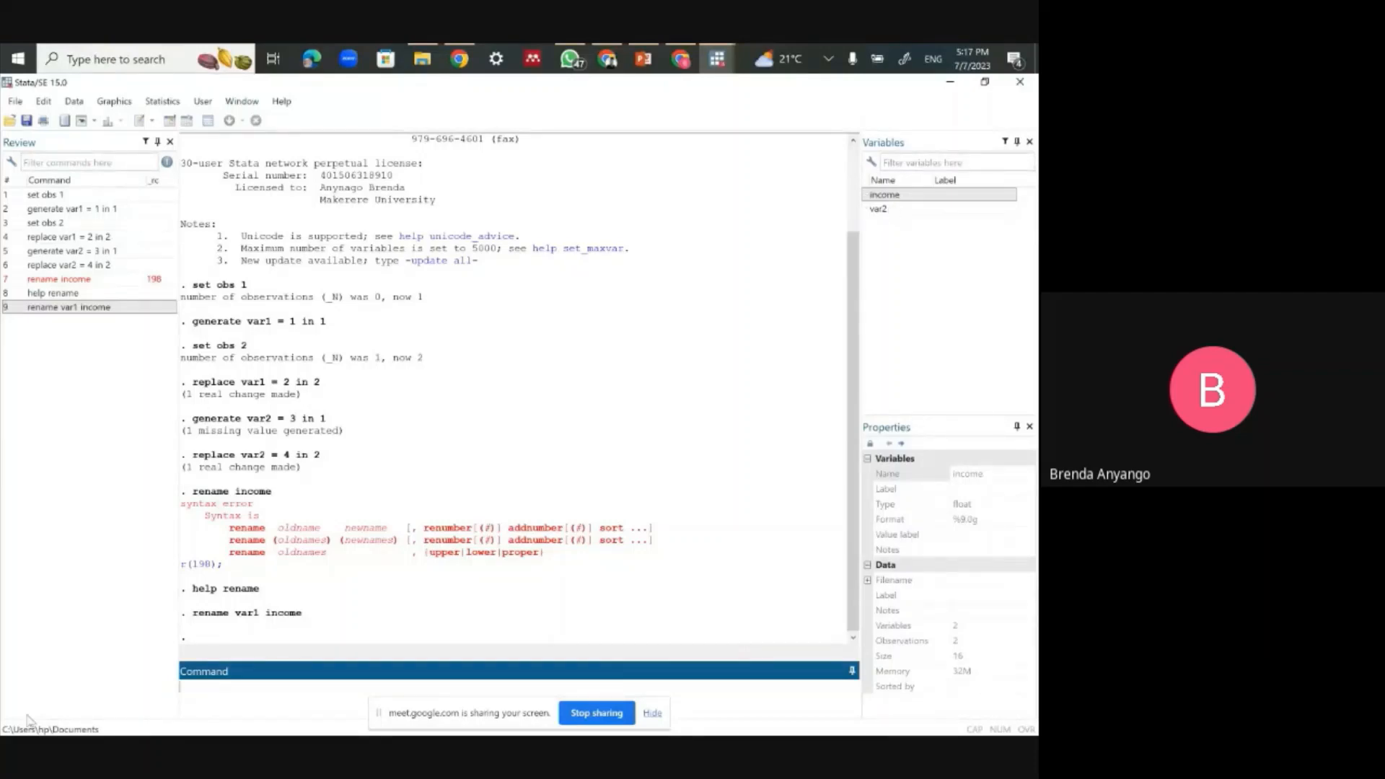
Step: Rename the variable var2 to age and open the dataset in the Data Editor
type("rename var2 age")
key("Return")
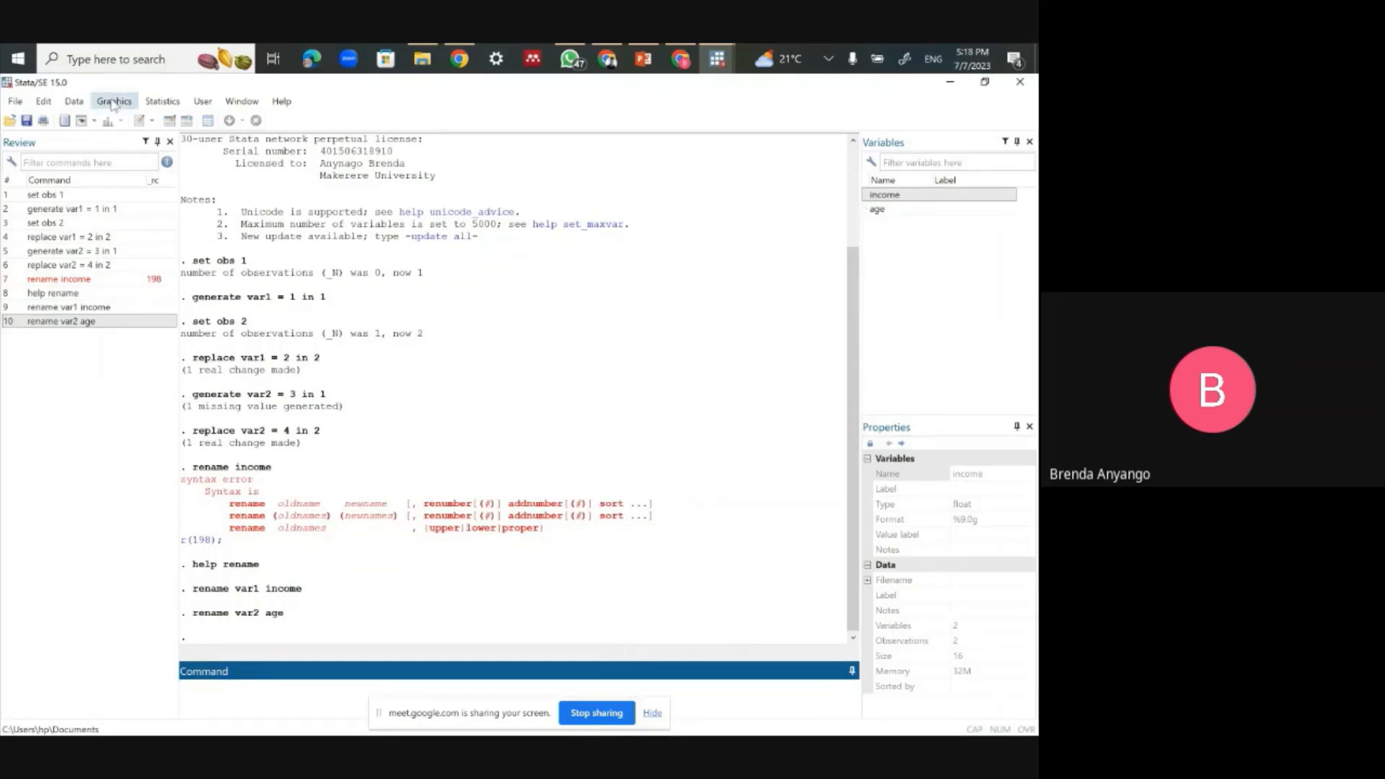
left_click(171, 121)
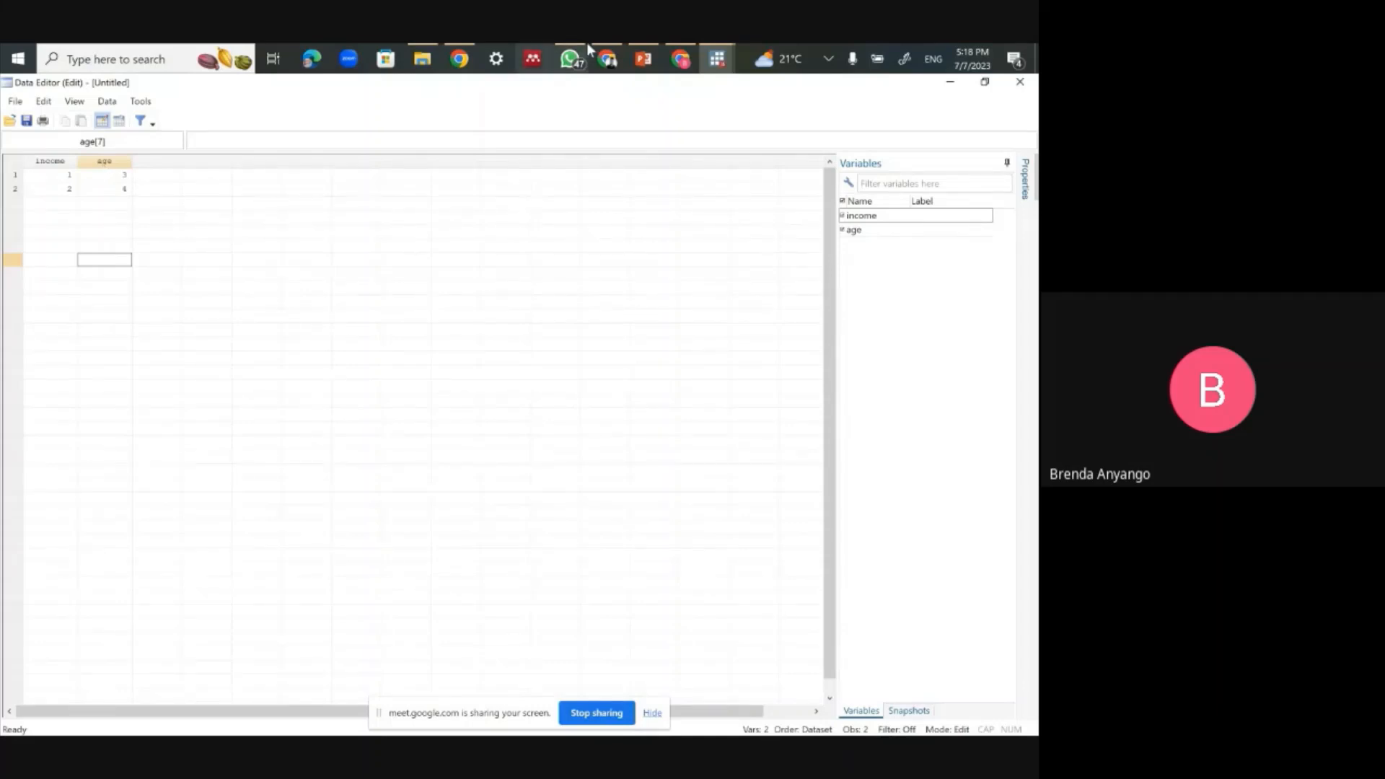
Step: Switch to Google Meet, admit the waiting participant to the call, and return to the main Stata window
left_click(680, 58)
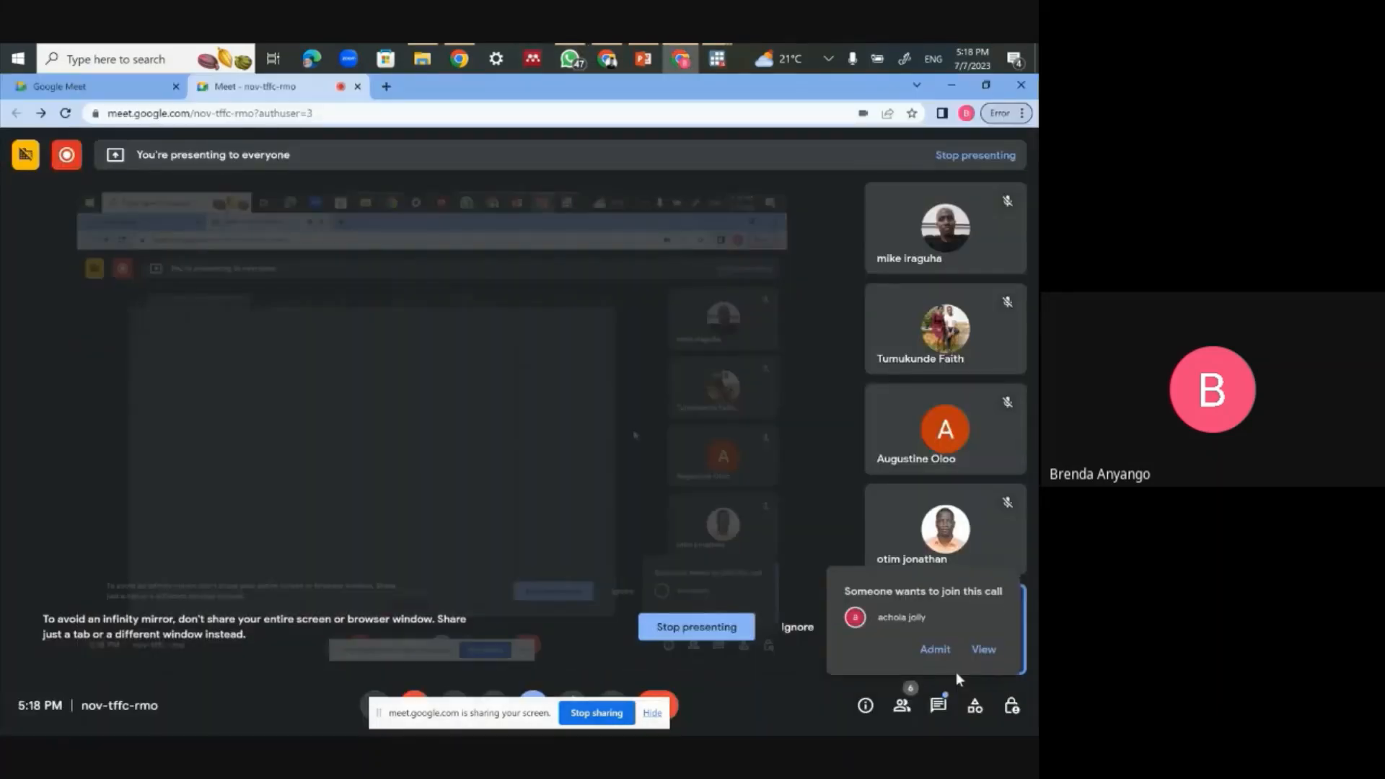
left_click(934, 650)
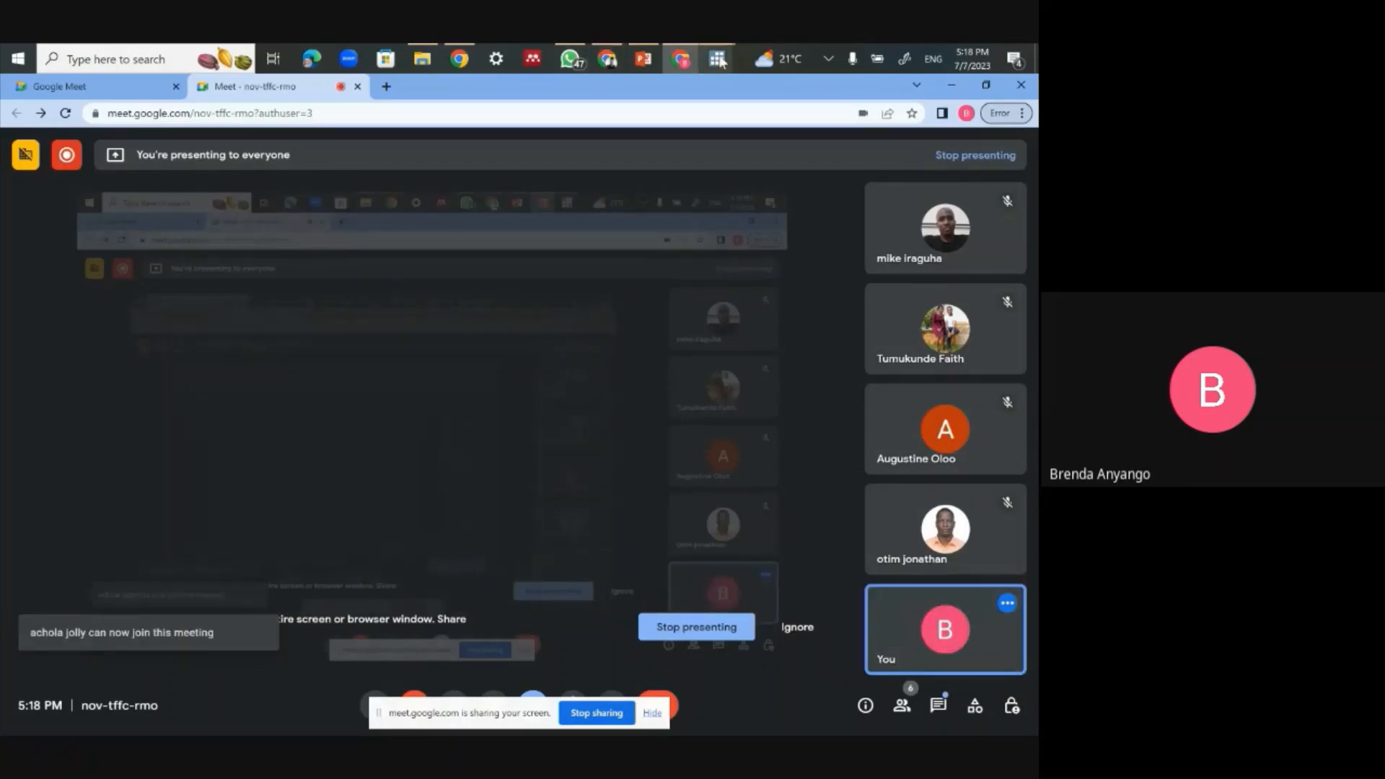
mouse_move(721, 62)
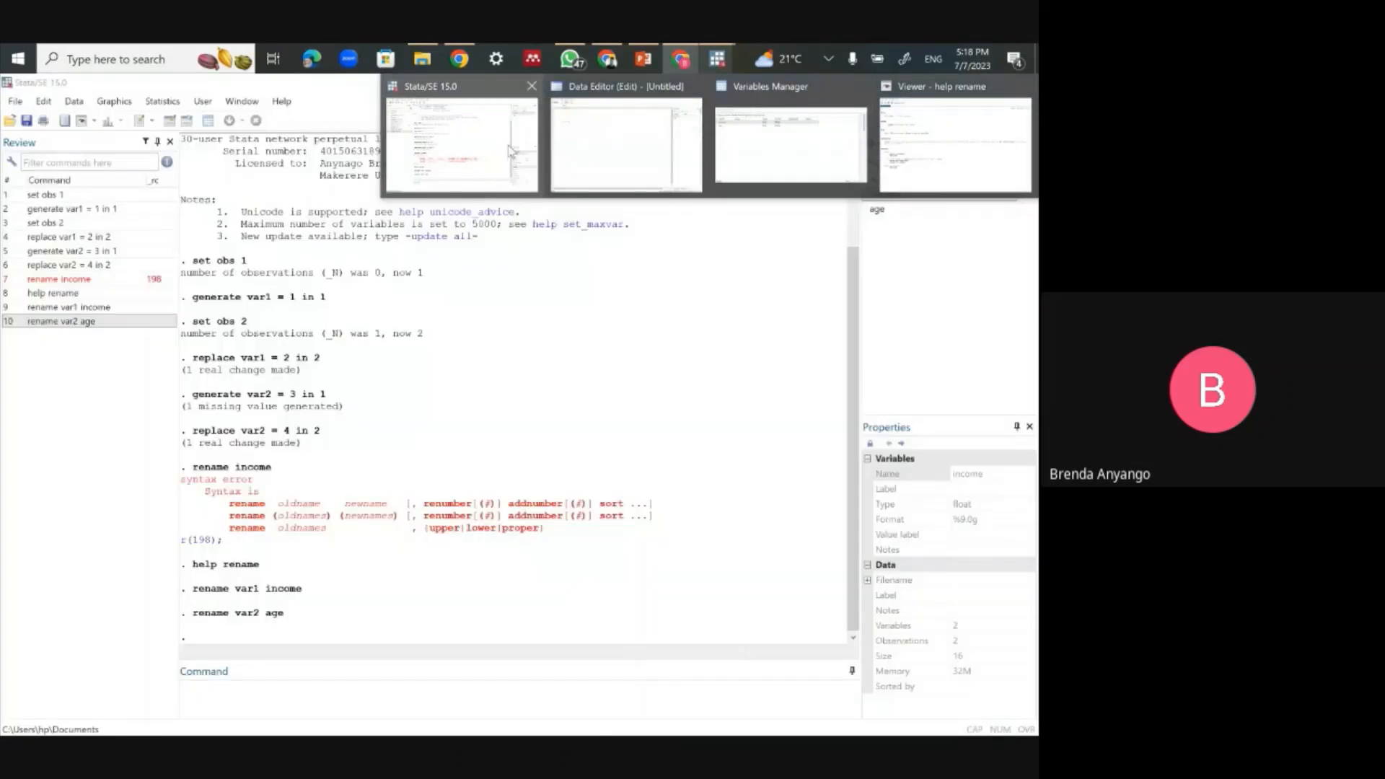
left_click(510, 151)
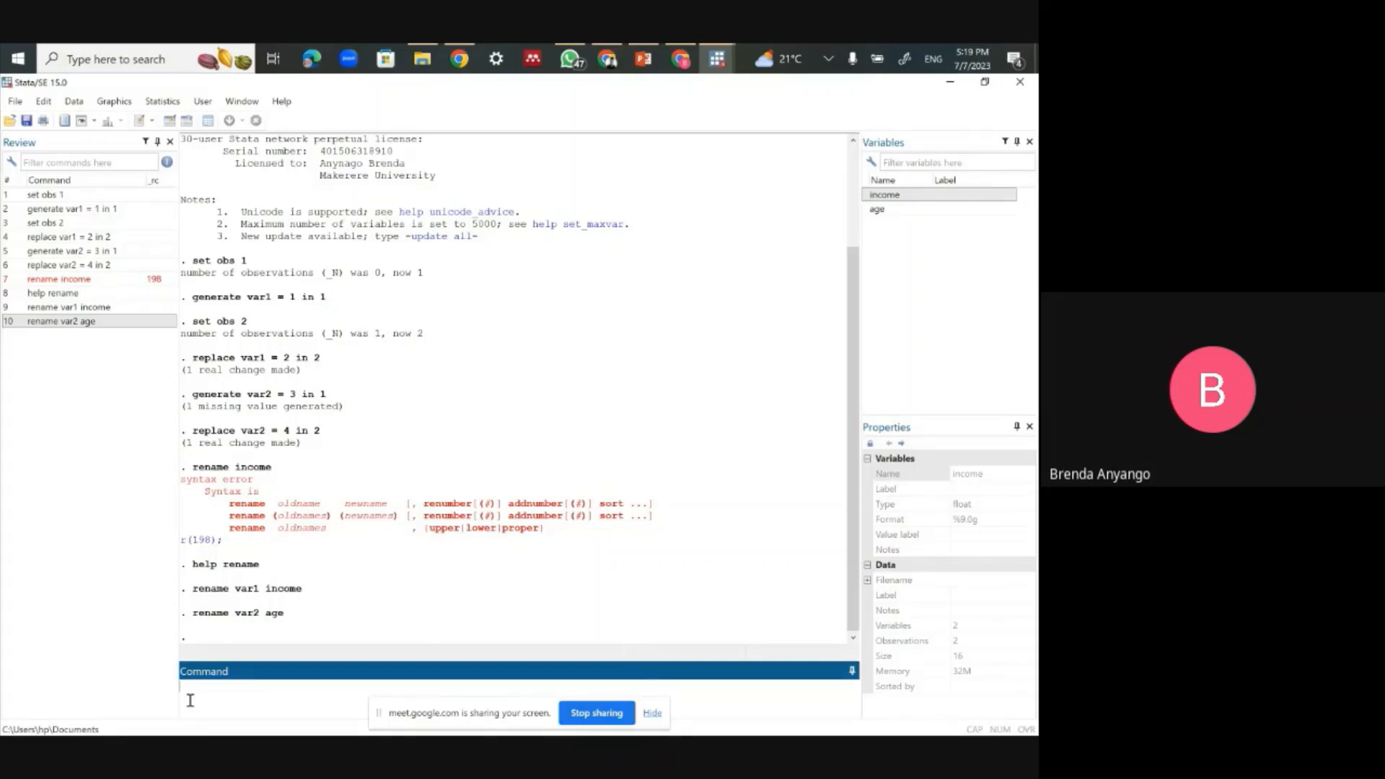
Step: Open the help page for the generate command and view the variable list in the Variables Manager
type("help gener")
key("Return")
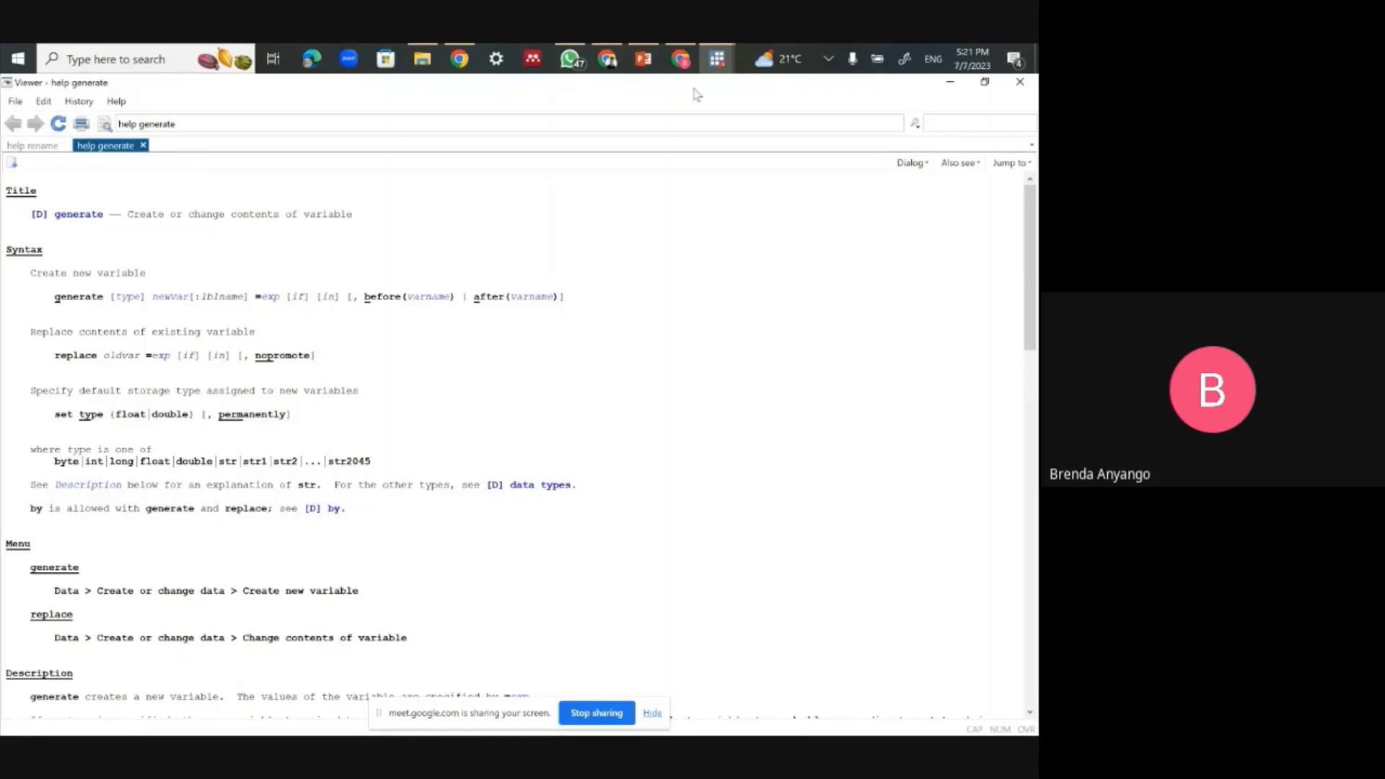
mouse_move(713, 62)
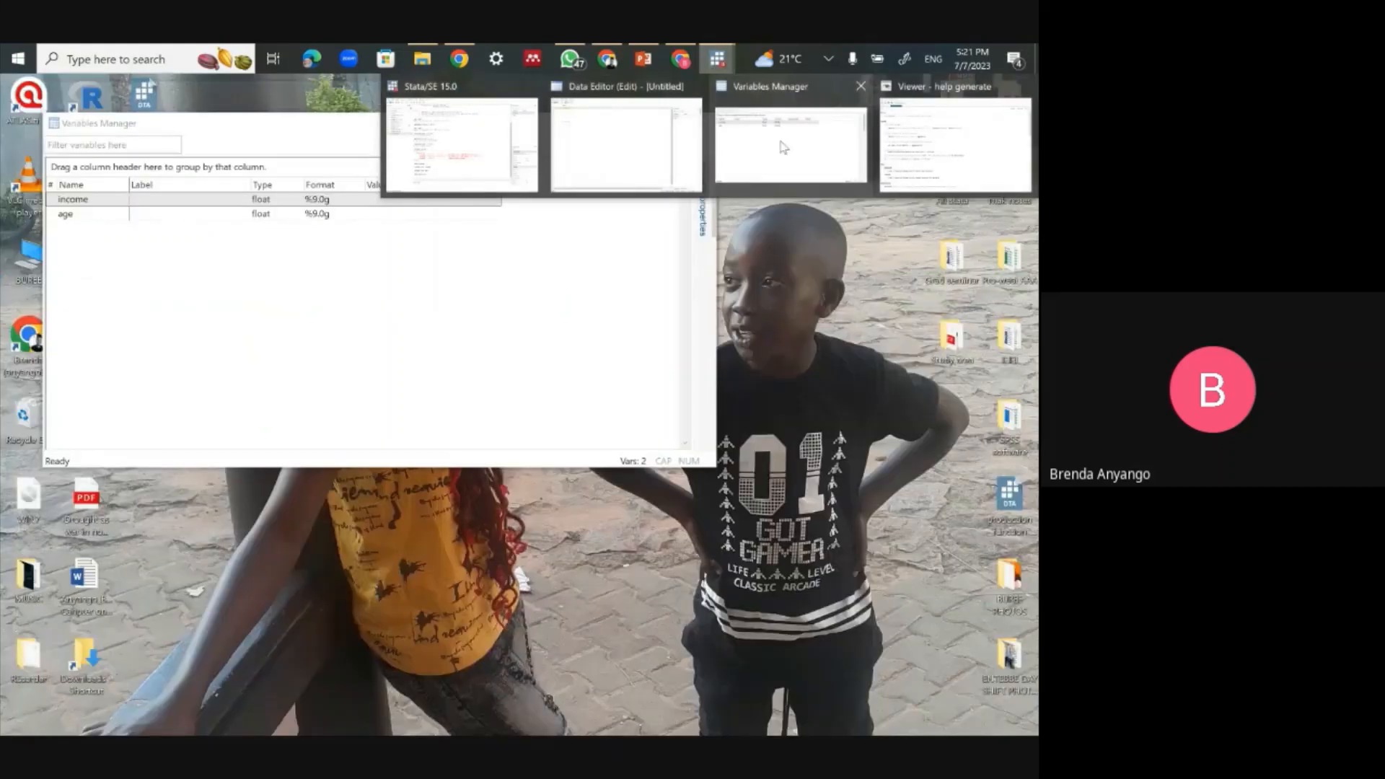
left_click(784, 147)
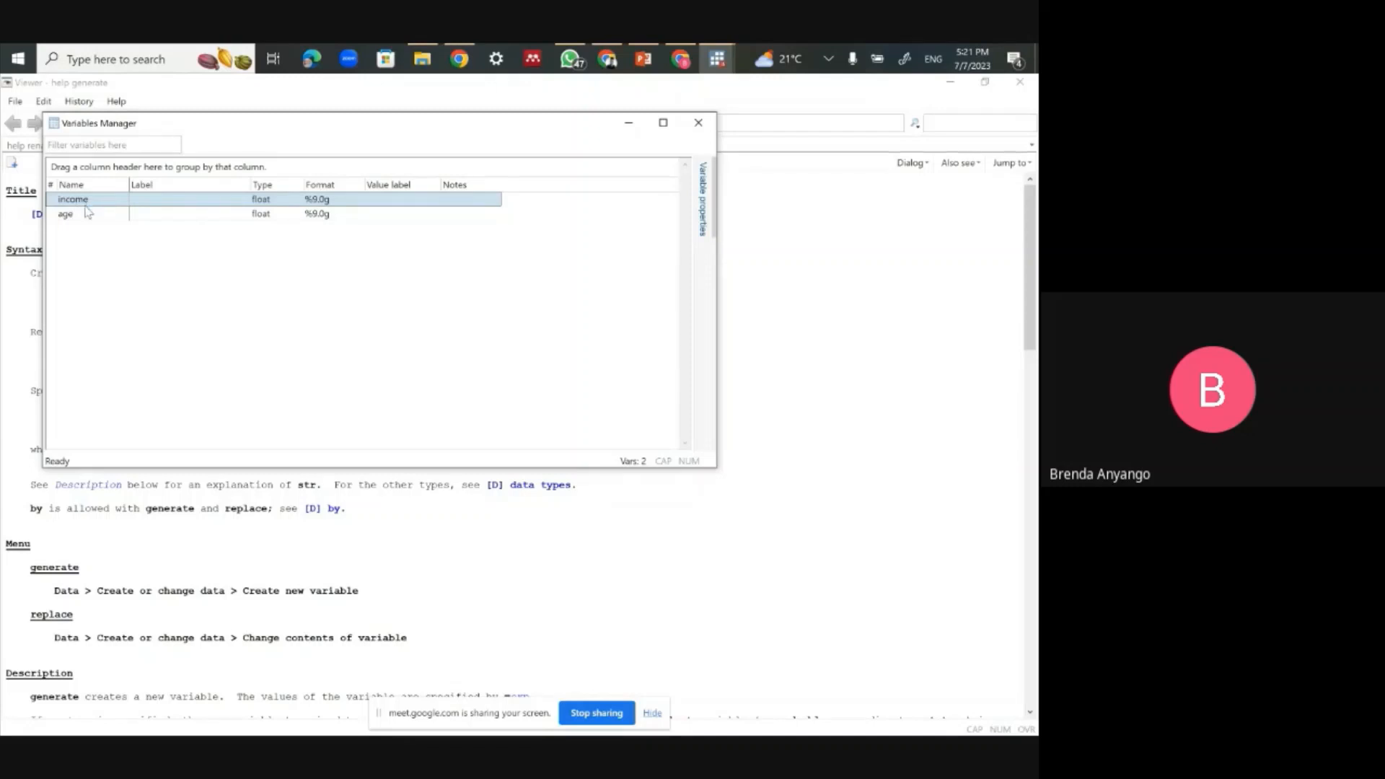
mouse_move(717, 61)
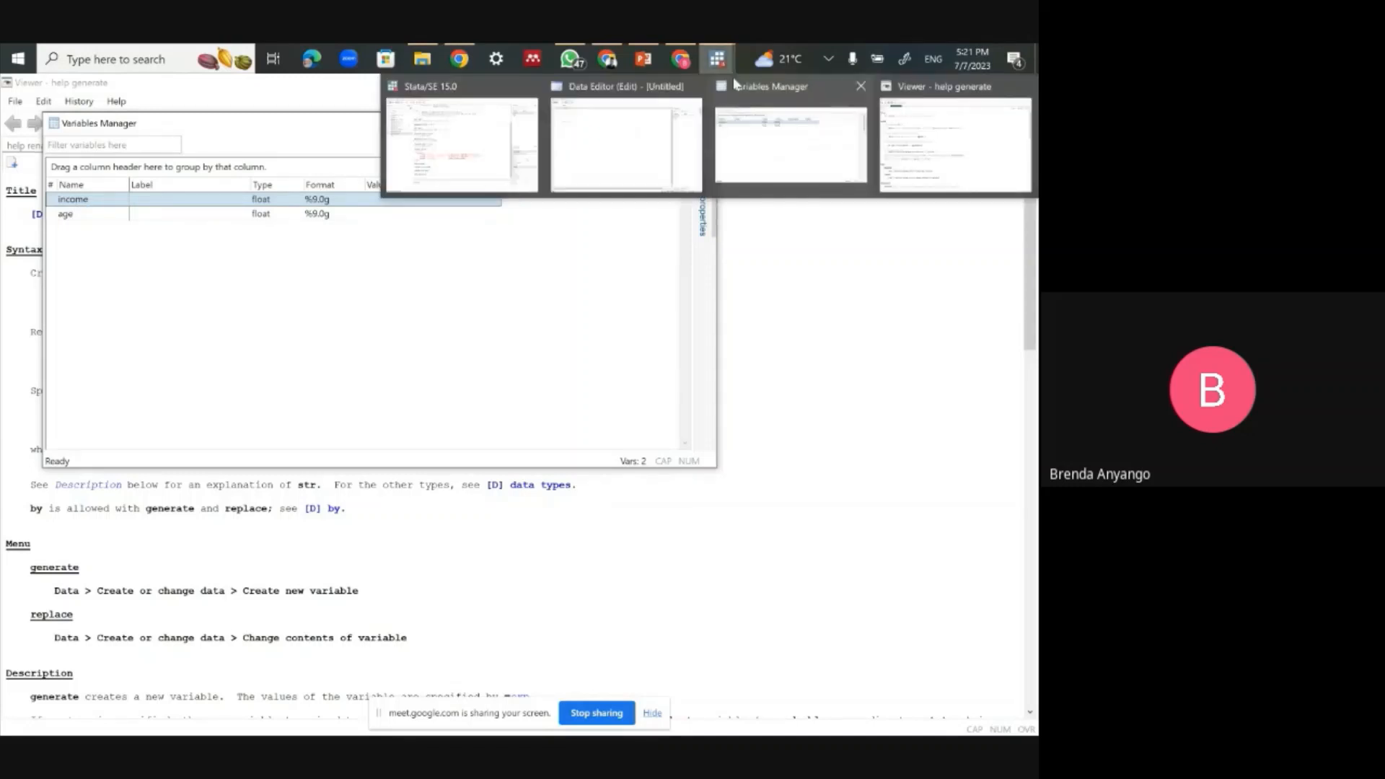
left_click(496, 154)
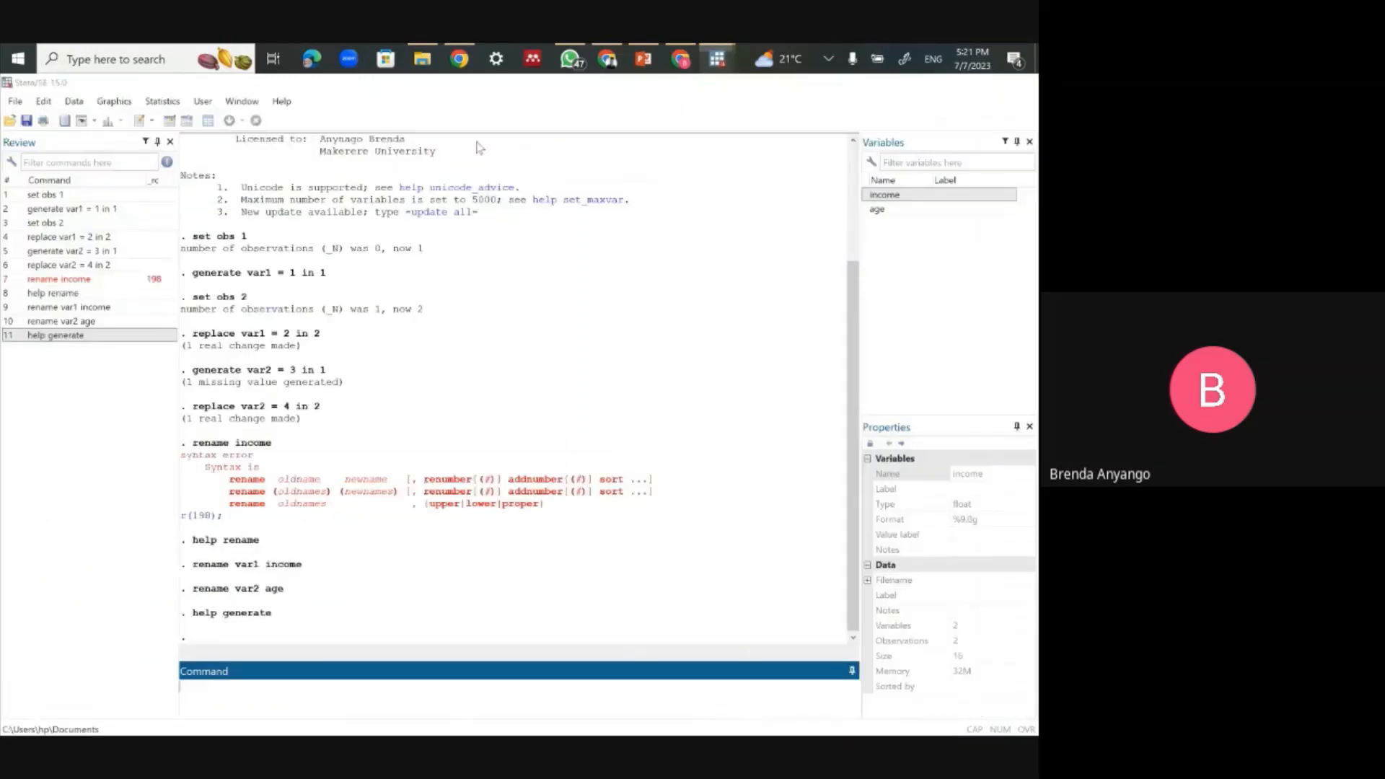
Step: Examine the income and age columns in the Data Editor, glance at the generate help, and return to the main Stata window
mouse_move(717, 61)
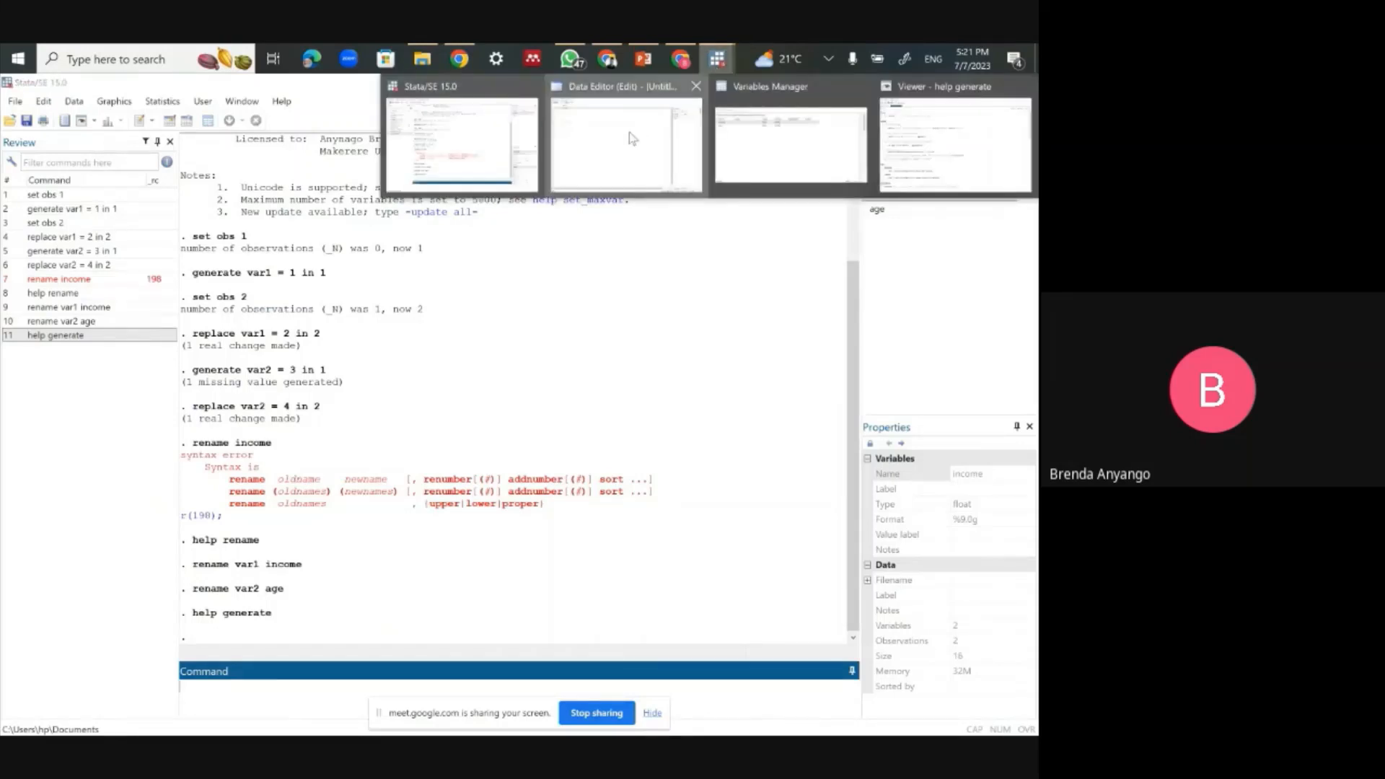
left_click(638, 132)
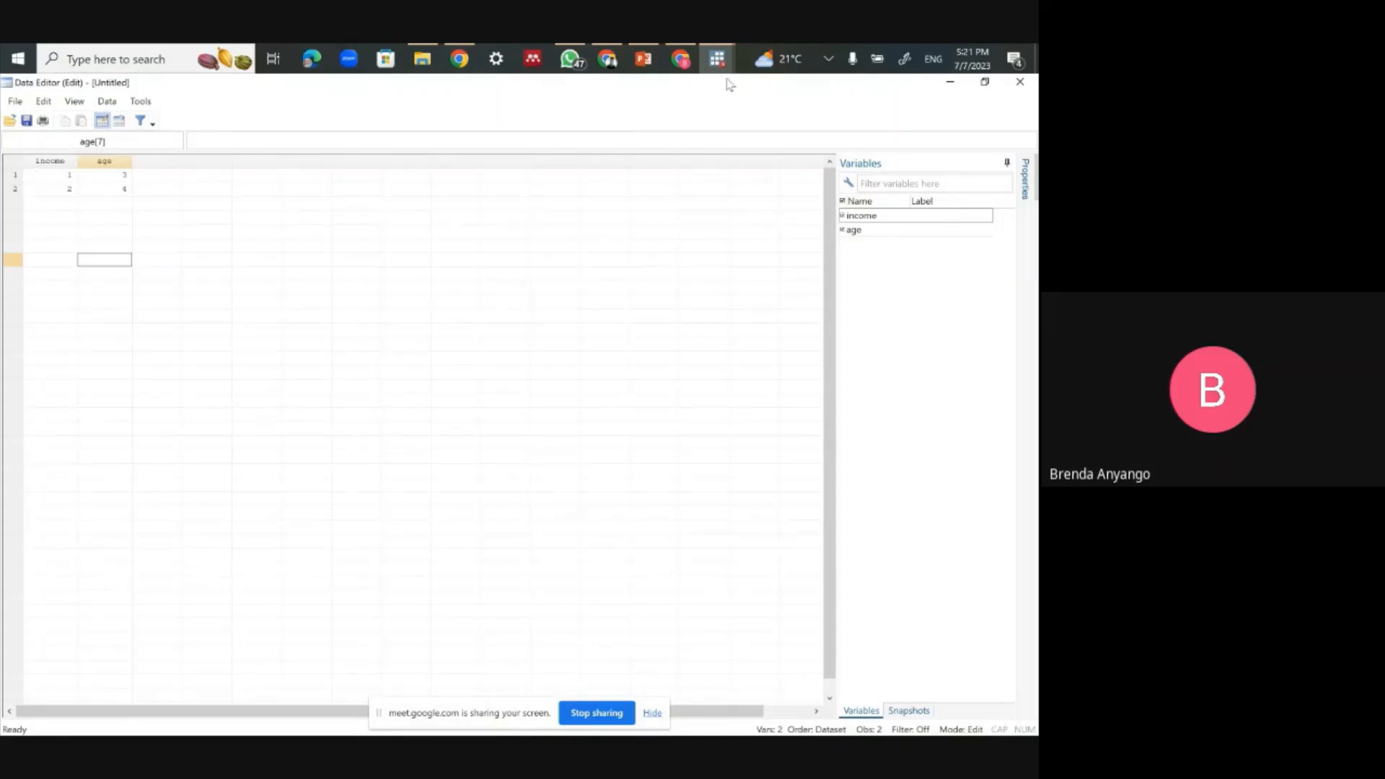
mouse_move(717, 58)
left_click(468, 154)
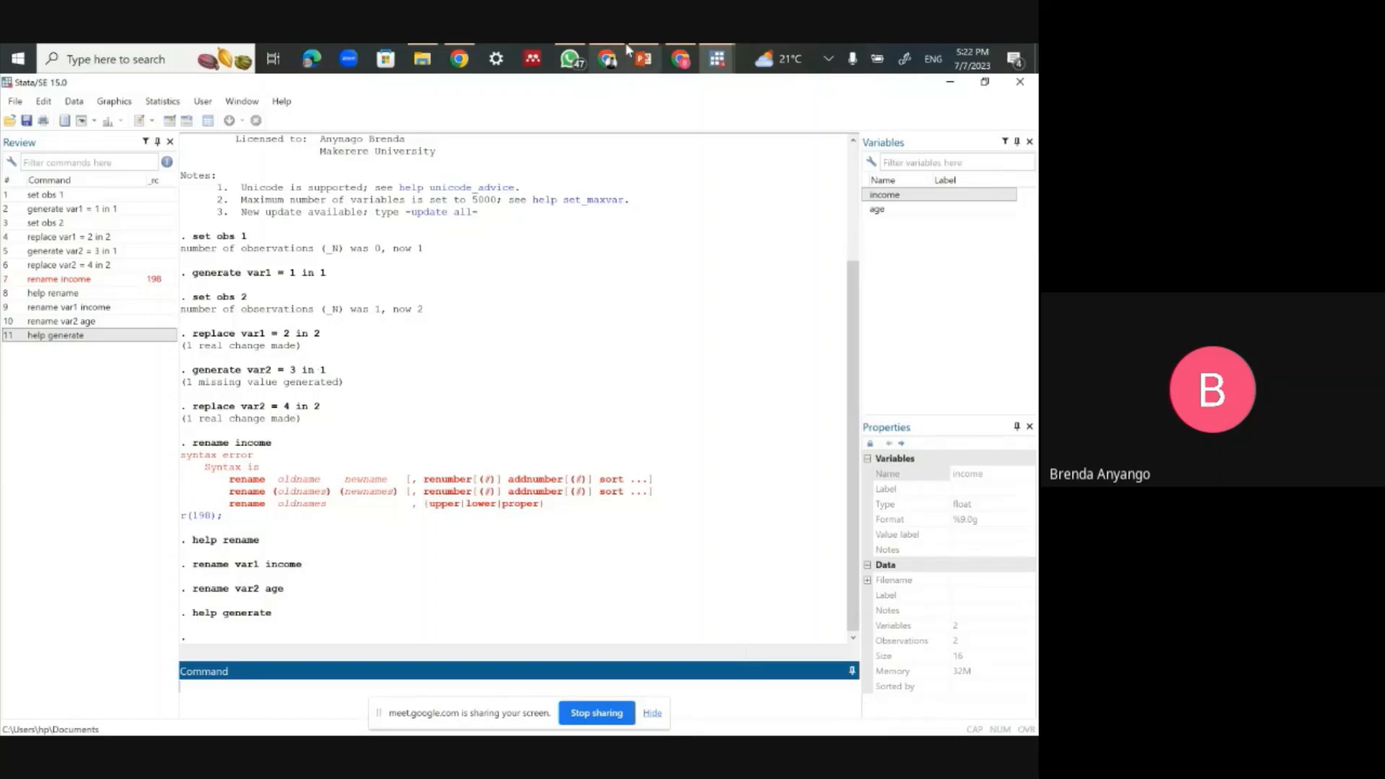
mouse_move(716, 59)
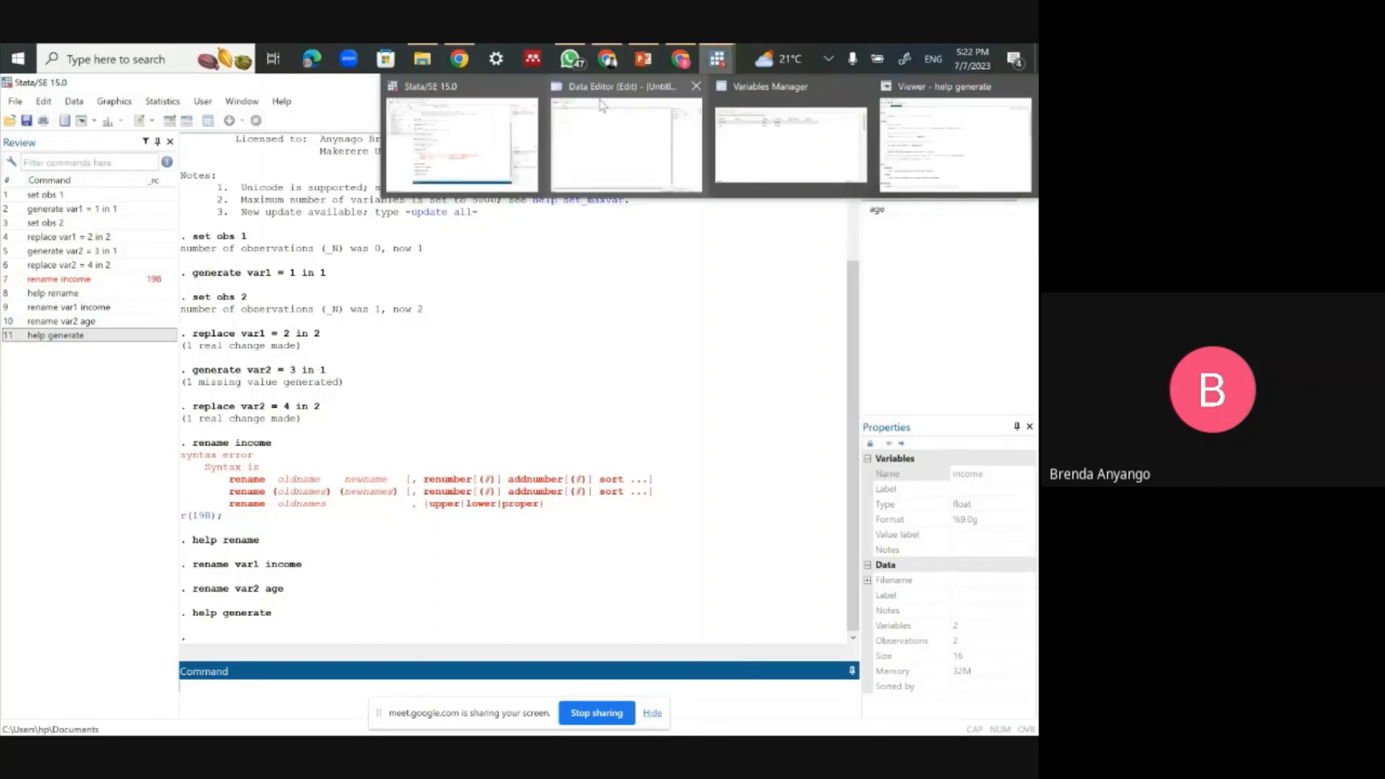
left_click(626, 144)
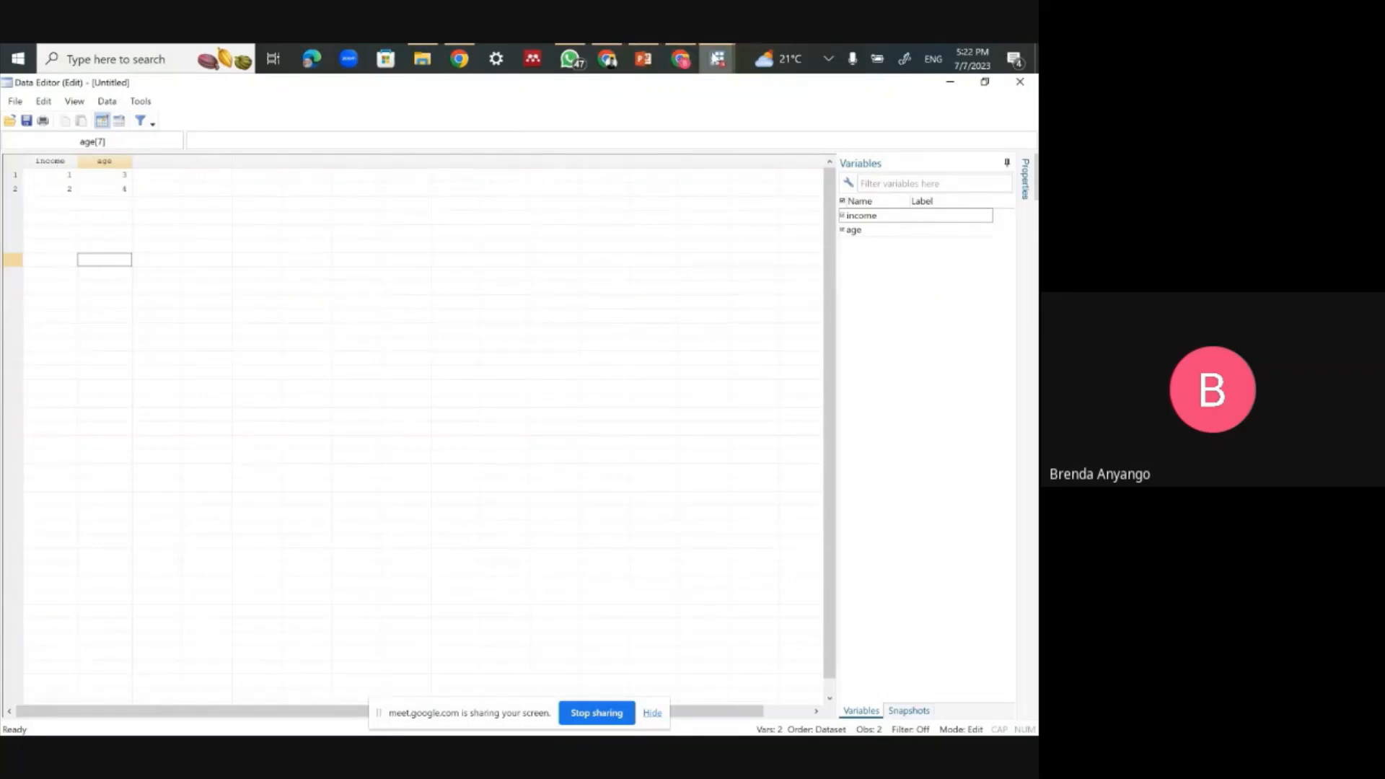
mouse_move(716, 59)
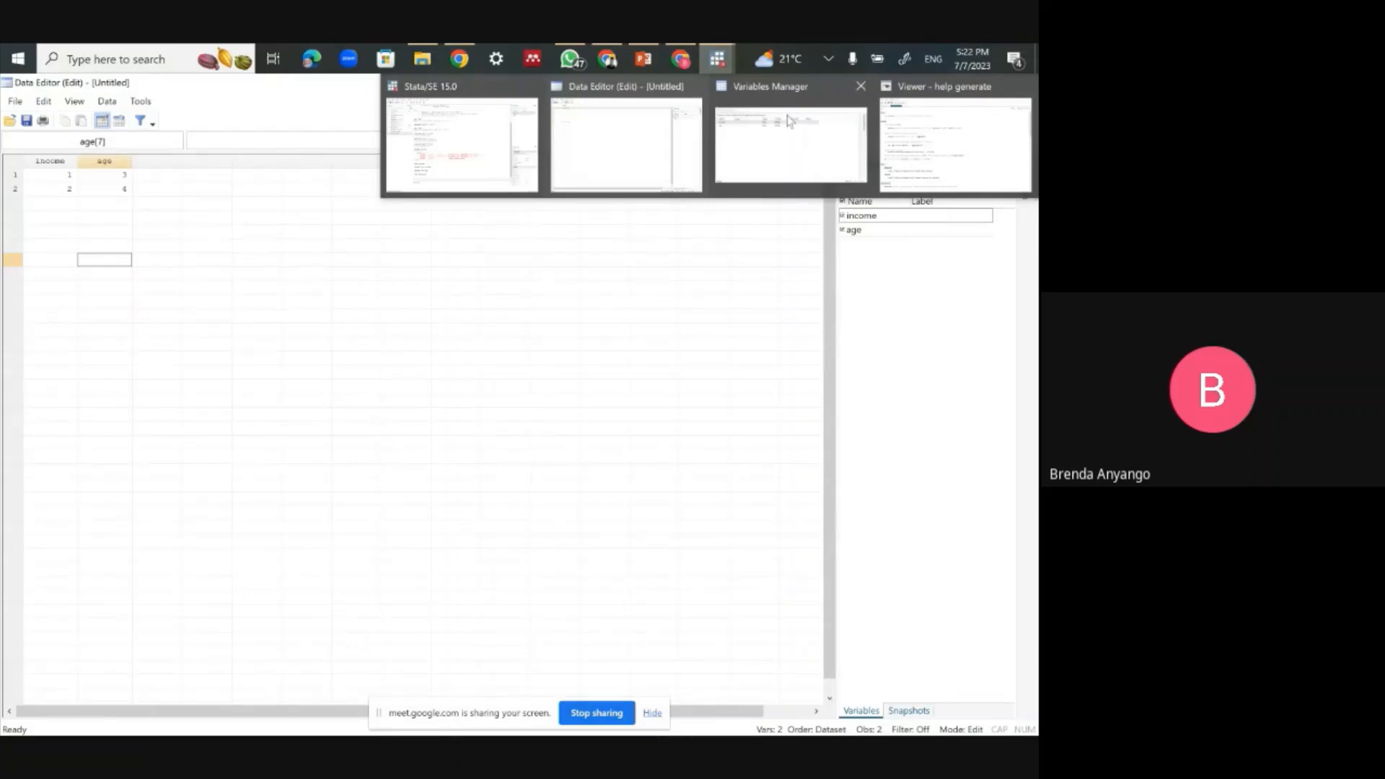
left_click(955, 144)
mouse_move(694, 49)
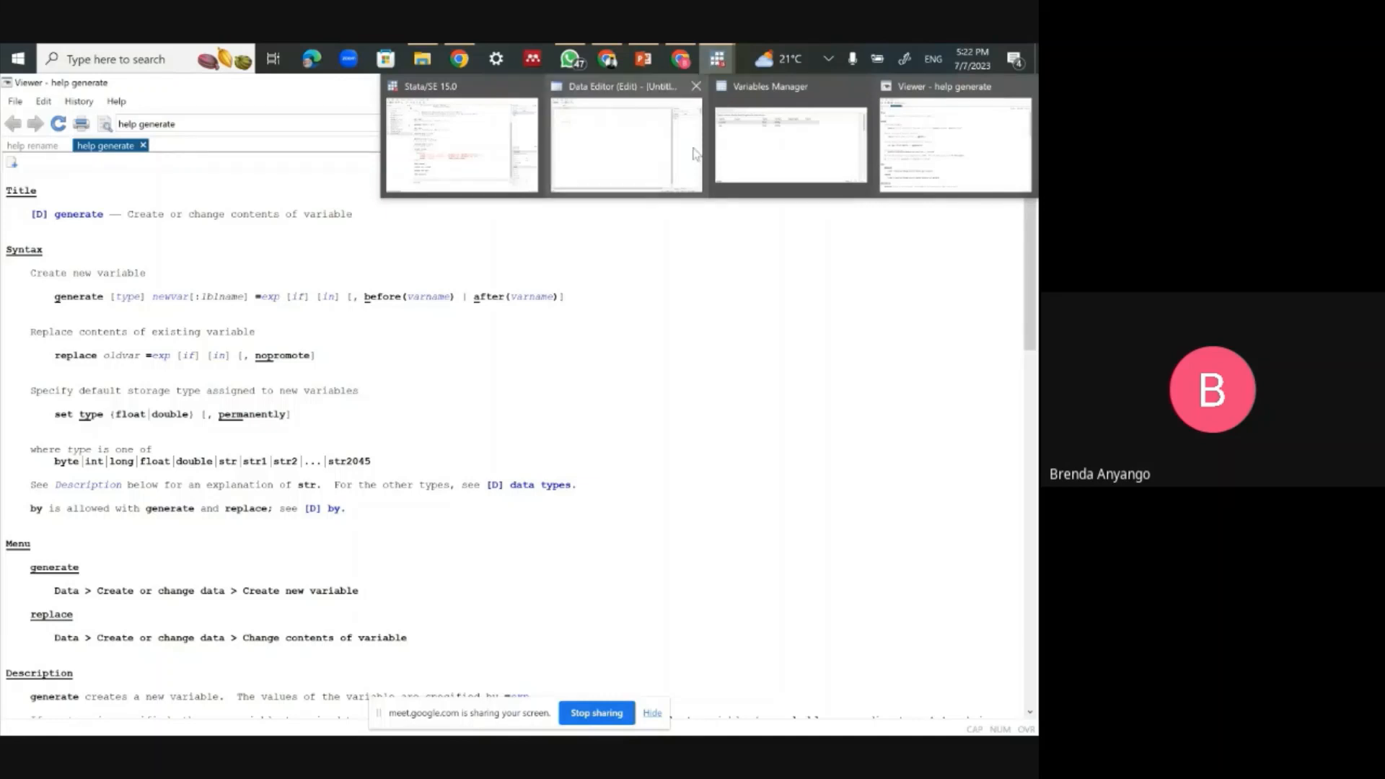
left_click(462, 145)
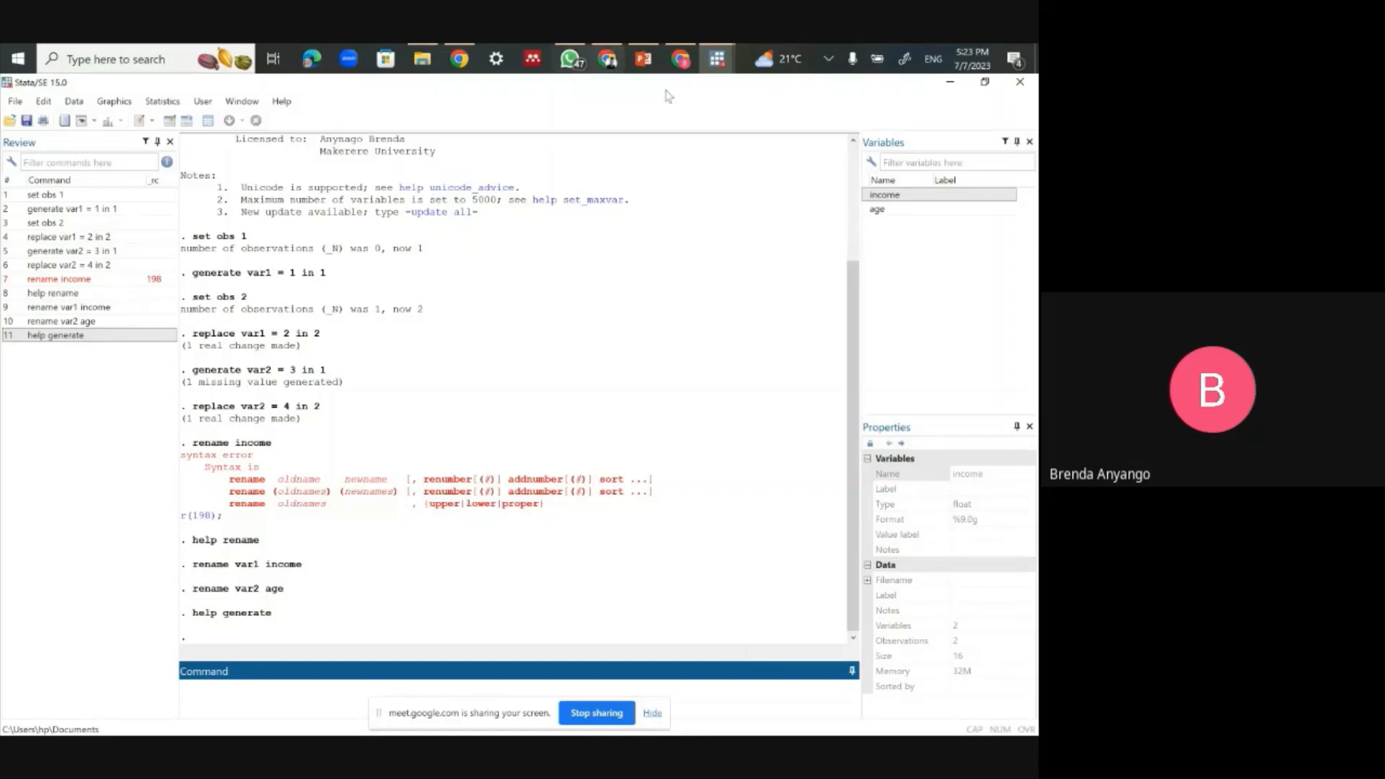
Step: Review the syntax, description and options in the generate help page, and return to the main Stata window
left_click(716, 59)
left_click(898, 148)
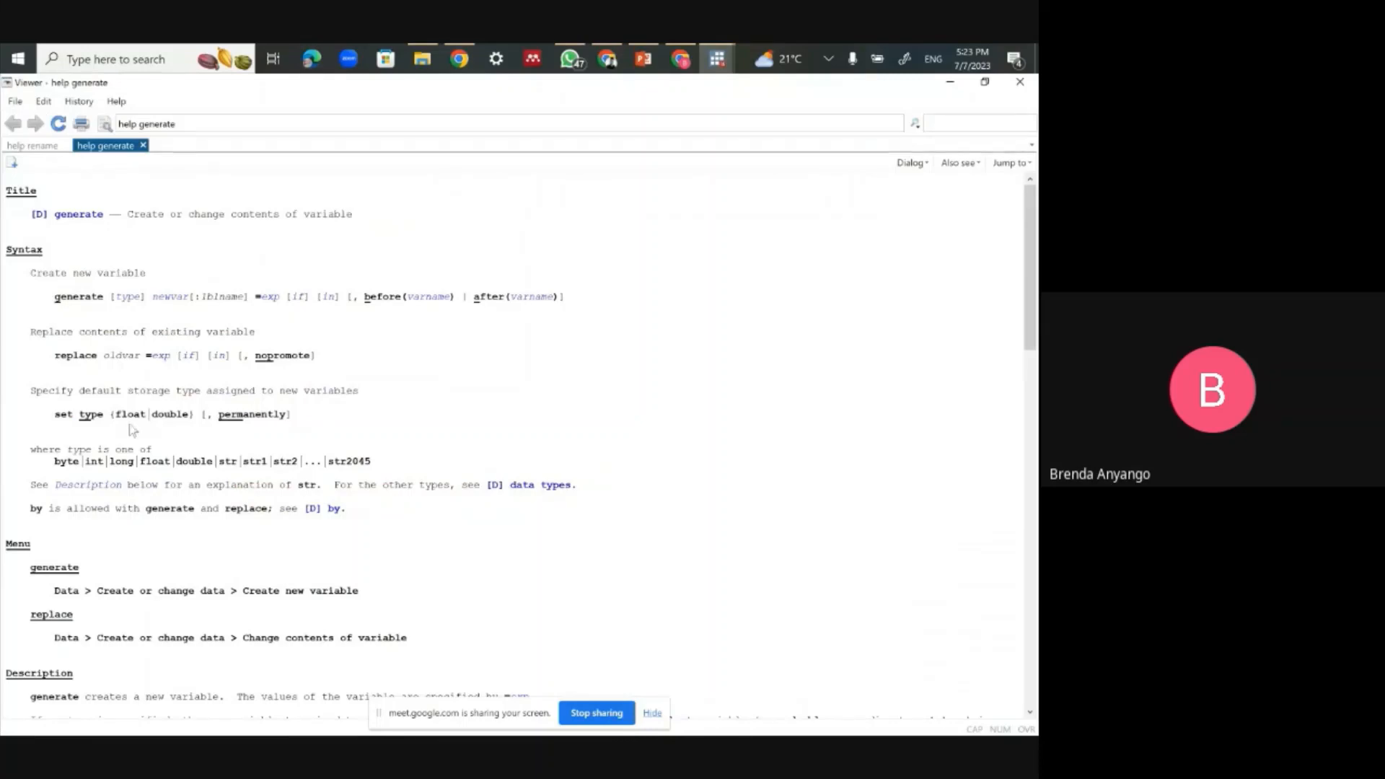
scroll(185, 515, "down", 2)
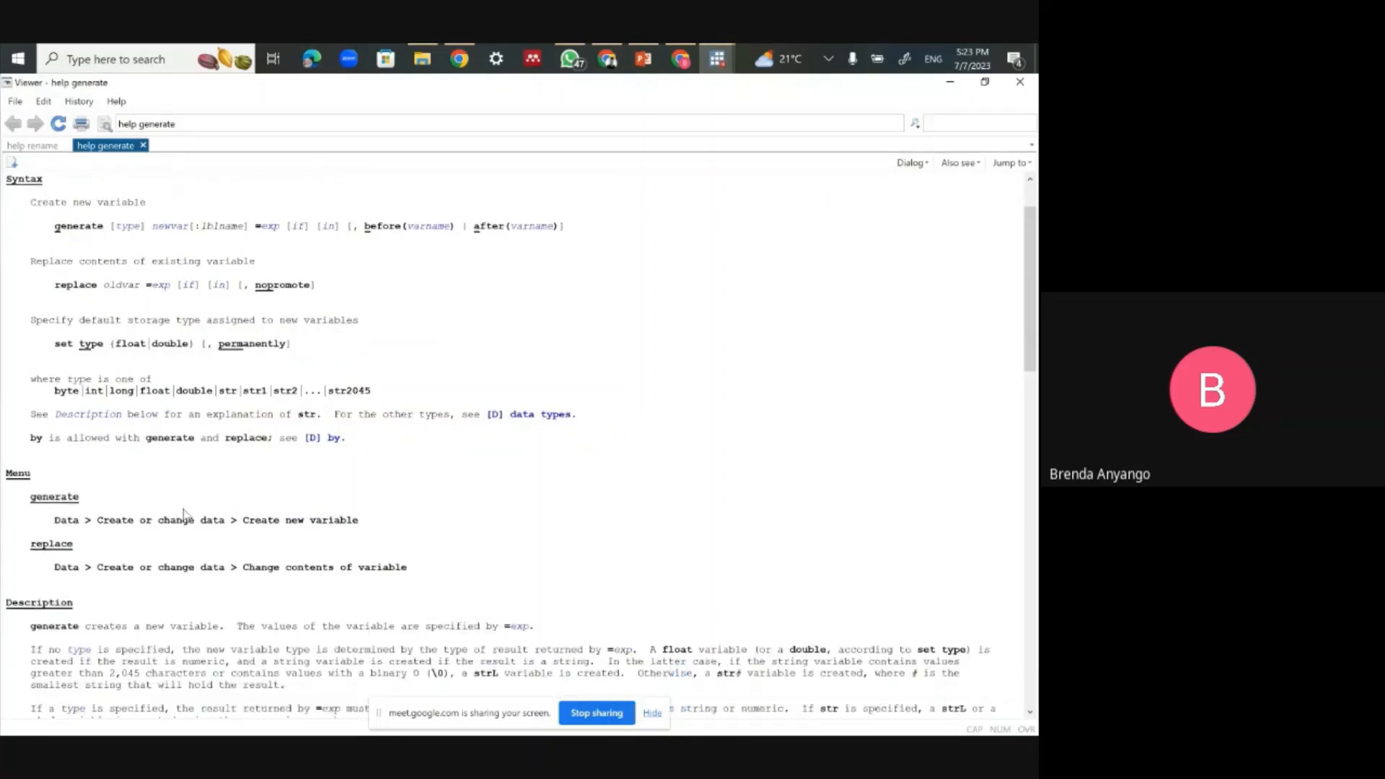
scroll(186, 515, "down", 8)
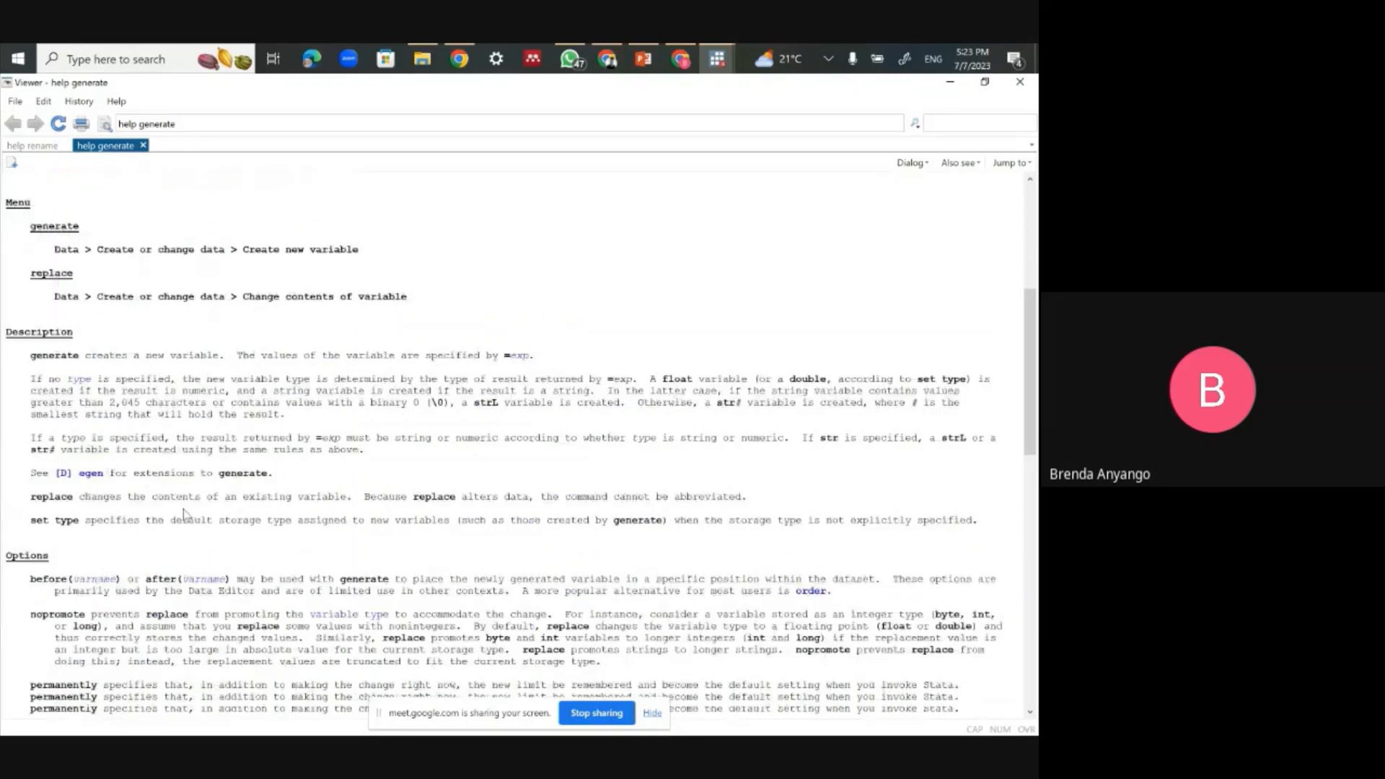
scroll(185, 515, "down", 4)
scroll(186, 513, "up", 10)
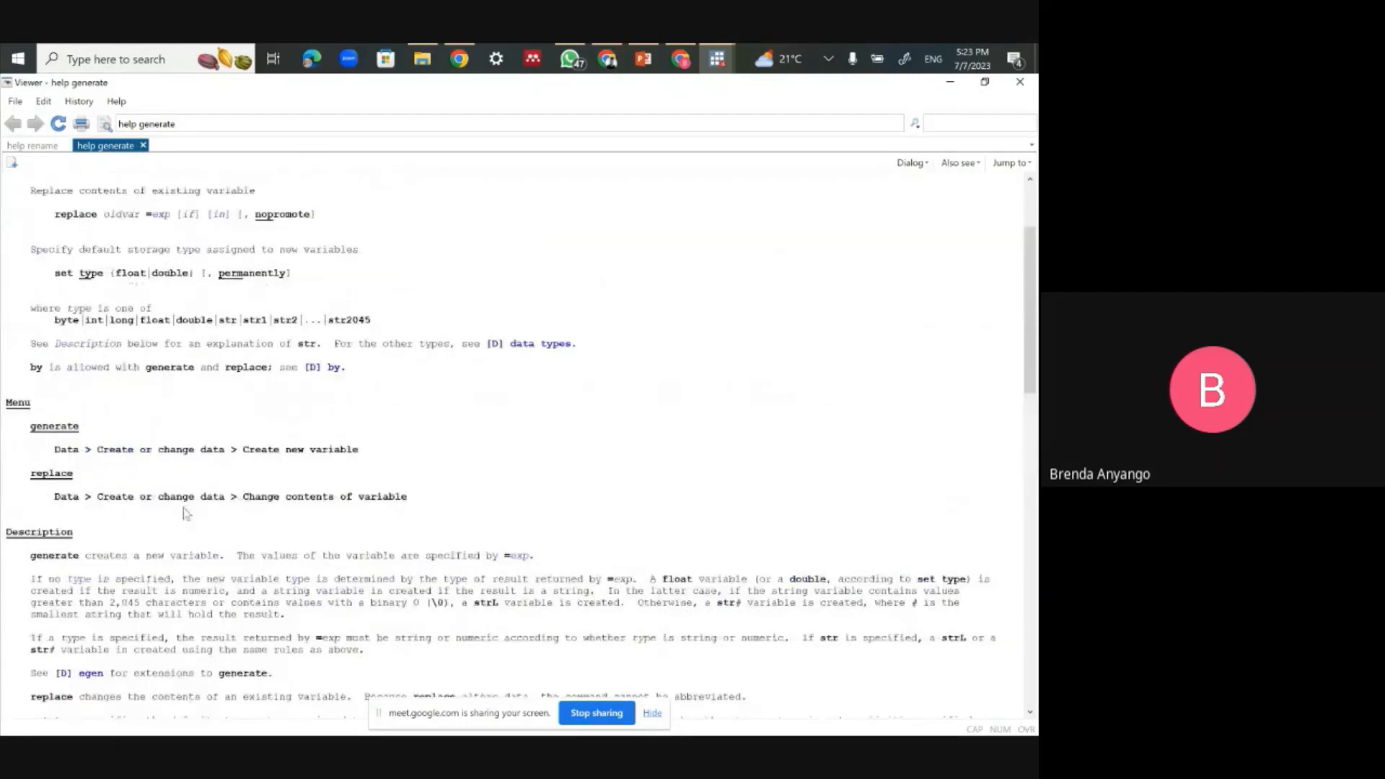
scroll(185, 514, "up", 3)
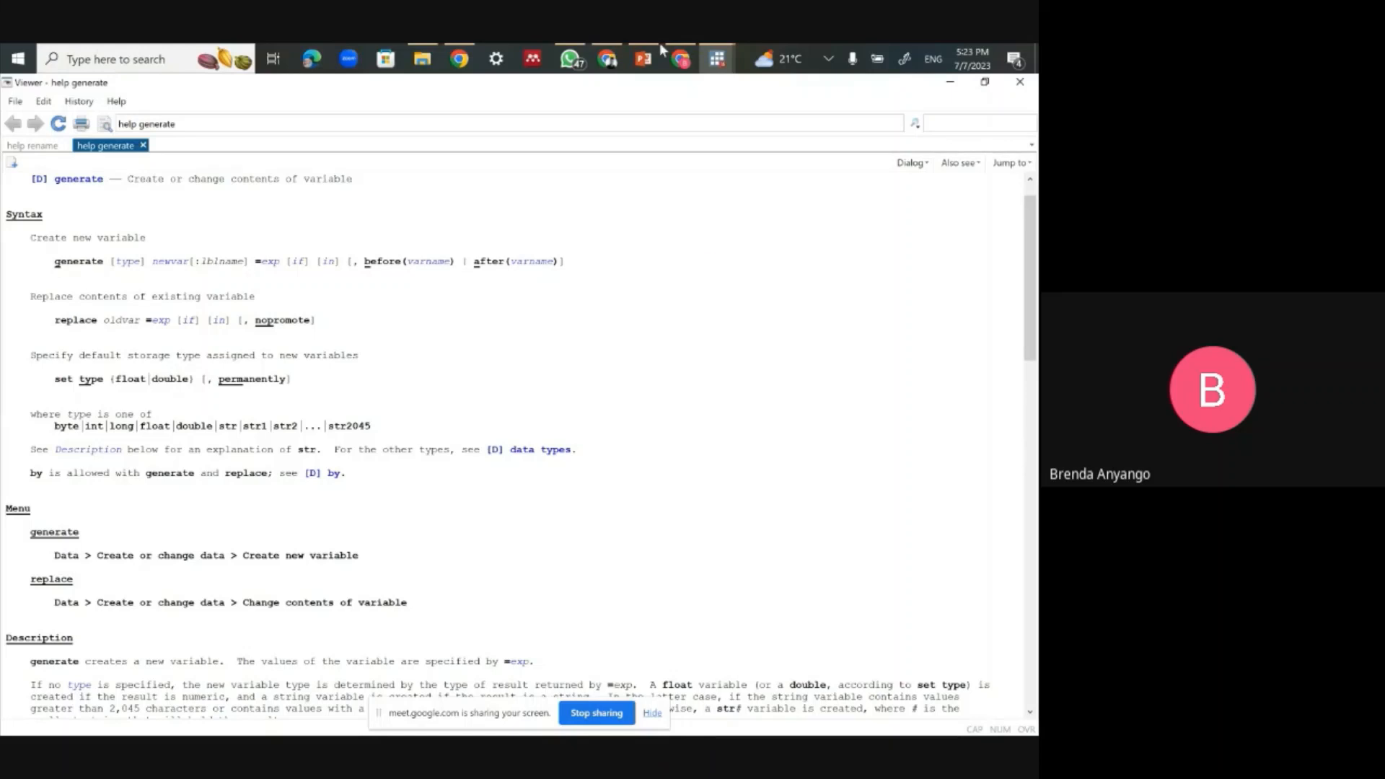
mouse_move(717, 58)
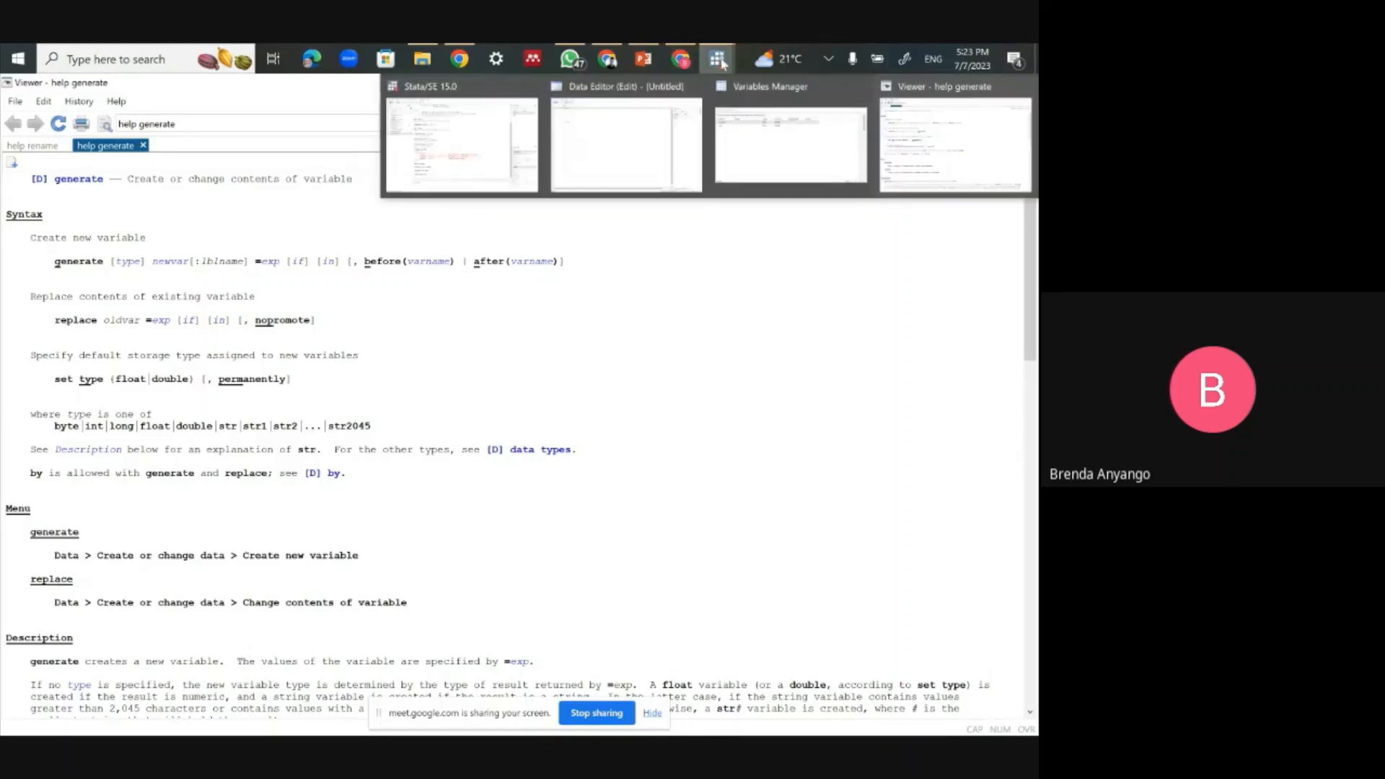
left_click(461, 144)
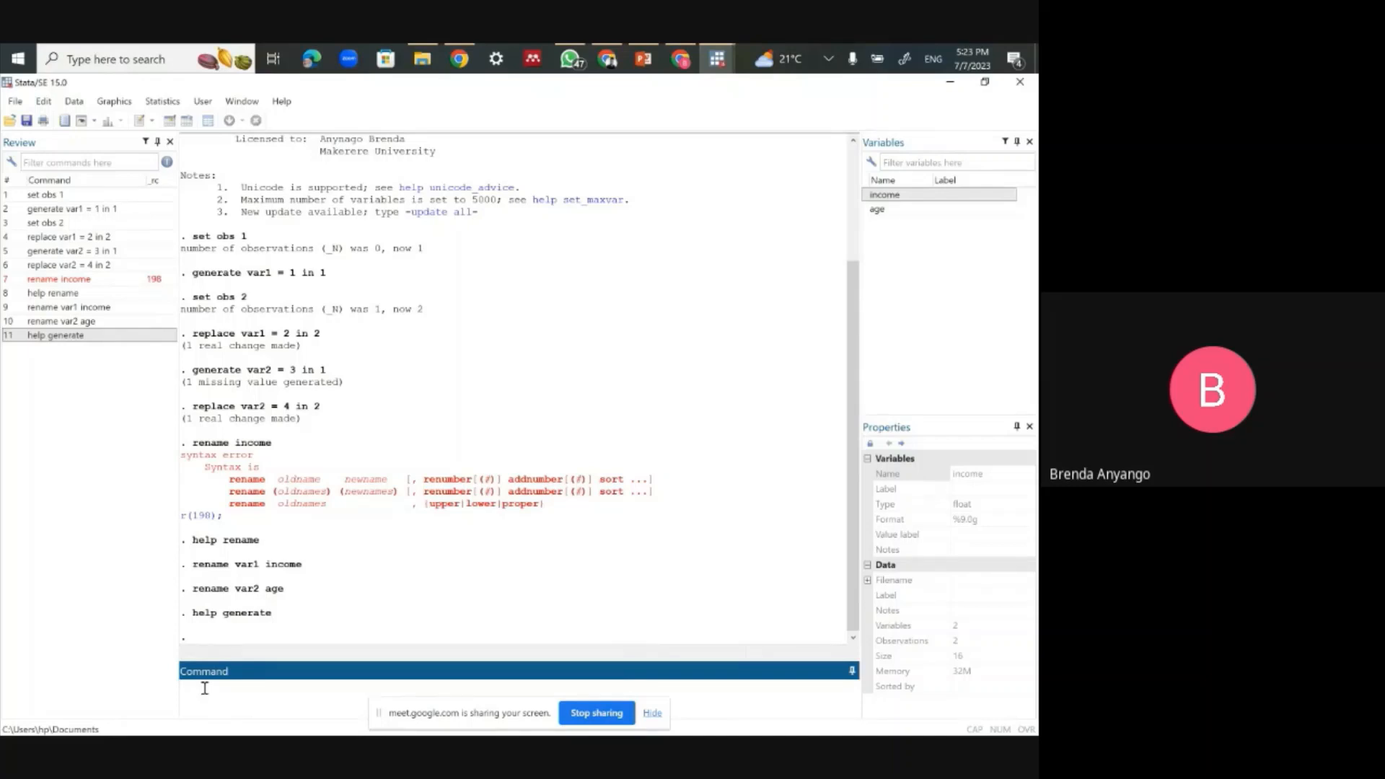
Step: Try to generate a variable age equal to 20 in observation 1 with "g age=20 in 1"
type("g")
type("age")
type("20")
type("in 1")
key("Return")
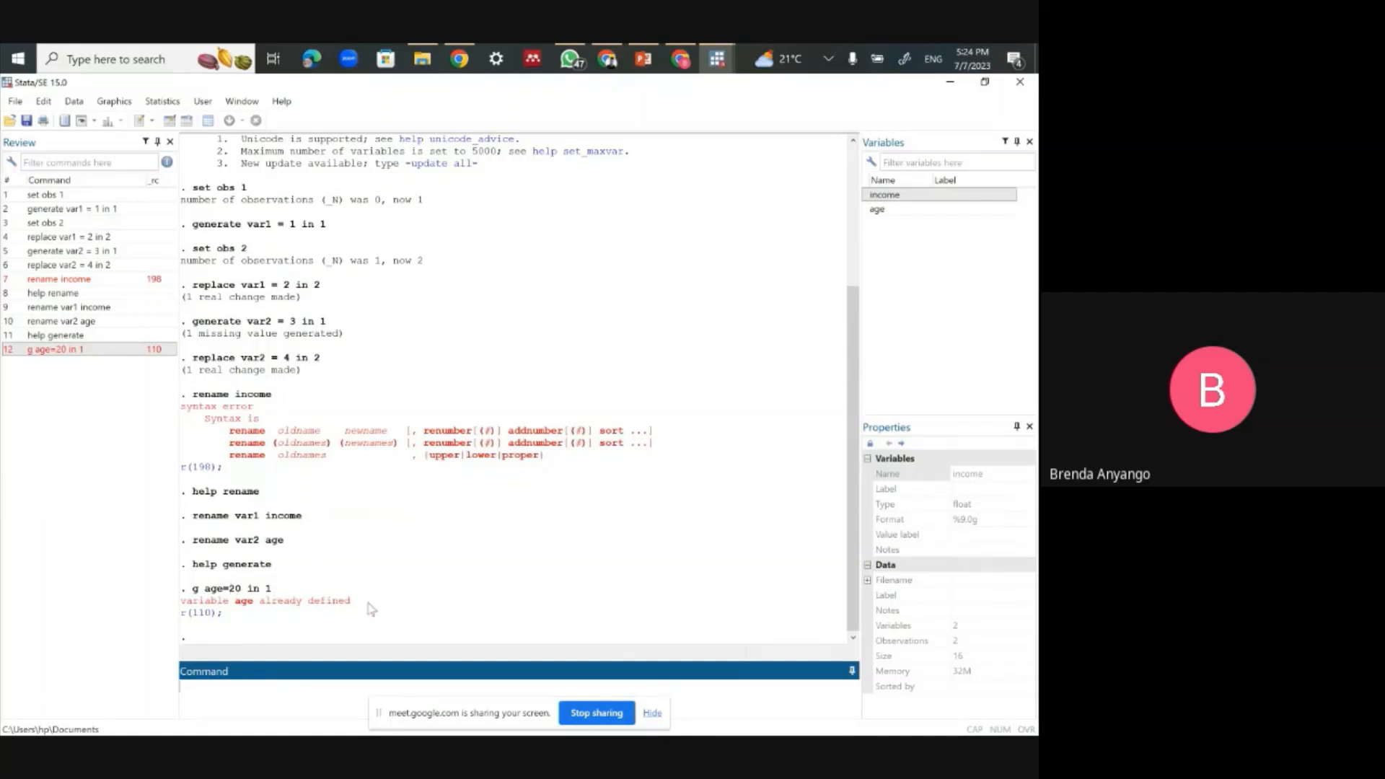
Step: Generate a new variable sex with the value 1 in observation 1
left_click(183, 683)
type("ge")
key("BackSpace")
type("sex =")
type("in 1")
key("Return")
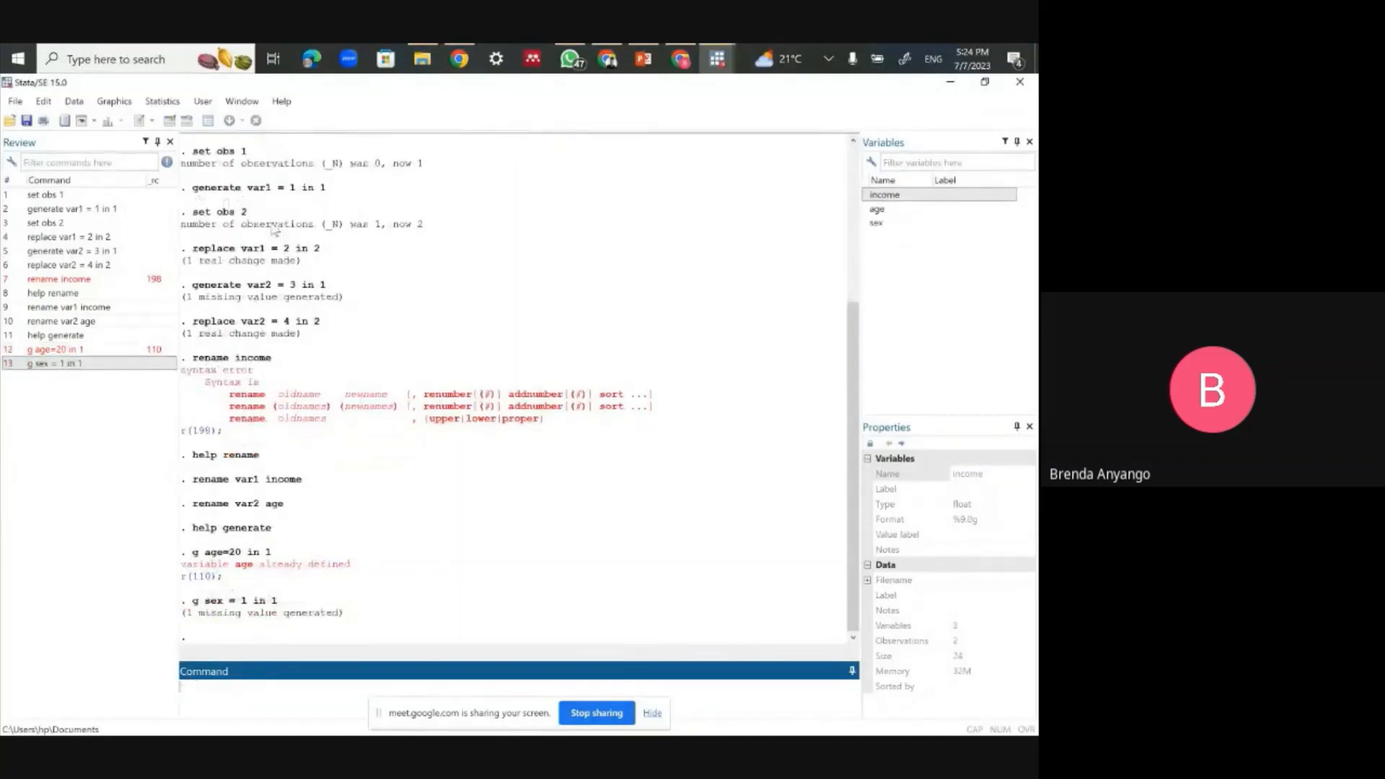
Step: Examine the new sex column in the Data Editor and check the Google Meet window
left_click(170, 120)
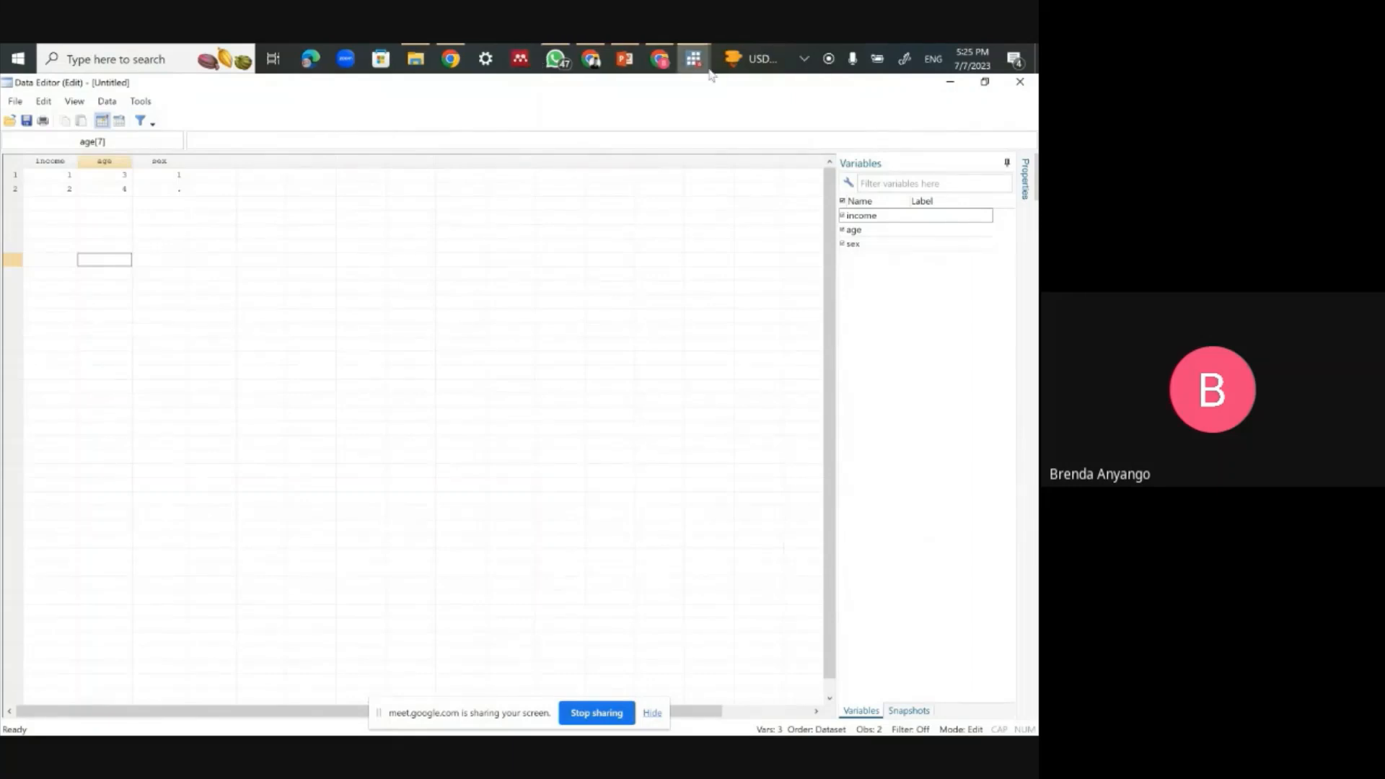
mouse_move(695, 71)
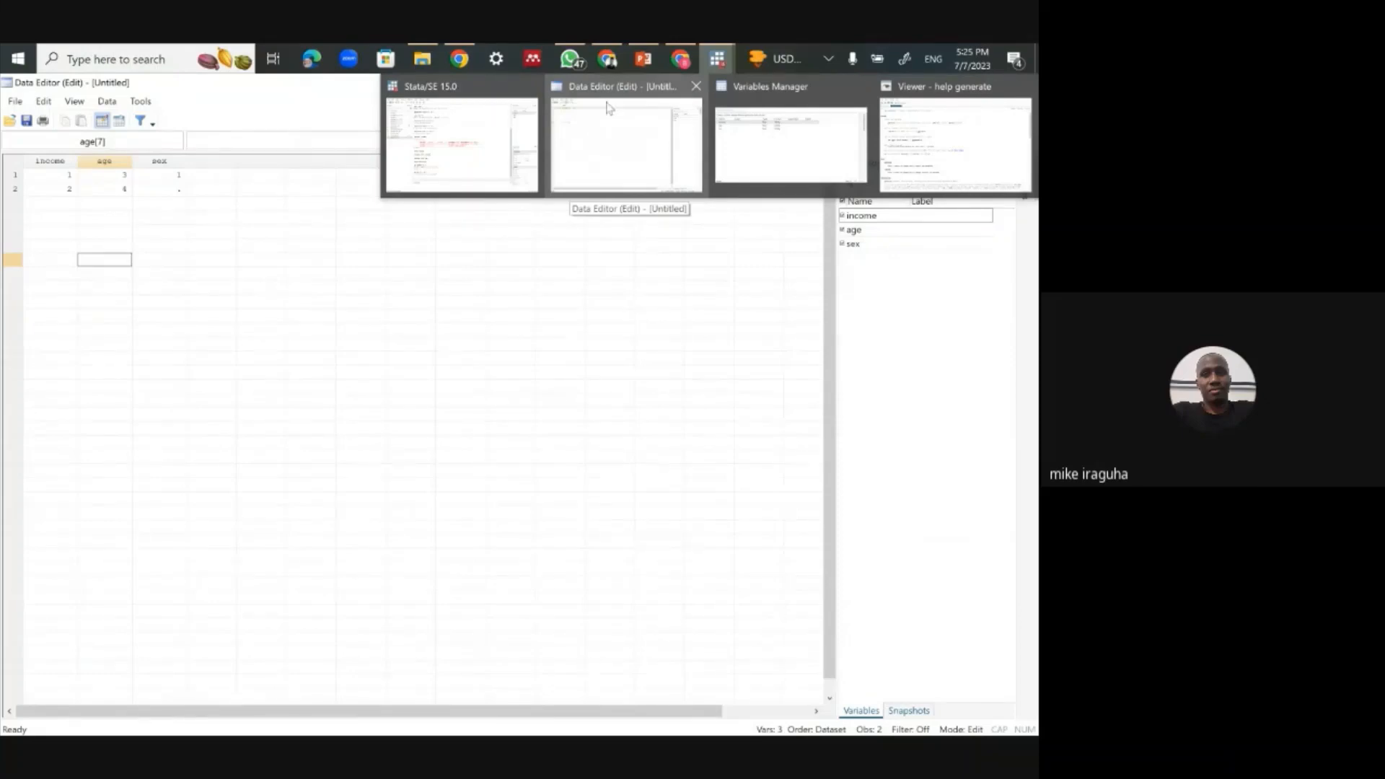
left_click(683, 60)
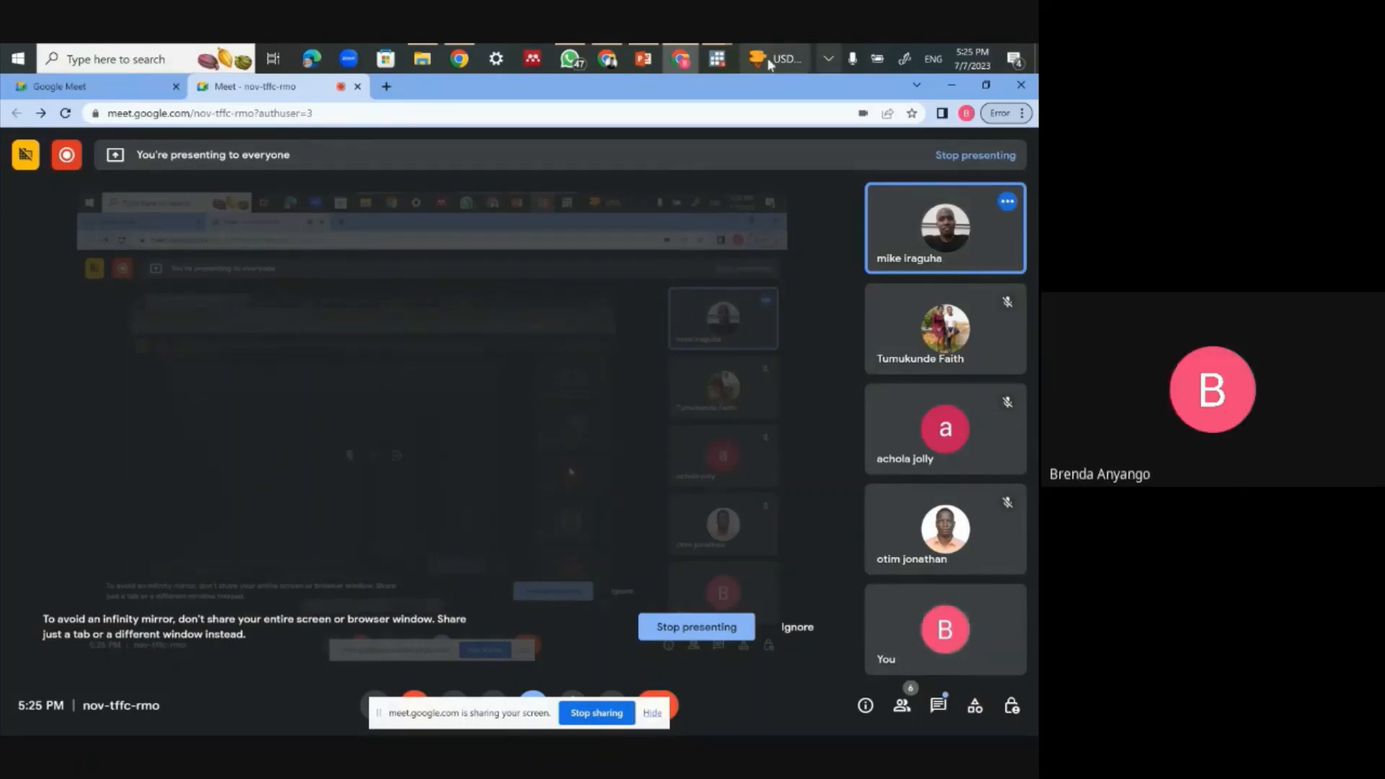
left_click(717, 61)
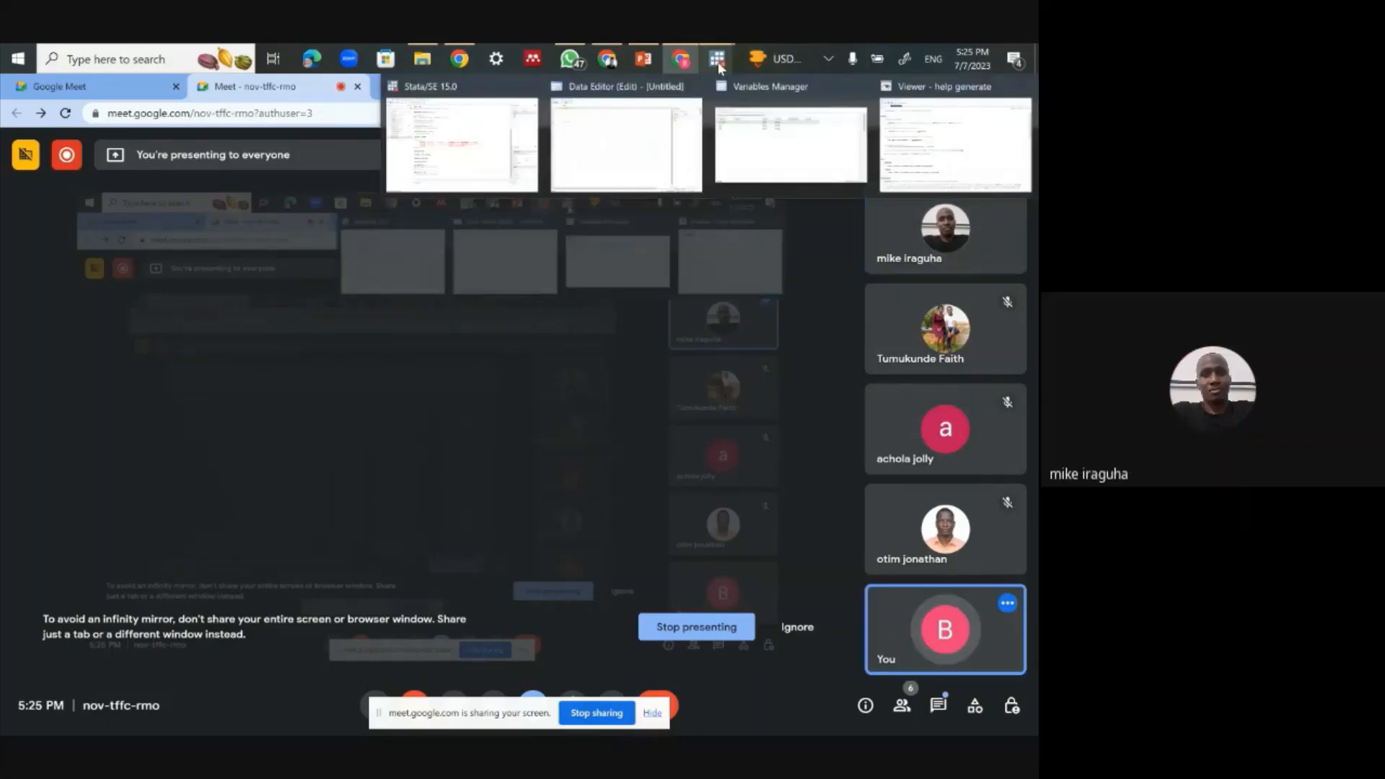
left_click(646, 304)
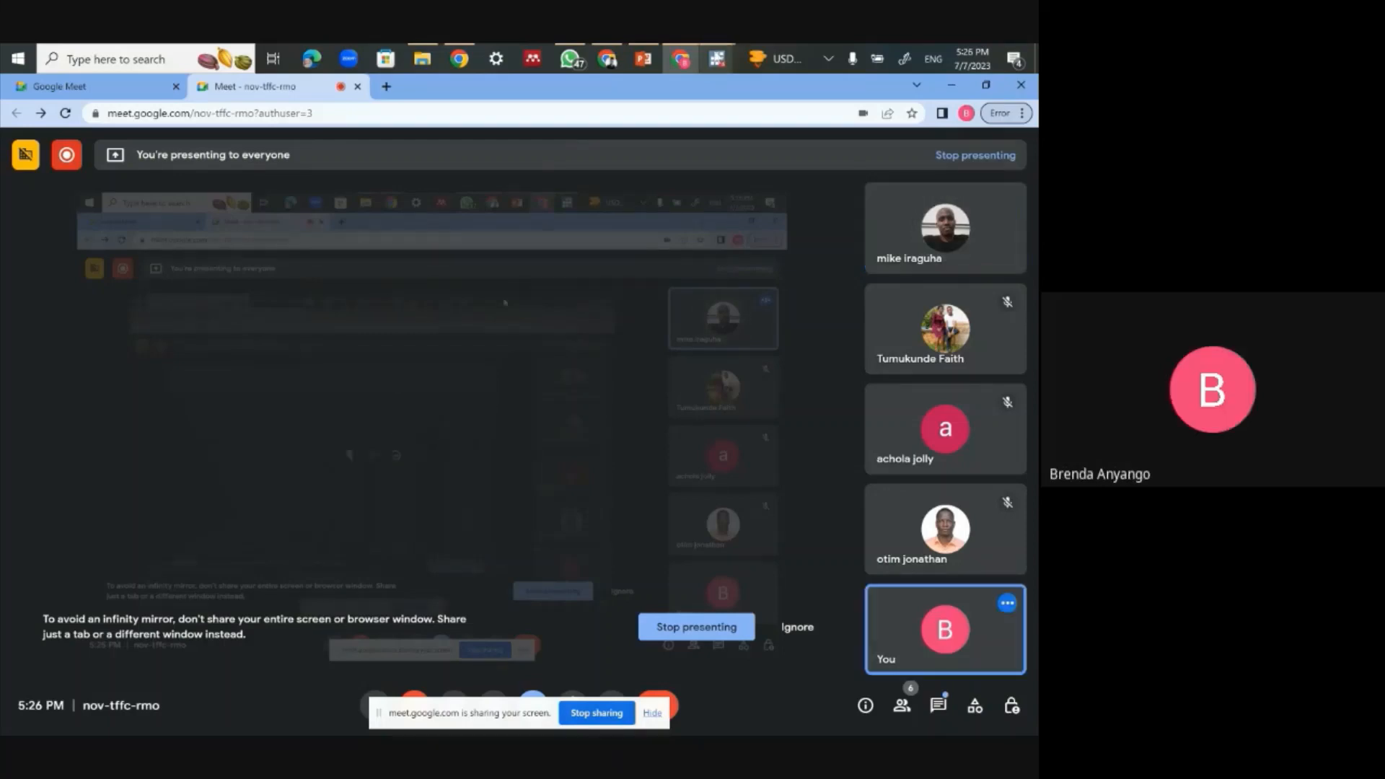
Step: Return to the main Stata window and try to generate sex equal to 1 in observation 1 with "gen sex = 1 in 1"
mouse_move(717, 59)
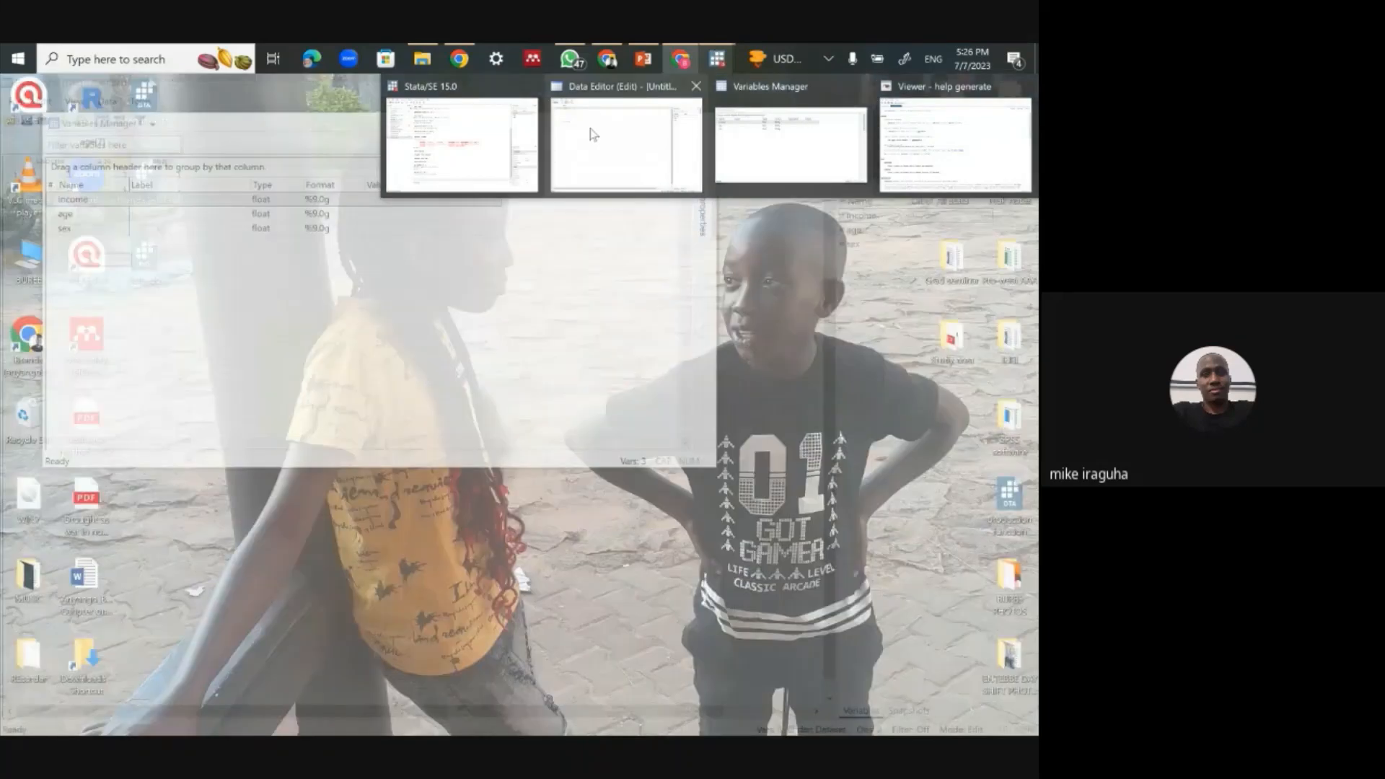
left_click(482, 148)
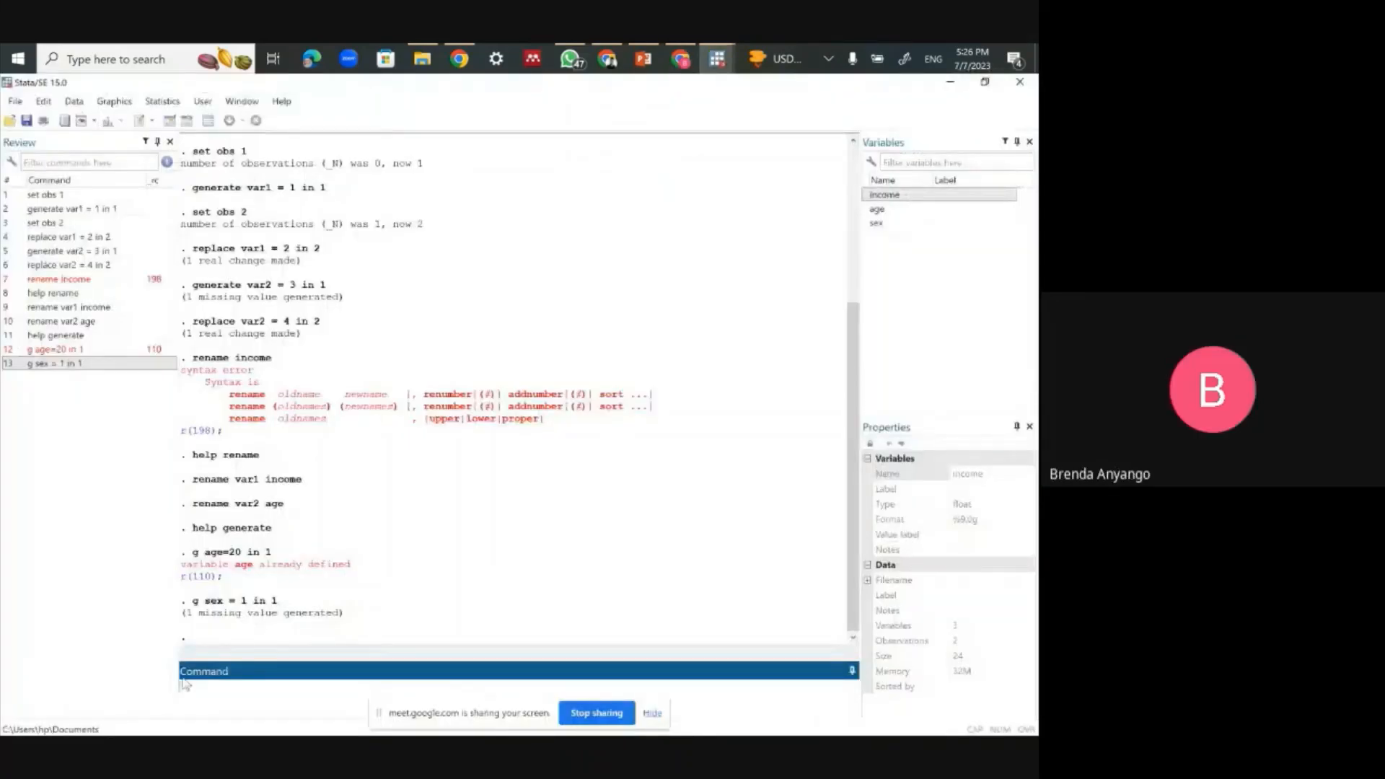
type("gen sex = 1 in 1")
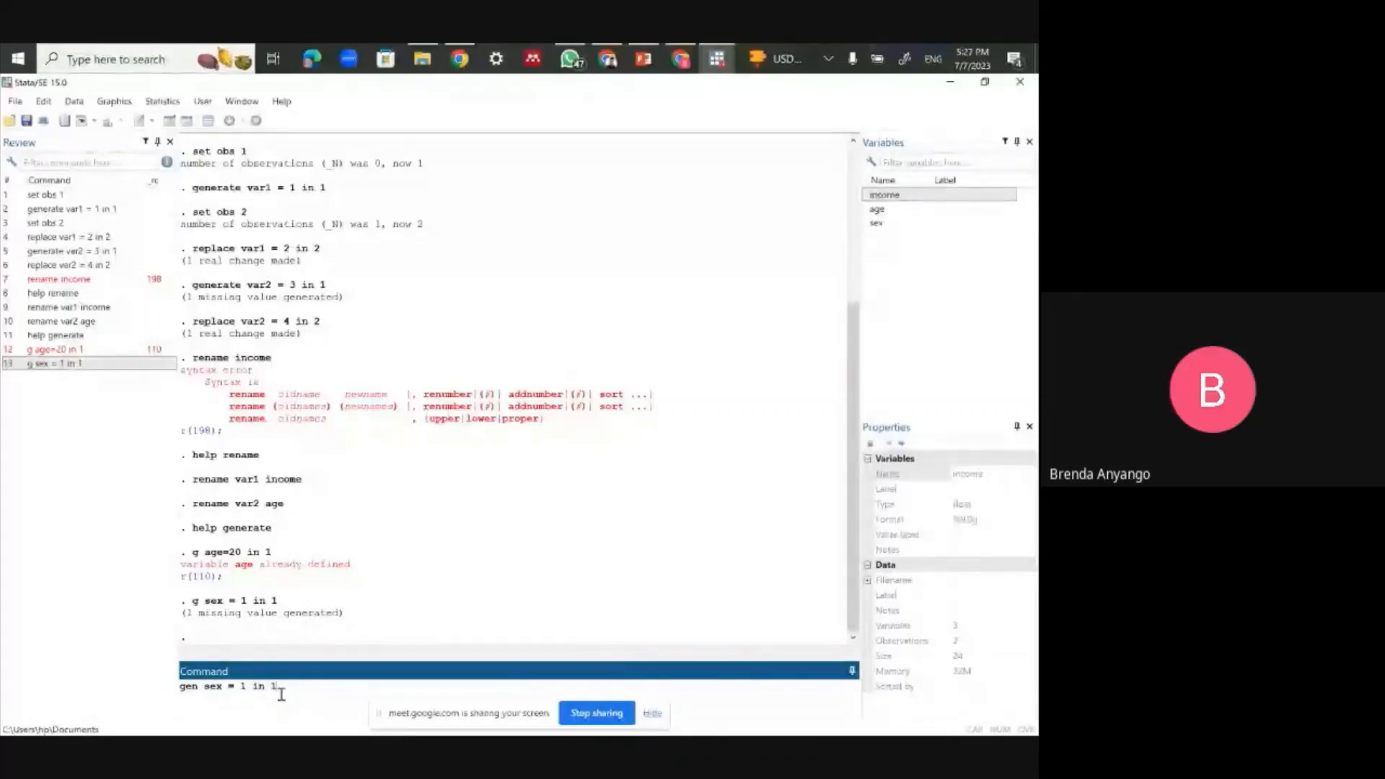
key("Return")
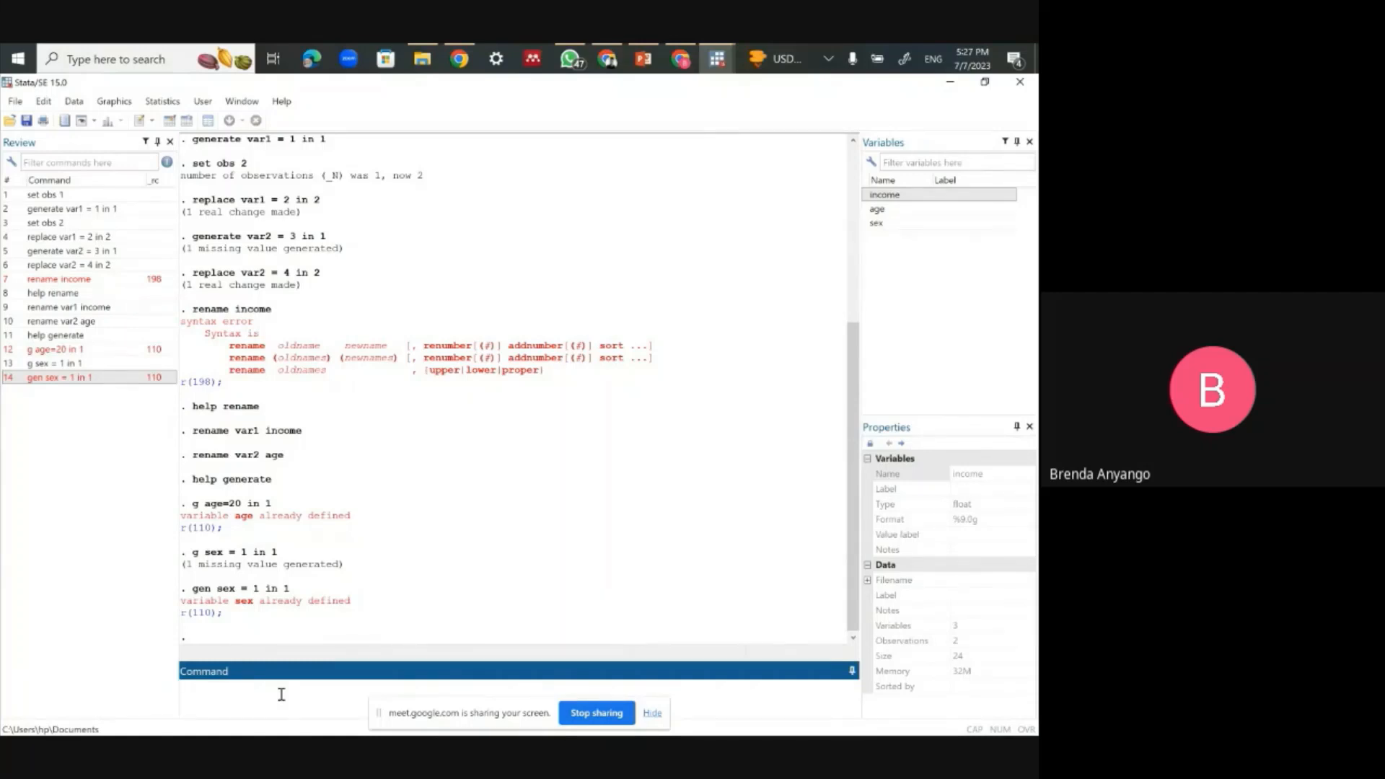
Step: Open Excel 2016 with a blank workbook and enter the header "name of the respondent" in cell A1
left_click(96, 59)
type("ex")
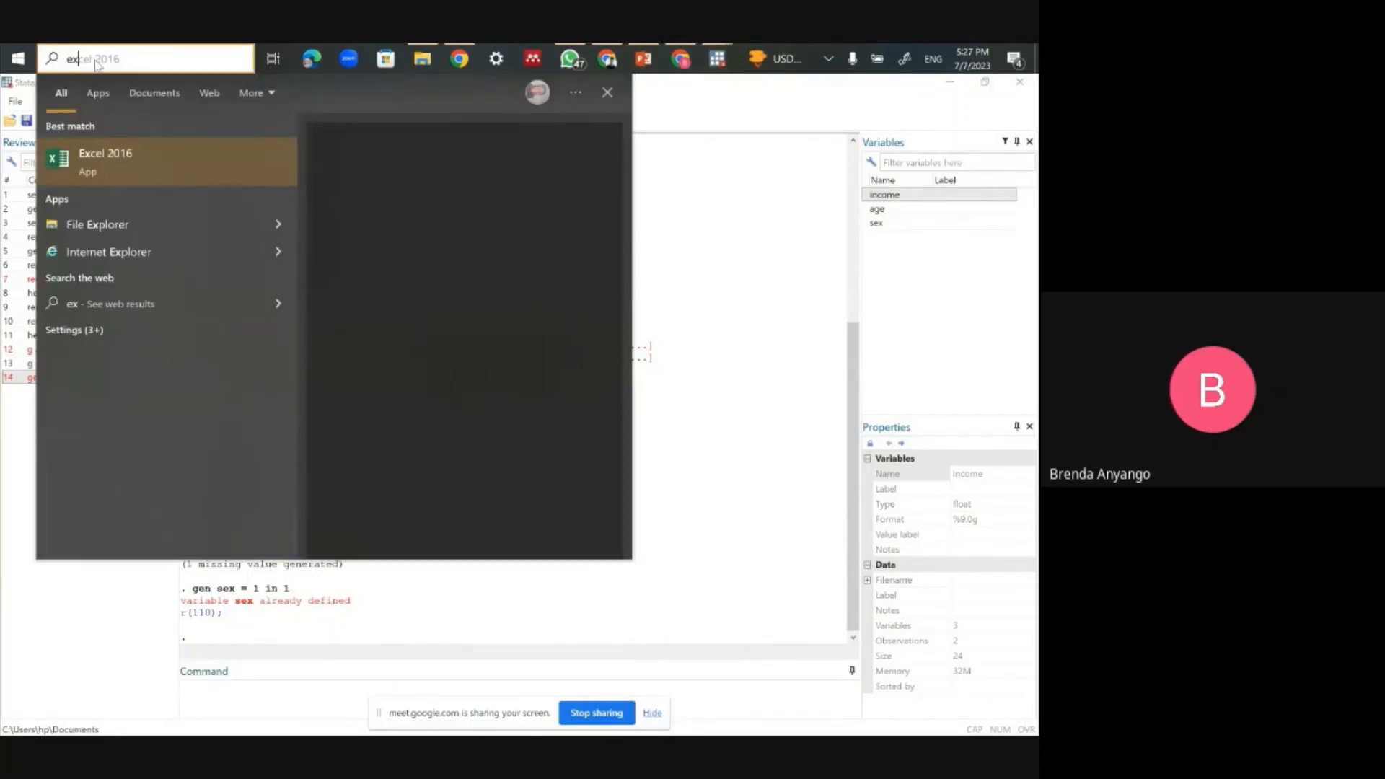
type("cel")
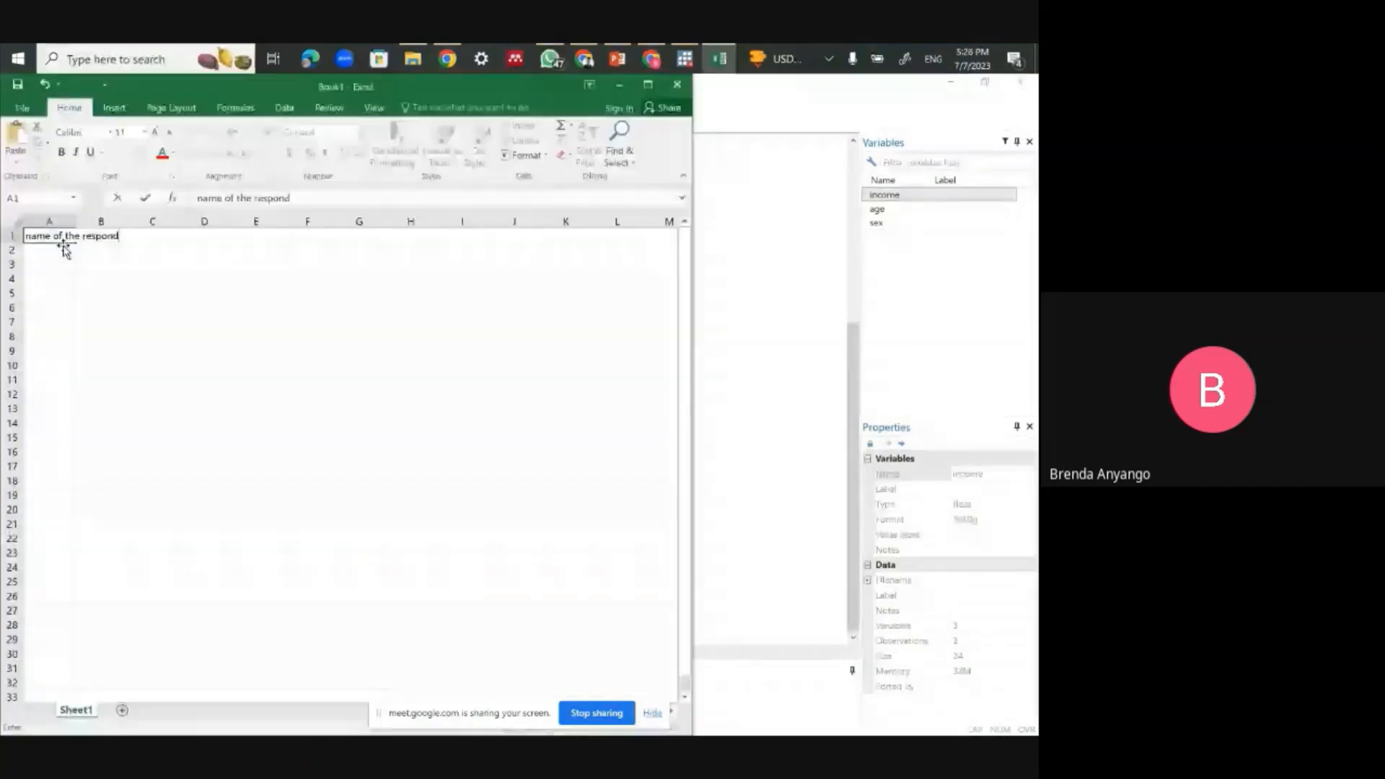
type("ents")
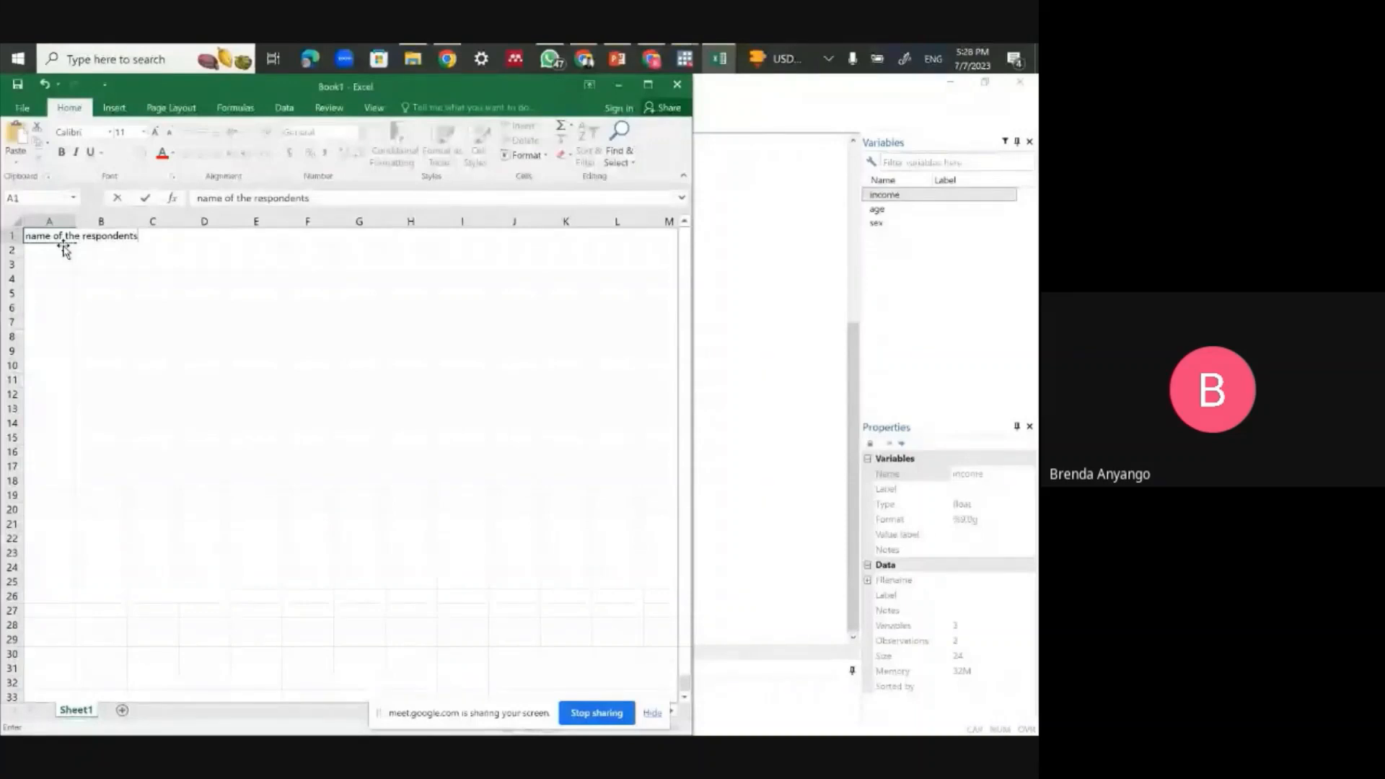
key("BackSpace")
left_click(121, 236)
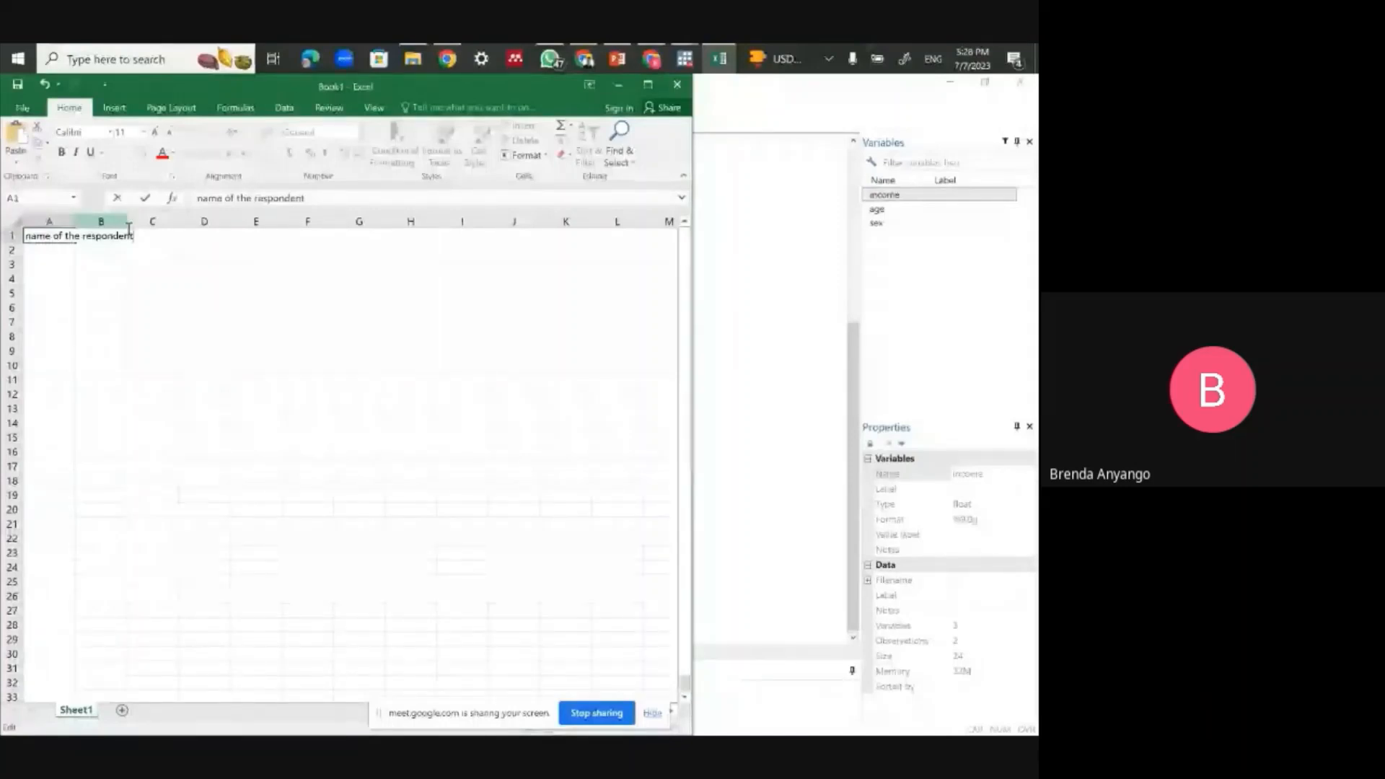
left_click_drag(124, 222, 127, 250)
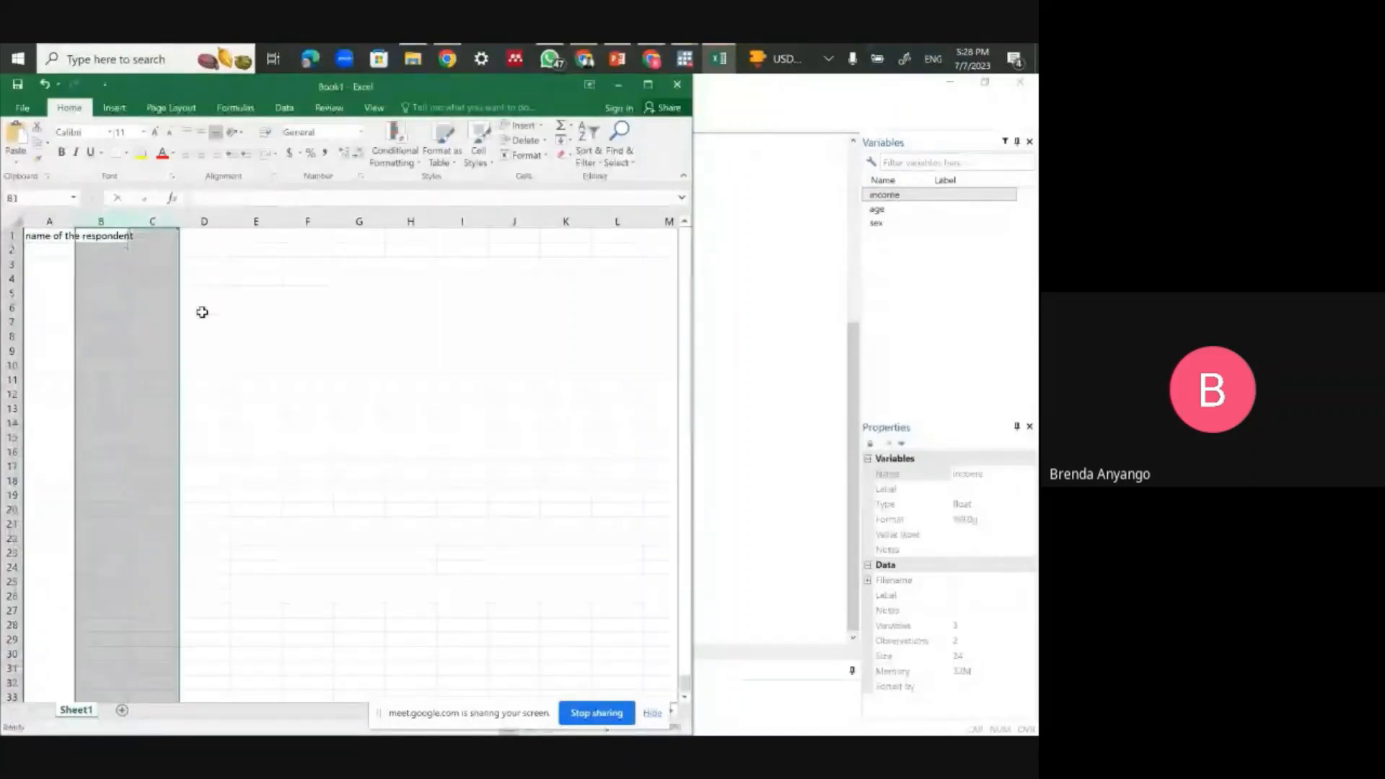
left_click(101, 278)
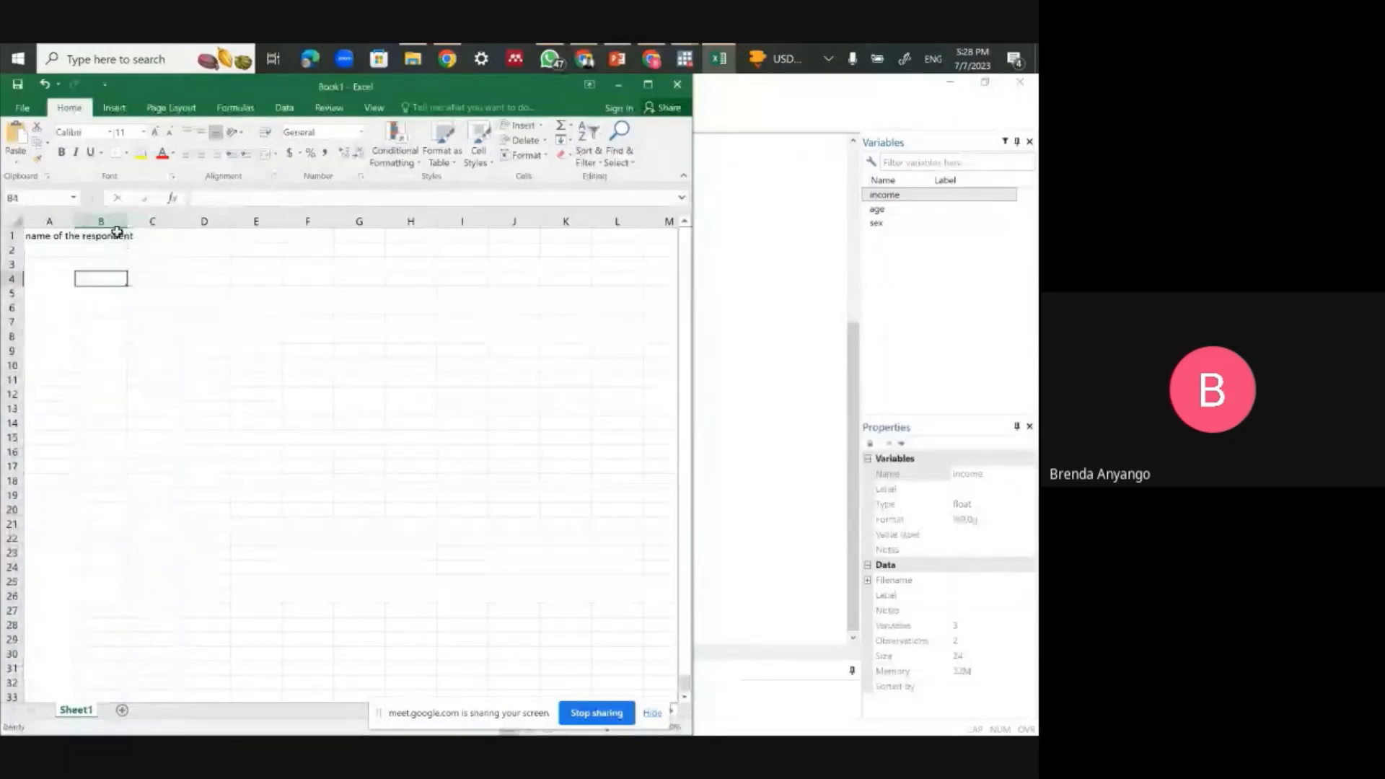
left_click(102, 221)
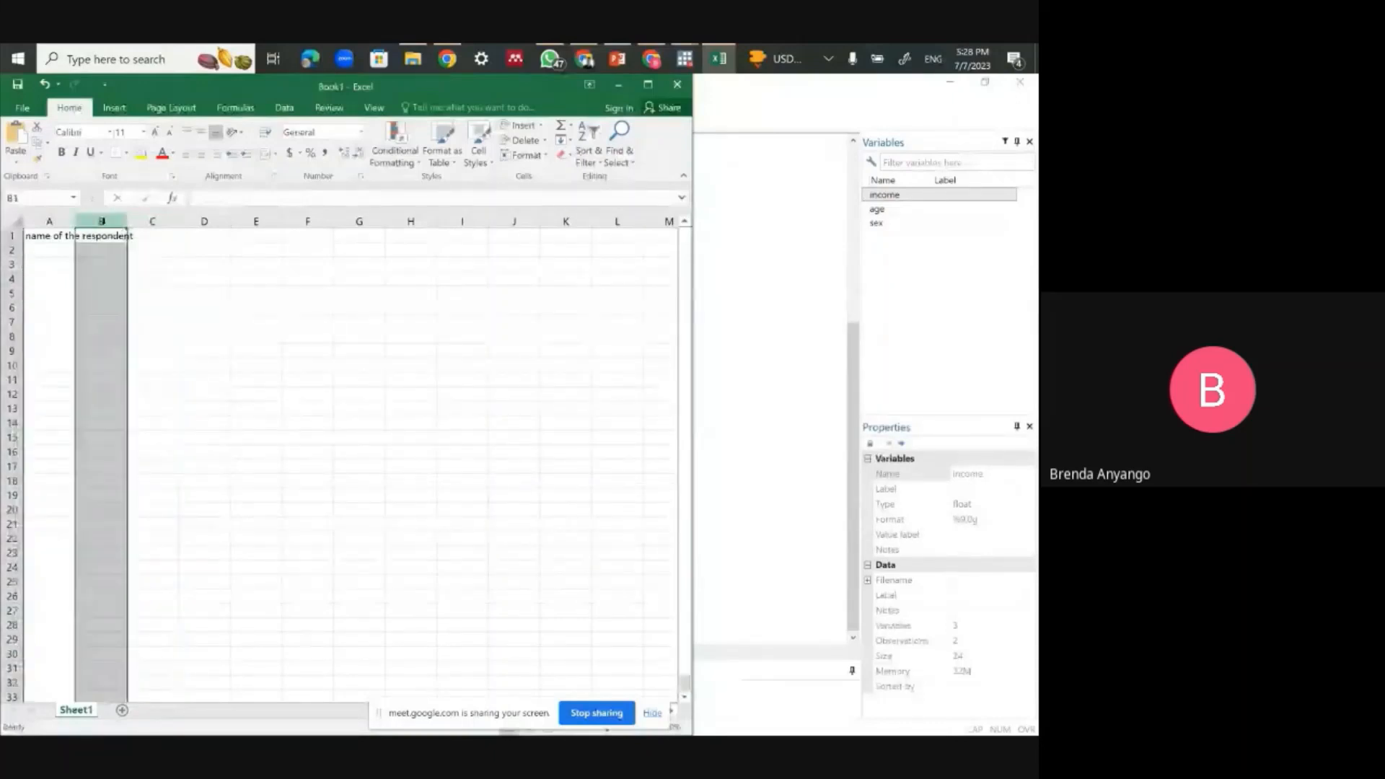
Step: Enter the headers id, sex, education and income in cells C1 through F1
left_click(163, 237)
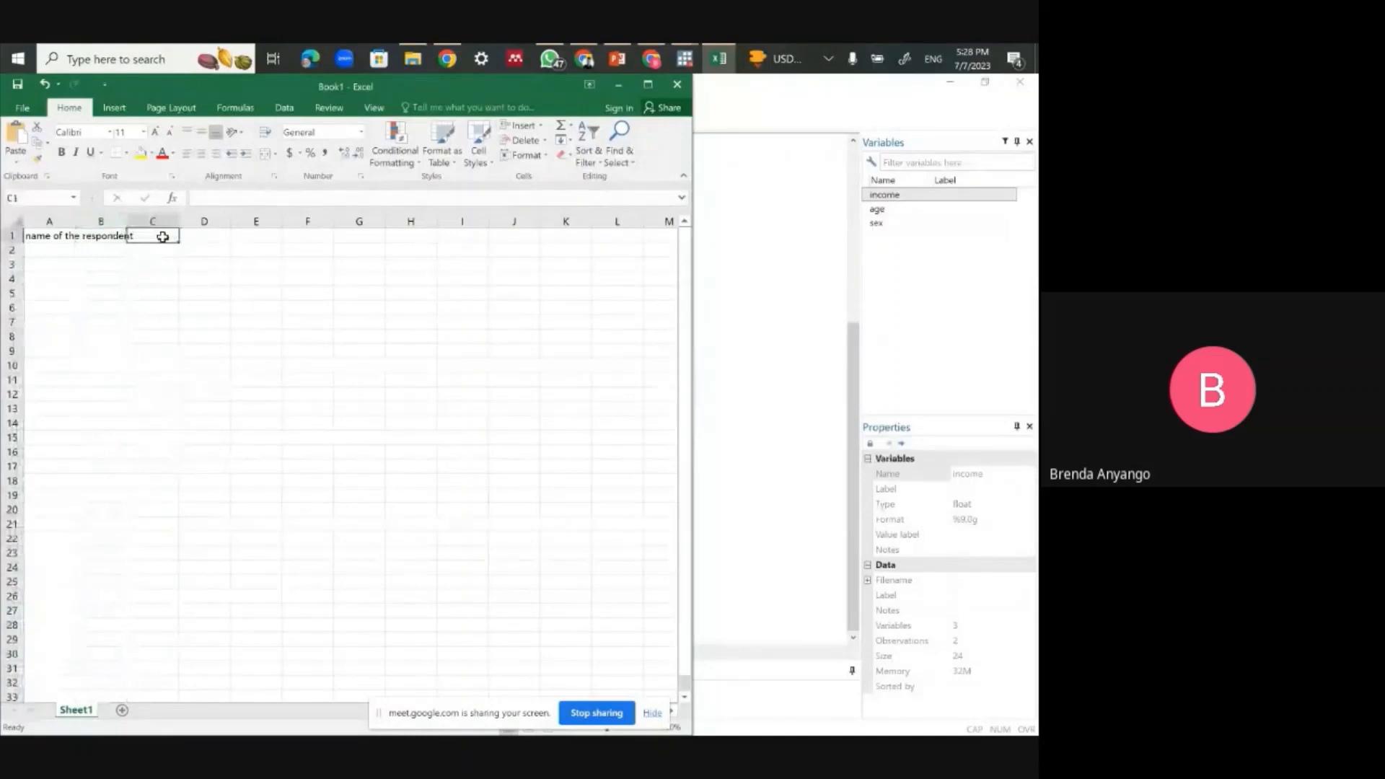
type("id")
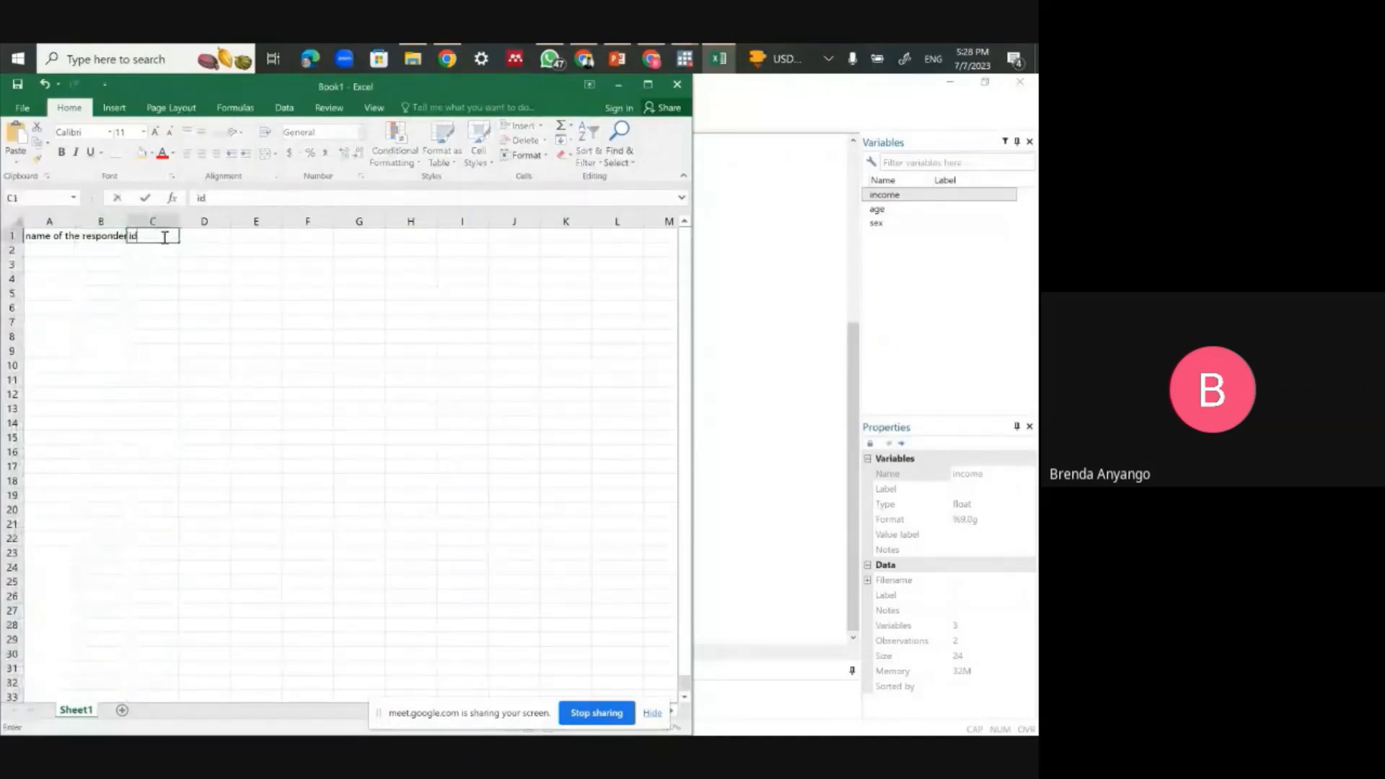
left_click(183, 237)
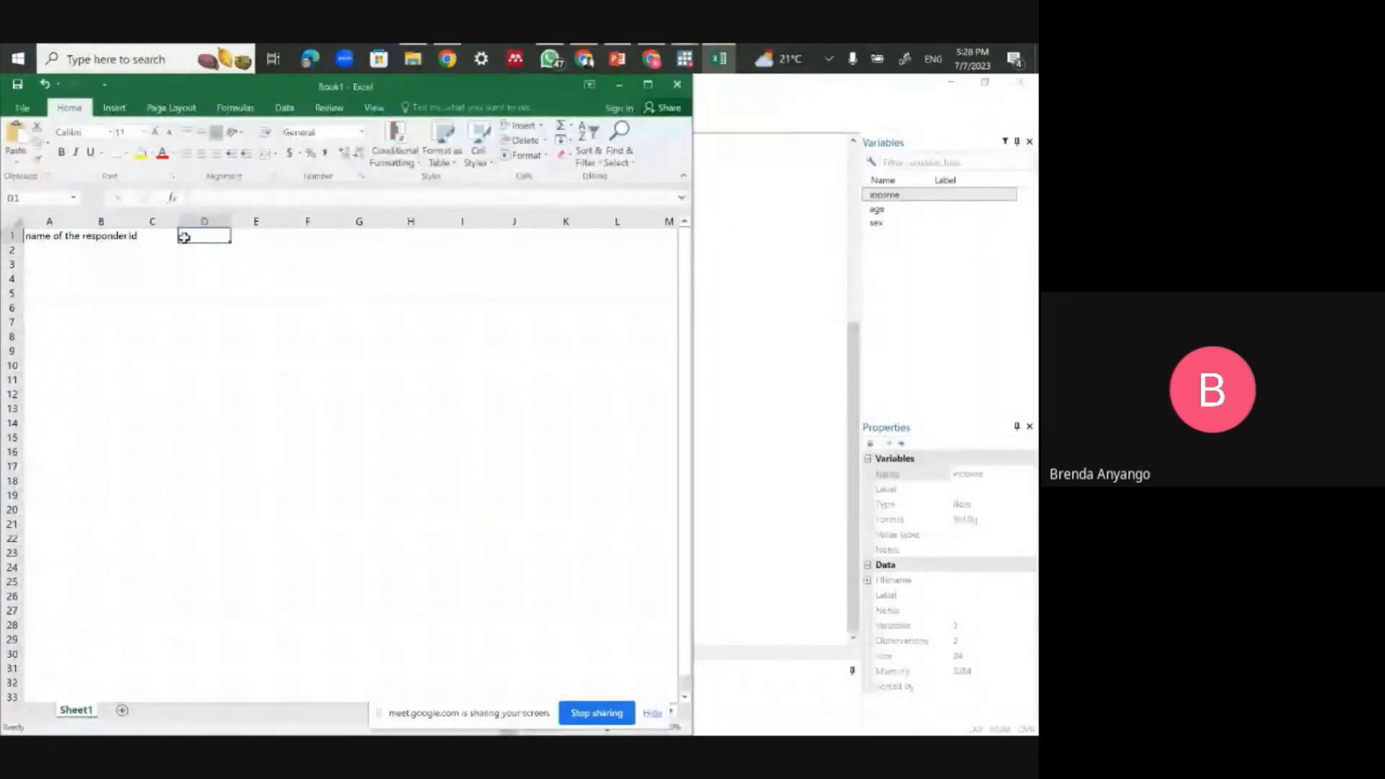
type("sex")
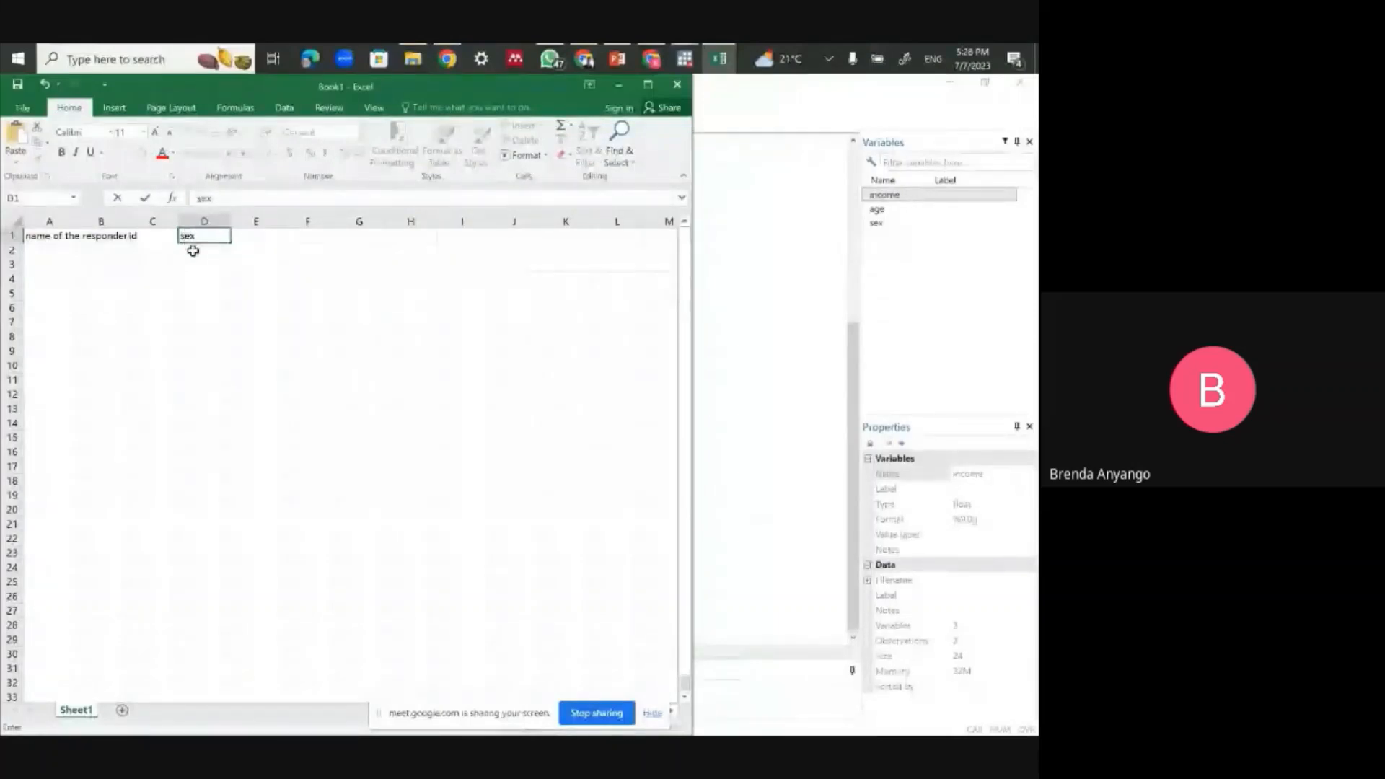
left_click(250, 241)
type("ed")
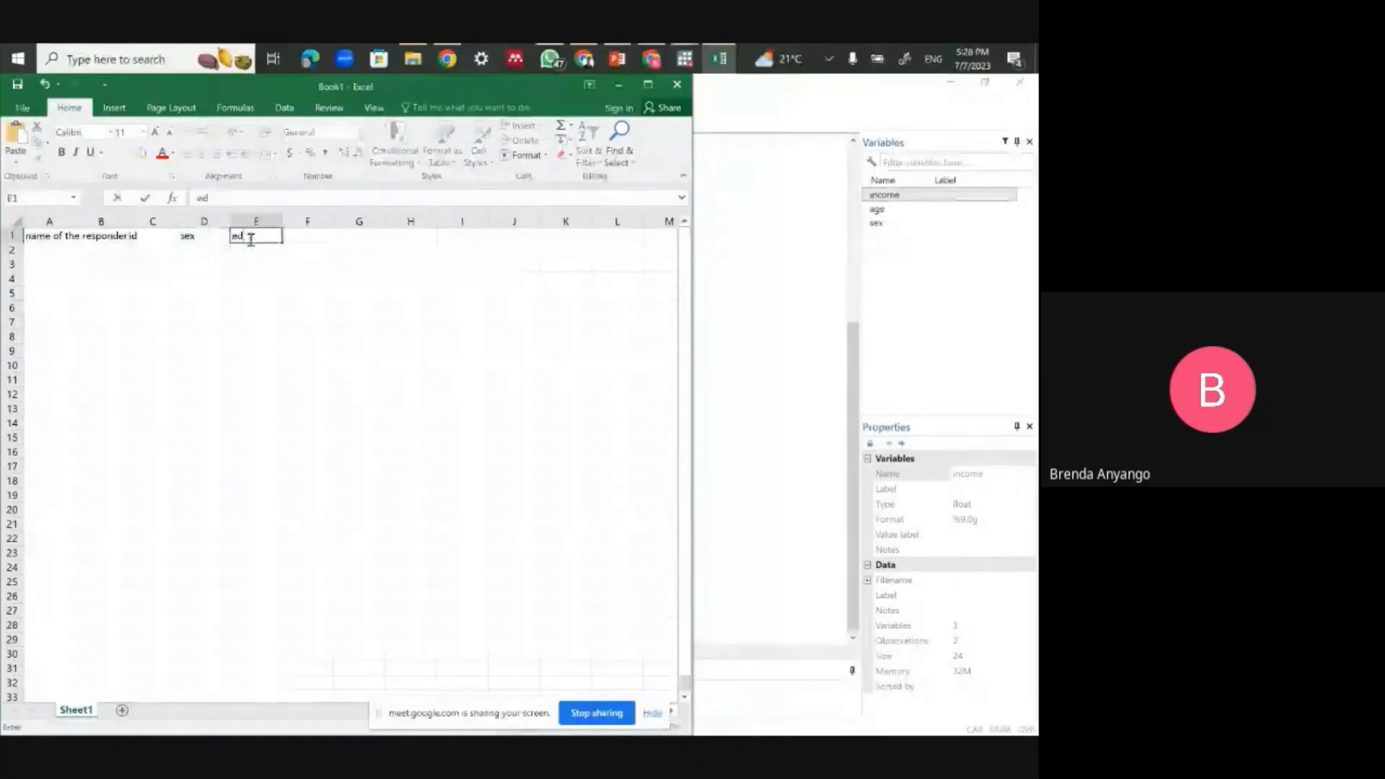
type("ucation of")
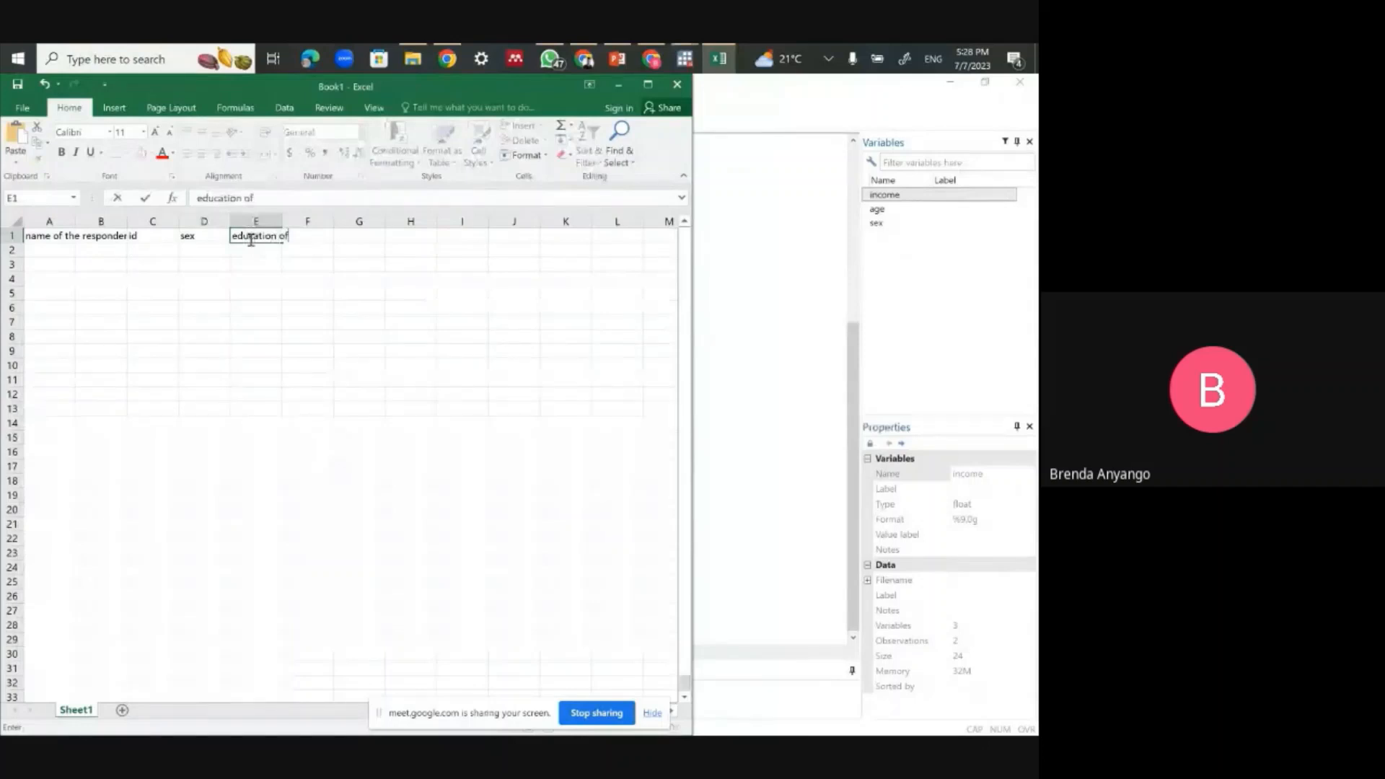
type(" the ")
type("res")
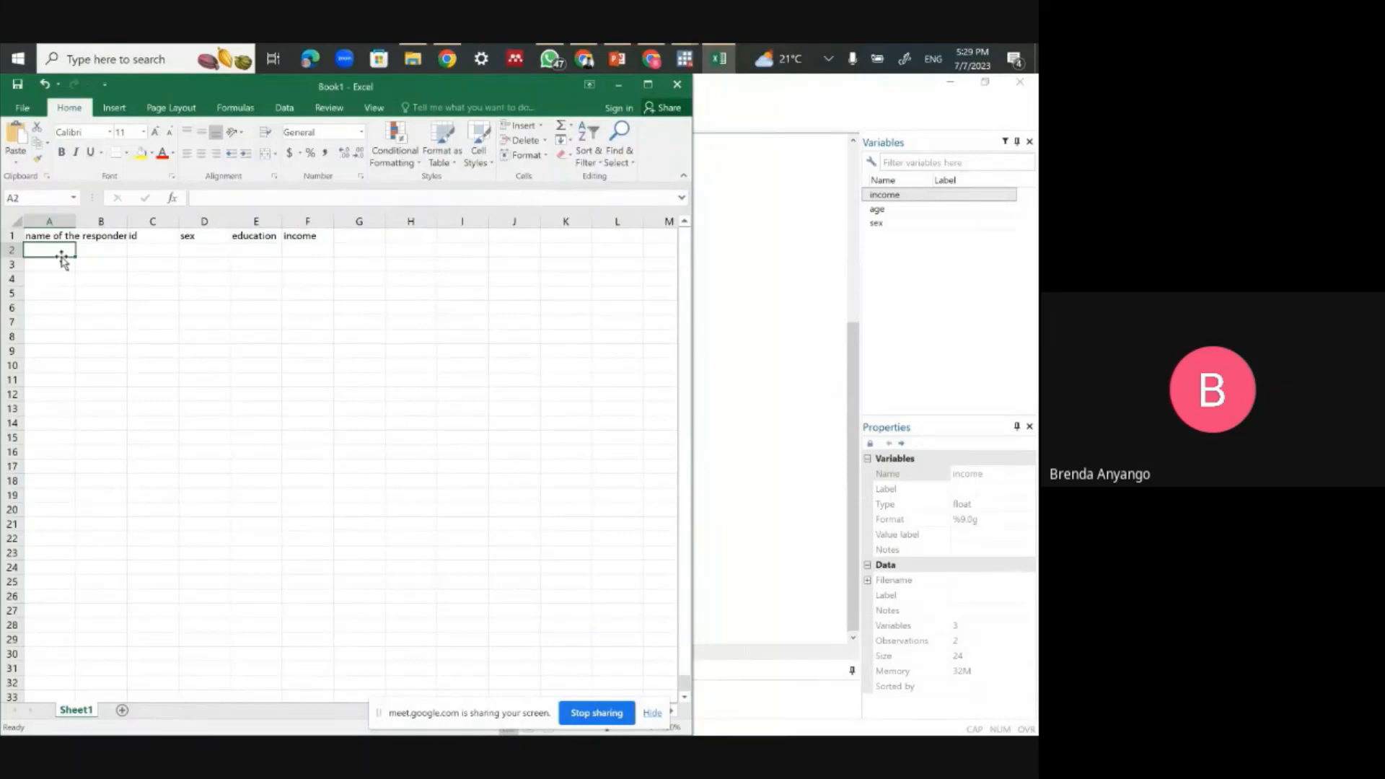
Step: Enter the first two respondents' first names in cells A2 and A3
type("muk")
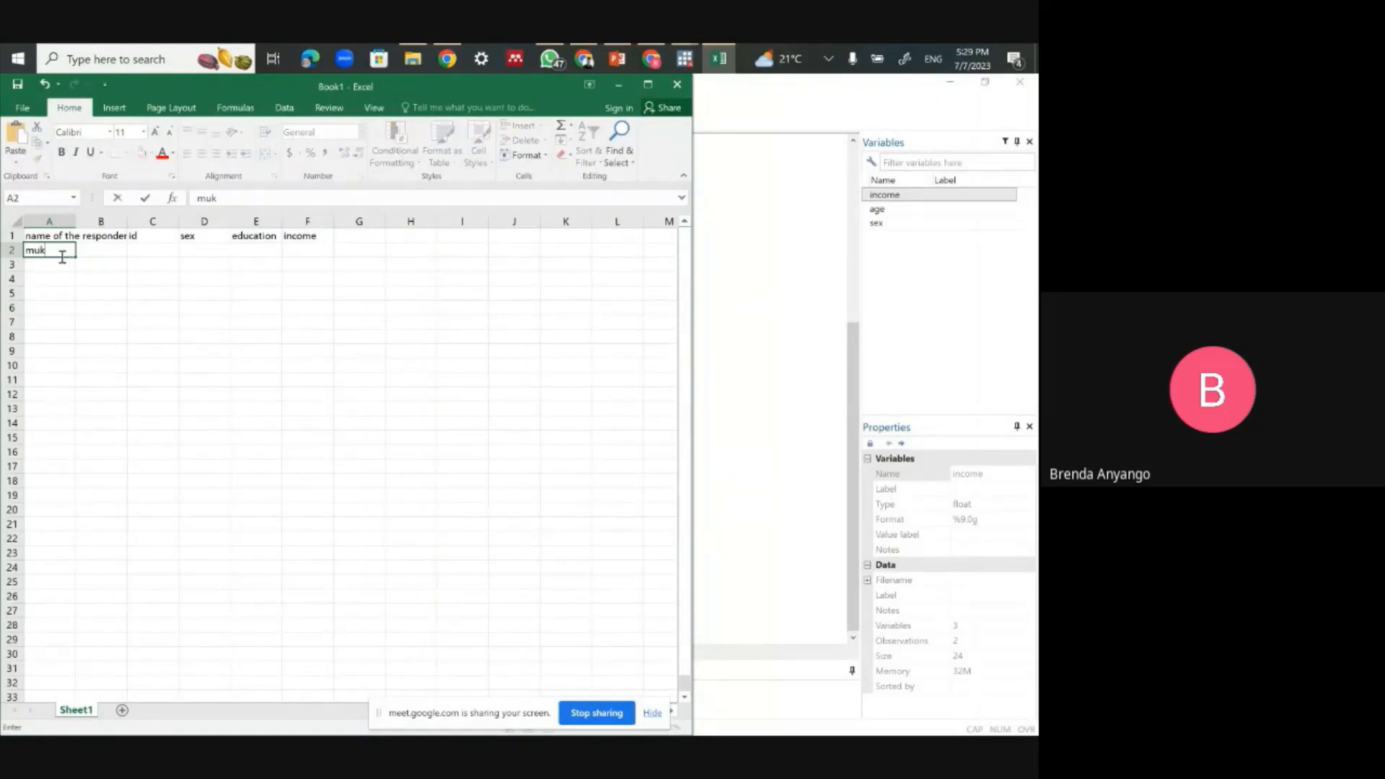
key("BackSpace")
key("BackSpace")
type("ike")
left_click(64, 263)
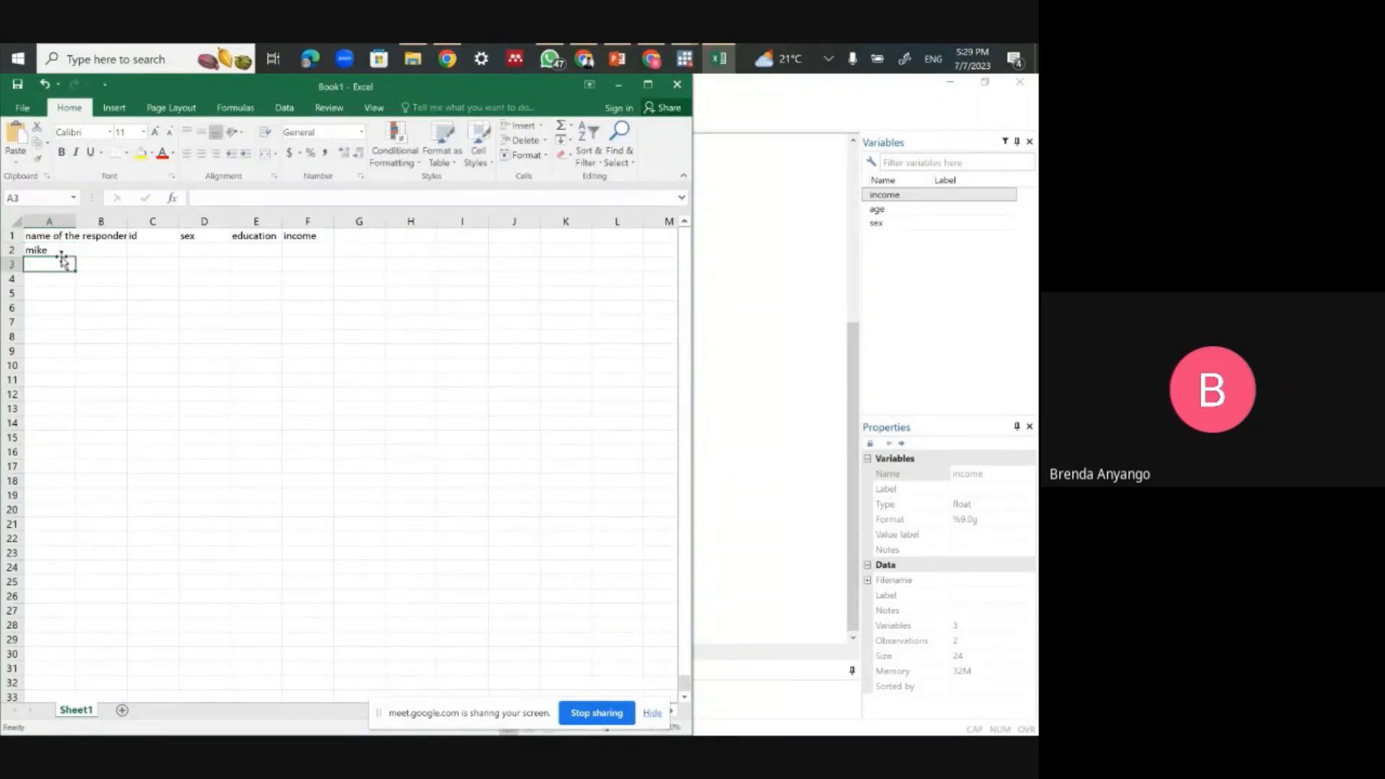
type("j")
type("onan")
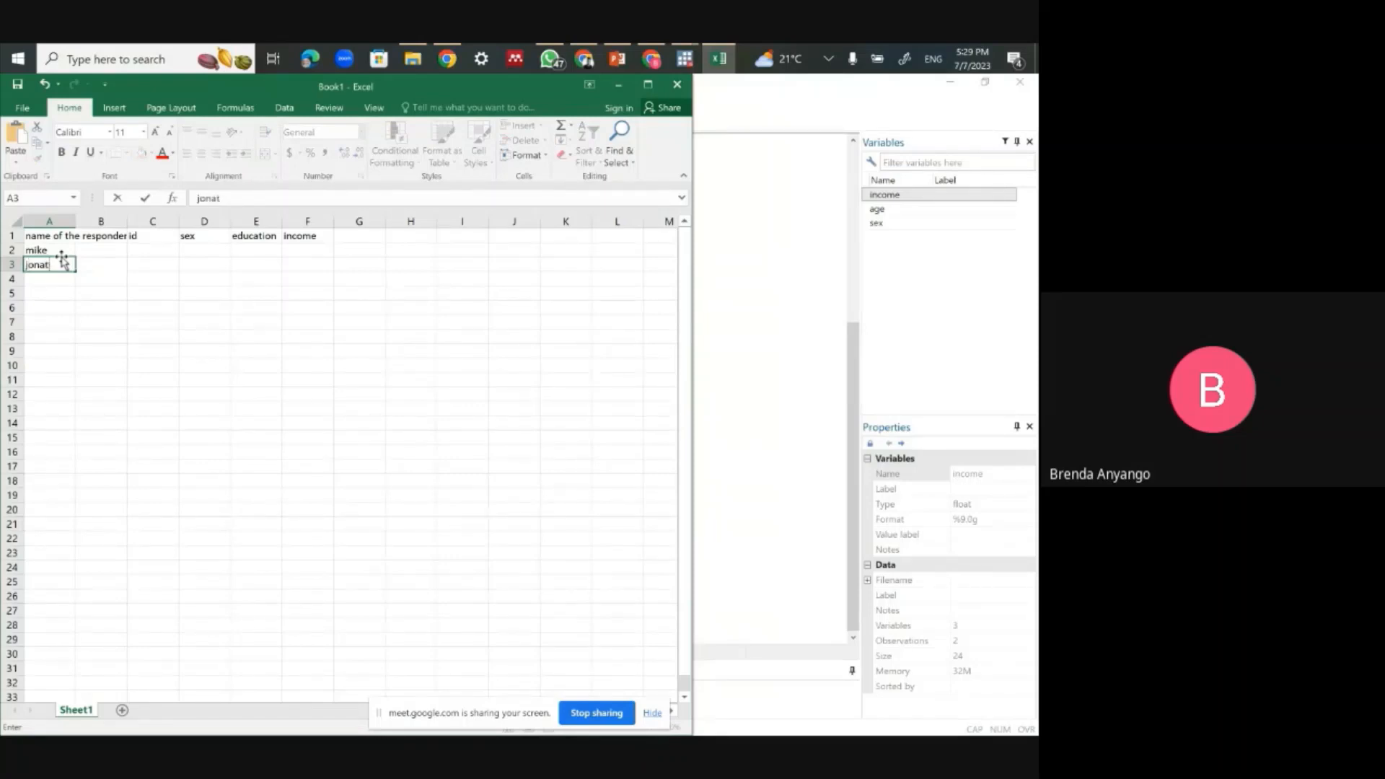
type("han")
key("Return")
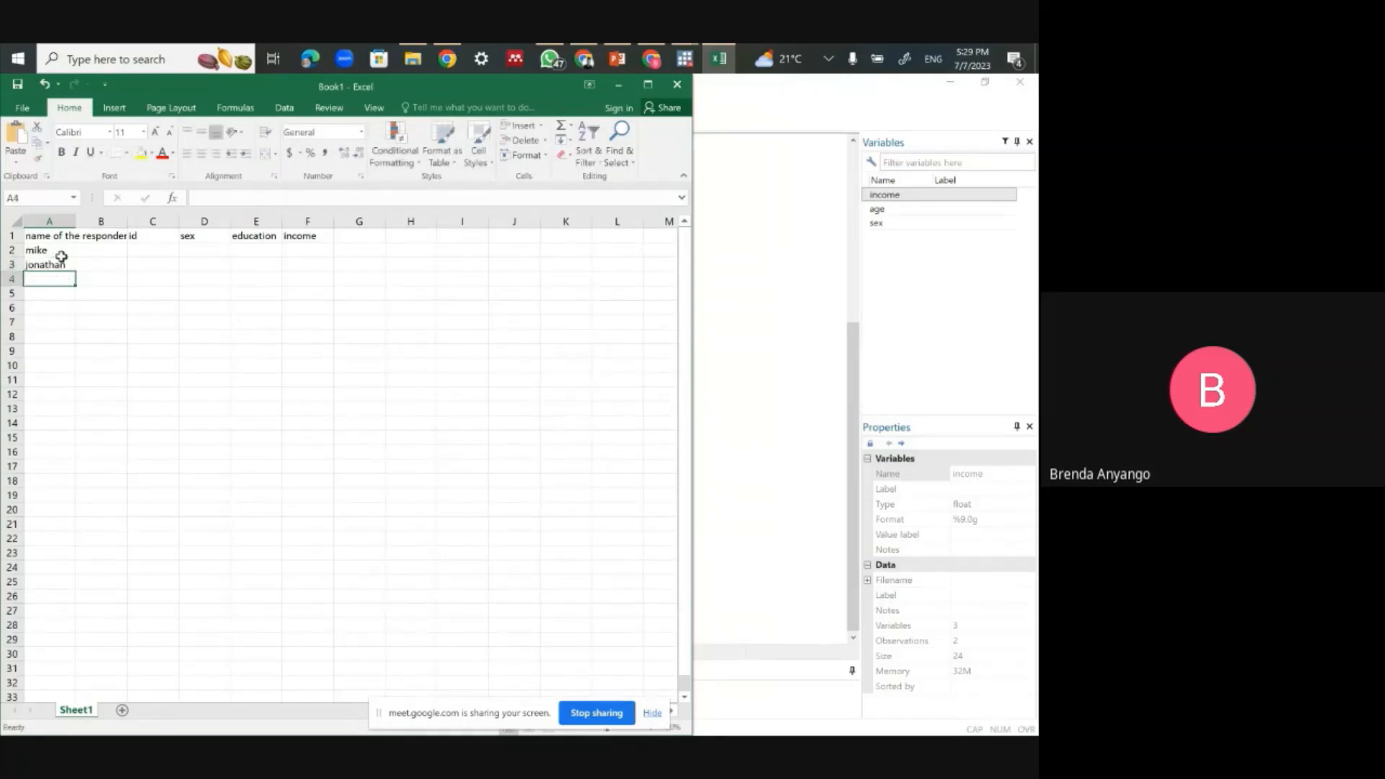
Step: Enter the first names of the remaining four respondents in cells A4 through A7
type("p")
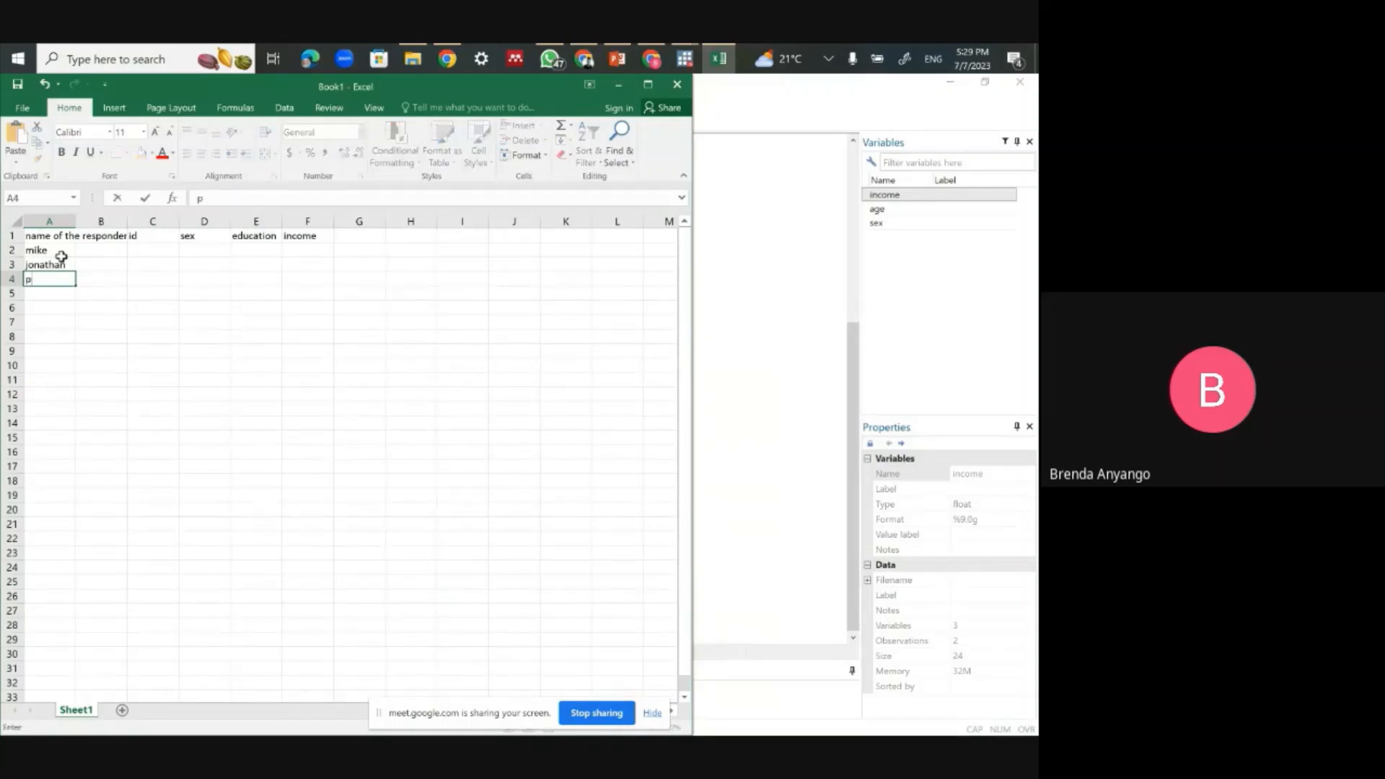
type("eruth")
key("ctrl+Return")
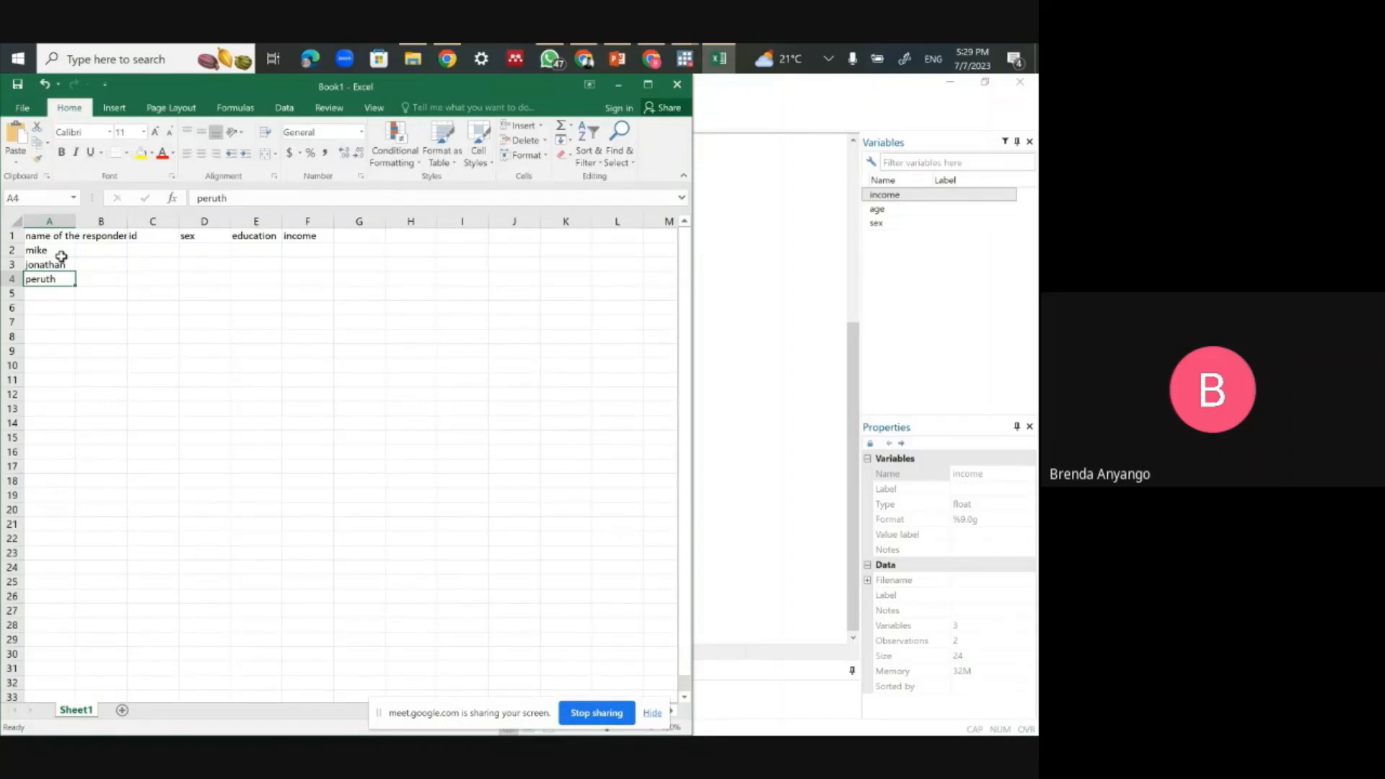
left_click(52, 290)
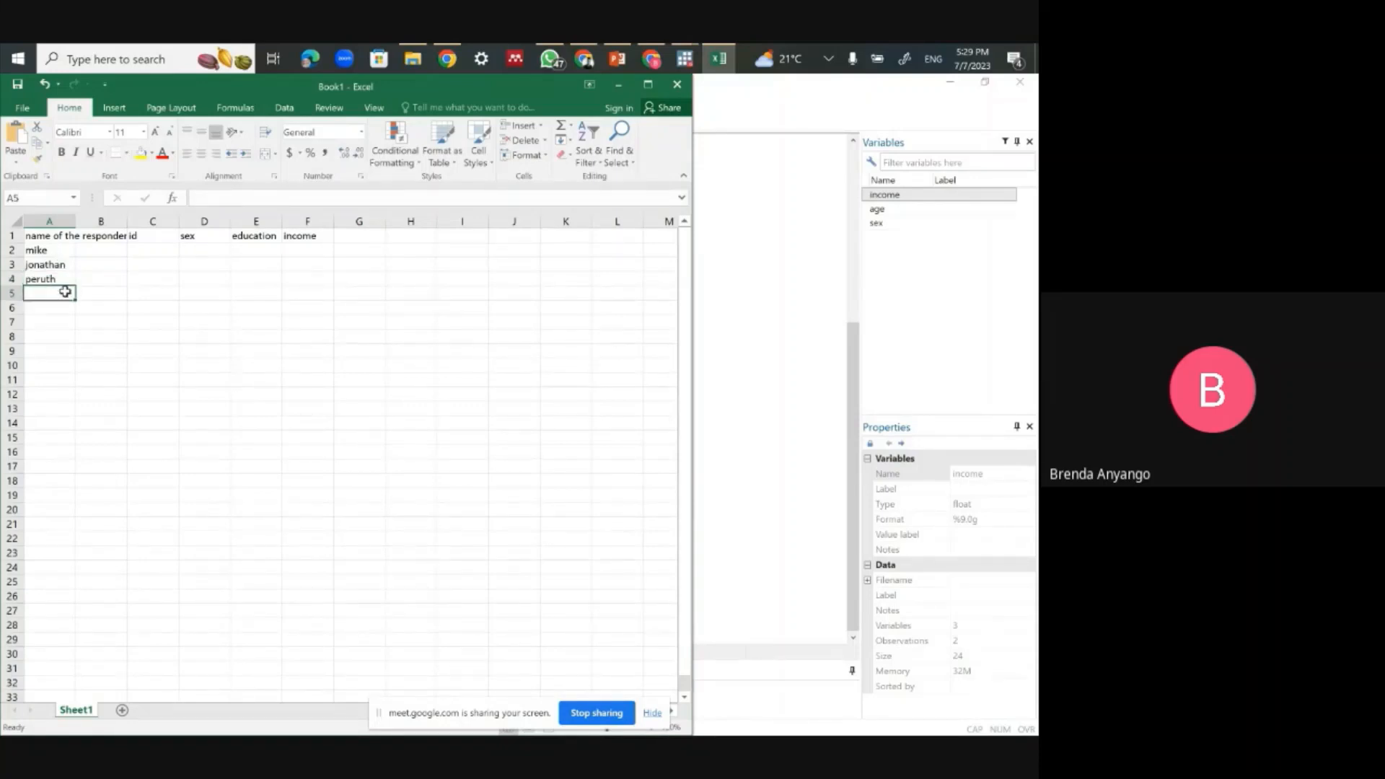
type("brenda")
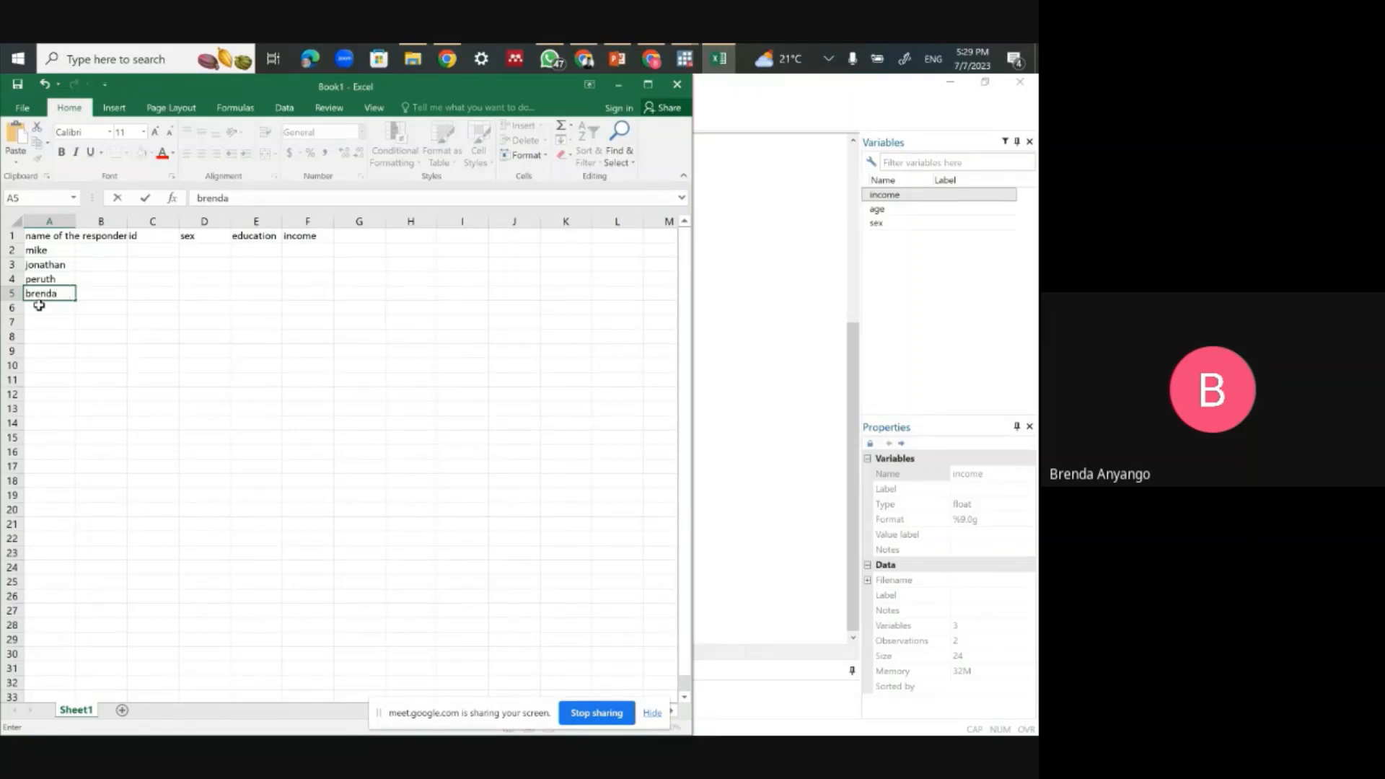
left_click(44, 311)
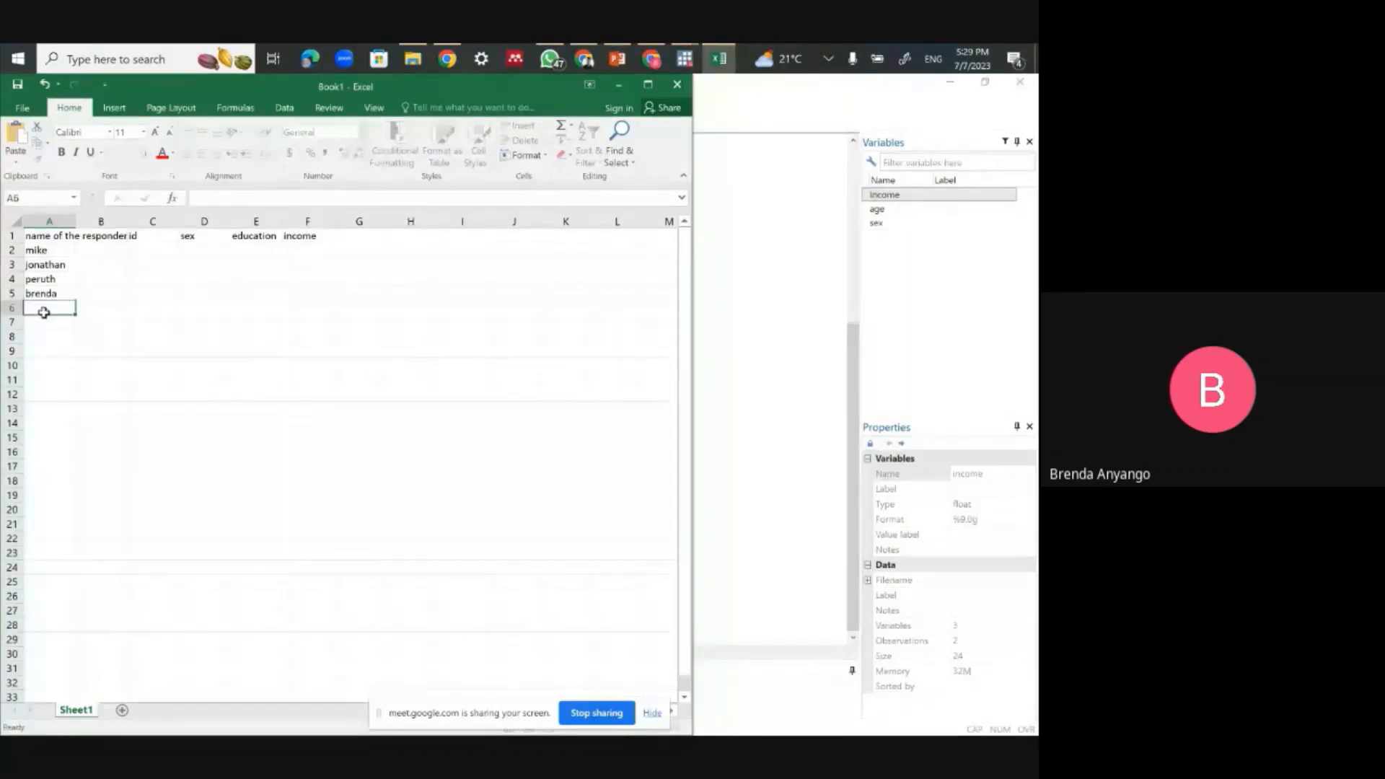
type("jolly")
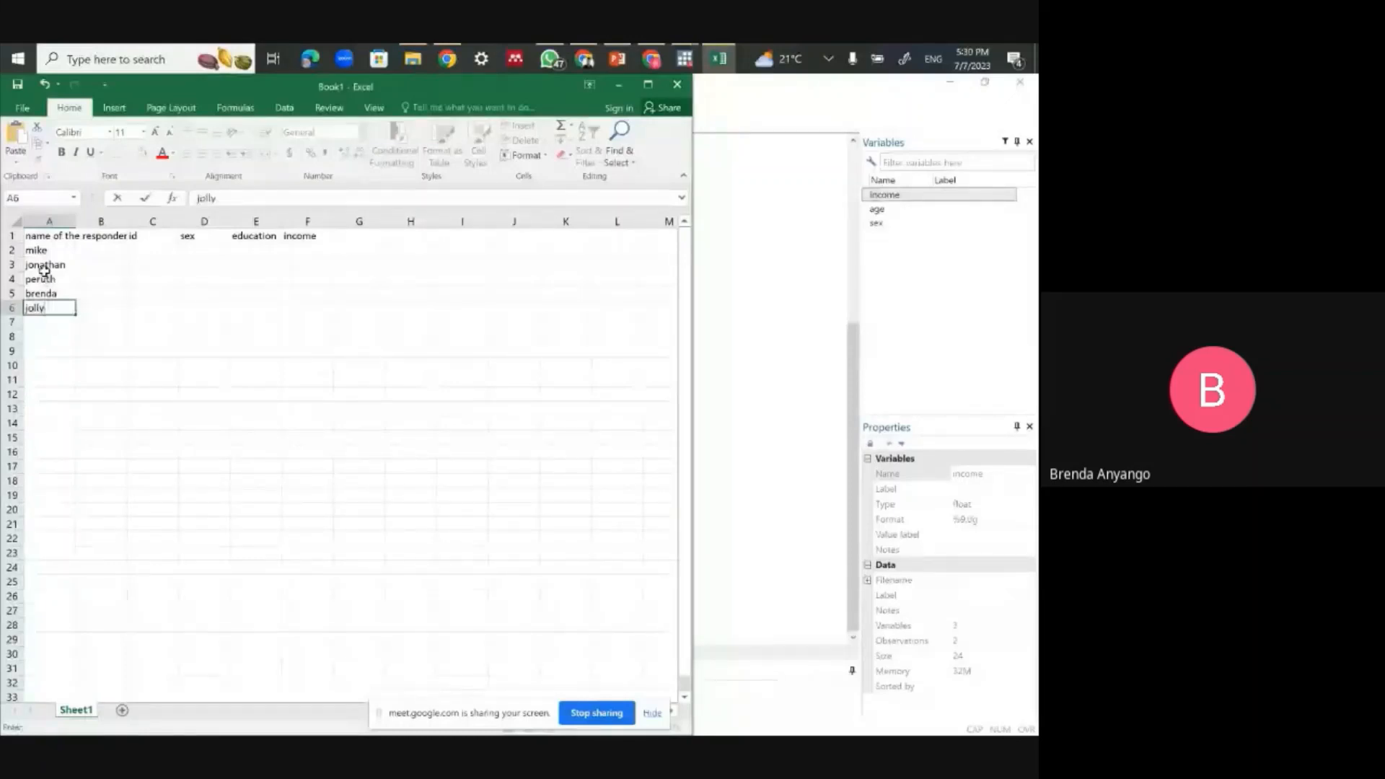
left_click(44, 323)
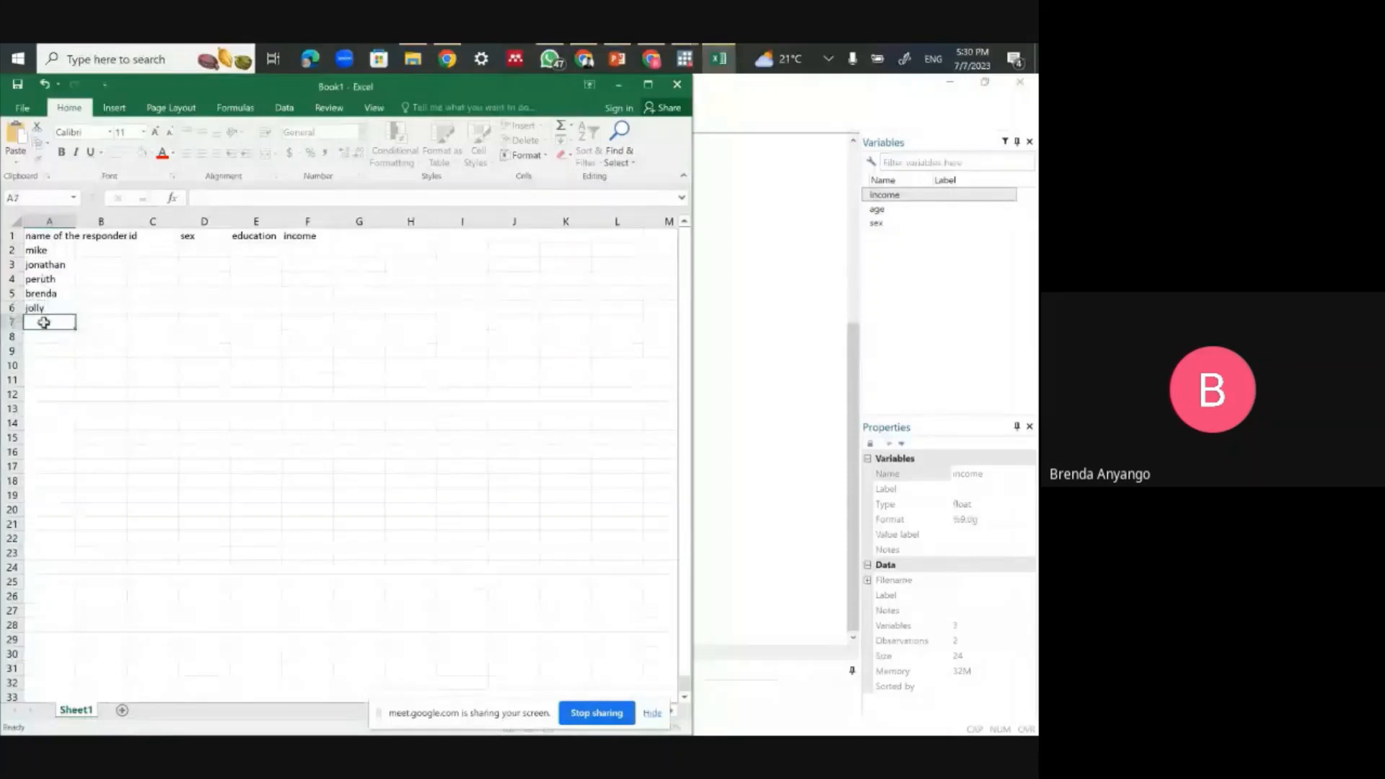
type("a")
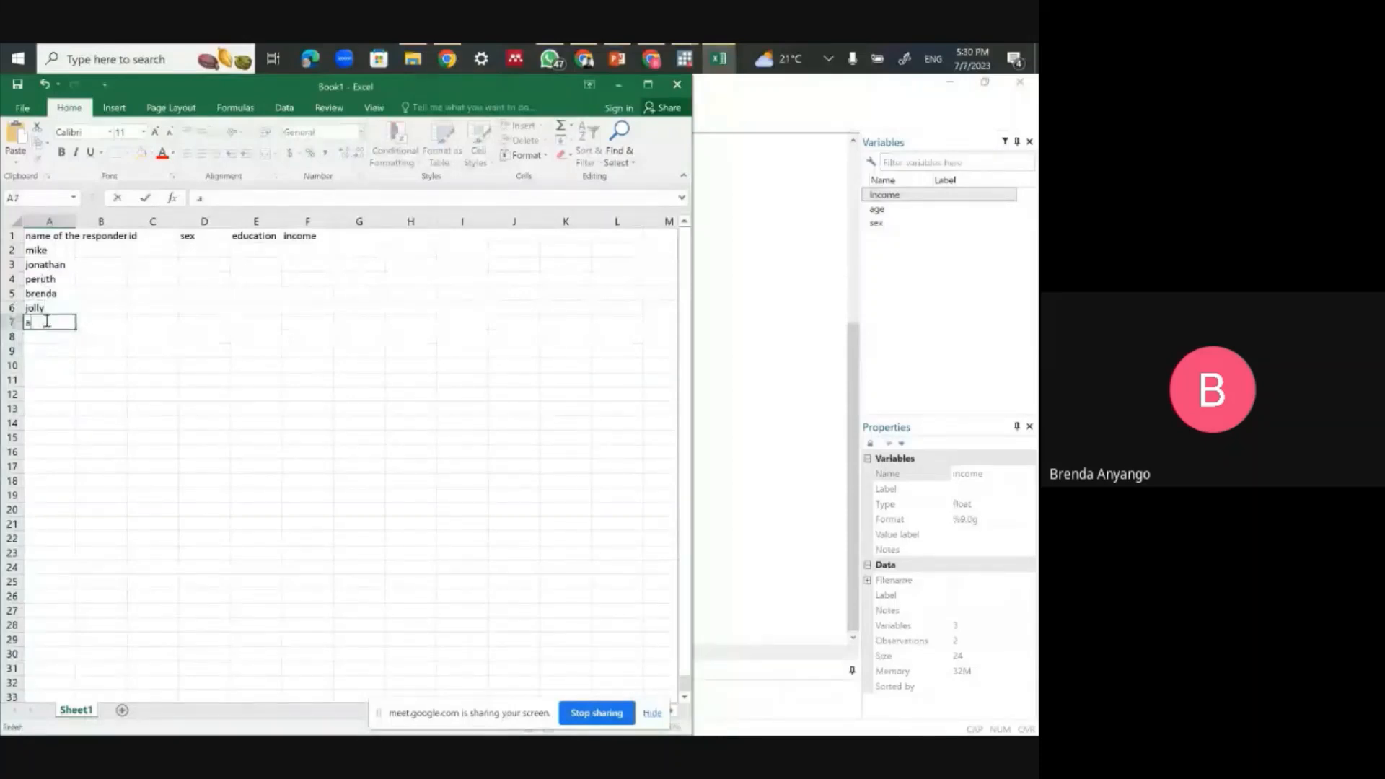
type("ugustine")
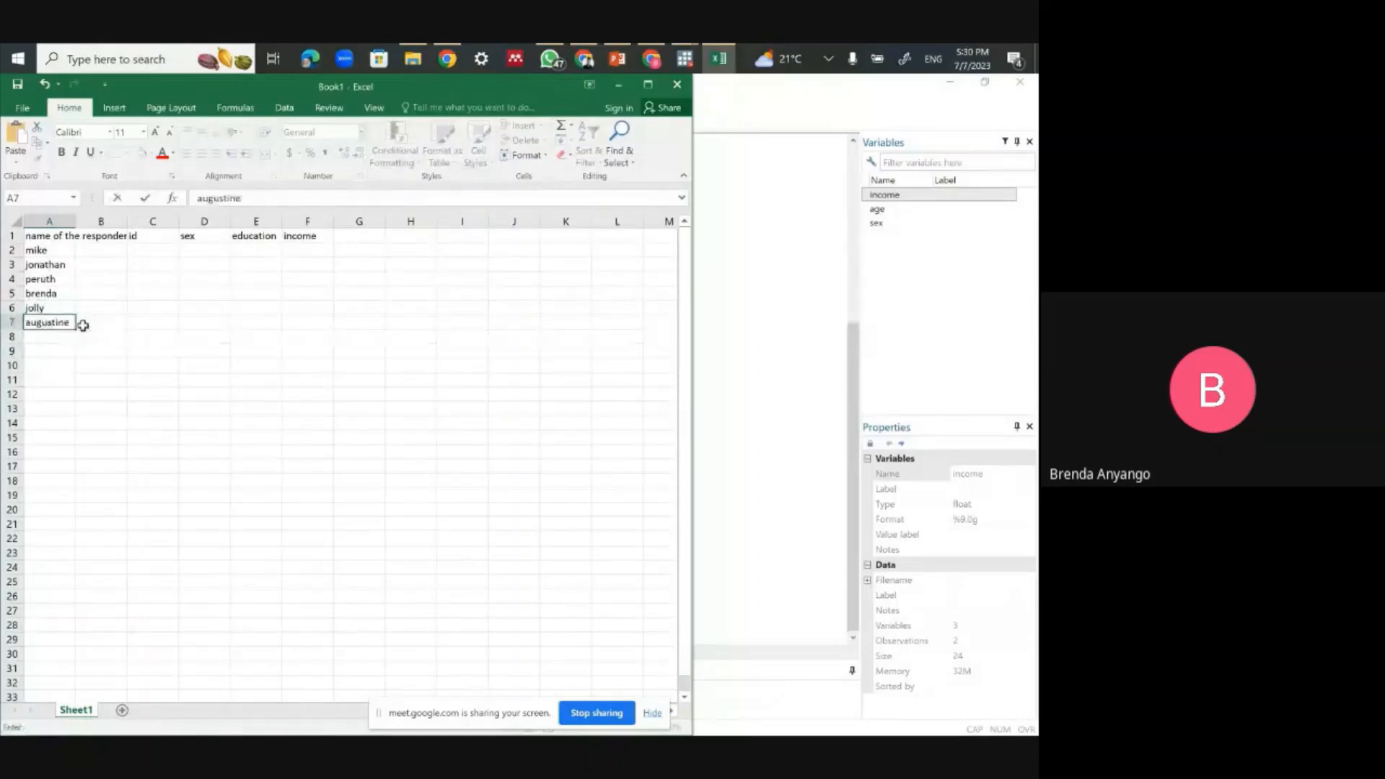
left_click(83, 326)
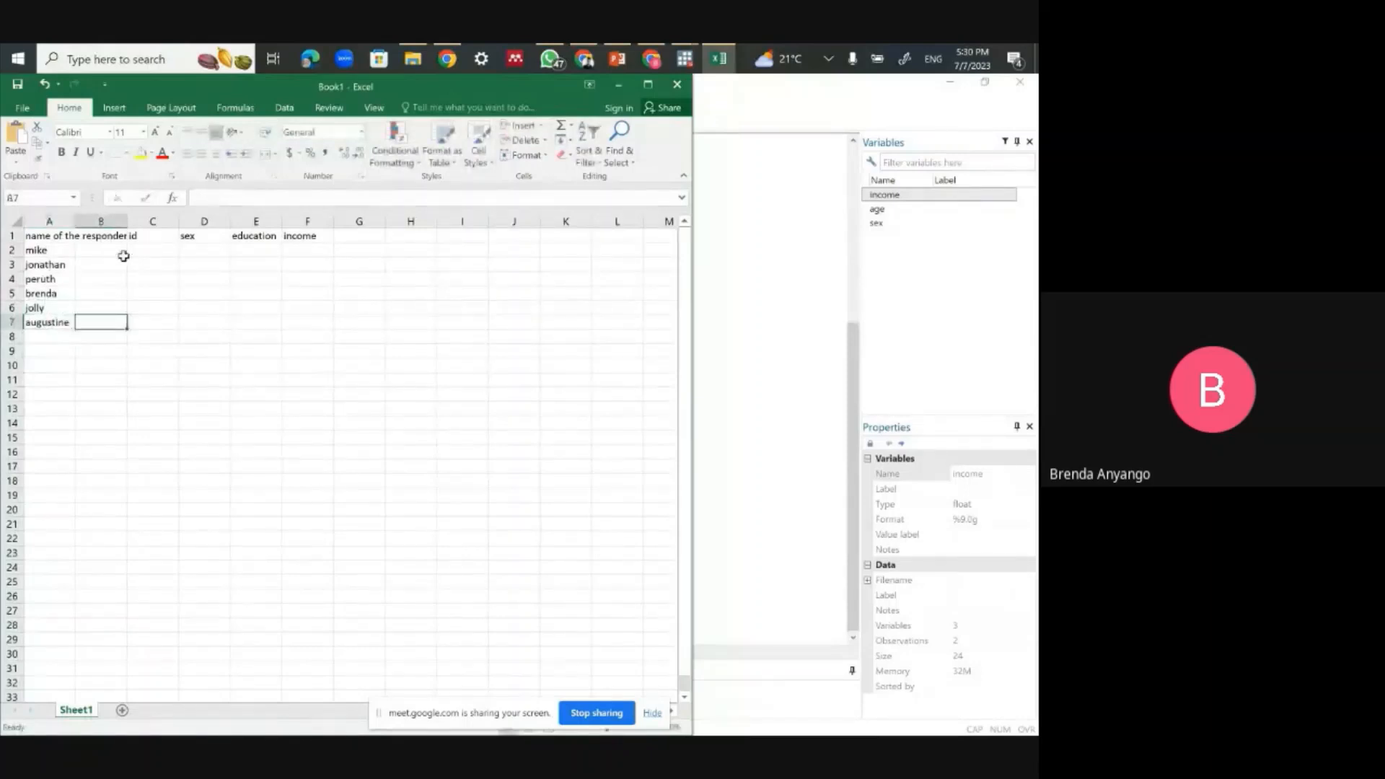
left_click(130, 252)
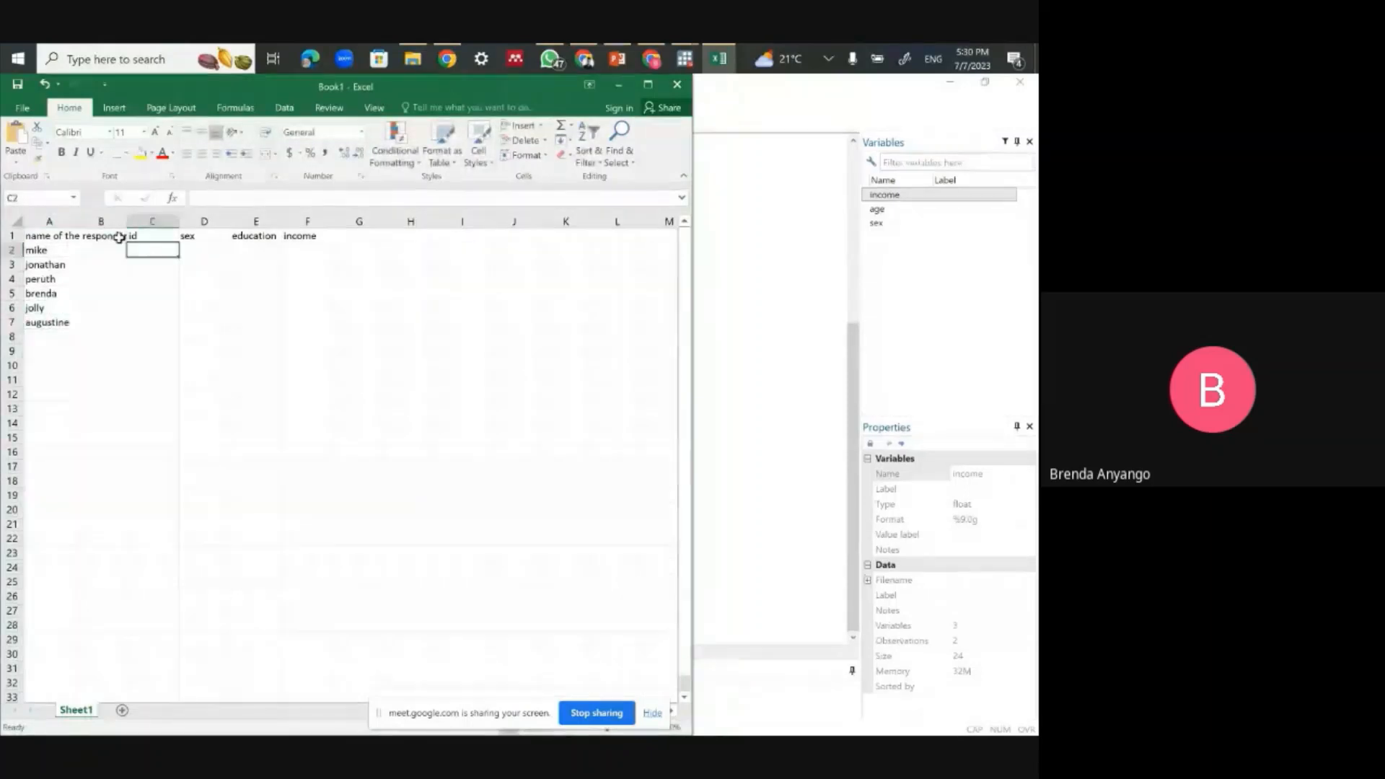
left_click(119, 238)
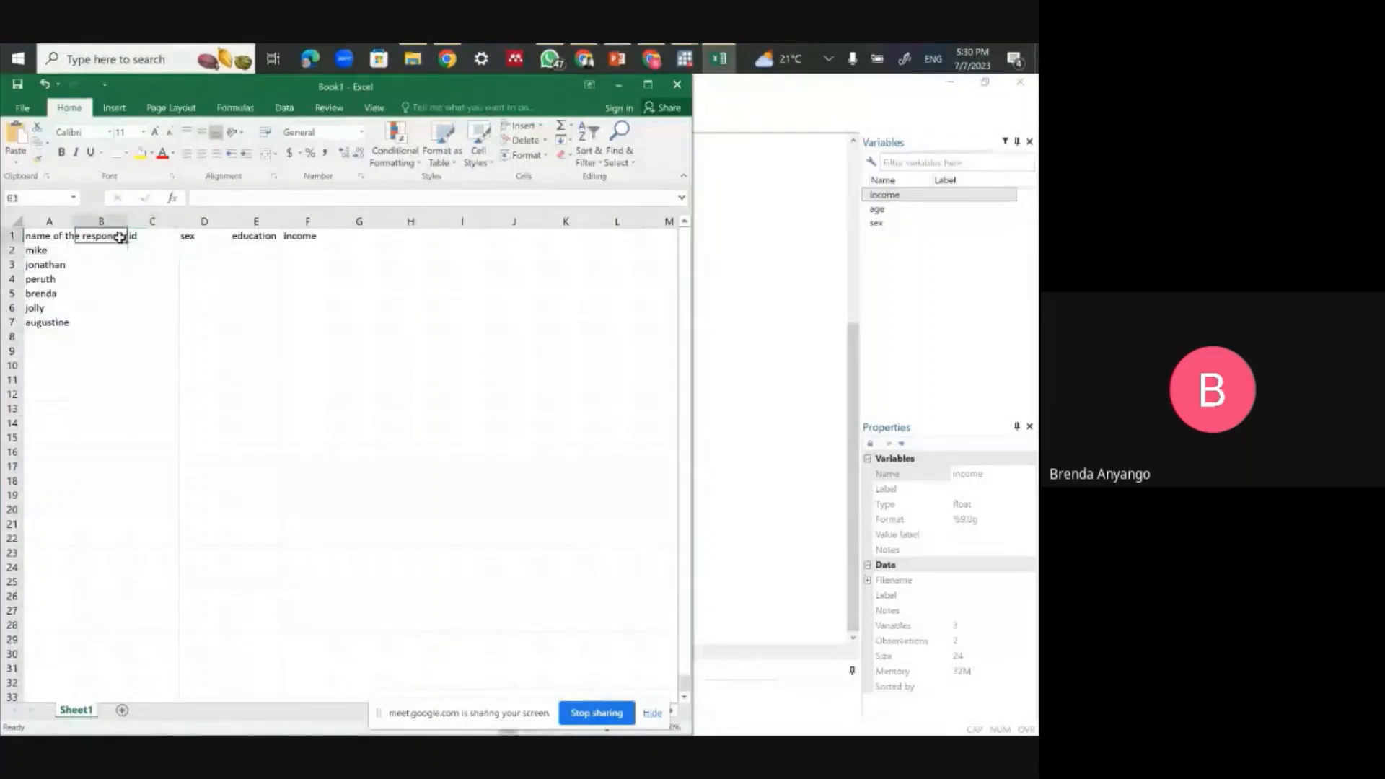
double_click(119, 237)
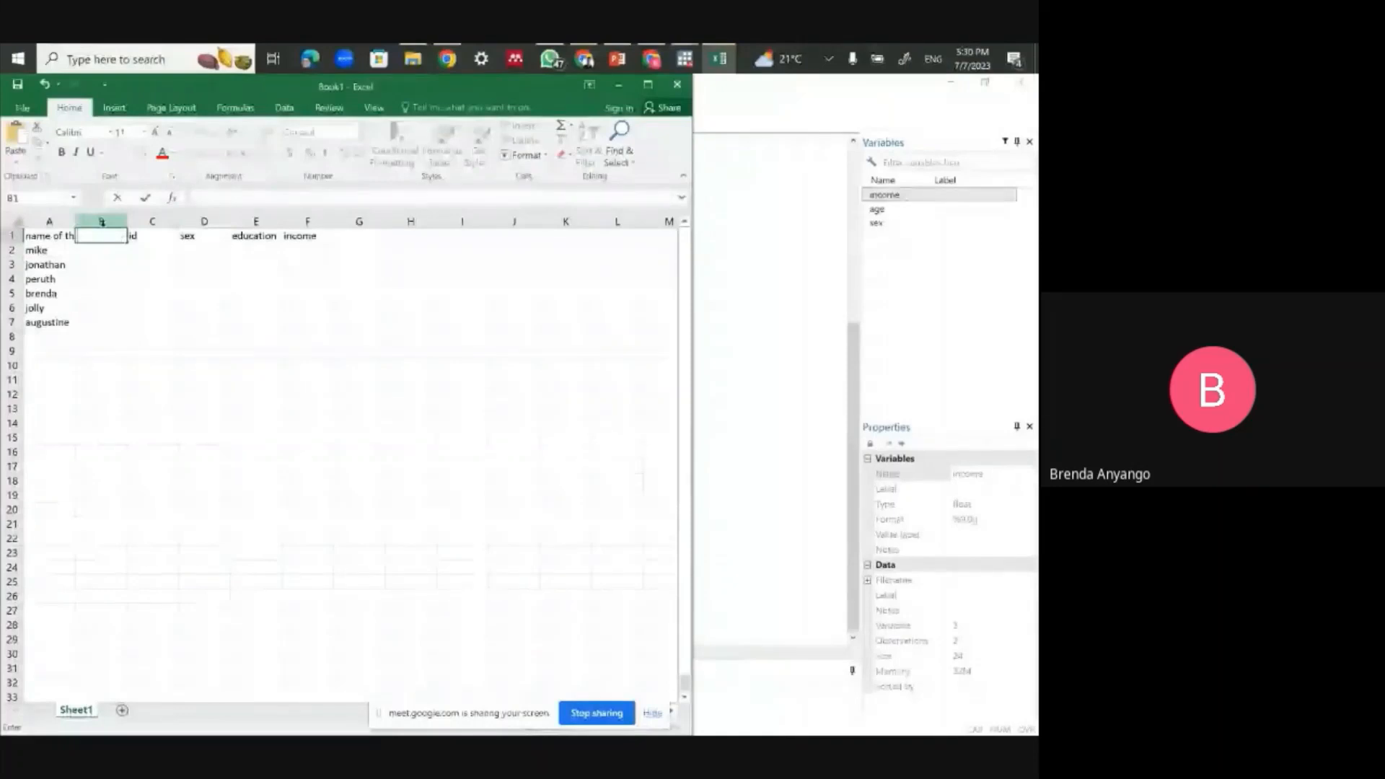
left_click(102, 222)
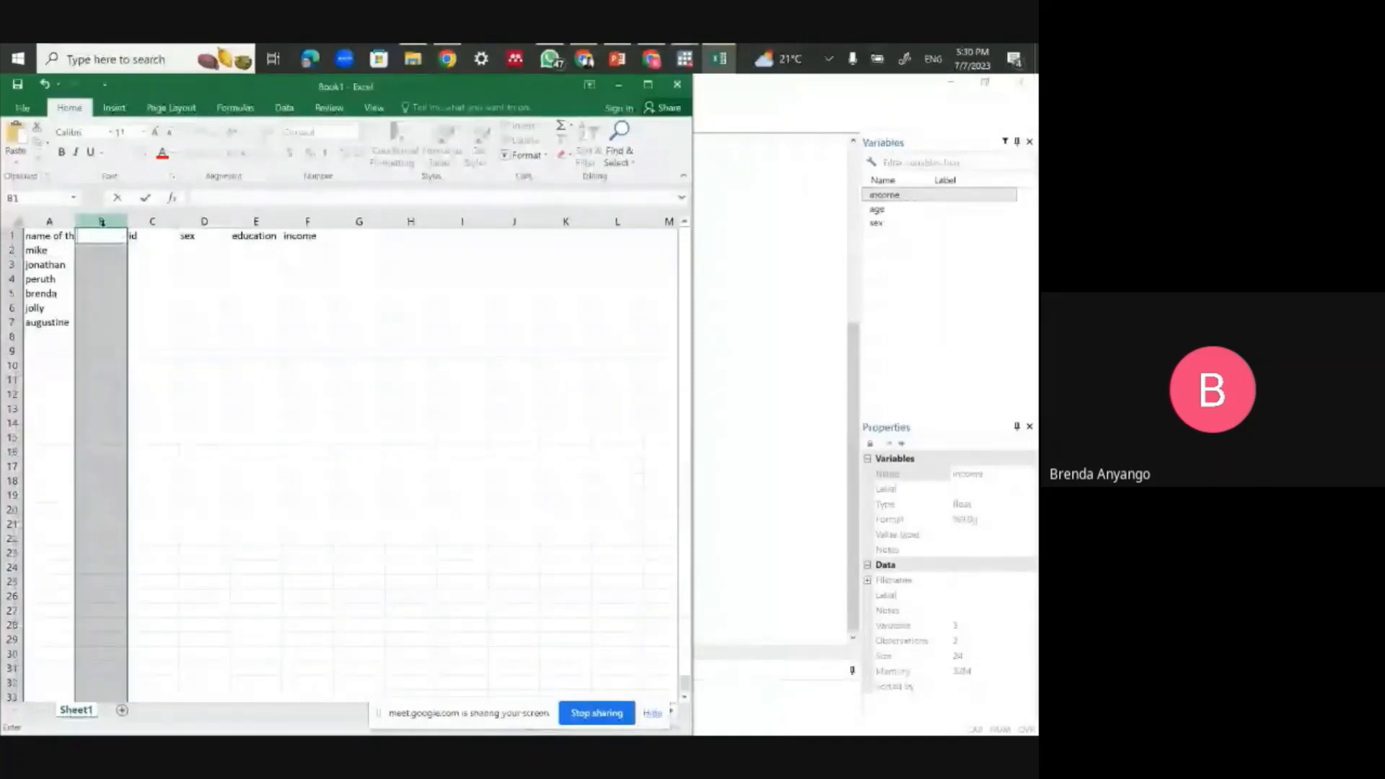
left_click(154, 276)
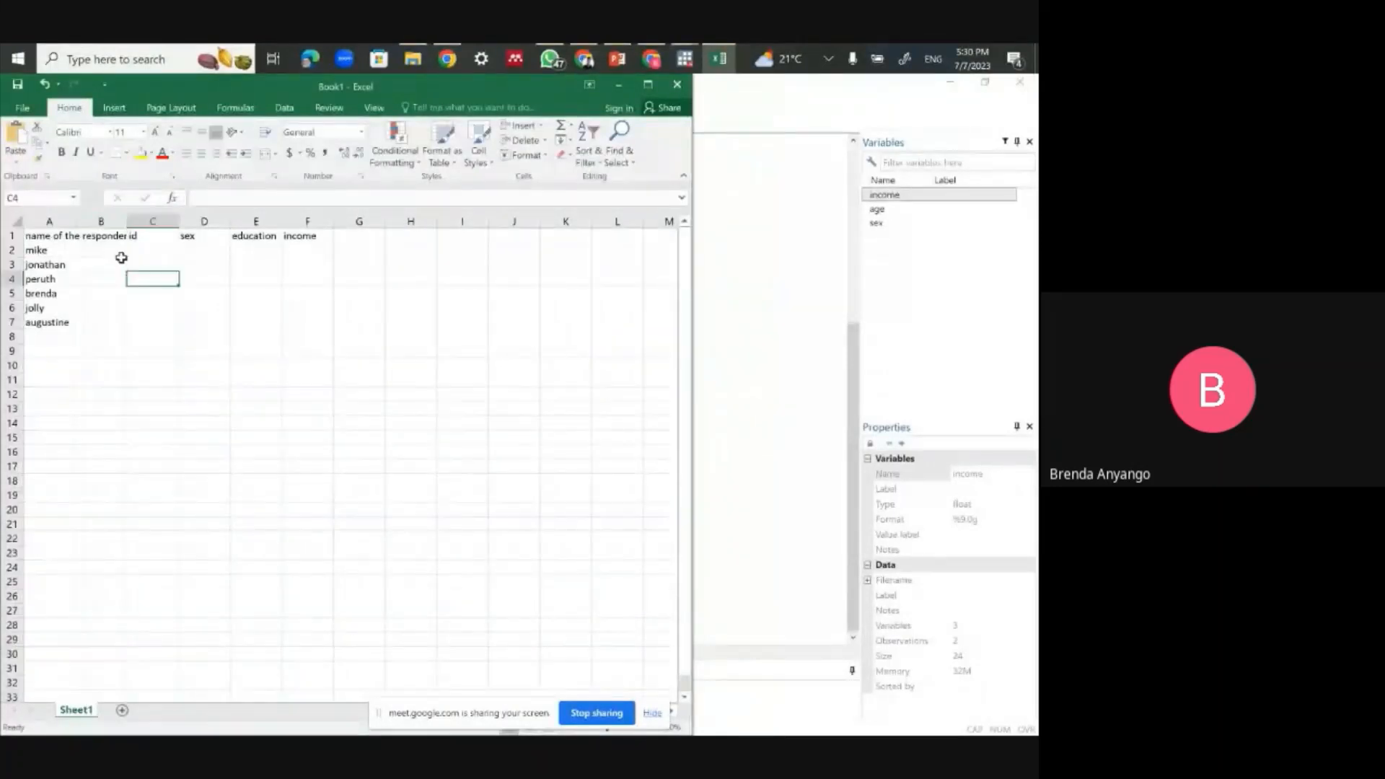
left_click(111, 236)
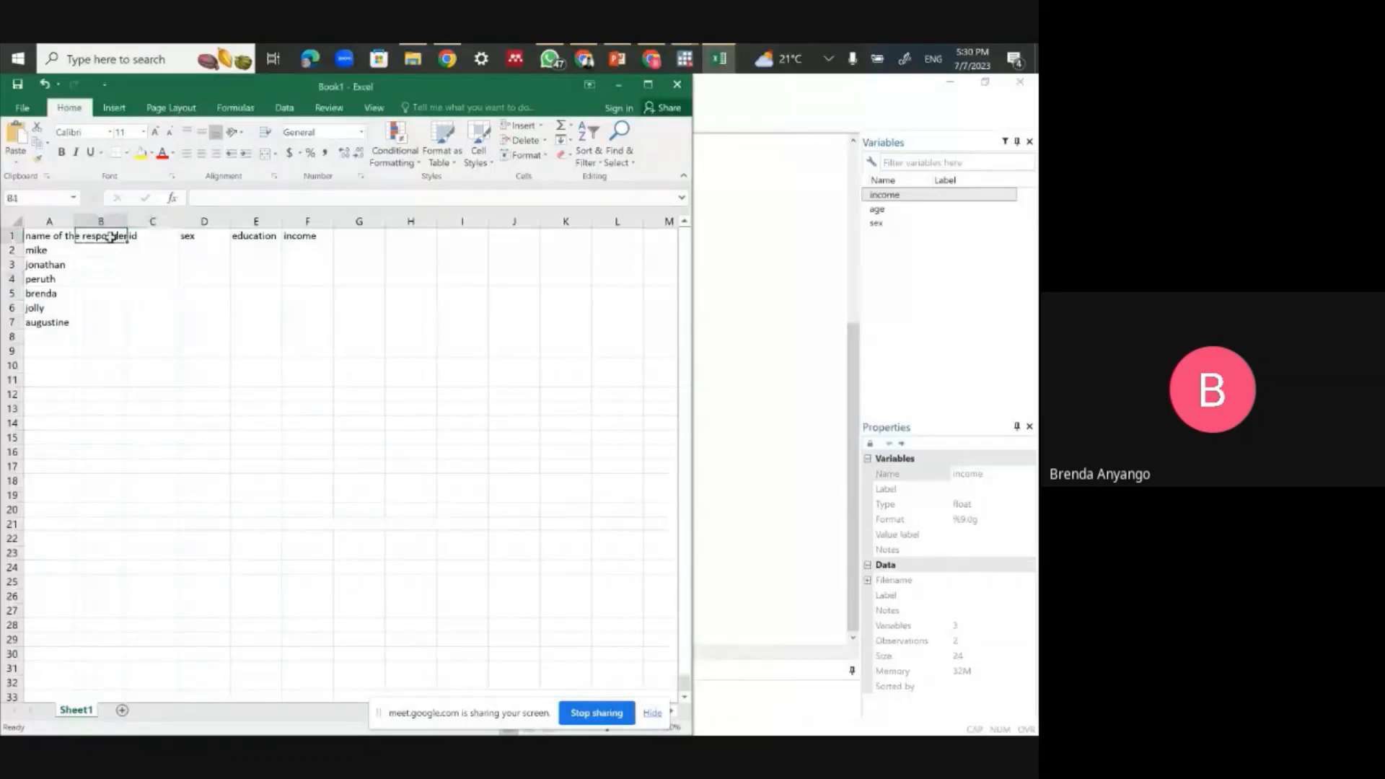
left_click(141, 276)
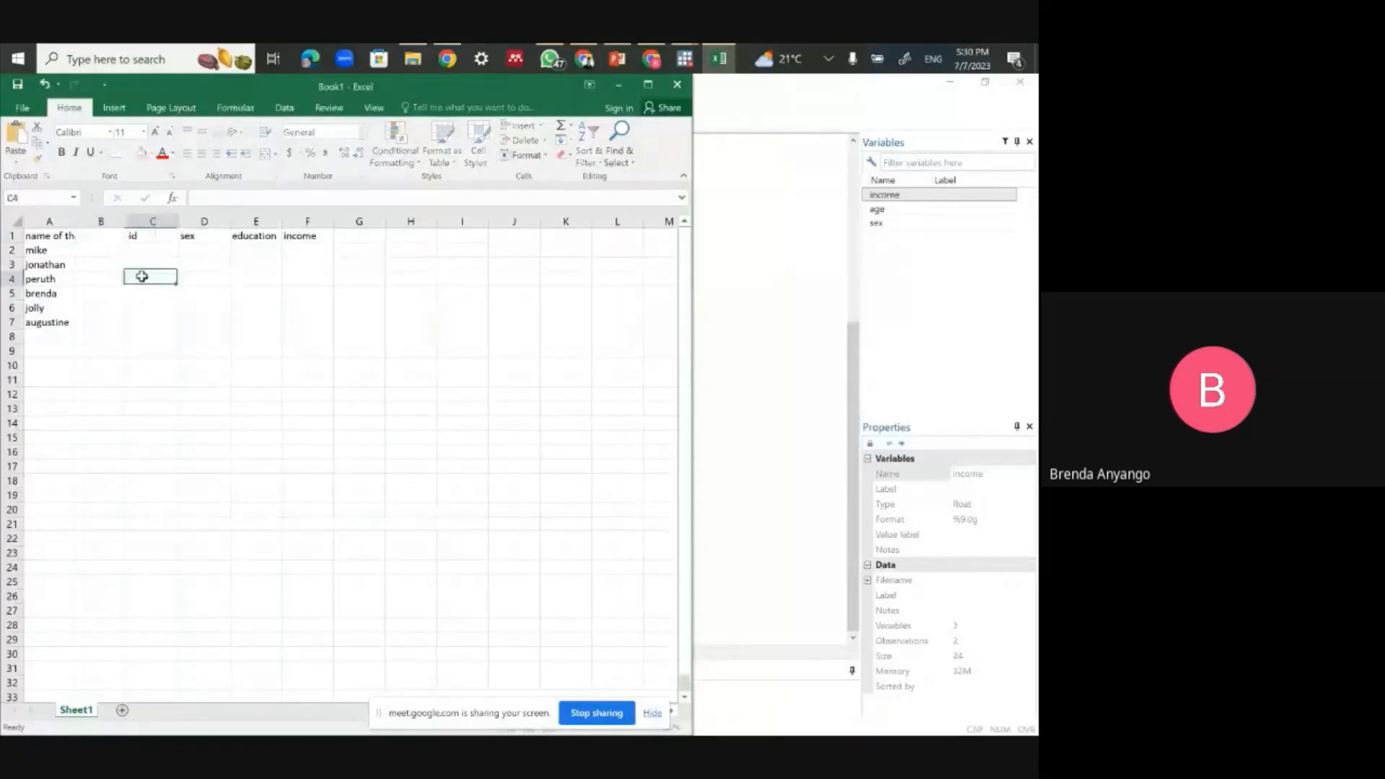
Step: Number the six respondents 1 through 6 in the id column, cells C2 through C7
left_click(148, 252)
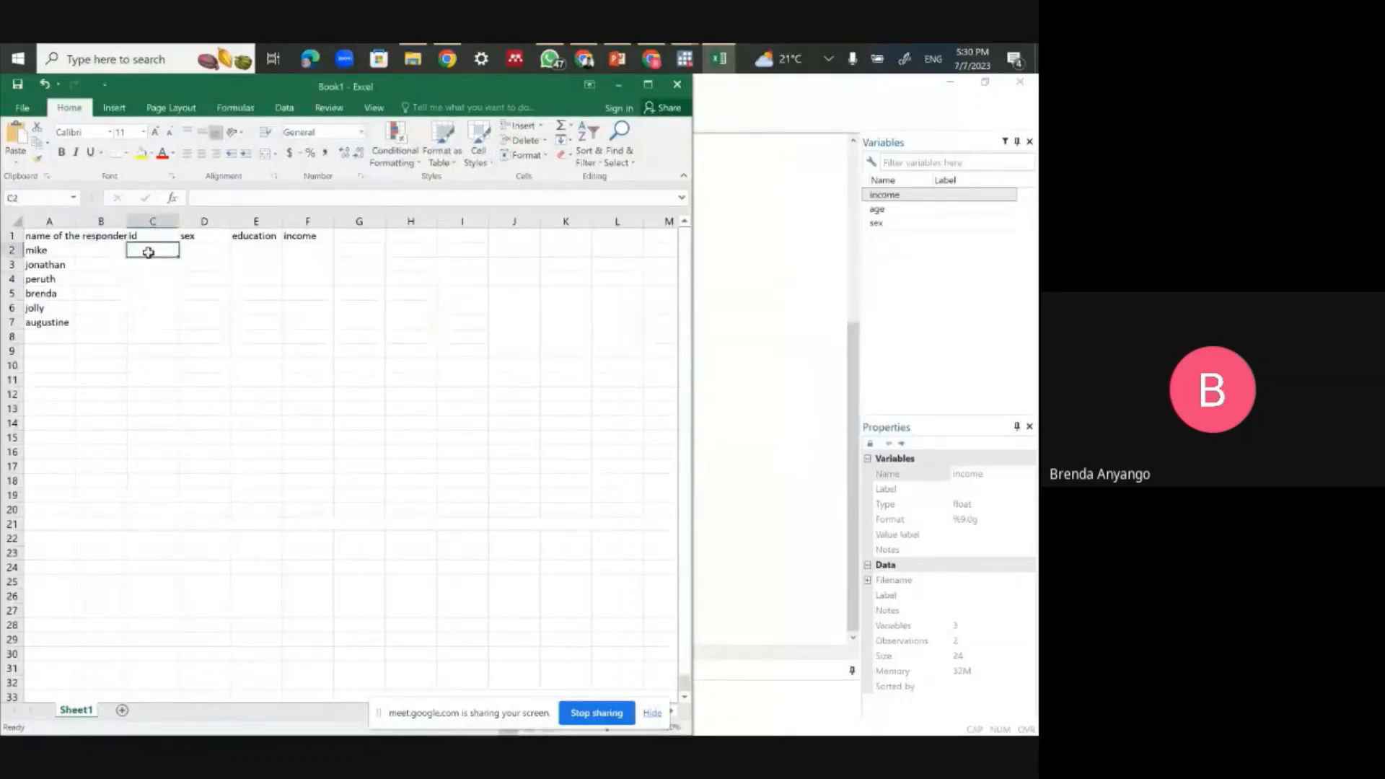
type("1")
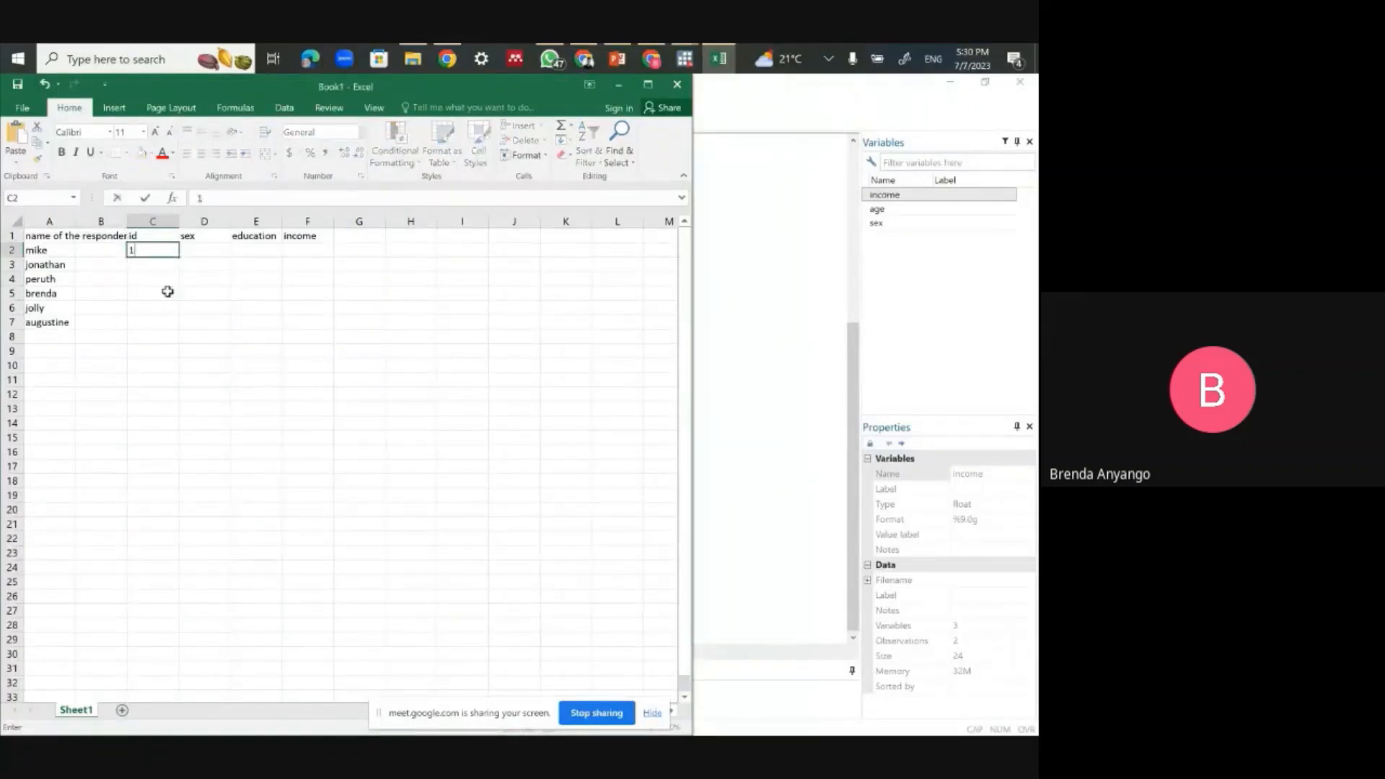
key("Return")
type("2")
key("ctrl+Return")
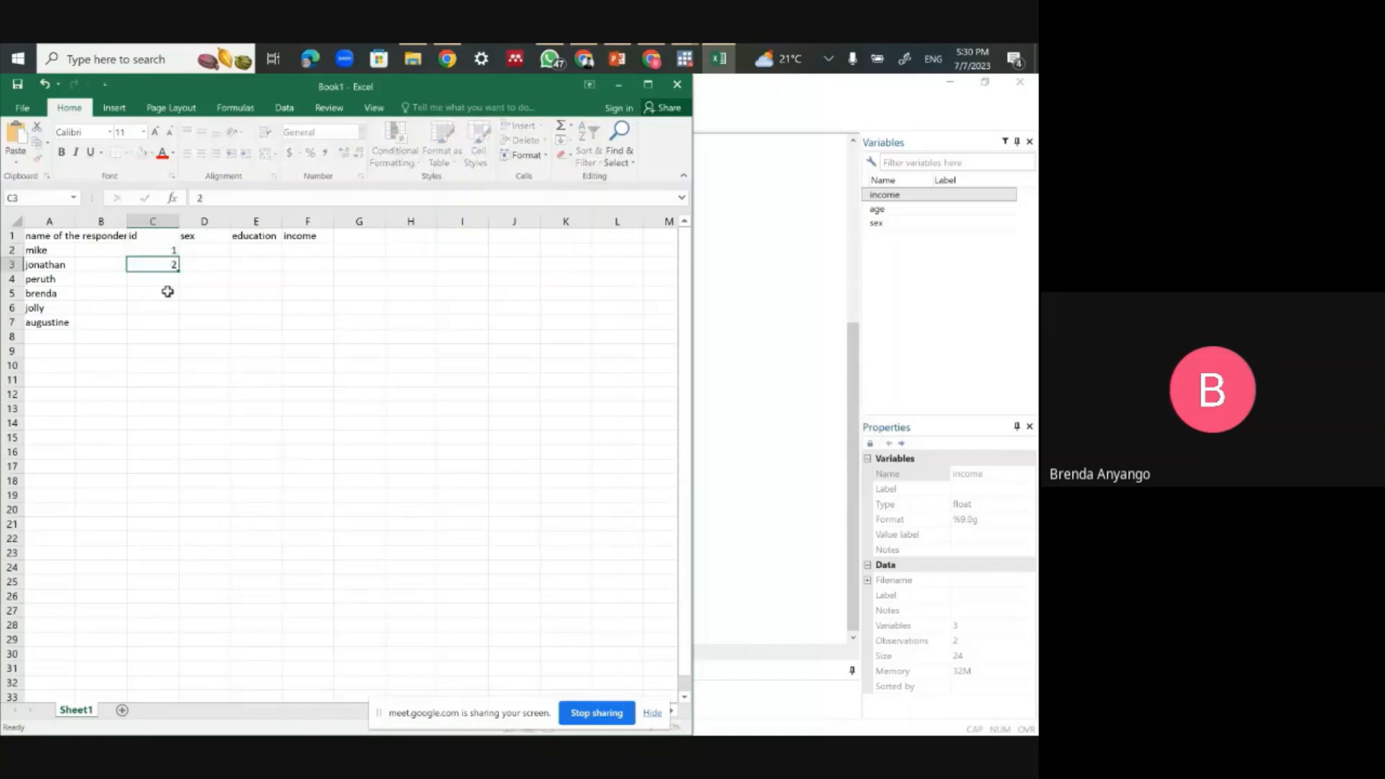
key("Return")
type("3")
key("Return")
type("4")
key("Return")
type("5")
key("Return")
type("6")
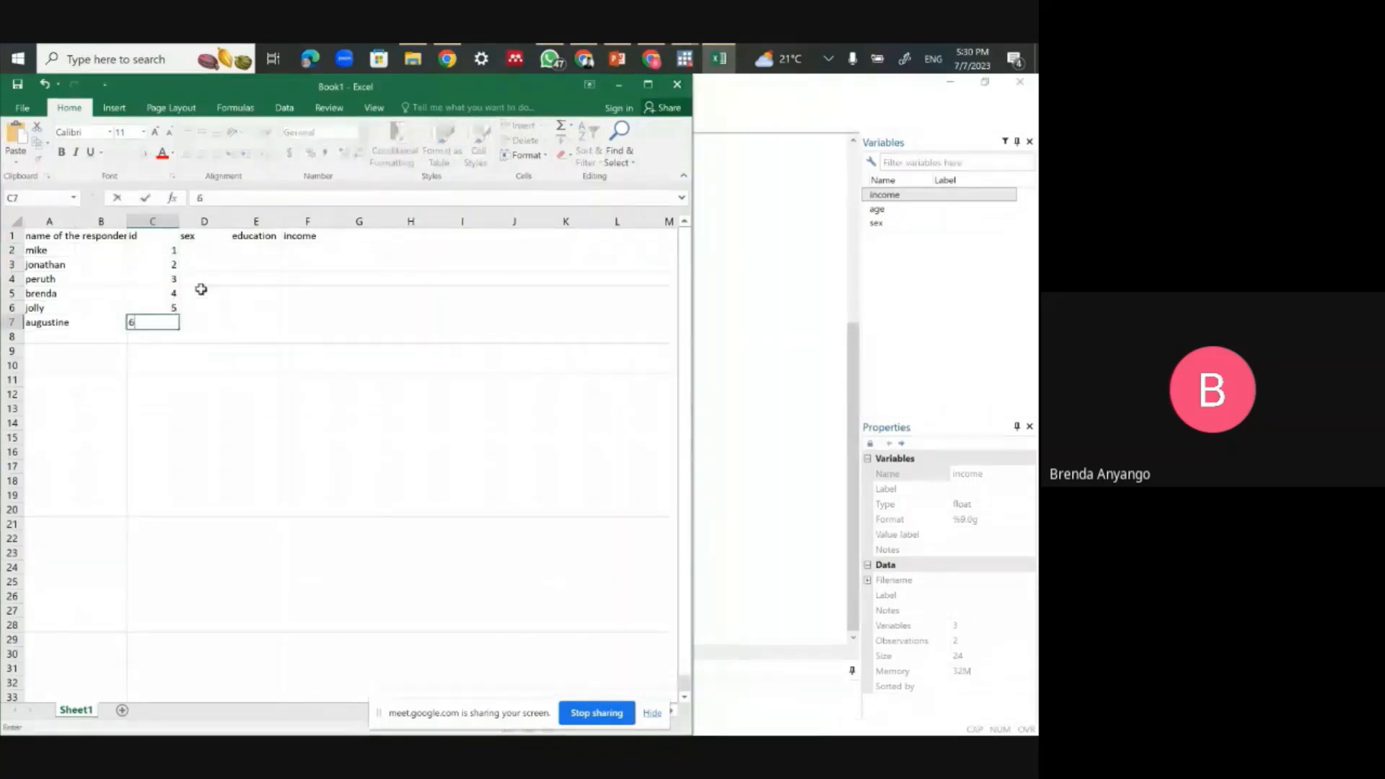
Step: Enter the sex codes 1, 1, 2, 2, 2 and 1 for the six respondents in cells D2 through D7
left_click(200, 248)
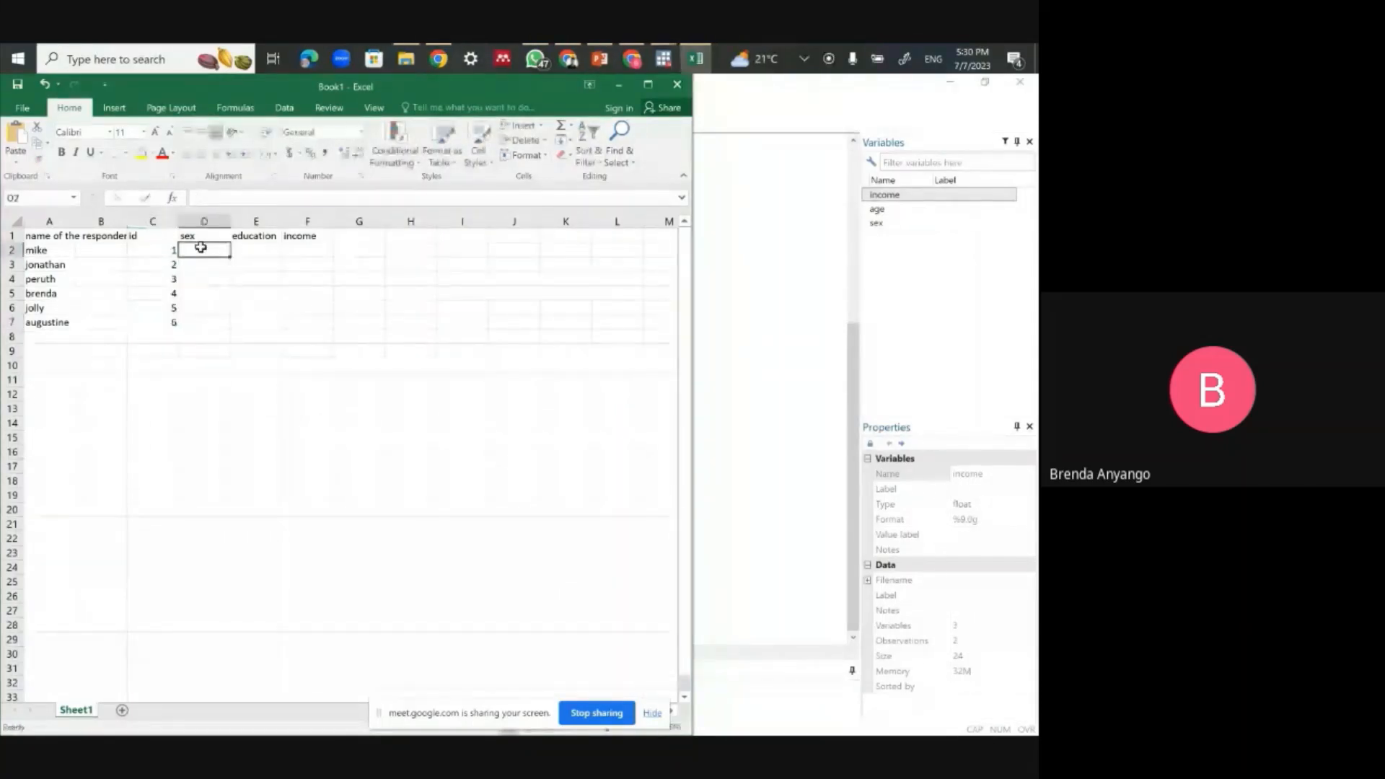
type("1")
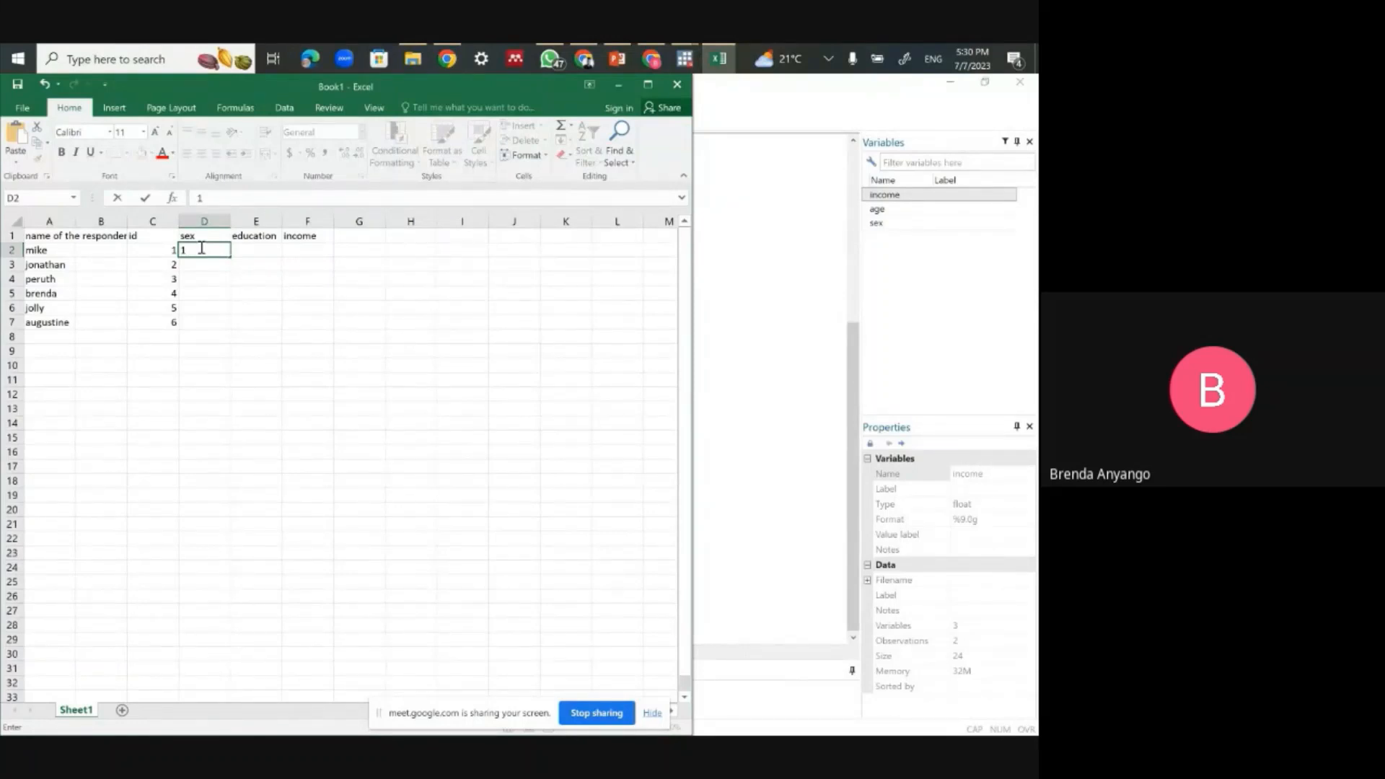
key("Return")
type("1")
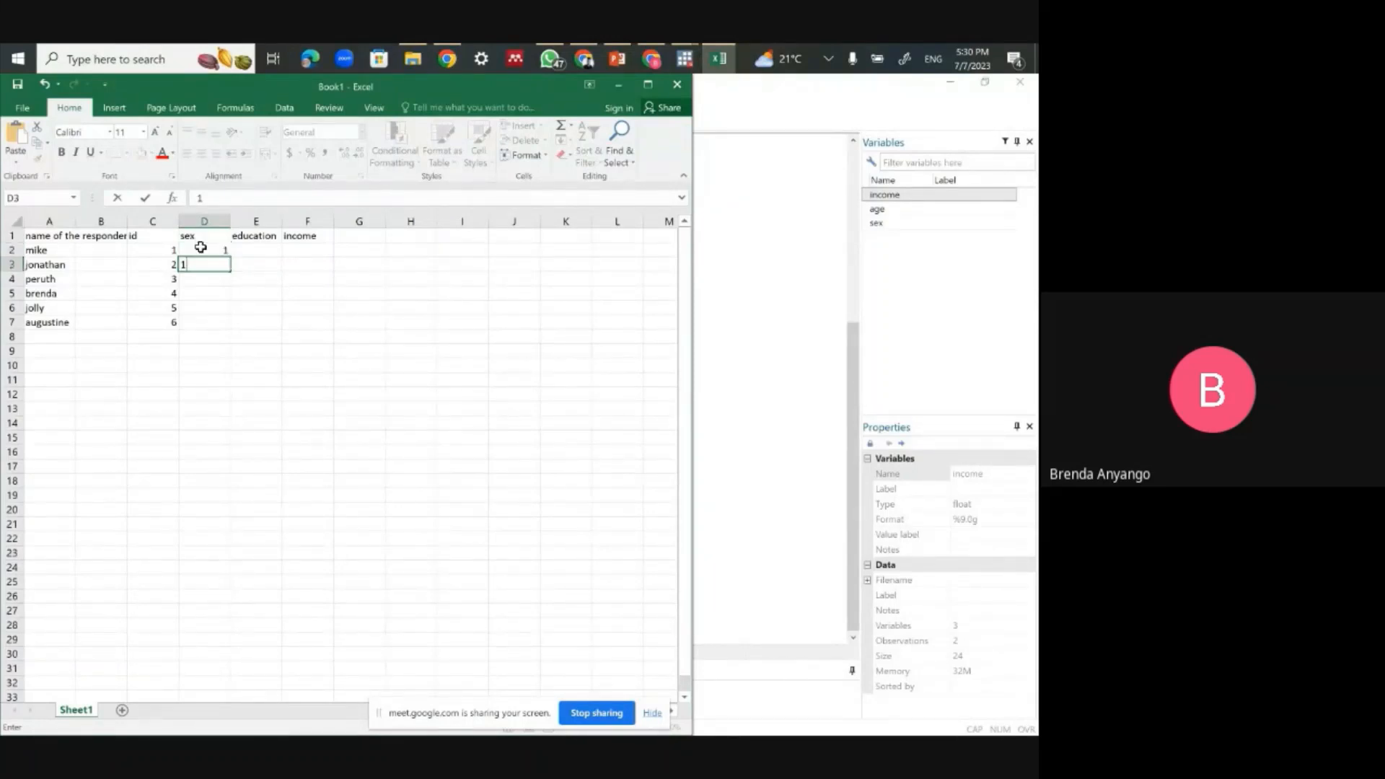
key("Return")
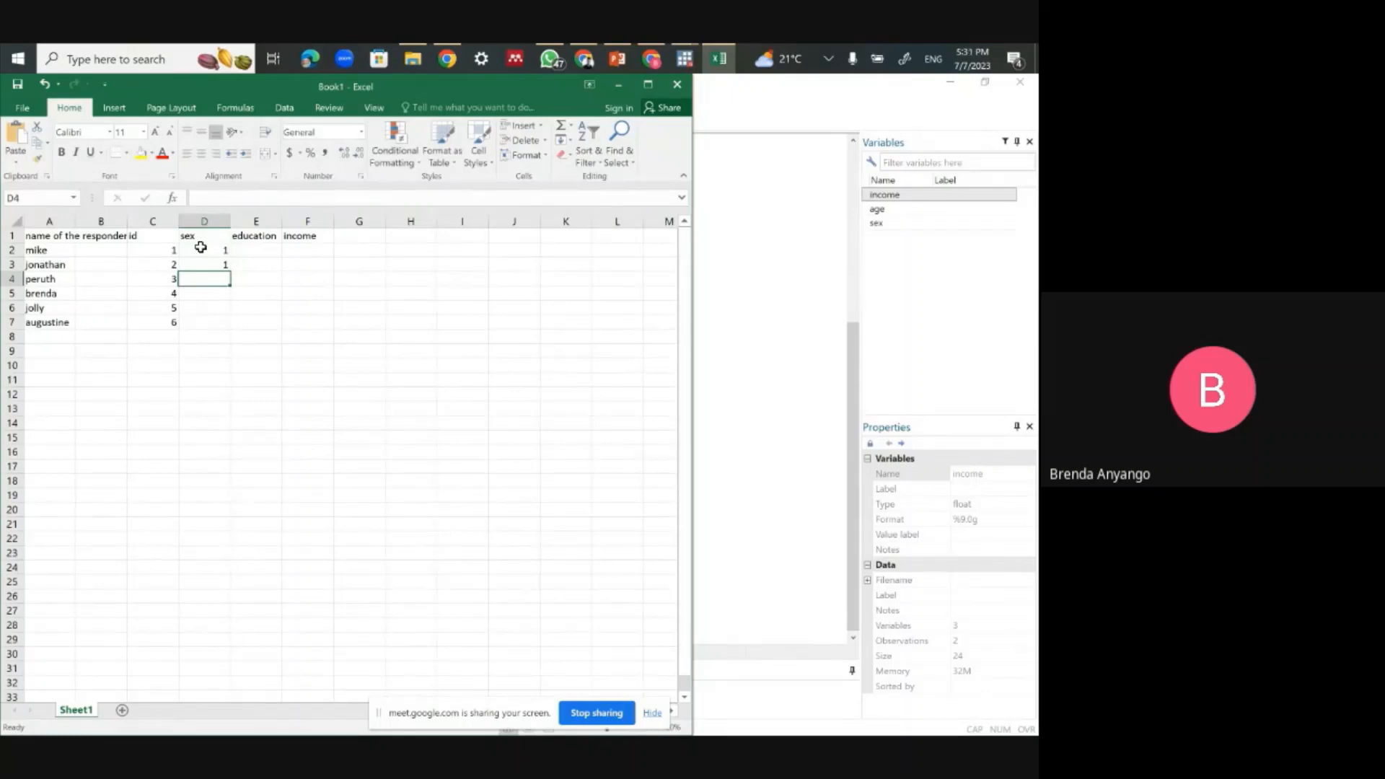
type("2")
key("Return")
type("3")
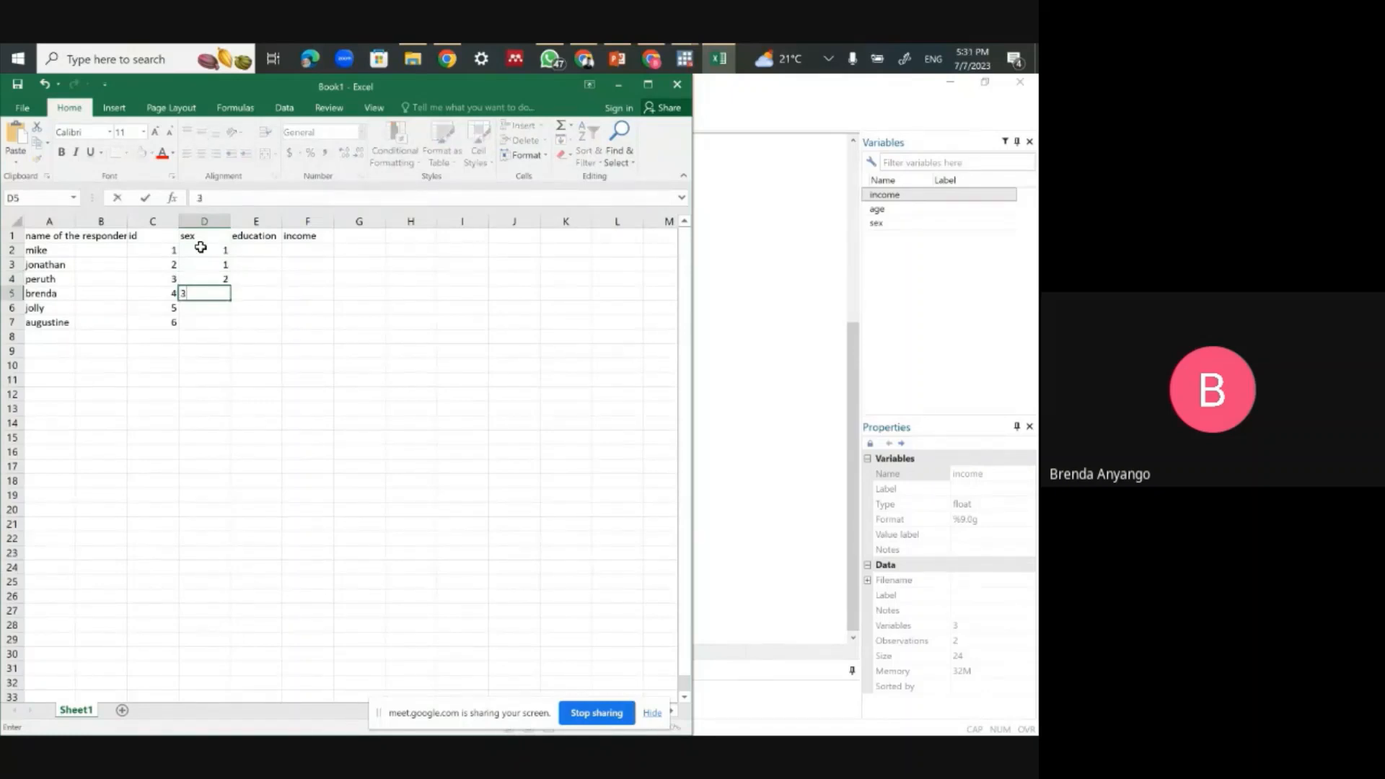
key("BackSpace")
type("2")
key("Return")
type("2")
key("Return")
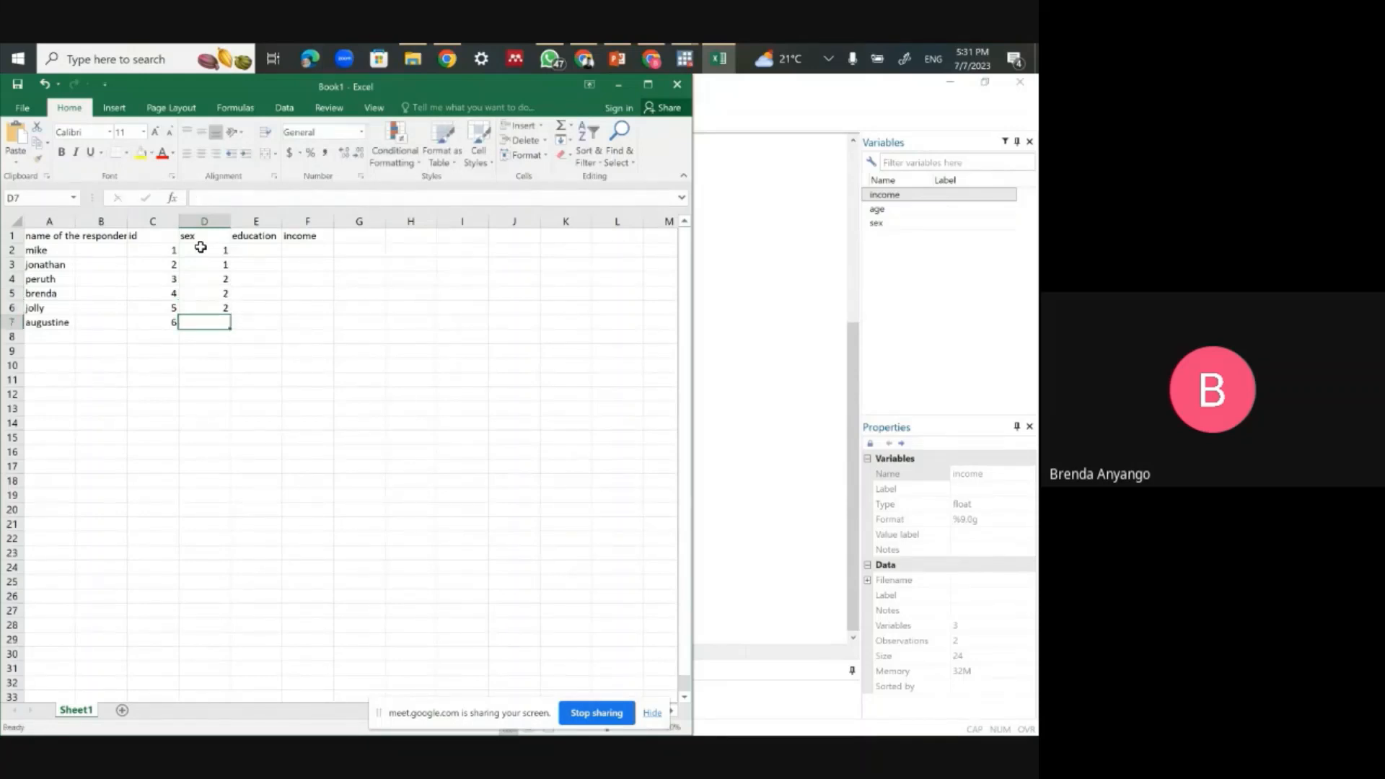
type("2")
key("BackSpace")
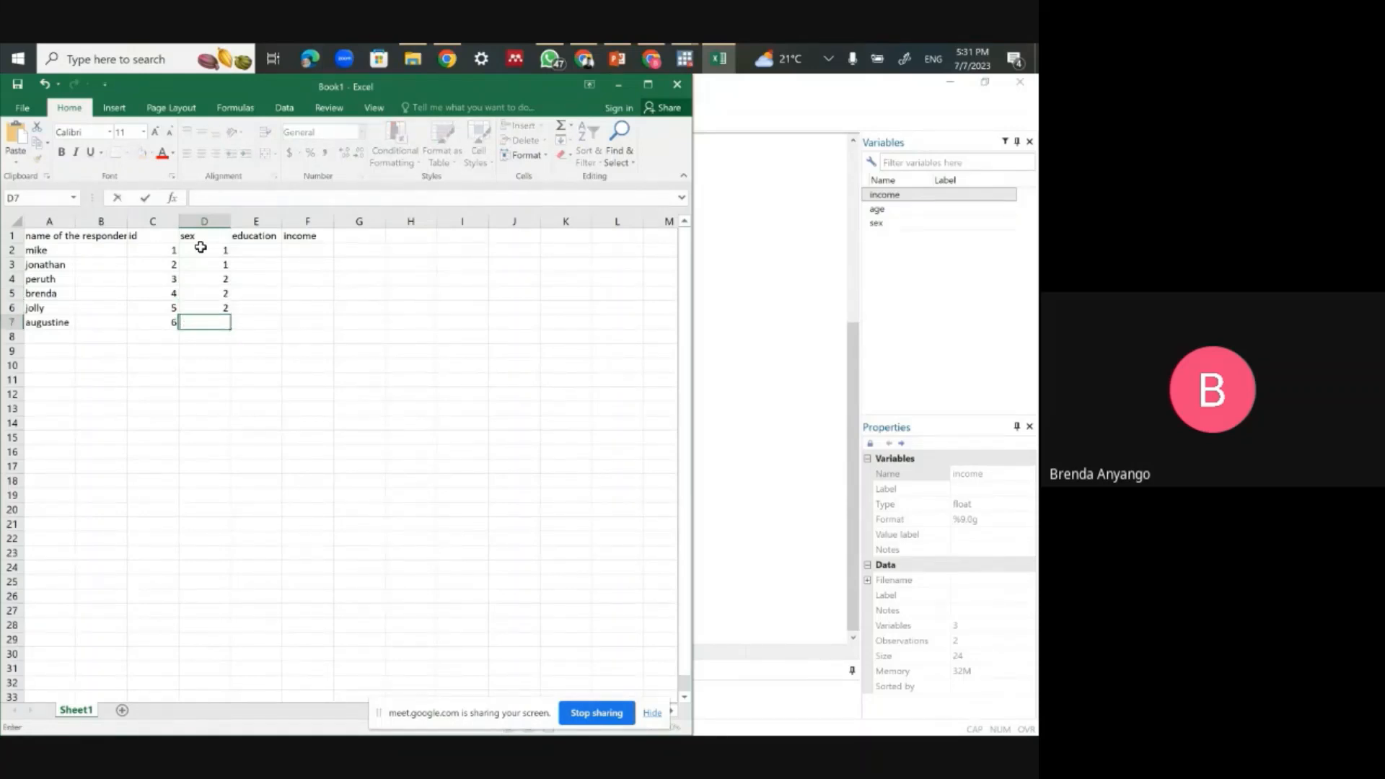
type("1")
Step: Enter the education codes 1, 2, 3, 4, 4 and 2 in cells E2 through E7
left_click(261, 248)
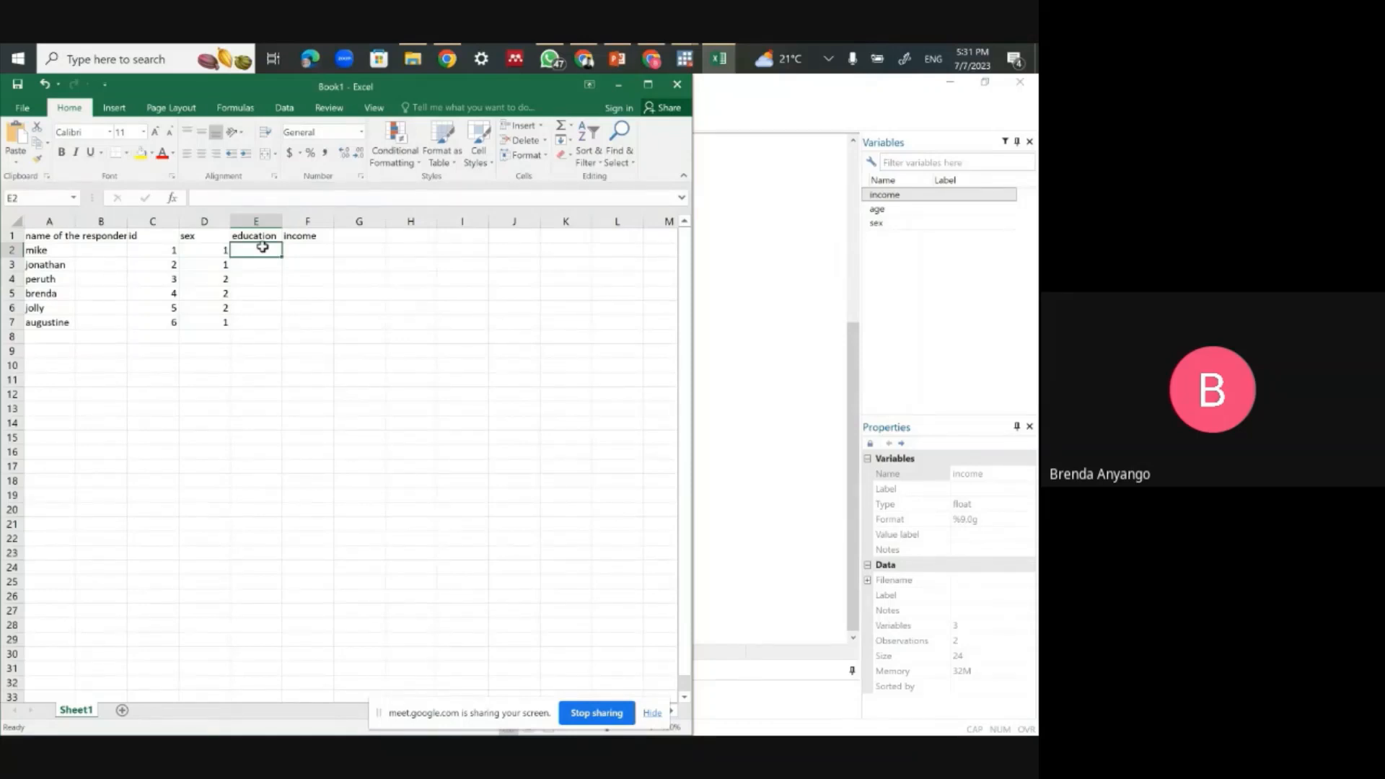
key("Return")
type("2")
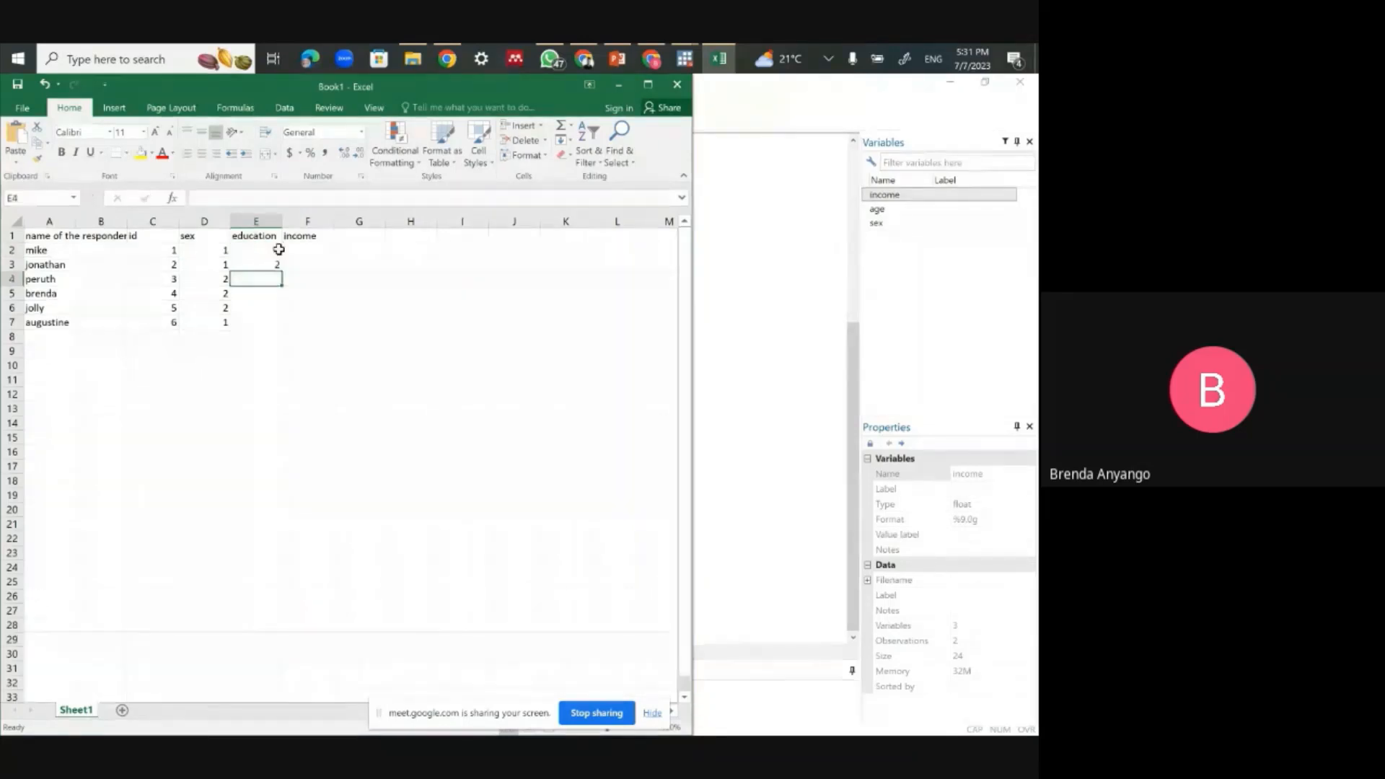
key("Return")
key("Return")
type("3")
key("Up")
type("3")
key("Return")
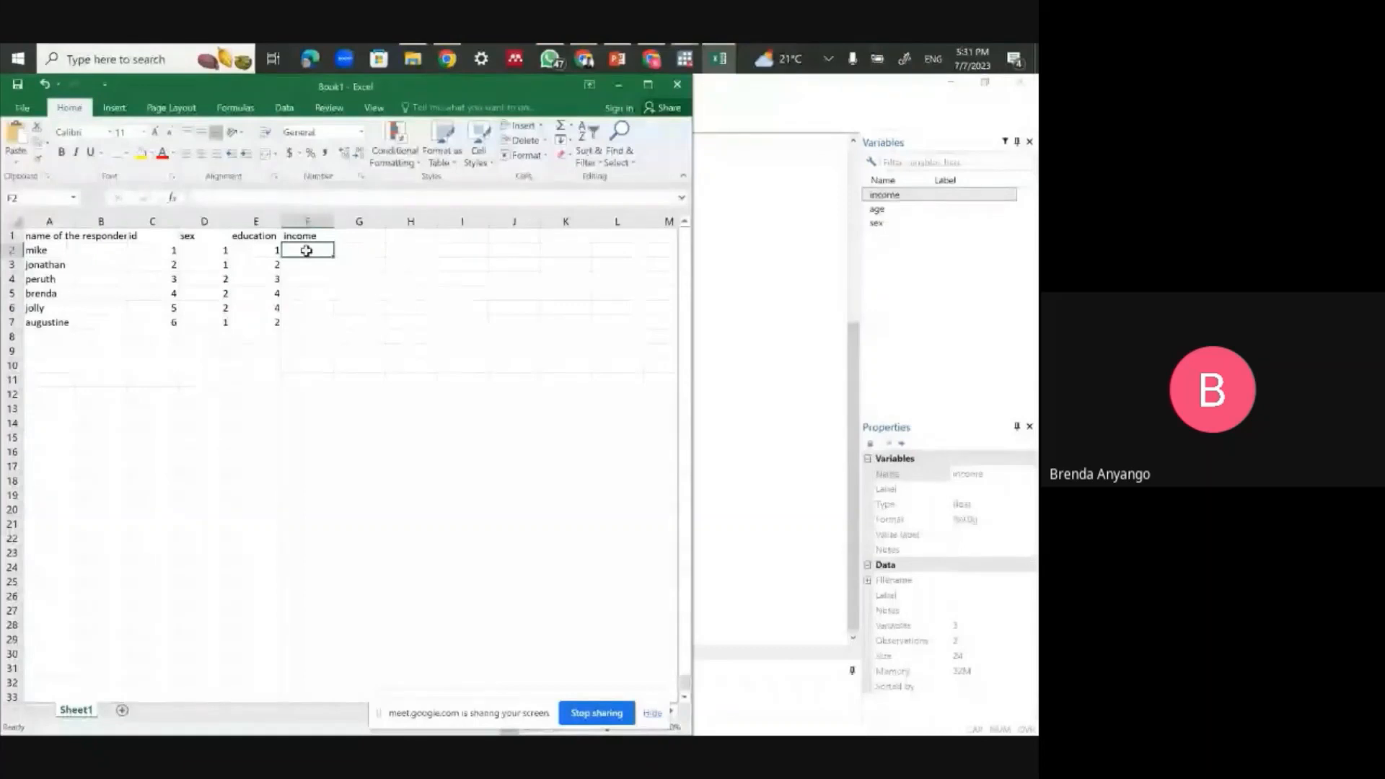
Step: Enter the incomes 200, 300 and 500 for the first three respondents in cells F2 through F4
type("2")
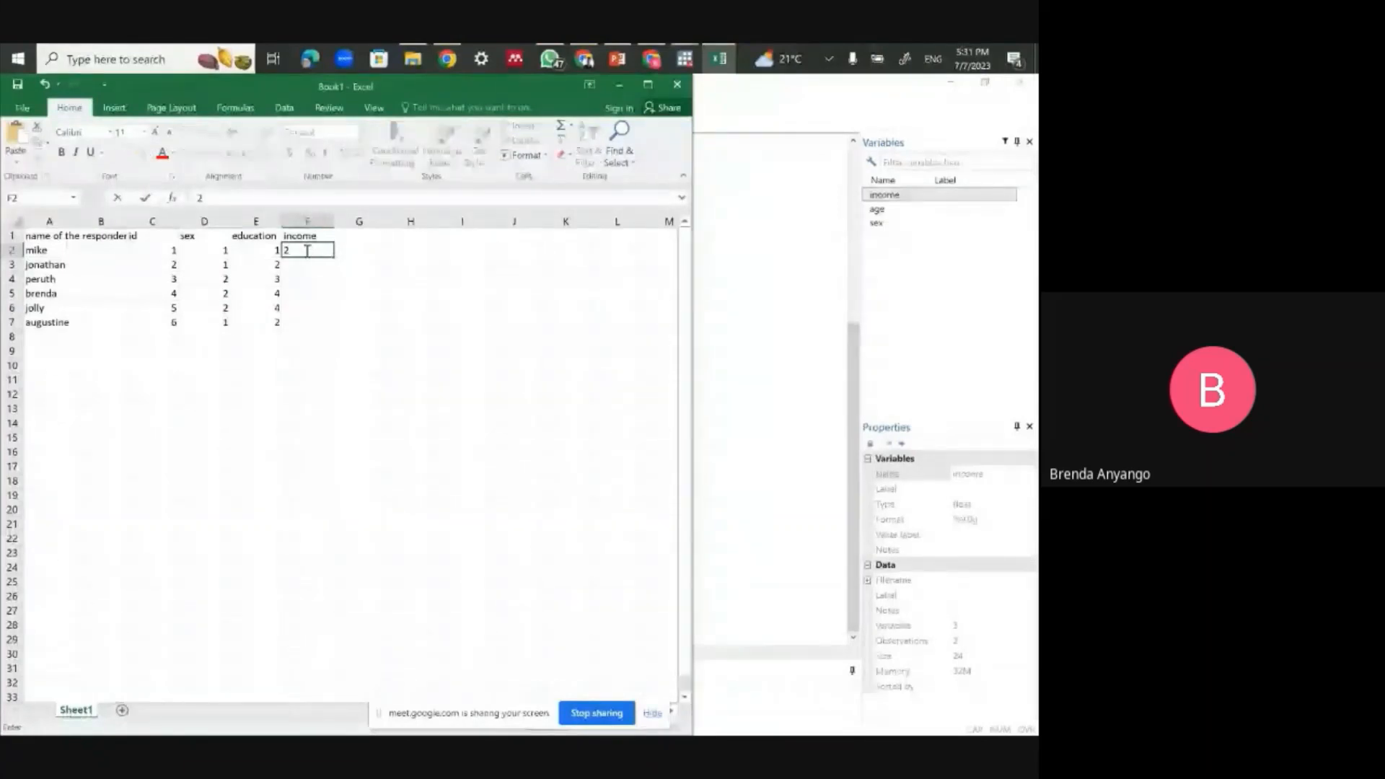
type("00")
key("Return")
type("300")
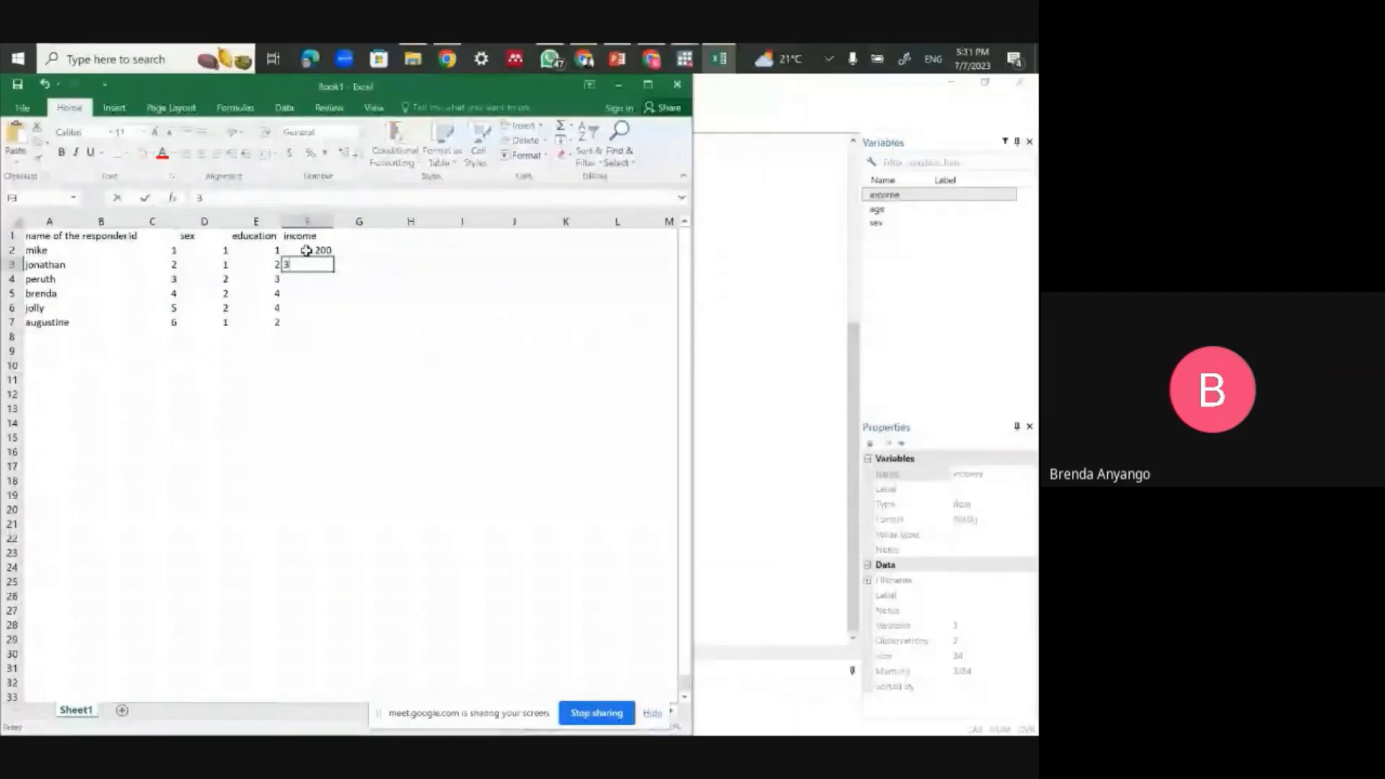
key("Return")
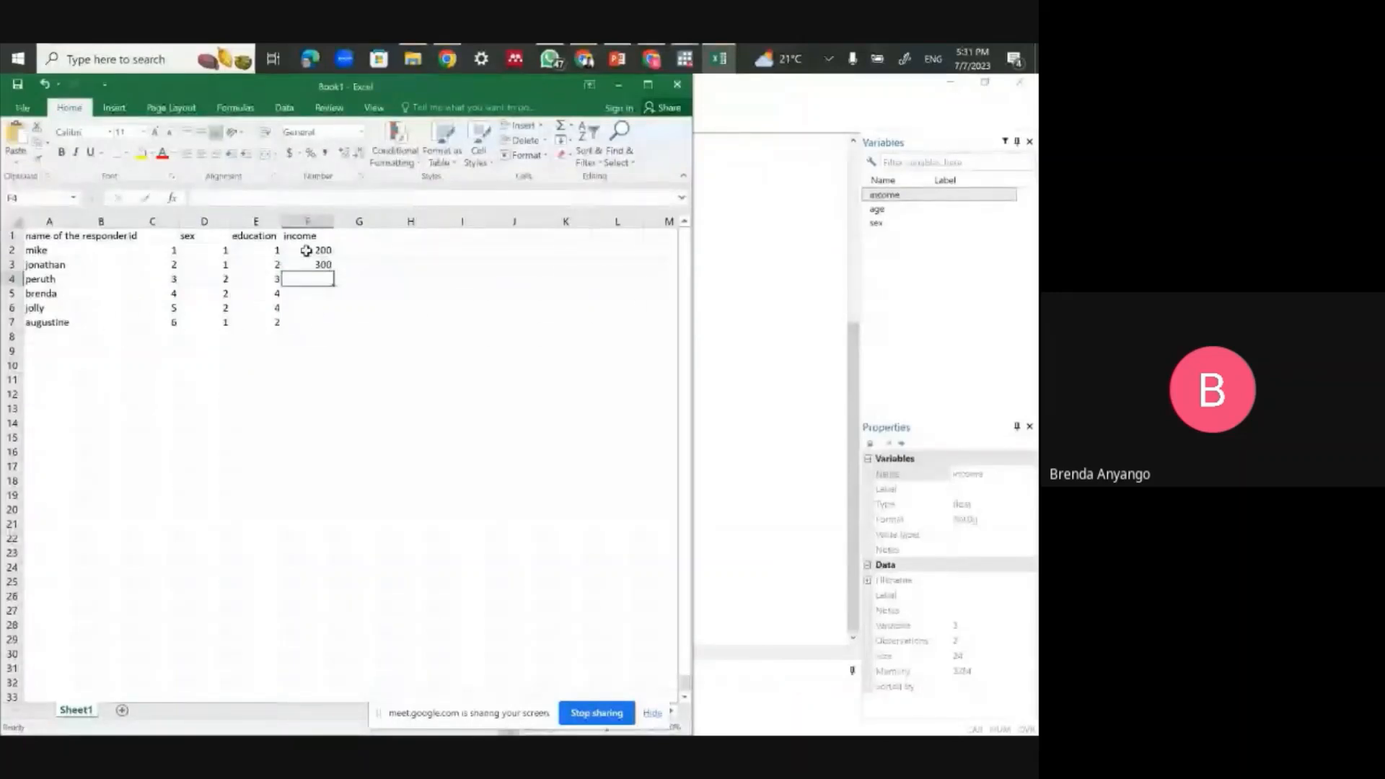
type("500")
key("Return")
Step: Enter an income of 400 for the fourth respondent in cell F5
type("4")
key("Return")
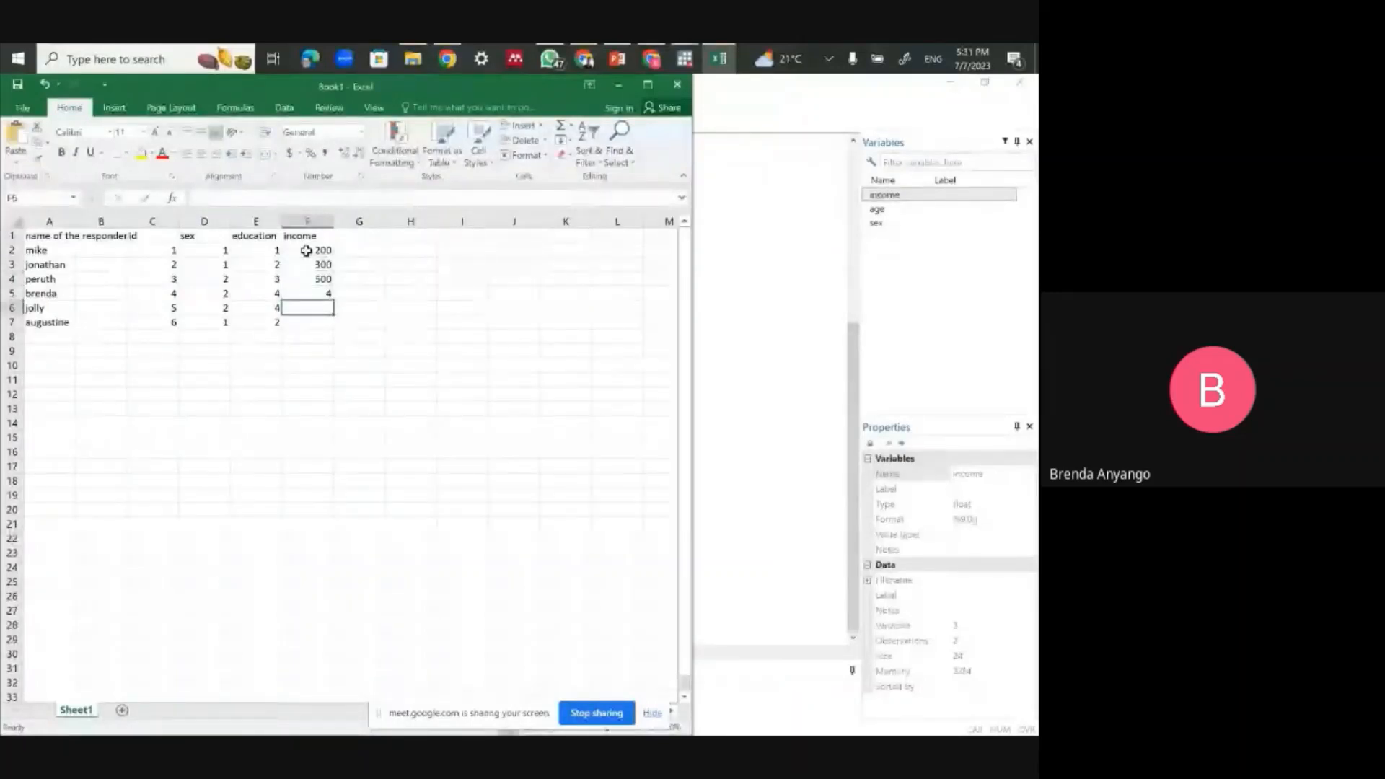
key("Up")
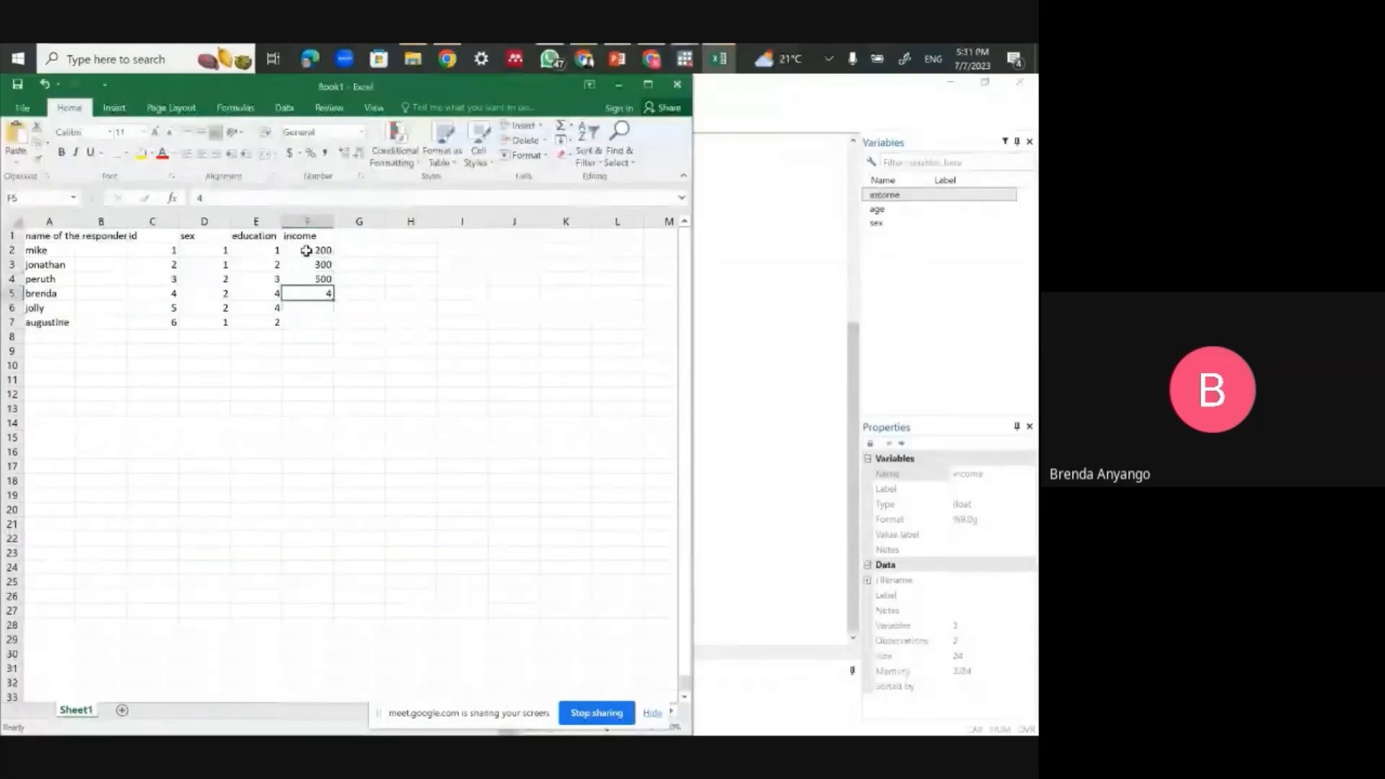
key("F2")
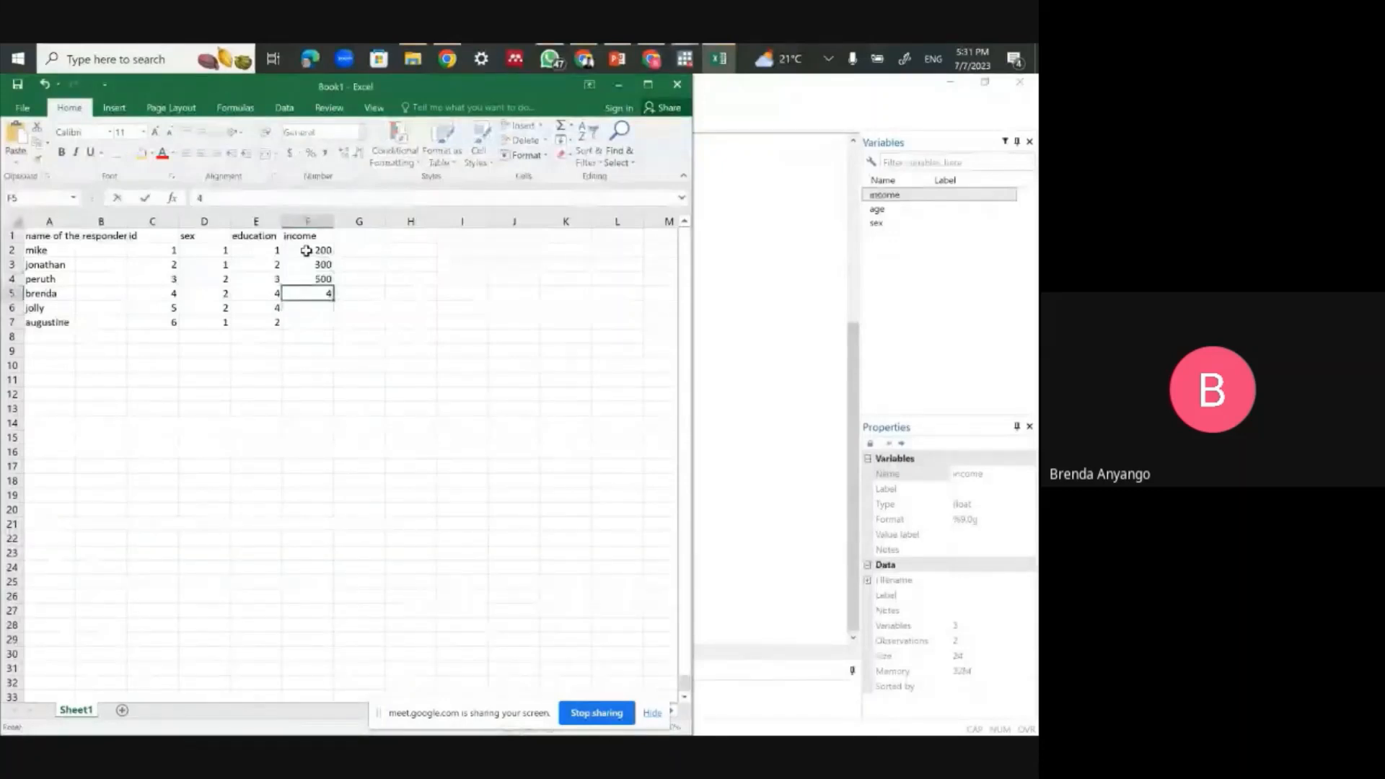
type("00.5")
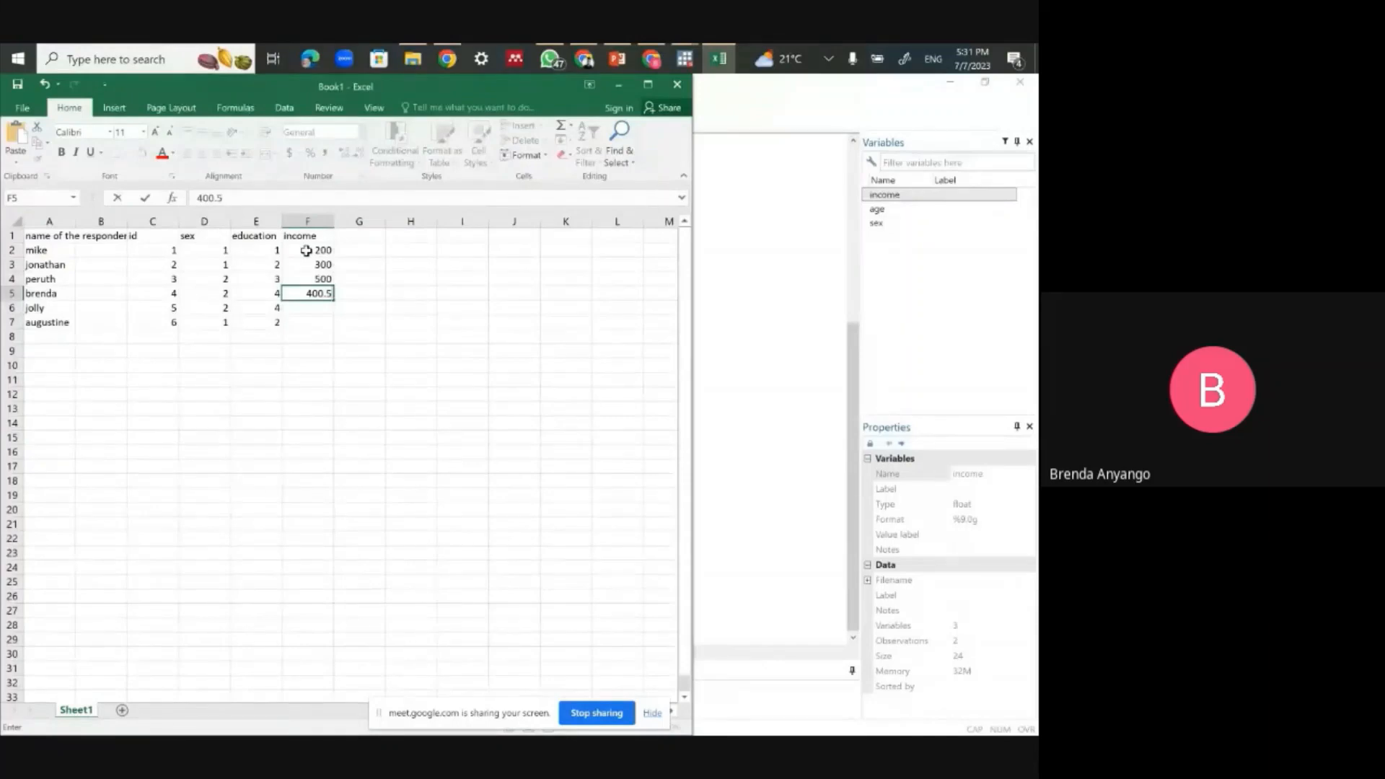
key("BackSpace")
key("BackSpace")
key("Return")
Step: Enter the incomes 3000 and 4000 for the last two respondents in cells F6 and F7
type("3")
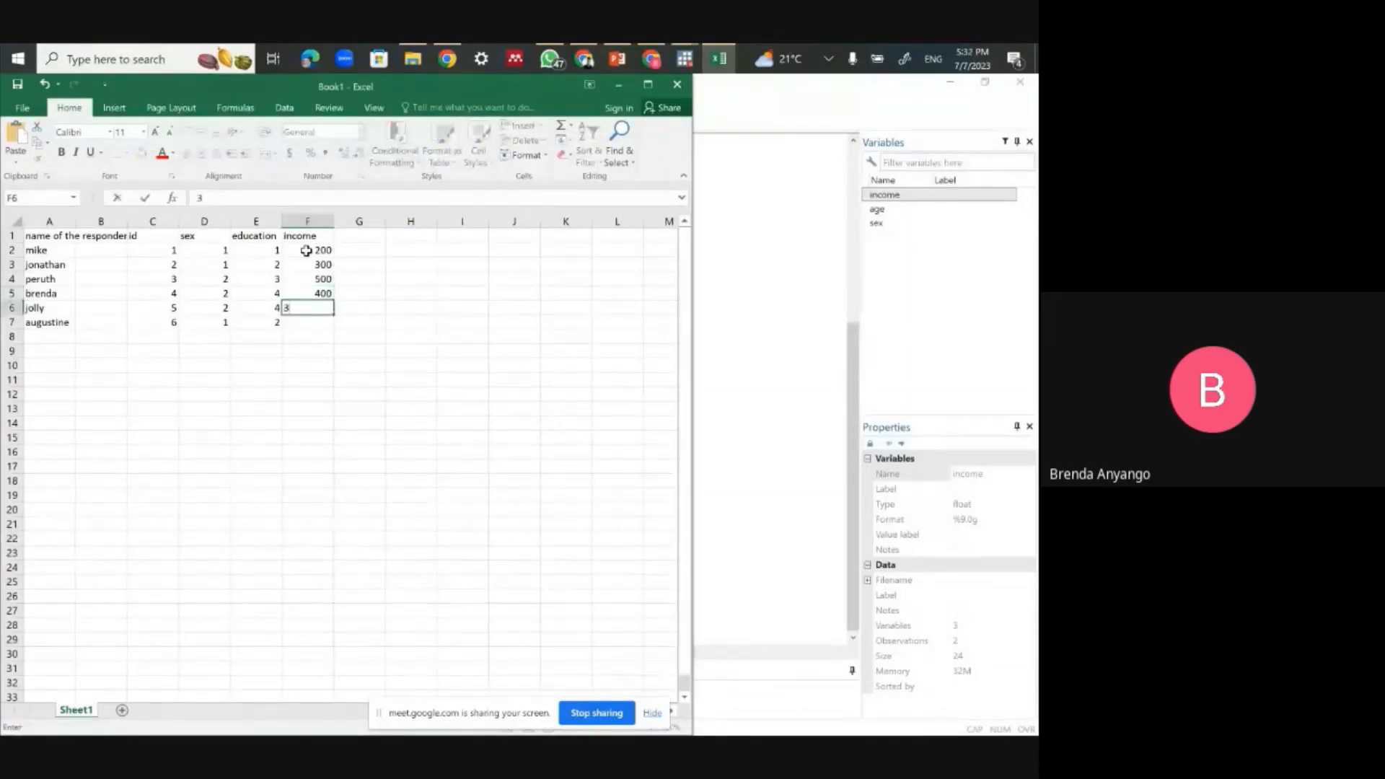
type("000")
key("Return")
type("4")
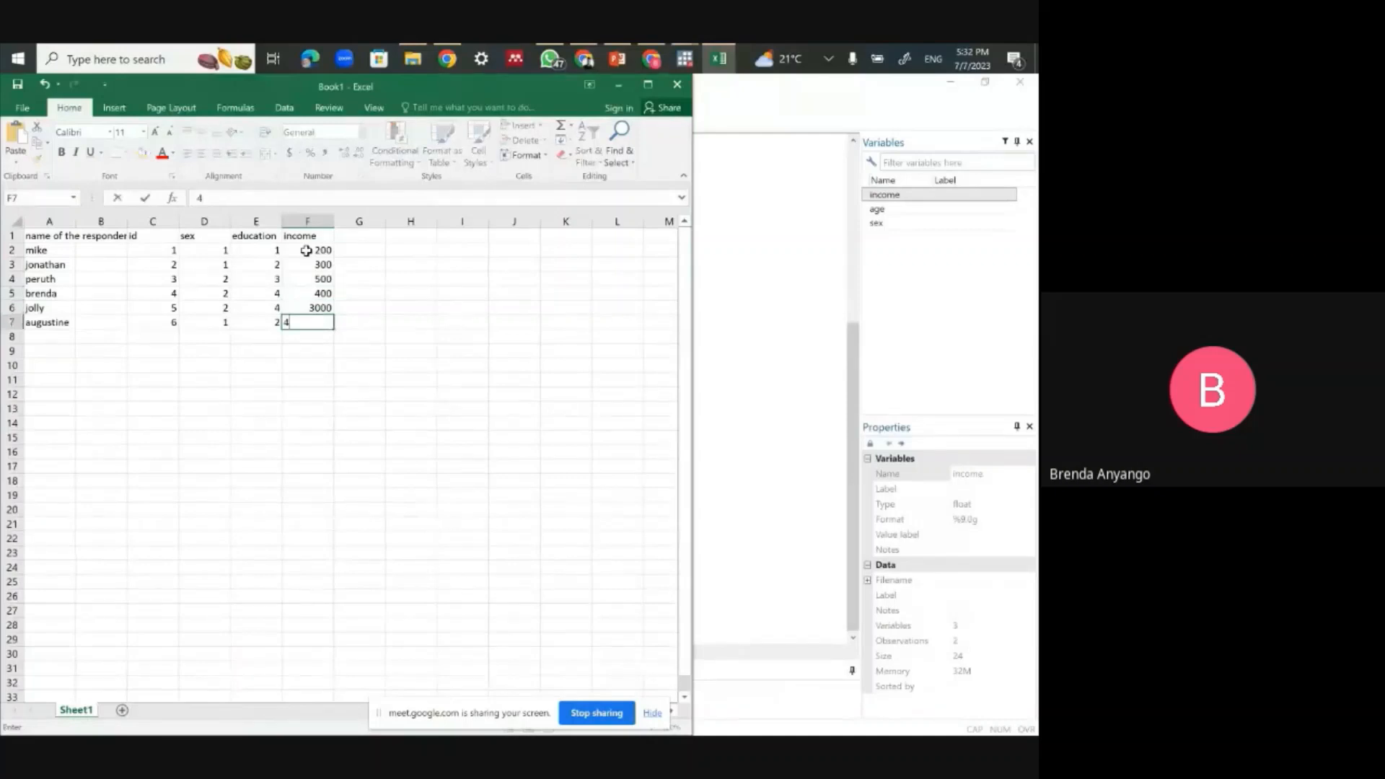
type("000")
left_click(306, 448)
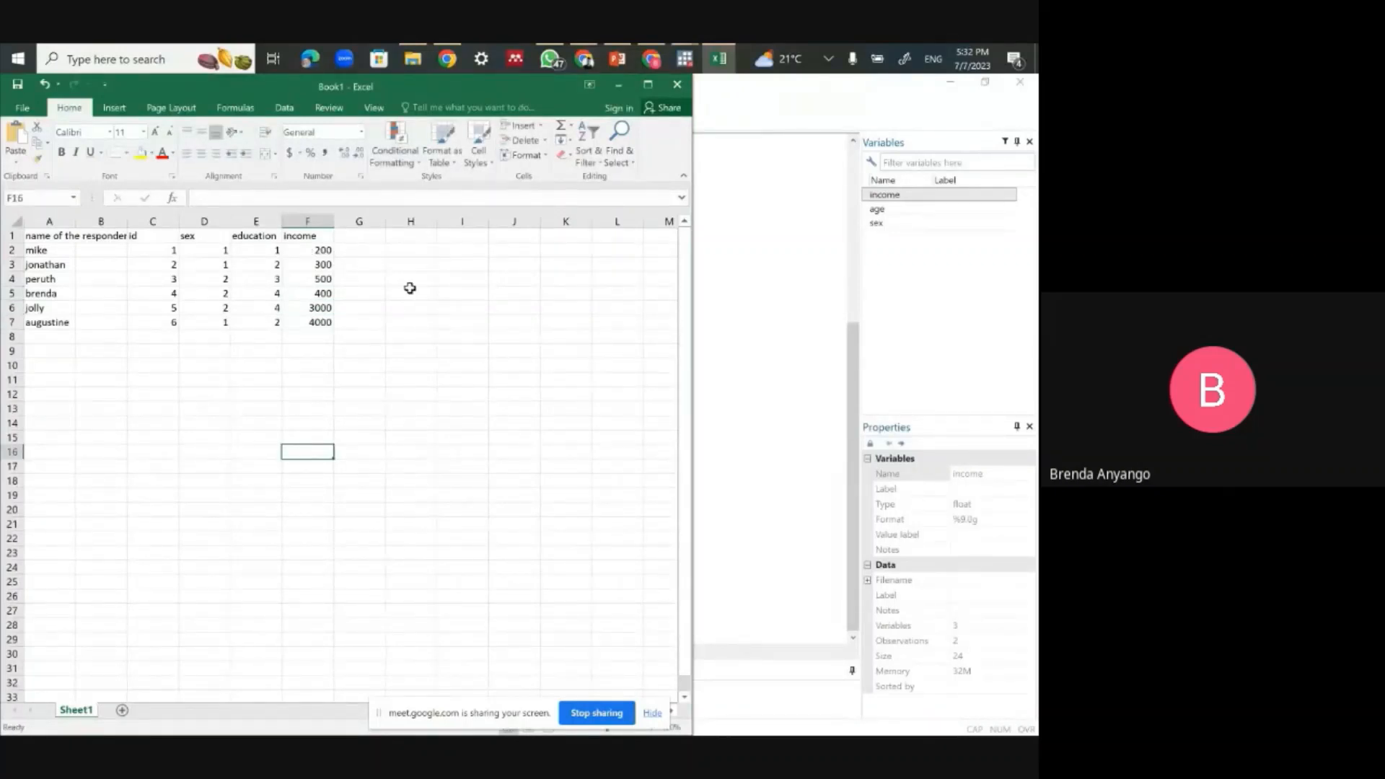
Step: Save the workbook as "databuree" in Excel Workbook format in the All stata folder on the Desktop
left_click(22, 107)
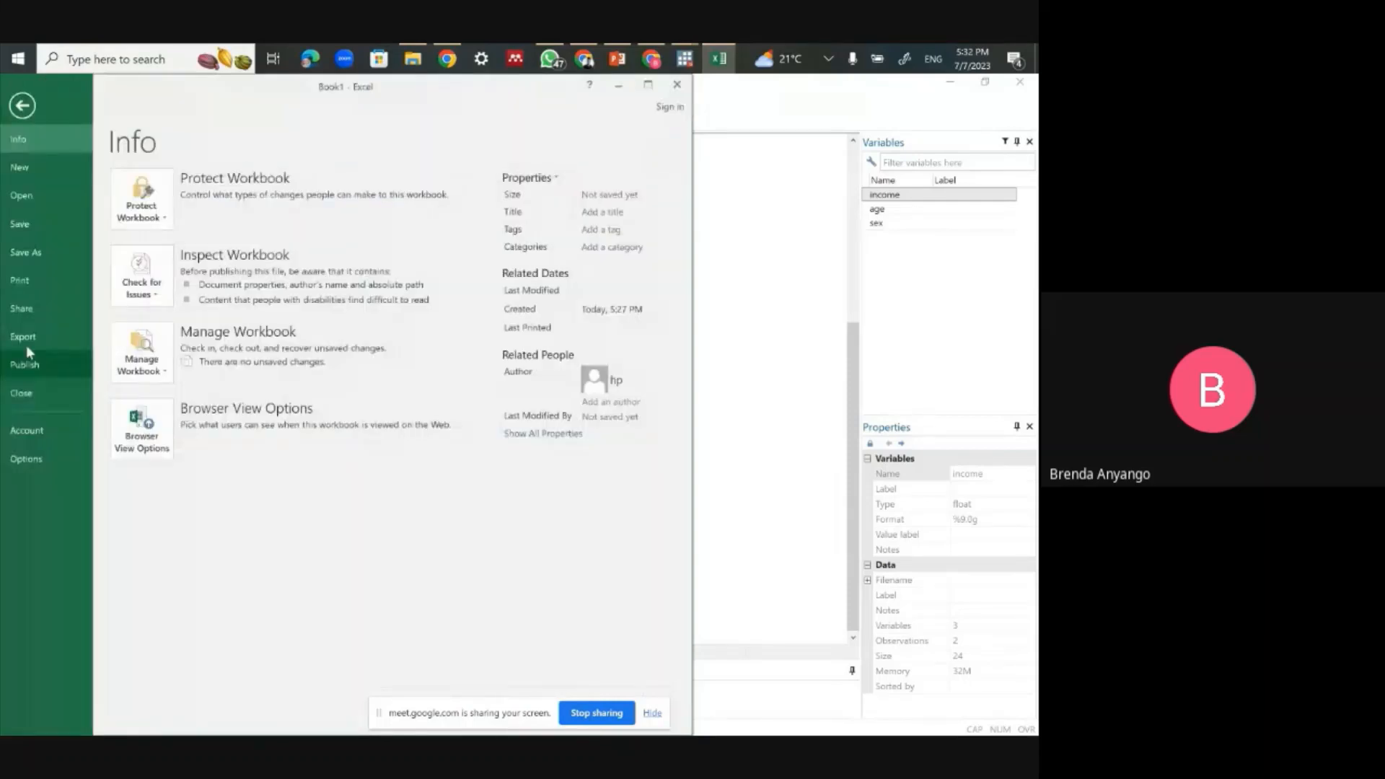
left_click(27, 253)
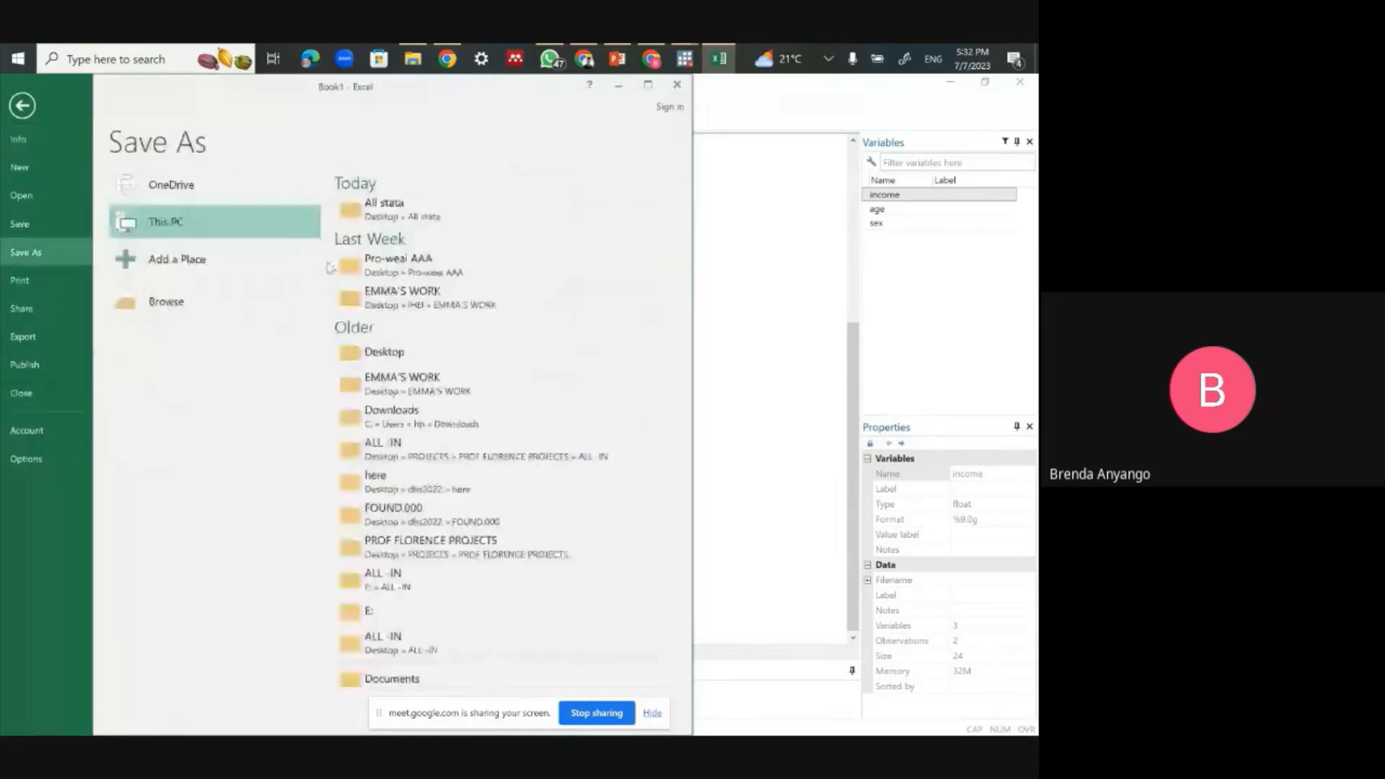
left_click(356, 216)
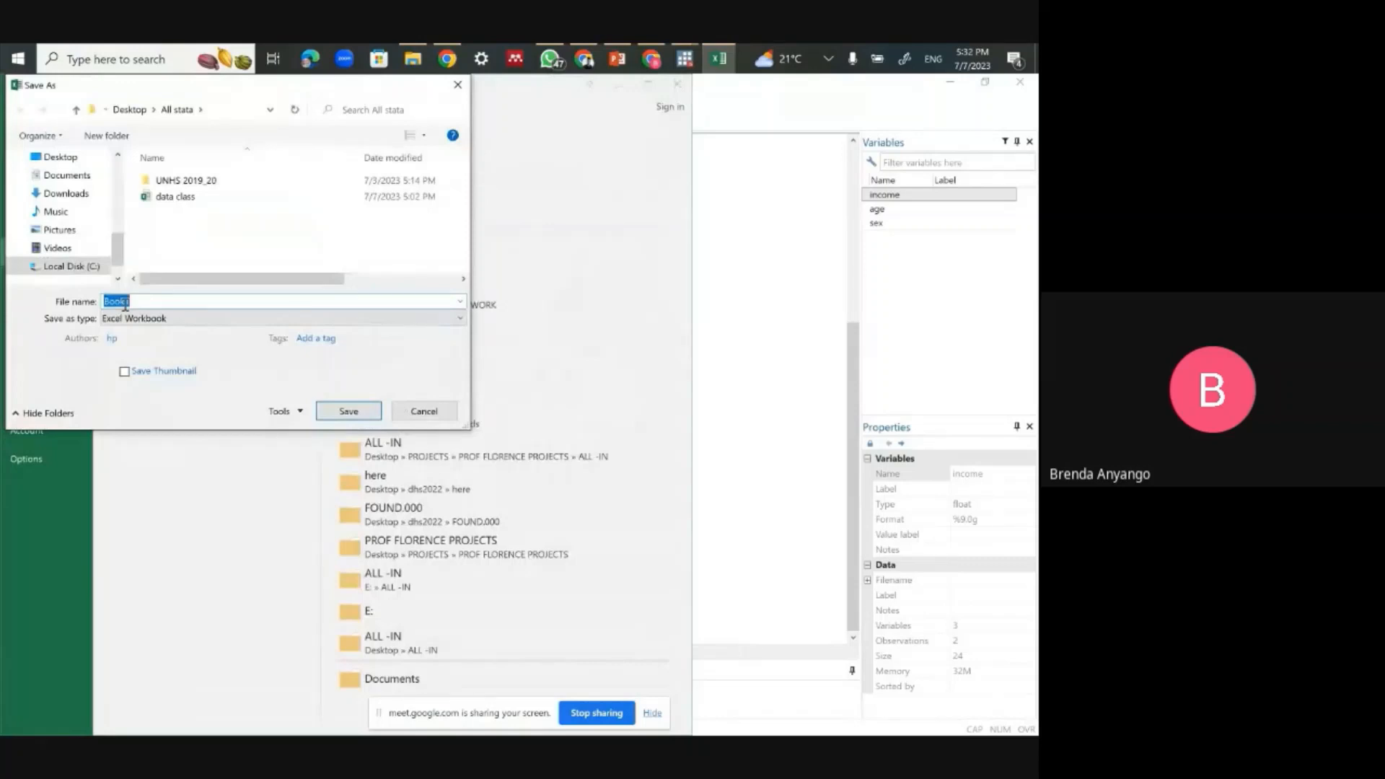
type("a")
key("BackSpace")
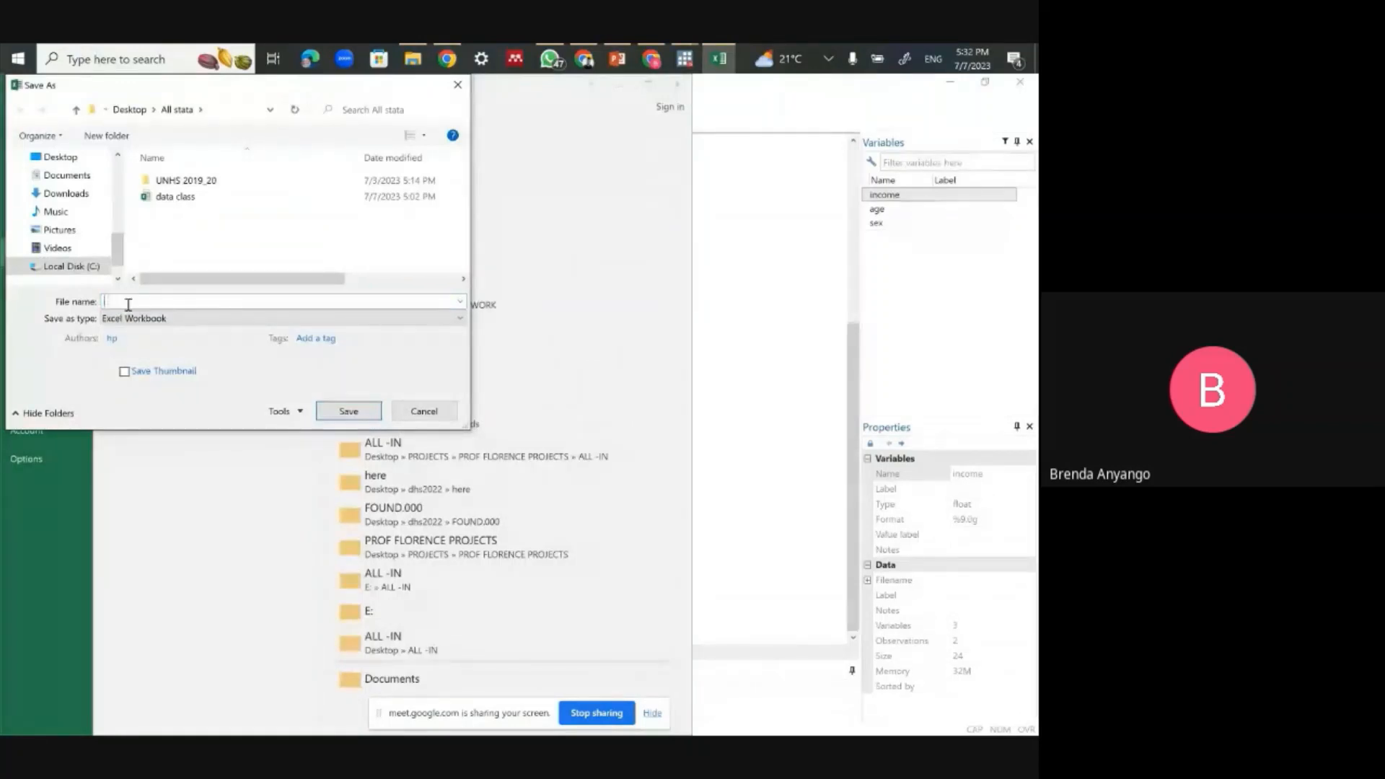
type("s")
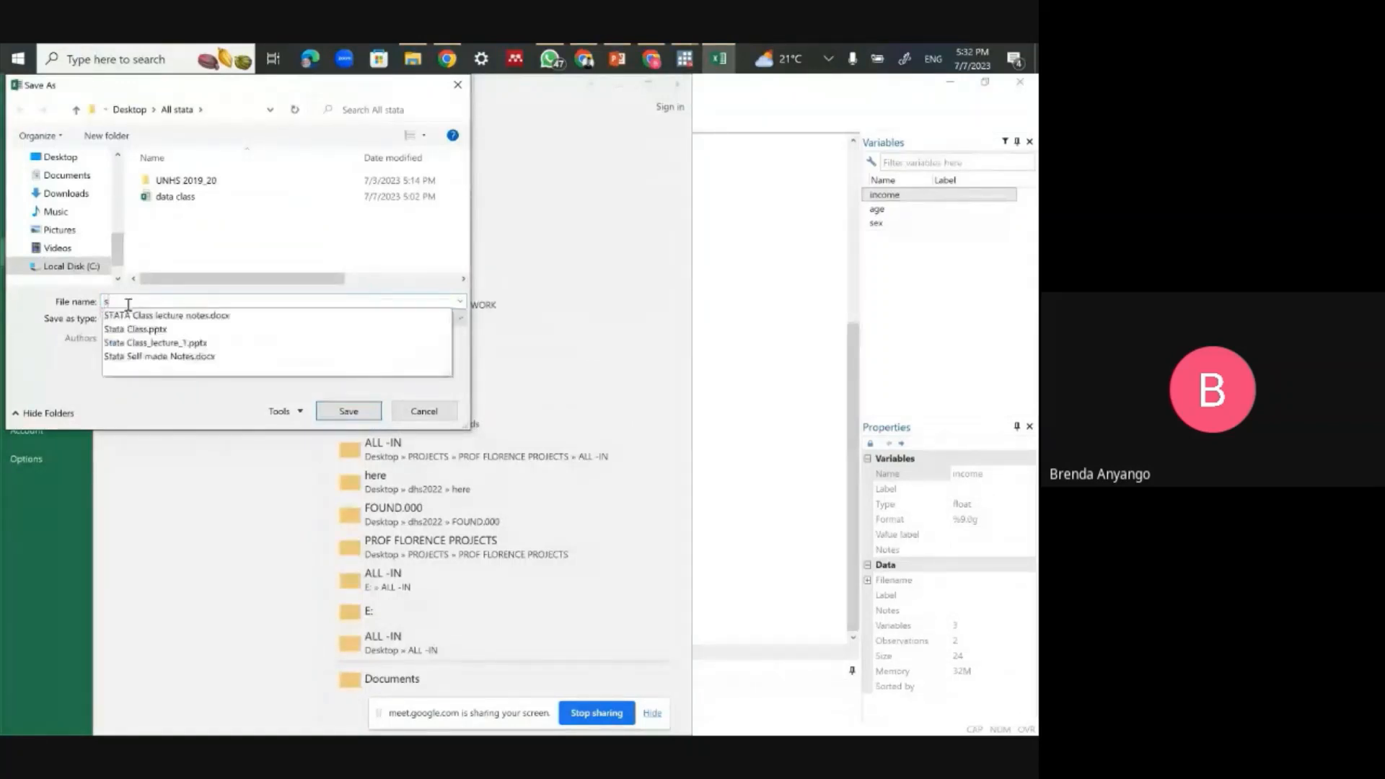
key("BackSpace")
type("data")
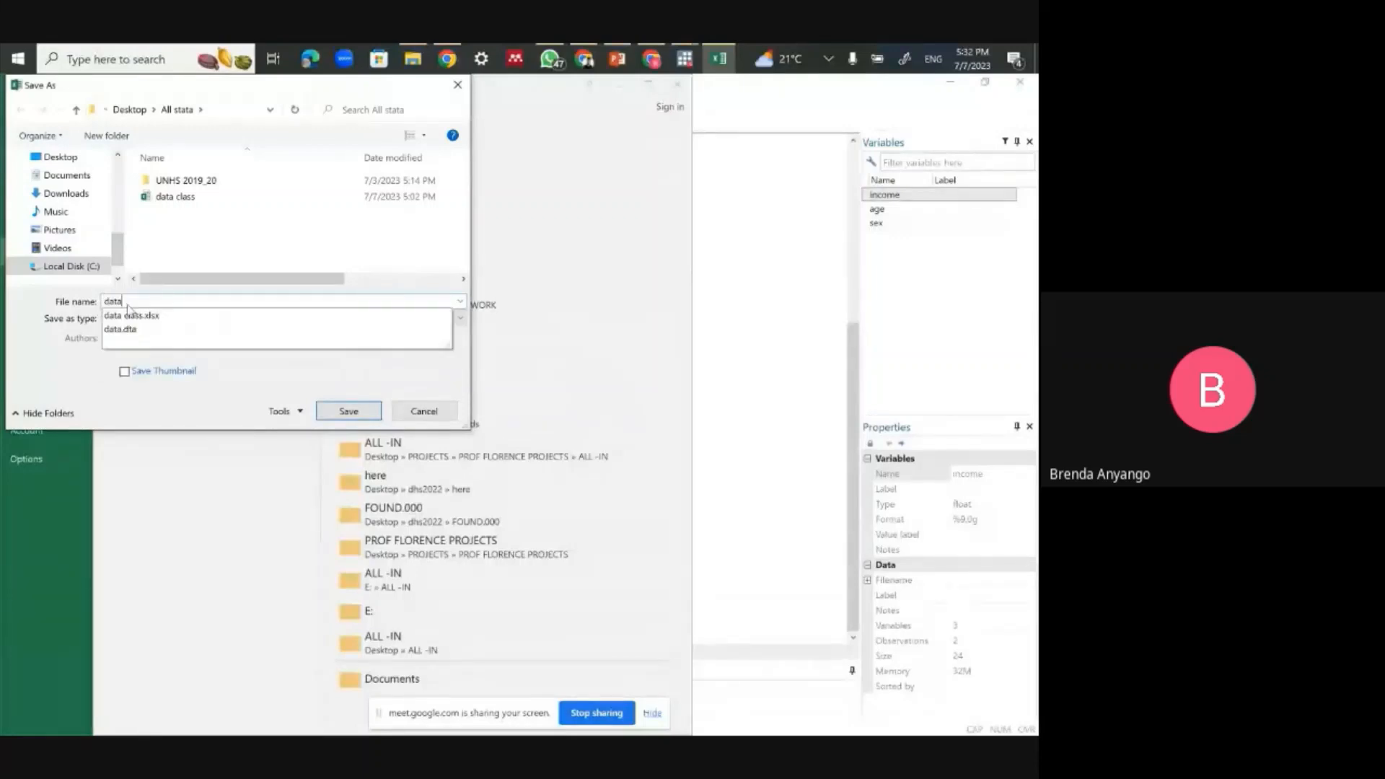
type("b")
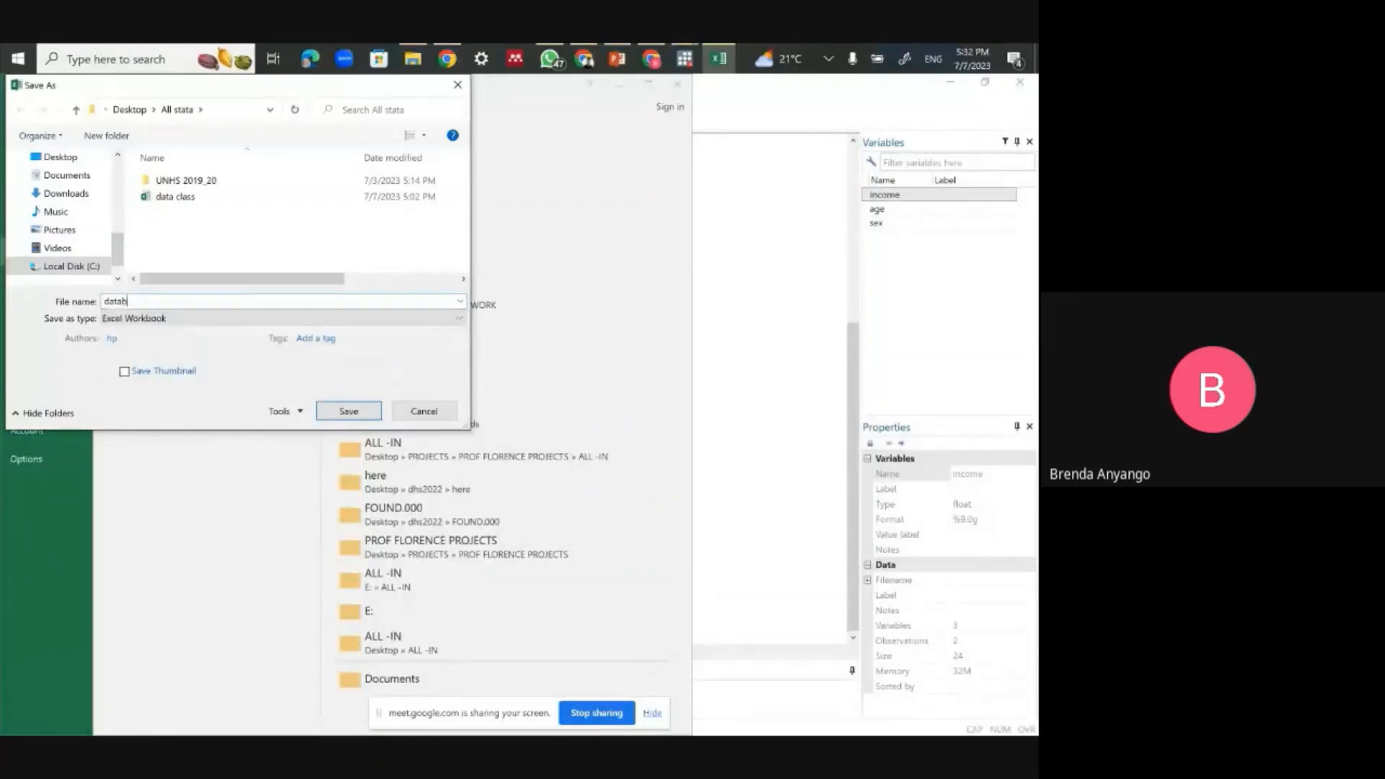
type("uree")
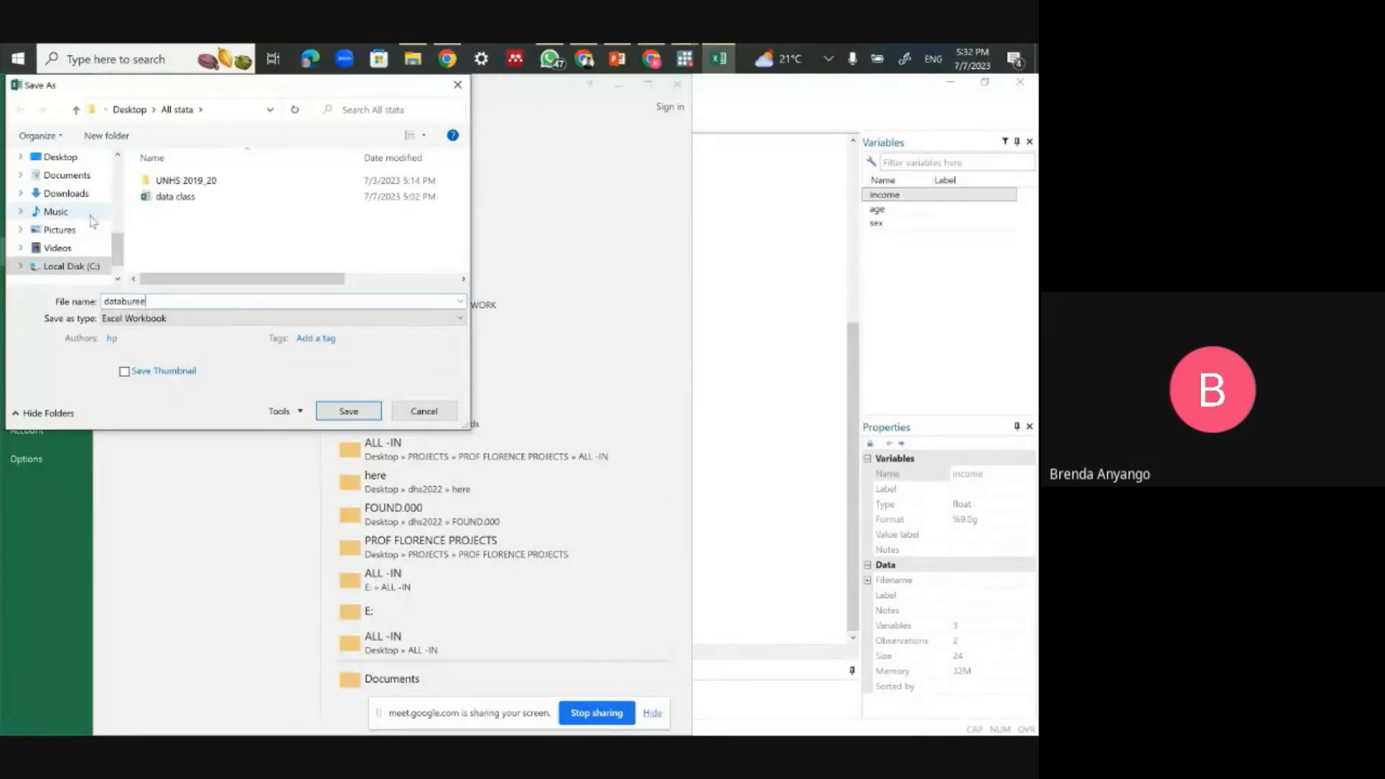
left_click(349, 411)
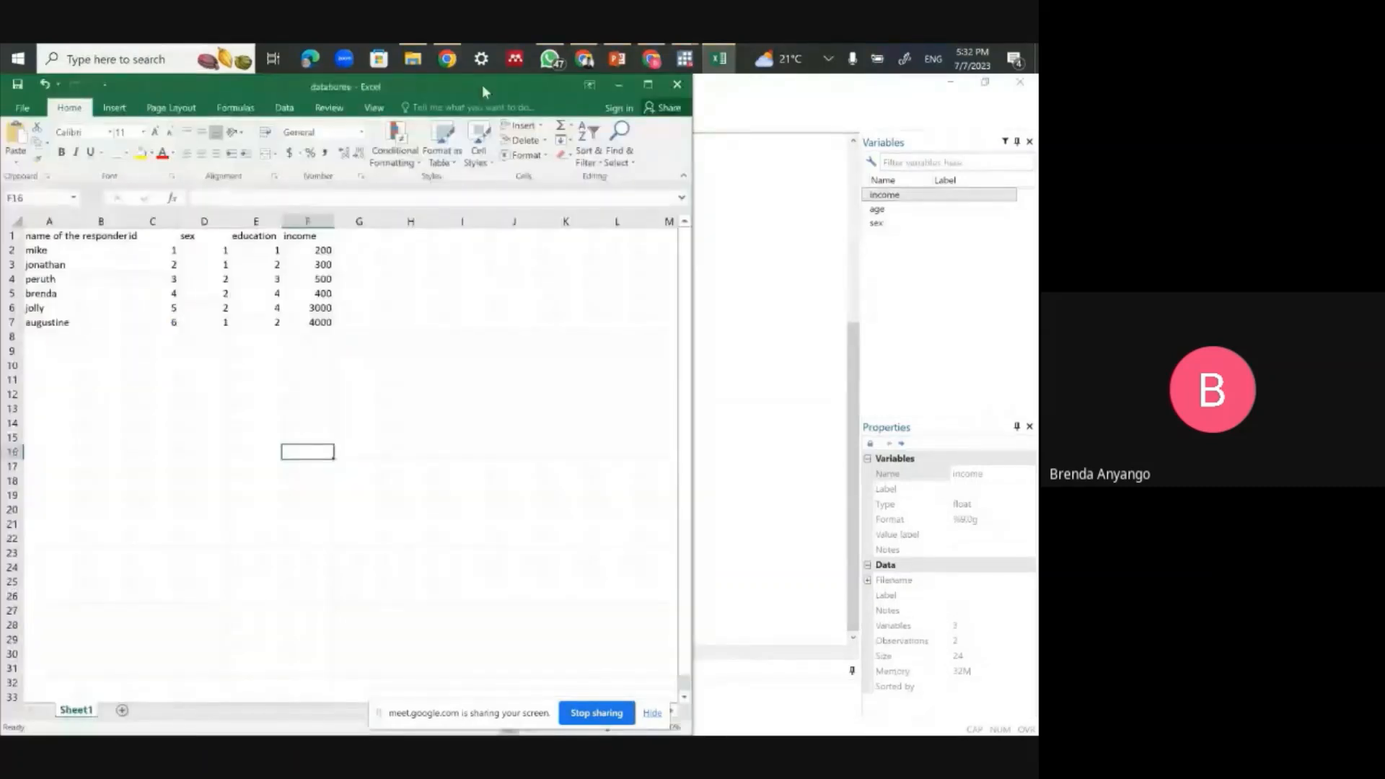
Step: Switch to the main Stata window and remove the current dataset from memory with the clear command
mouse_move(643, 68)
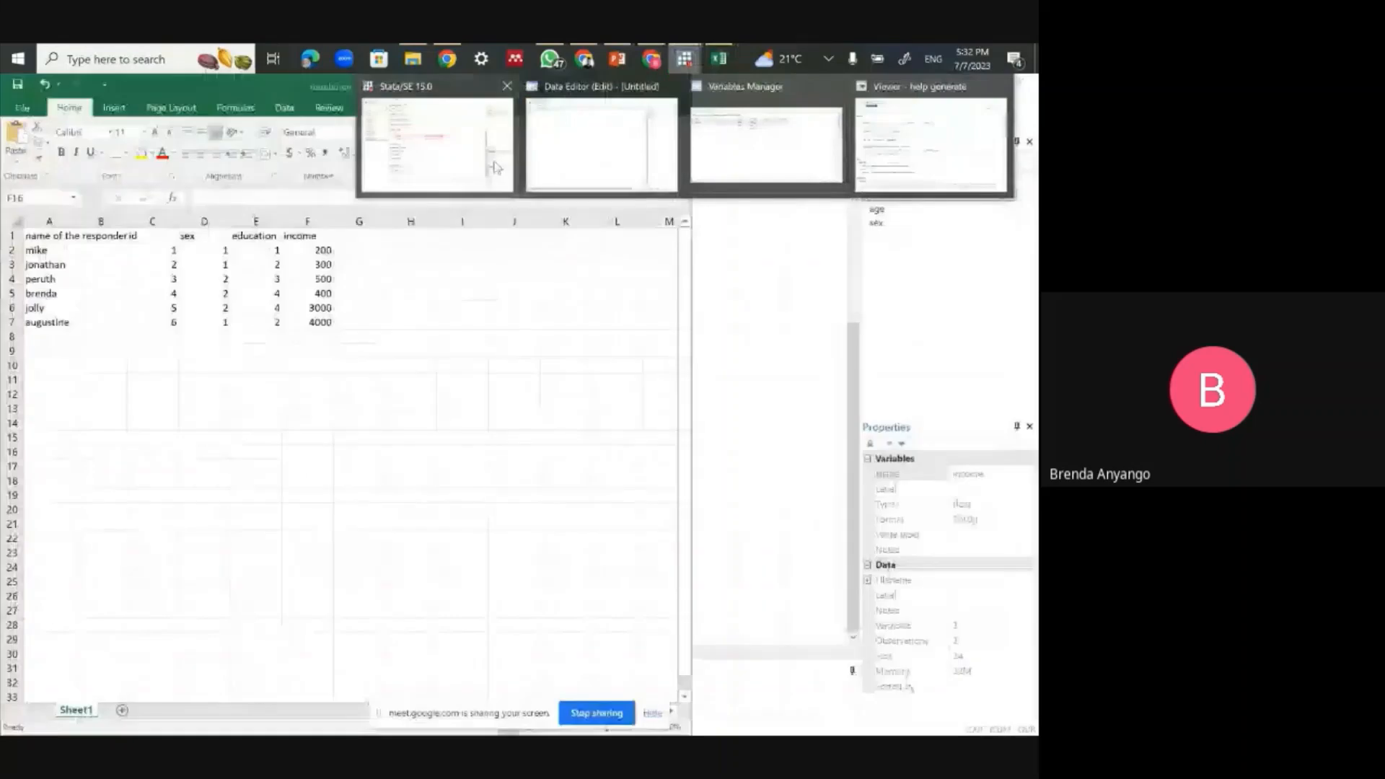
left_click(440, 153)
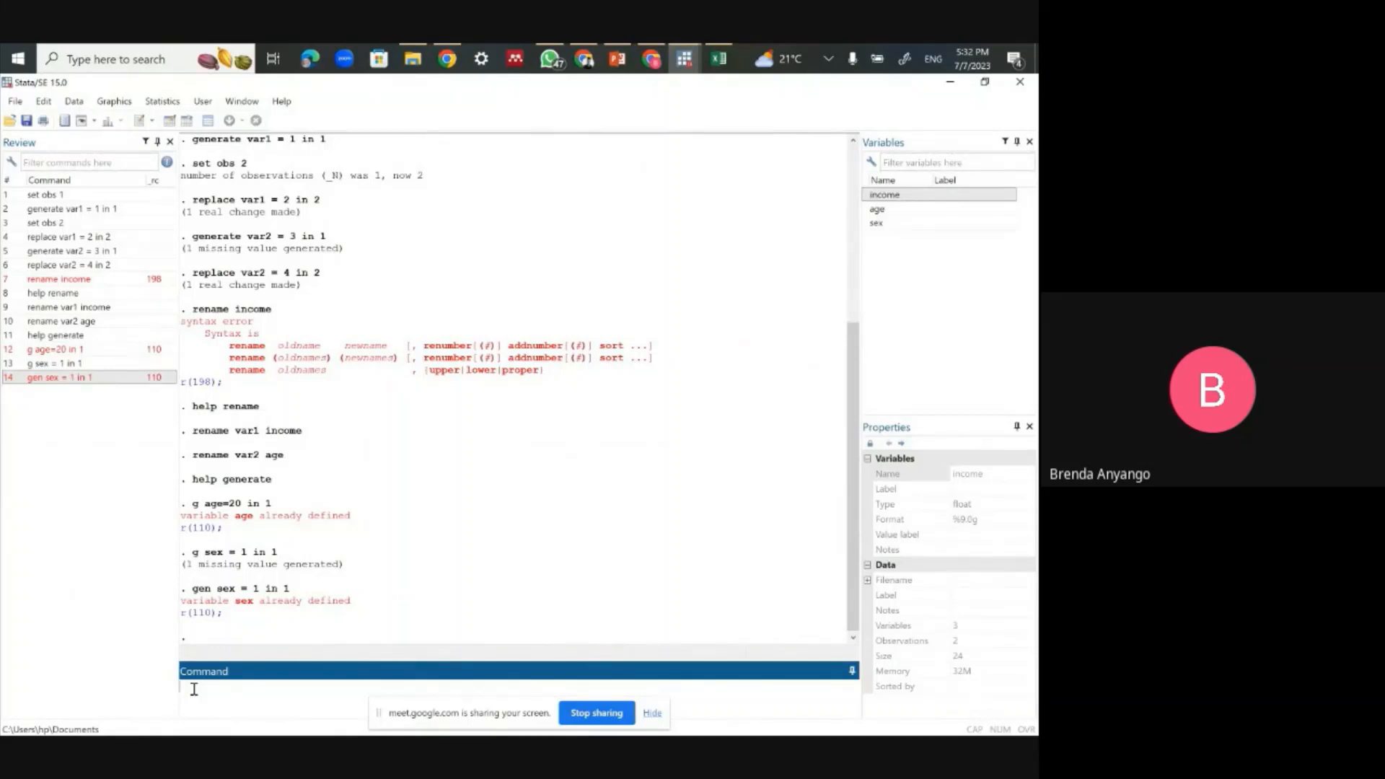
type("clear")
key("Return")
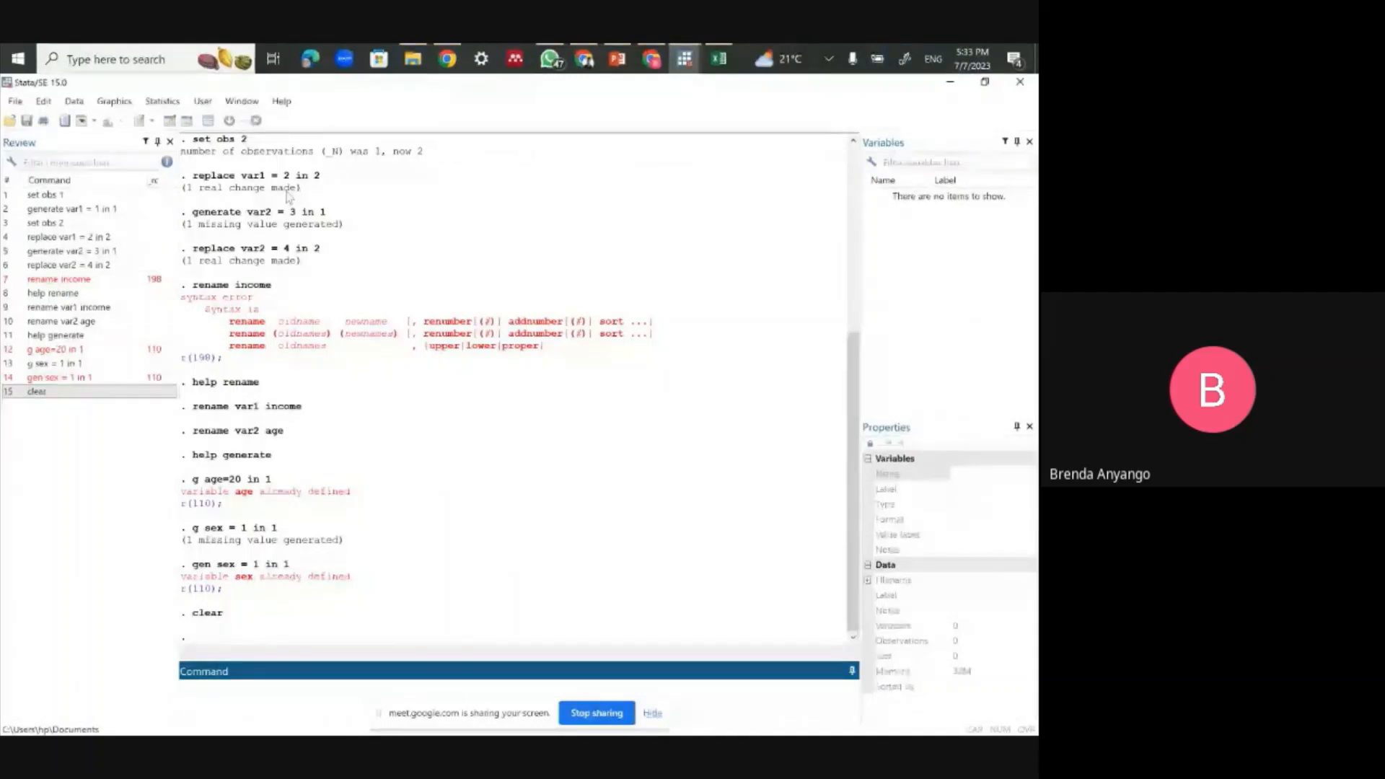
Step: Close Stata's Variables Manager, Data Editor and help generate viewer windows
mouse_move(686, 61)
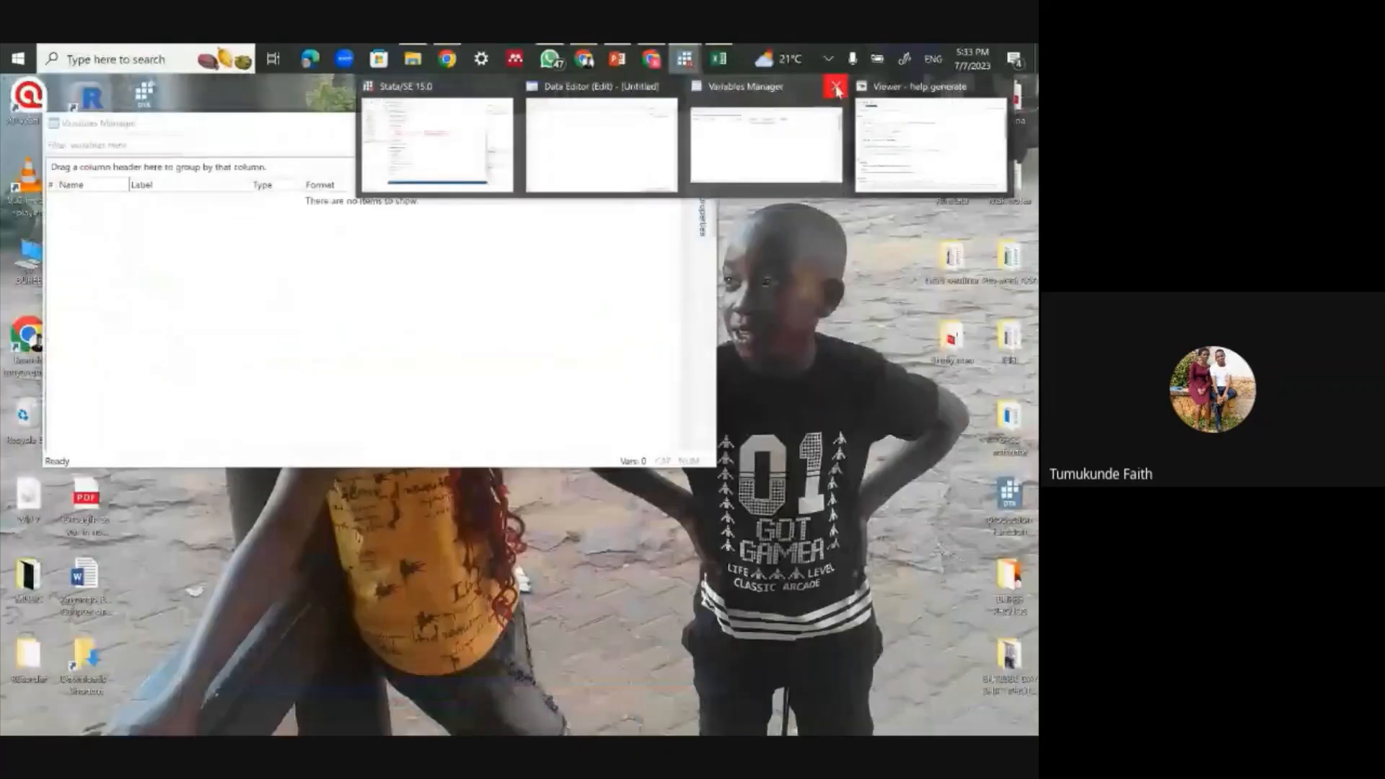
left_click(837, 88)
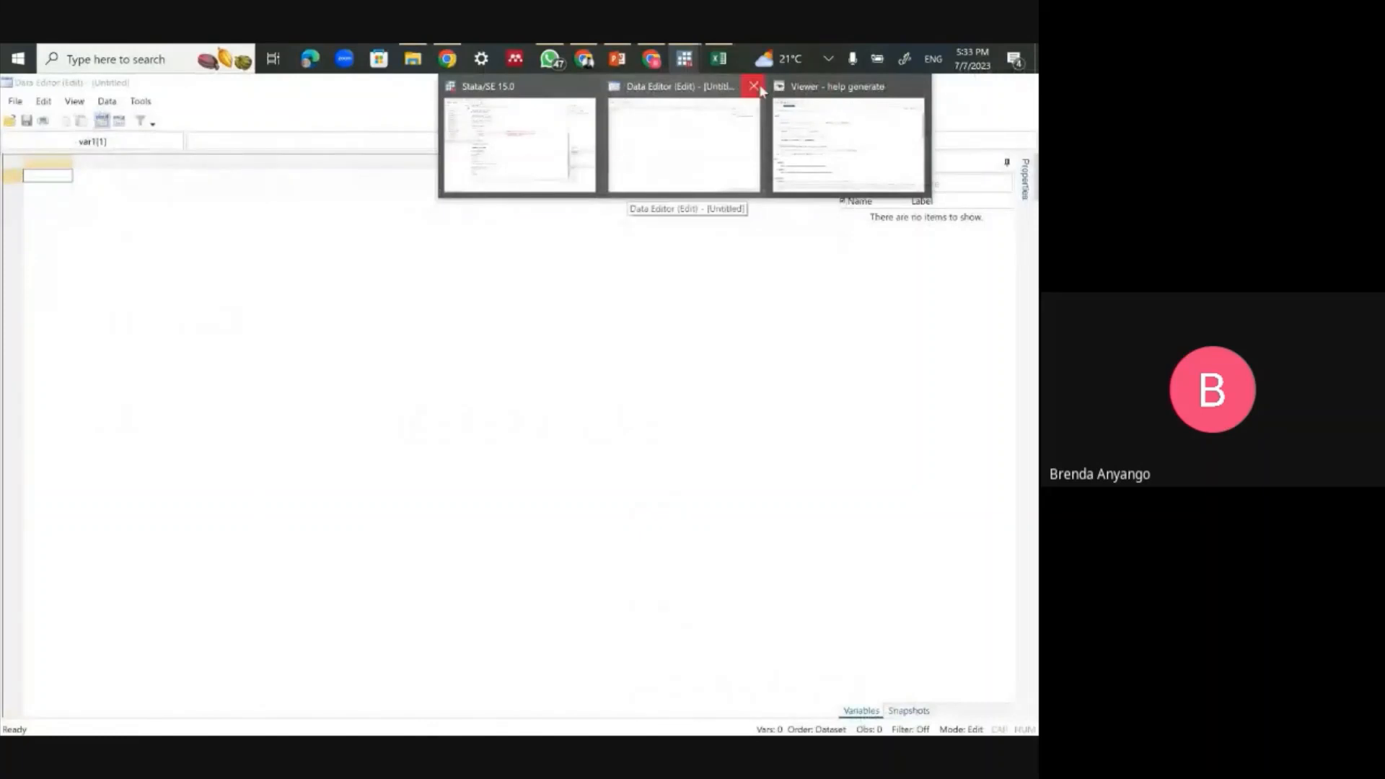
left_click(758, 87)
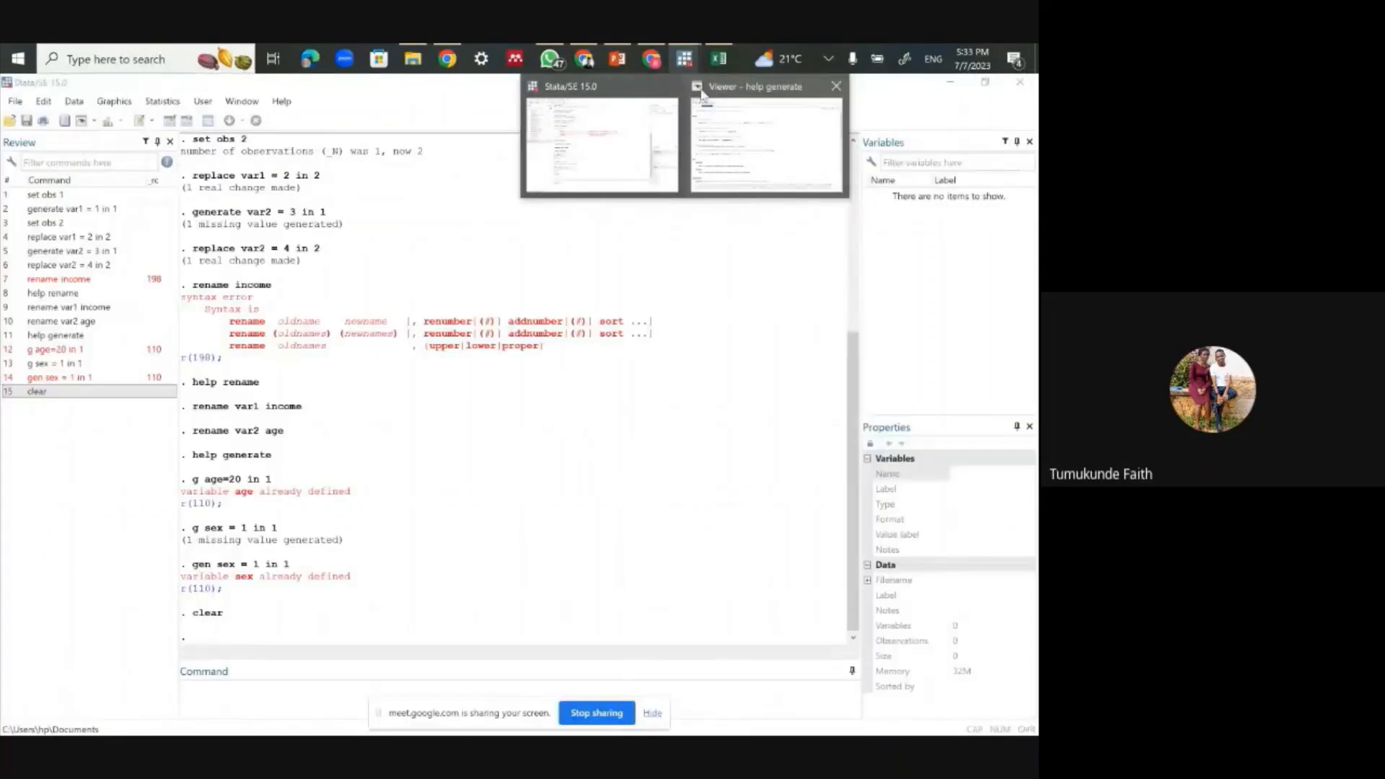
mouse_move(742, 103)
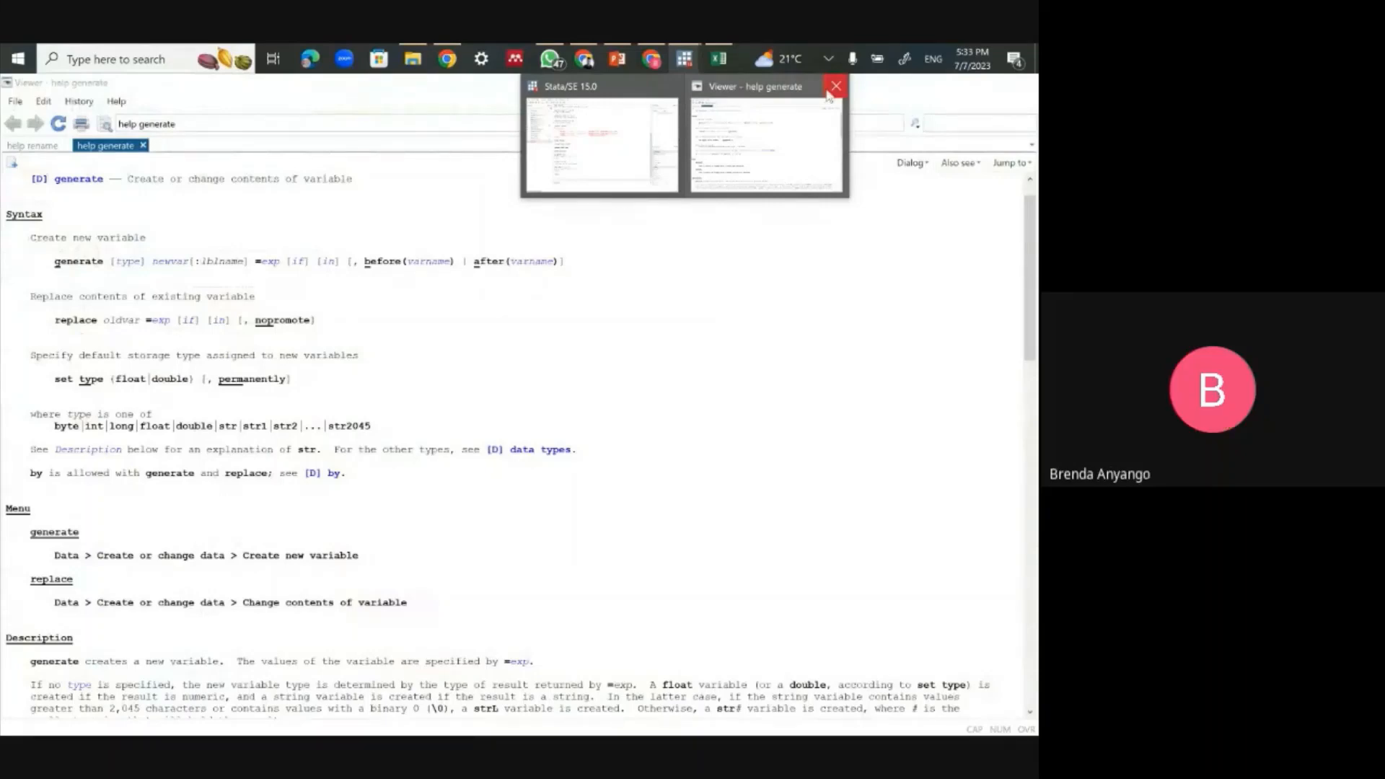
left_click(831, 93)
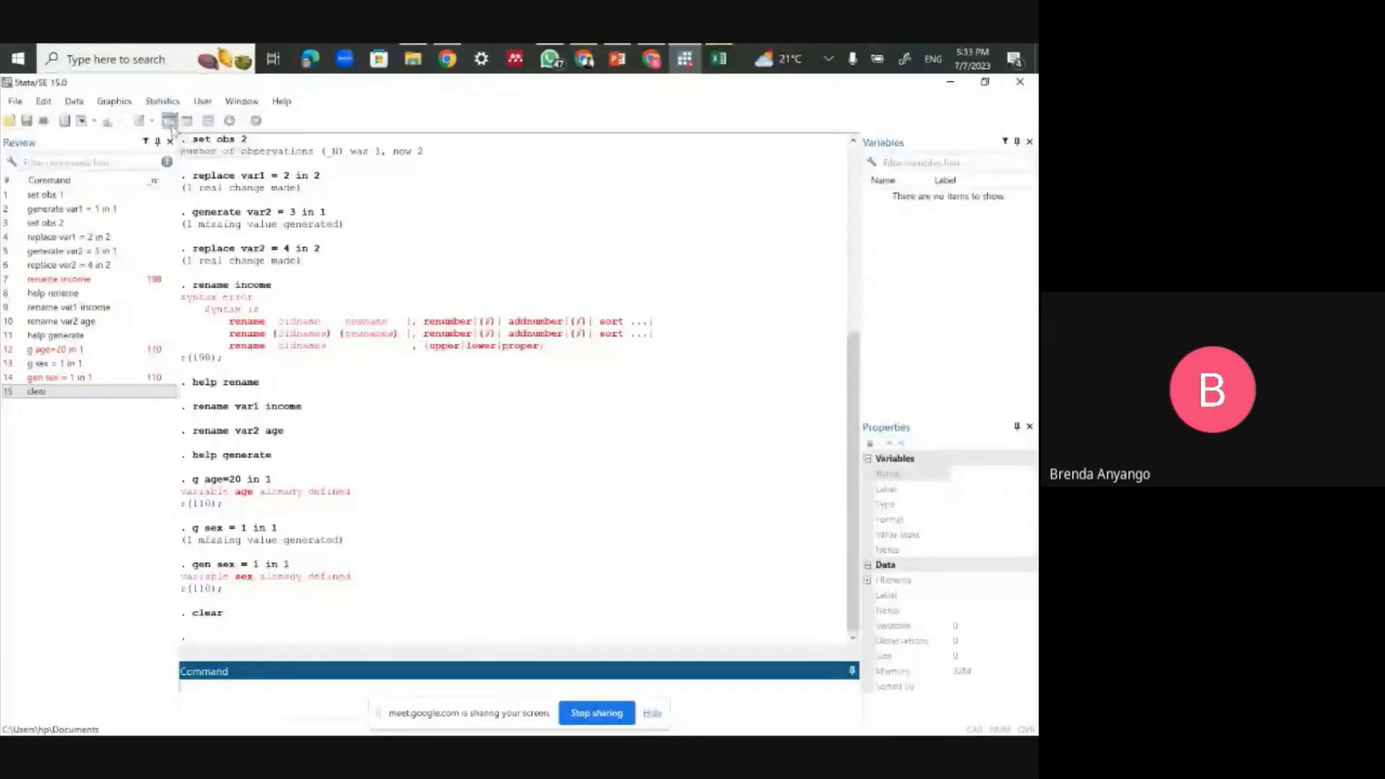
Step: Open a fresh Stata Data Editor in edit mode
left_click(170, 122)
mouse_move(548, 61)
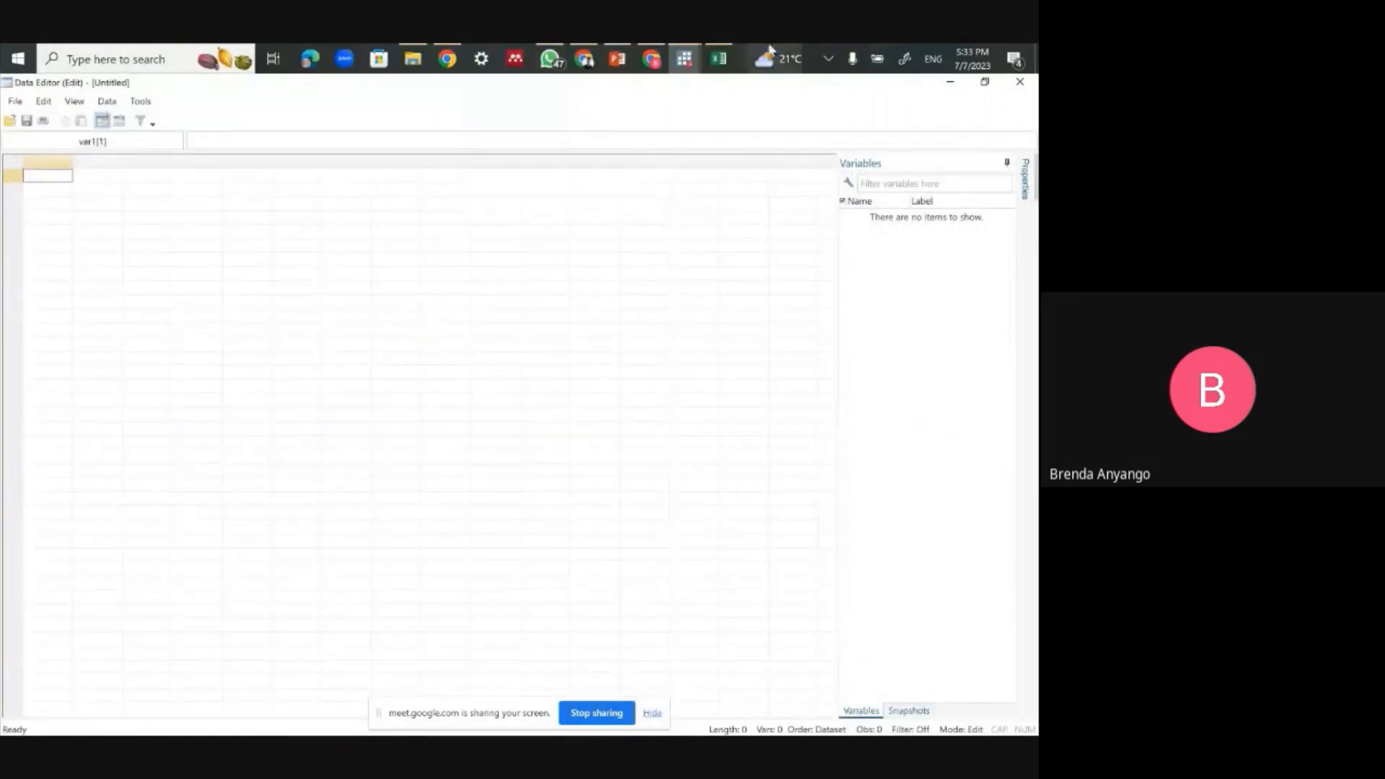
mouse_move(691, 60)
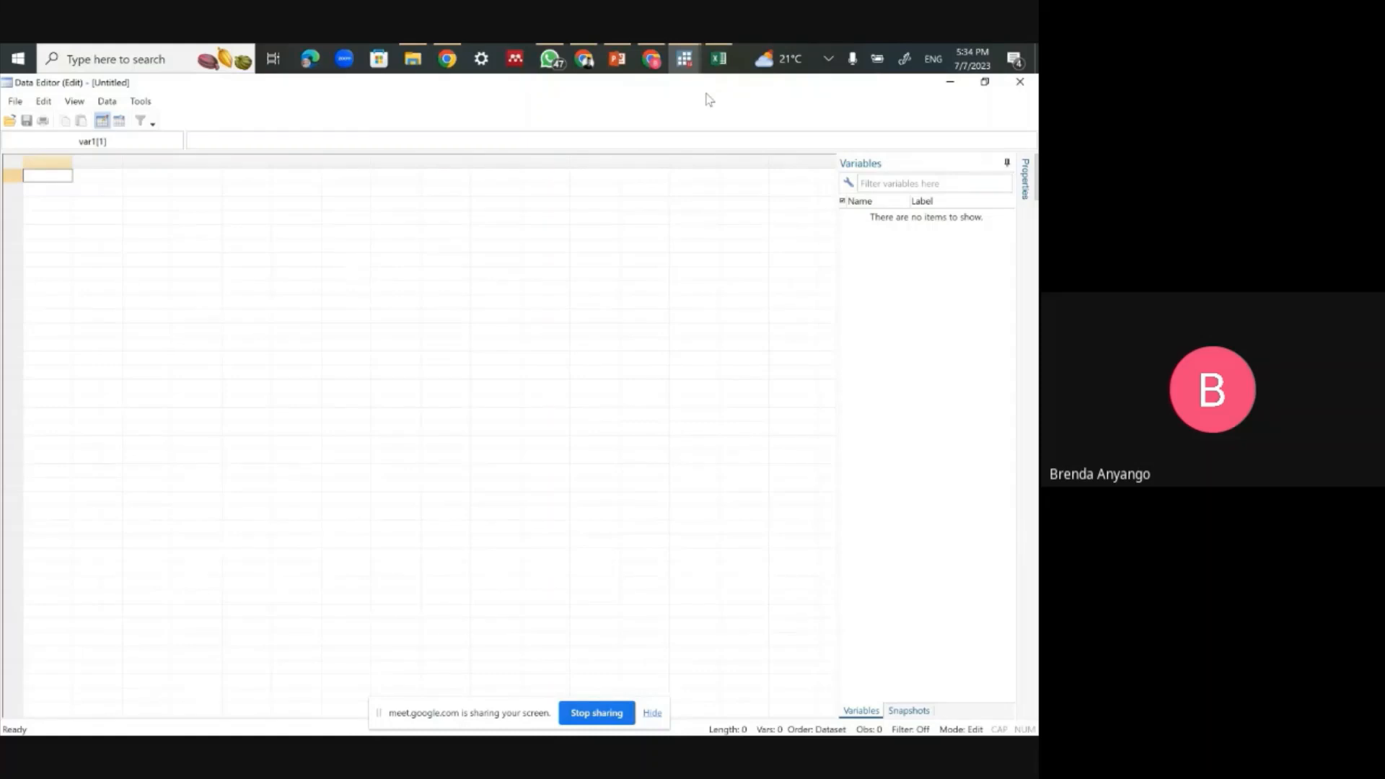
Step: Switch to the databuree workbook in Excel and copy the whole respondent table, cells A1 through F7
left_click(719, 60)
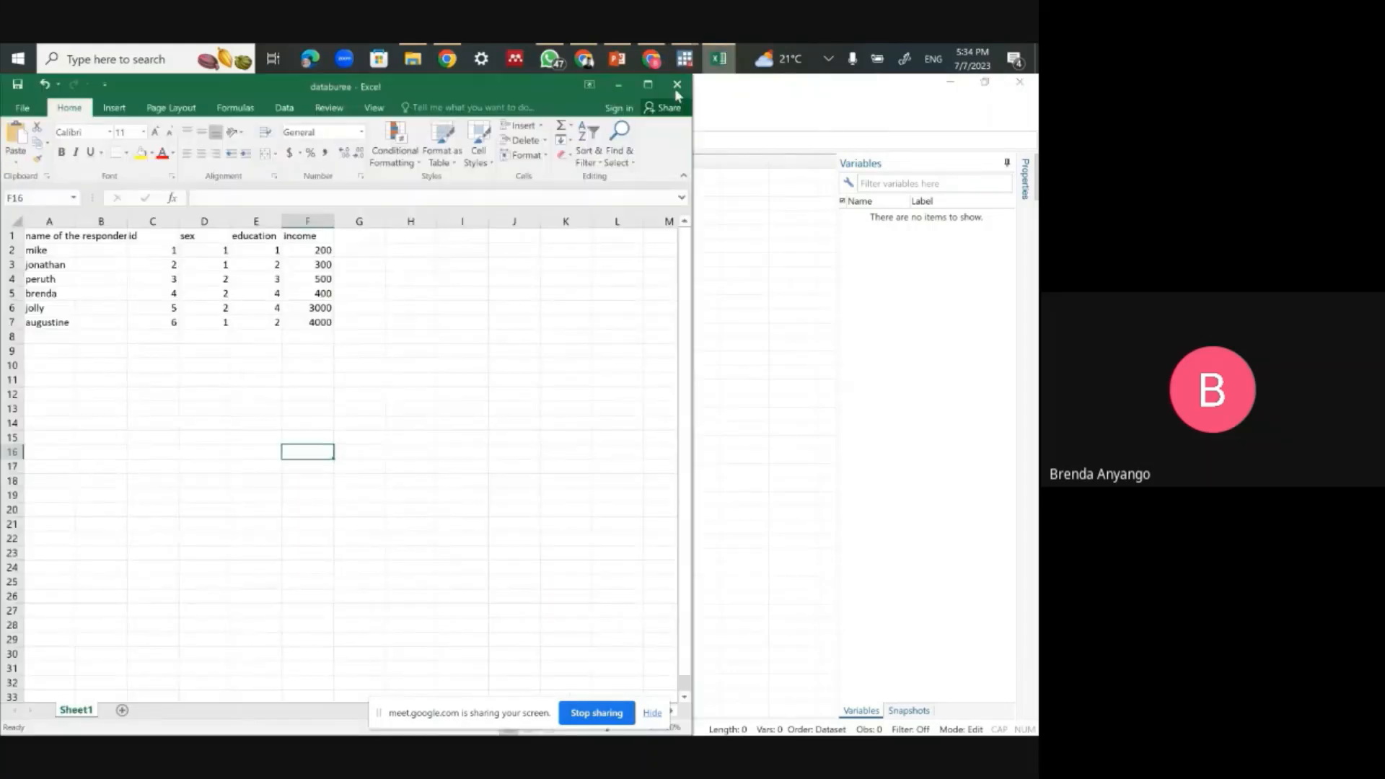
left_click_drag(43, 235, 317, 322)
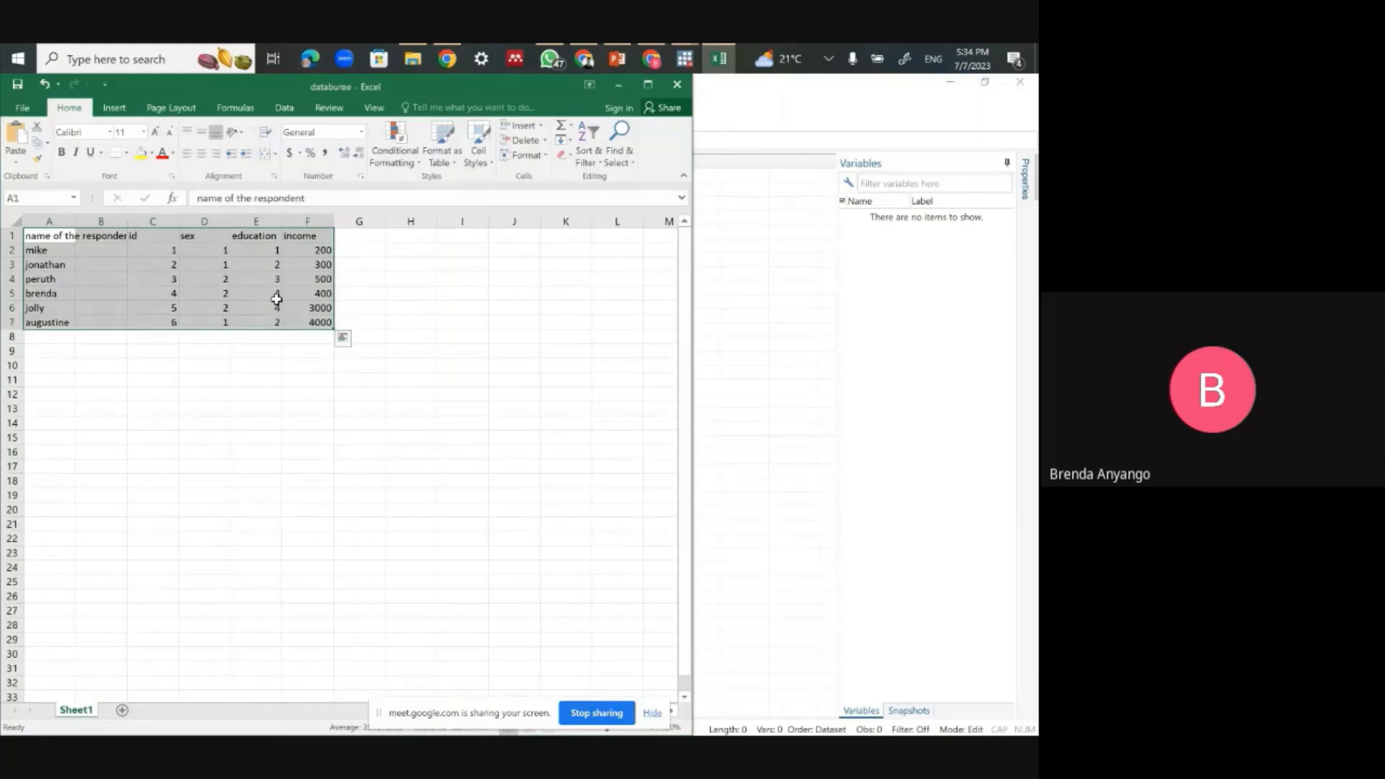
right_click(276, 298)
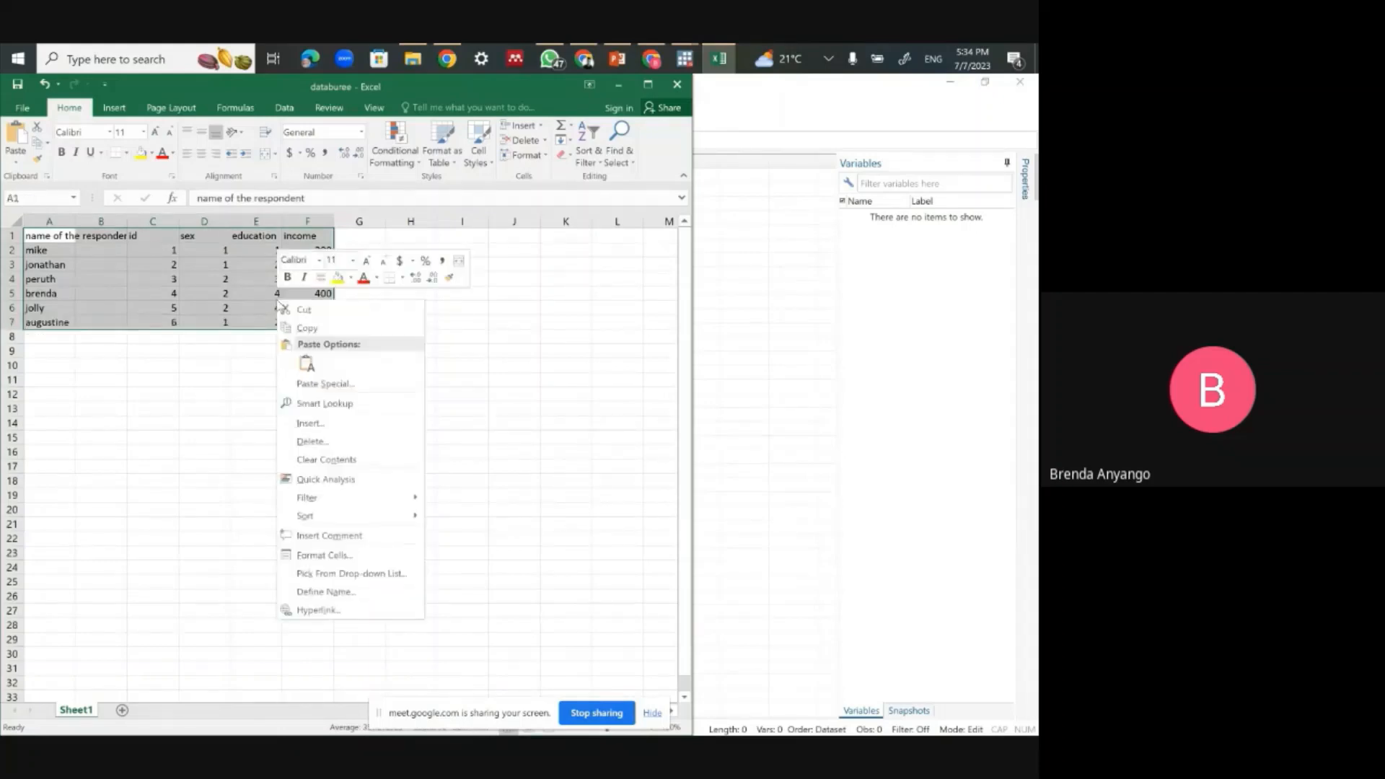
left_click(304, 328)
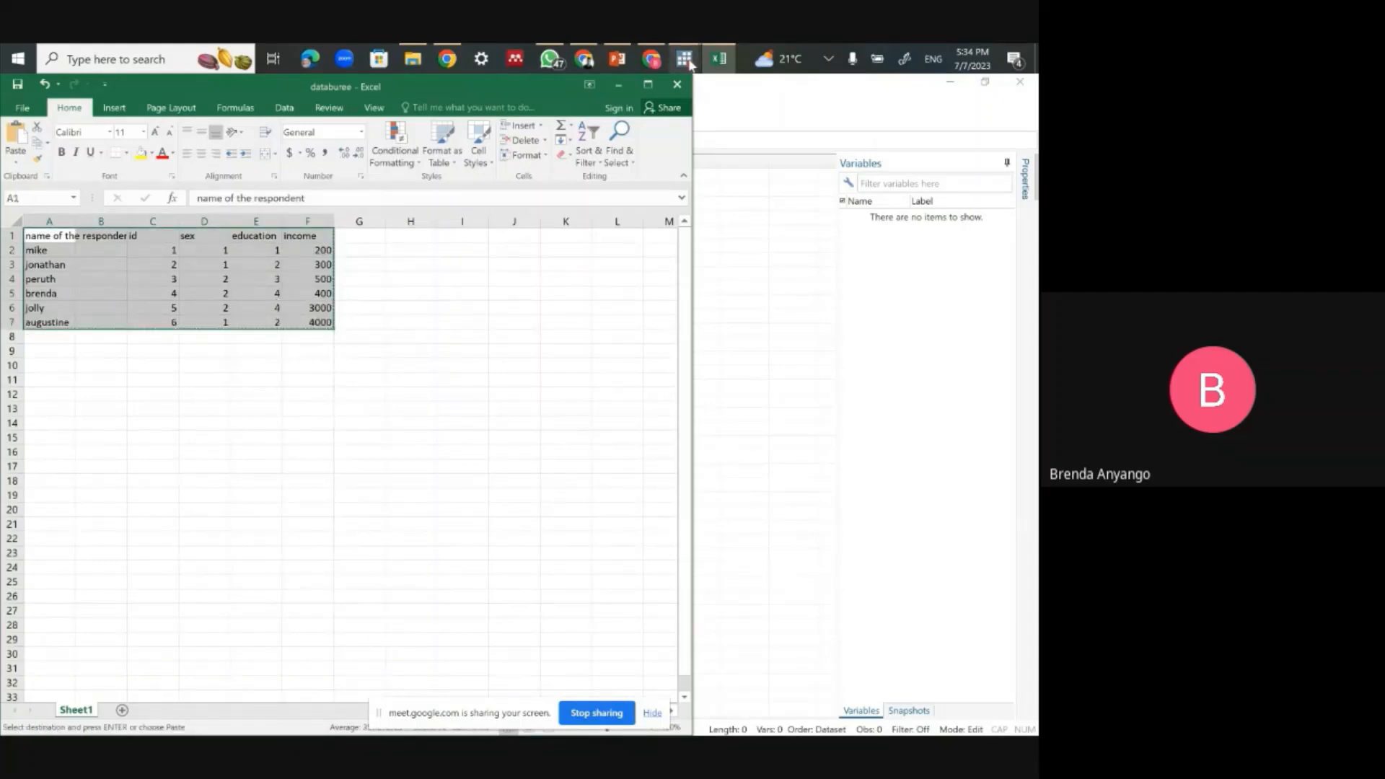
mouse_move(683, 67)
left_click(602, 145)
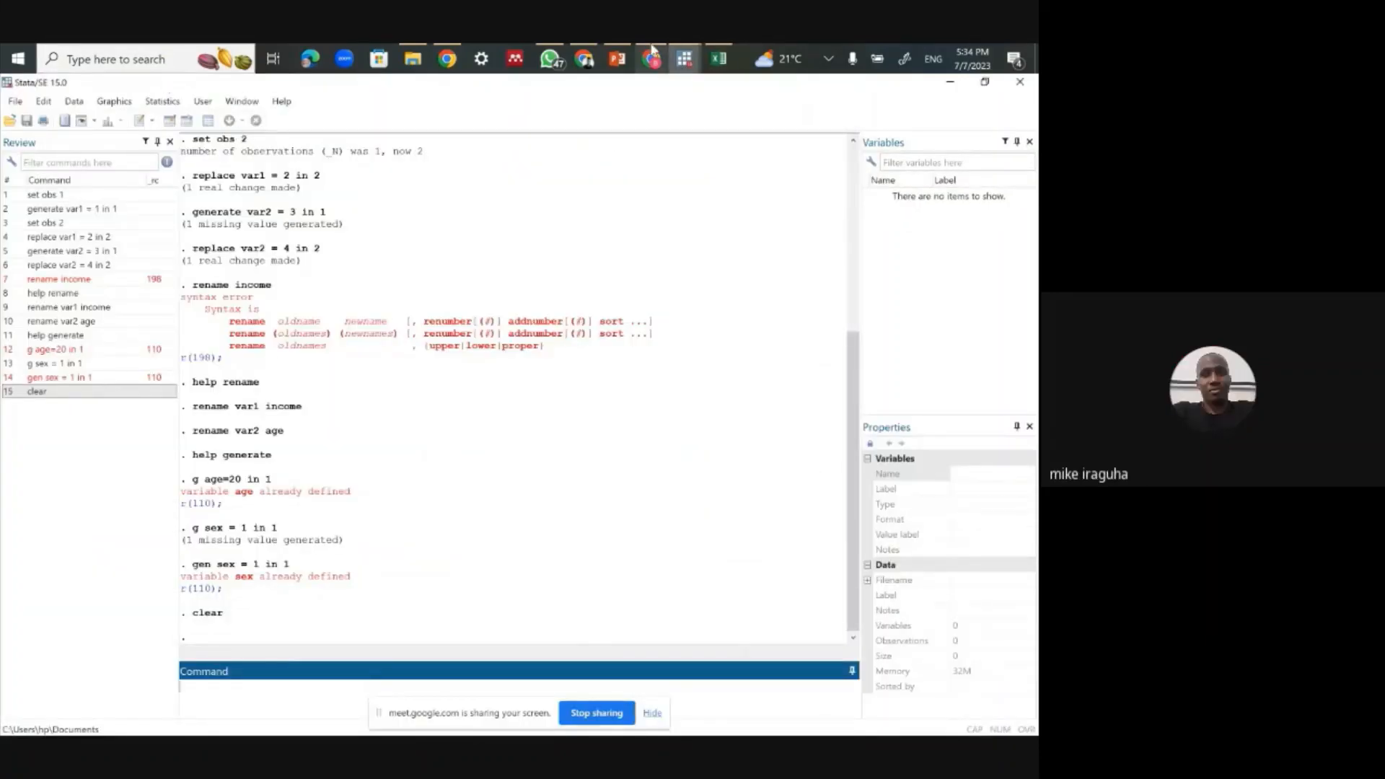
left_click(683, 59)
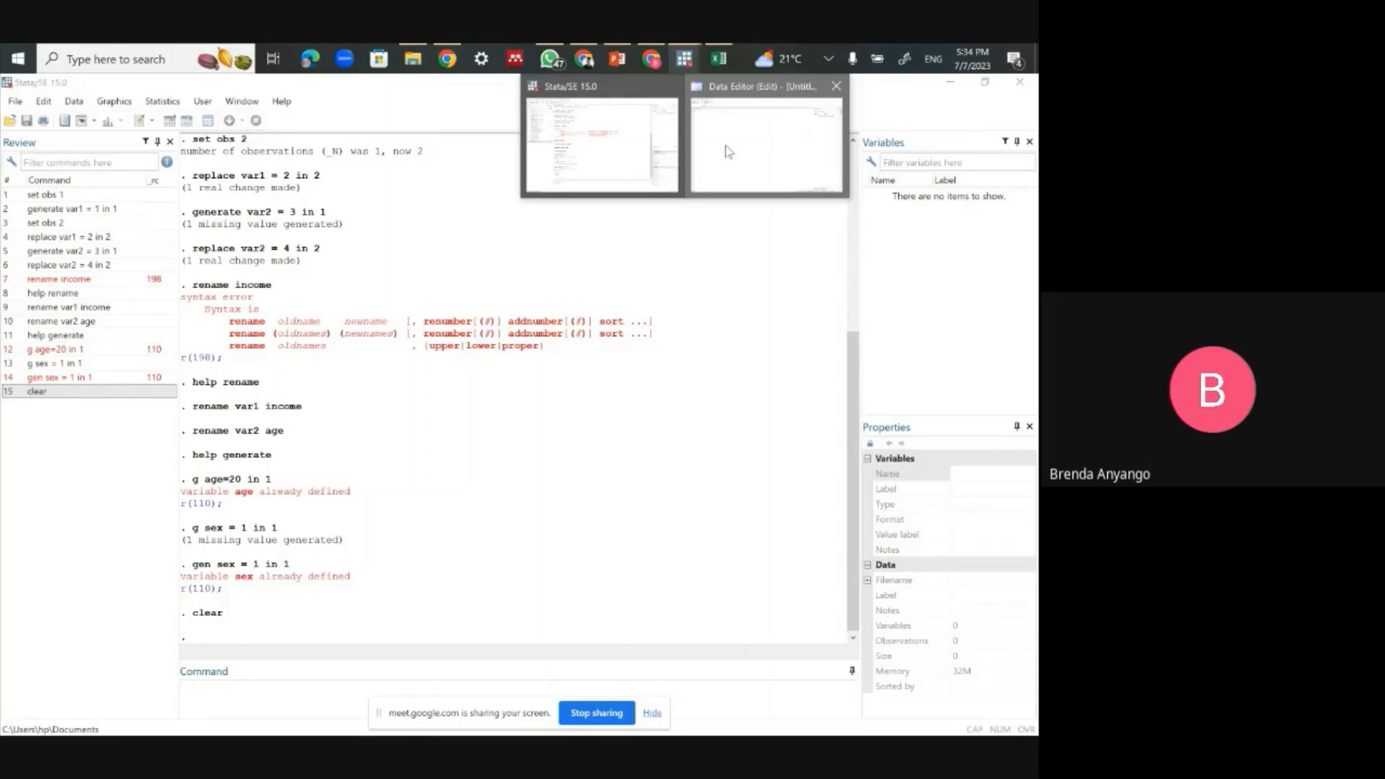
left_click(728, 152)
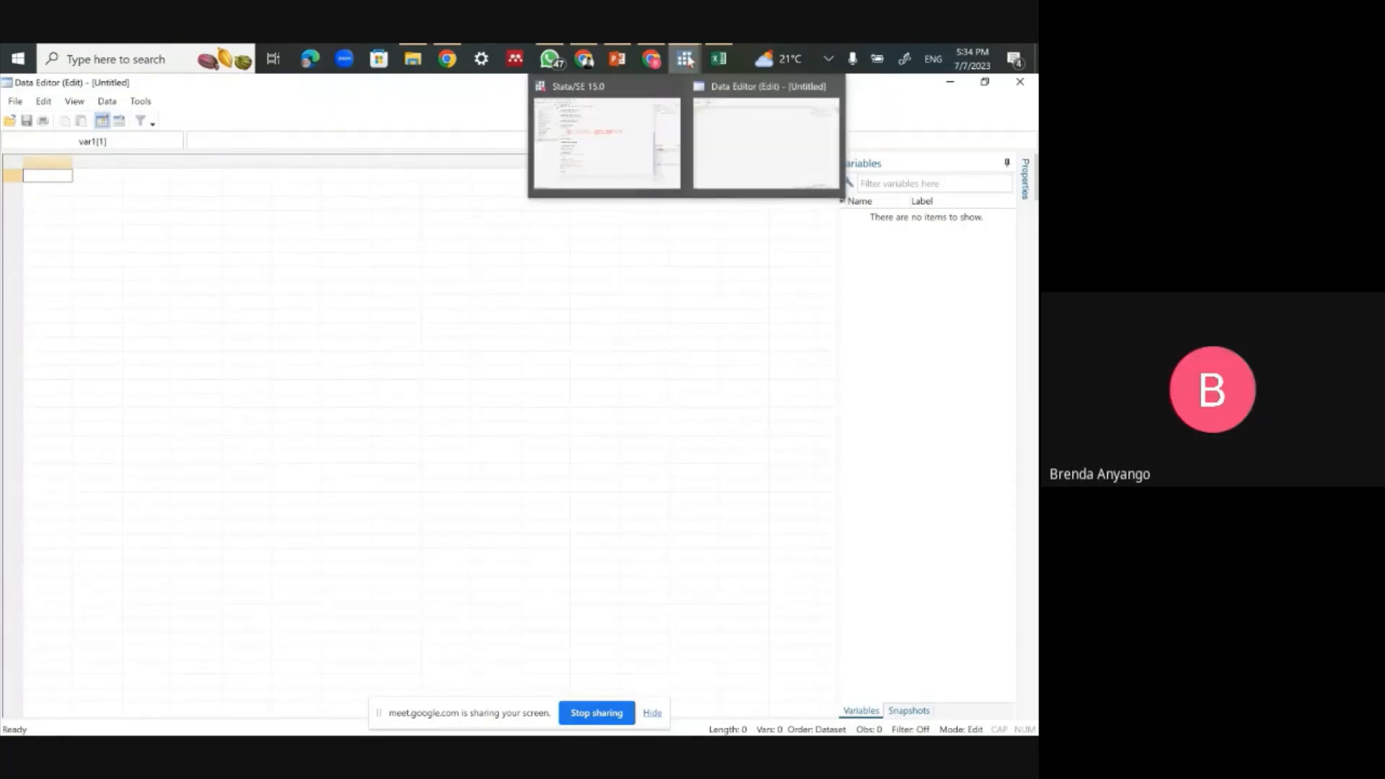
left_click(654, 148)
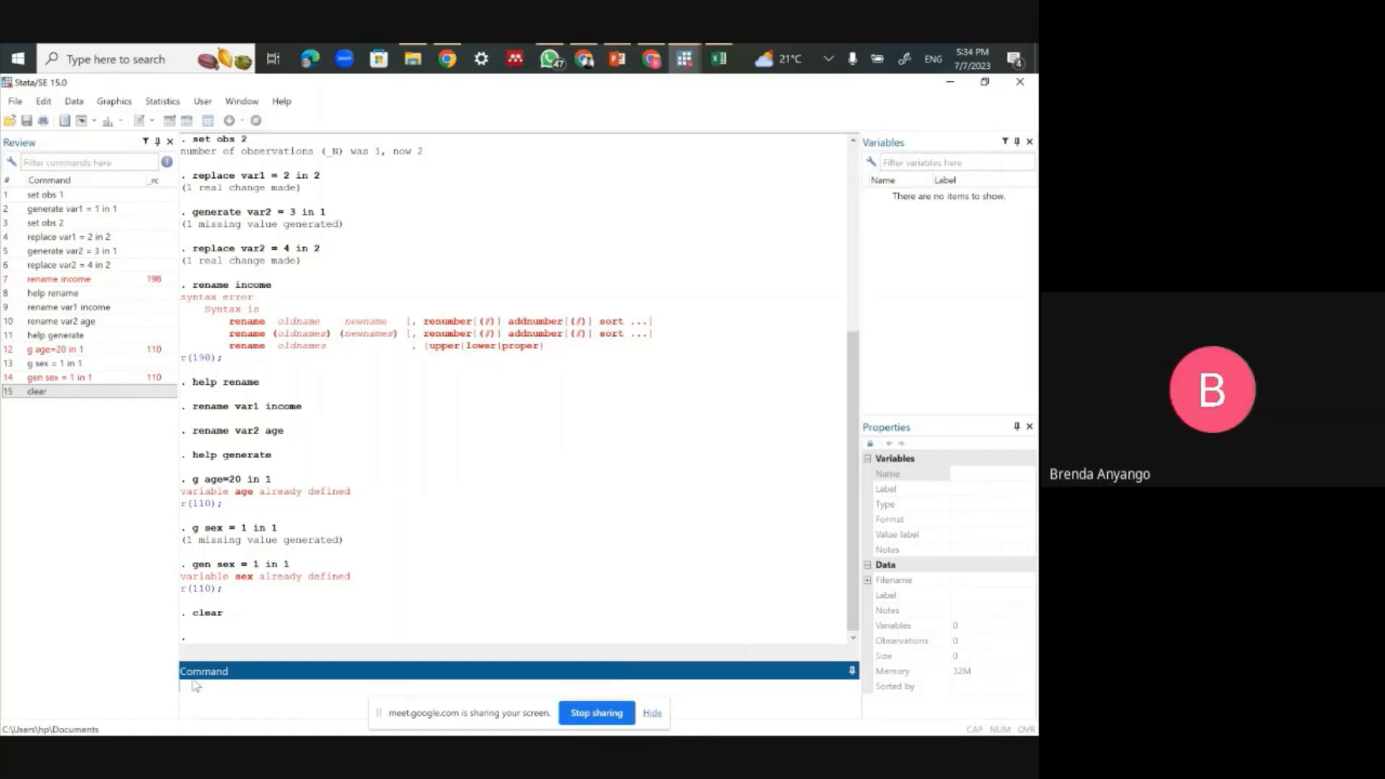
type("clear")
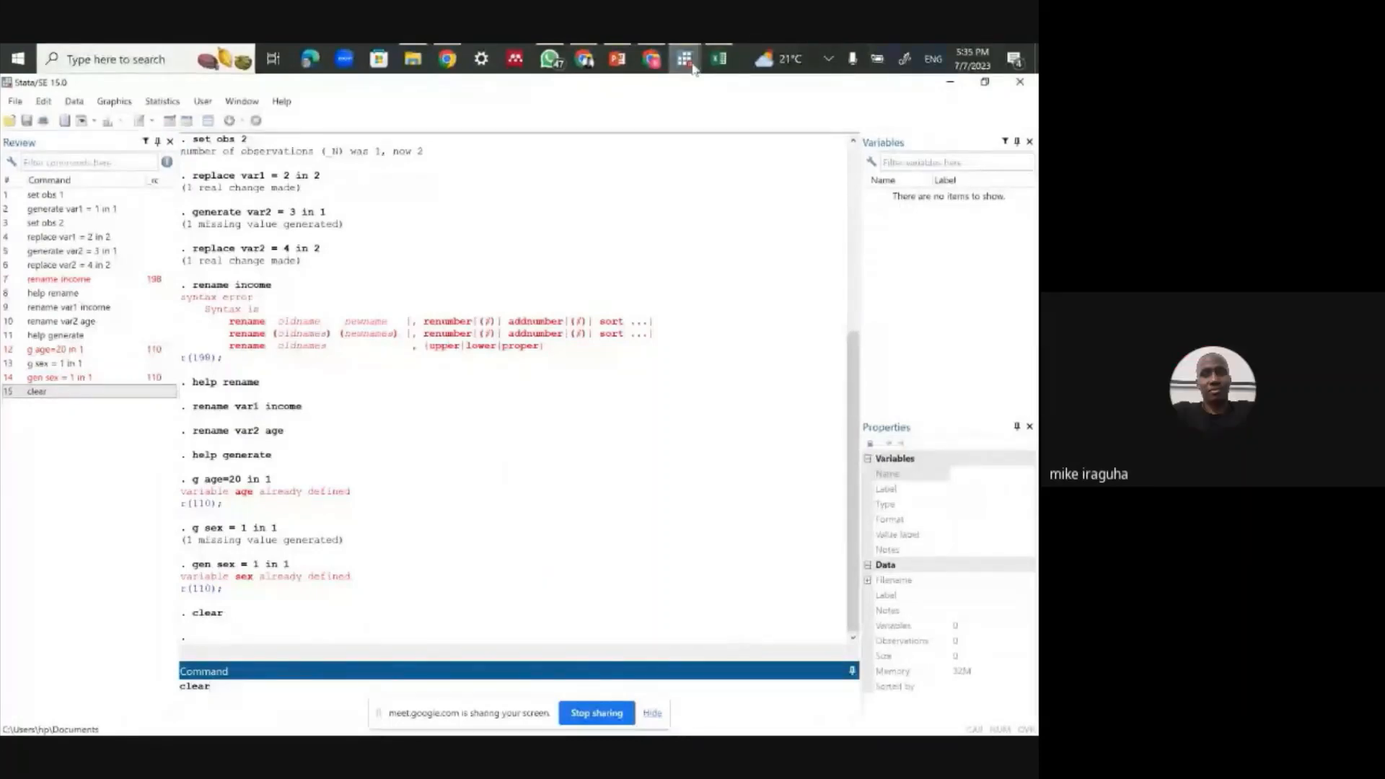
Step: Paste the copied respondent table into the empty Stata Data Editor, treating its first row as variable names
mouse_move(689, 61)
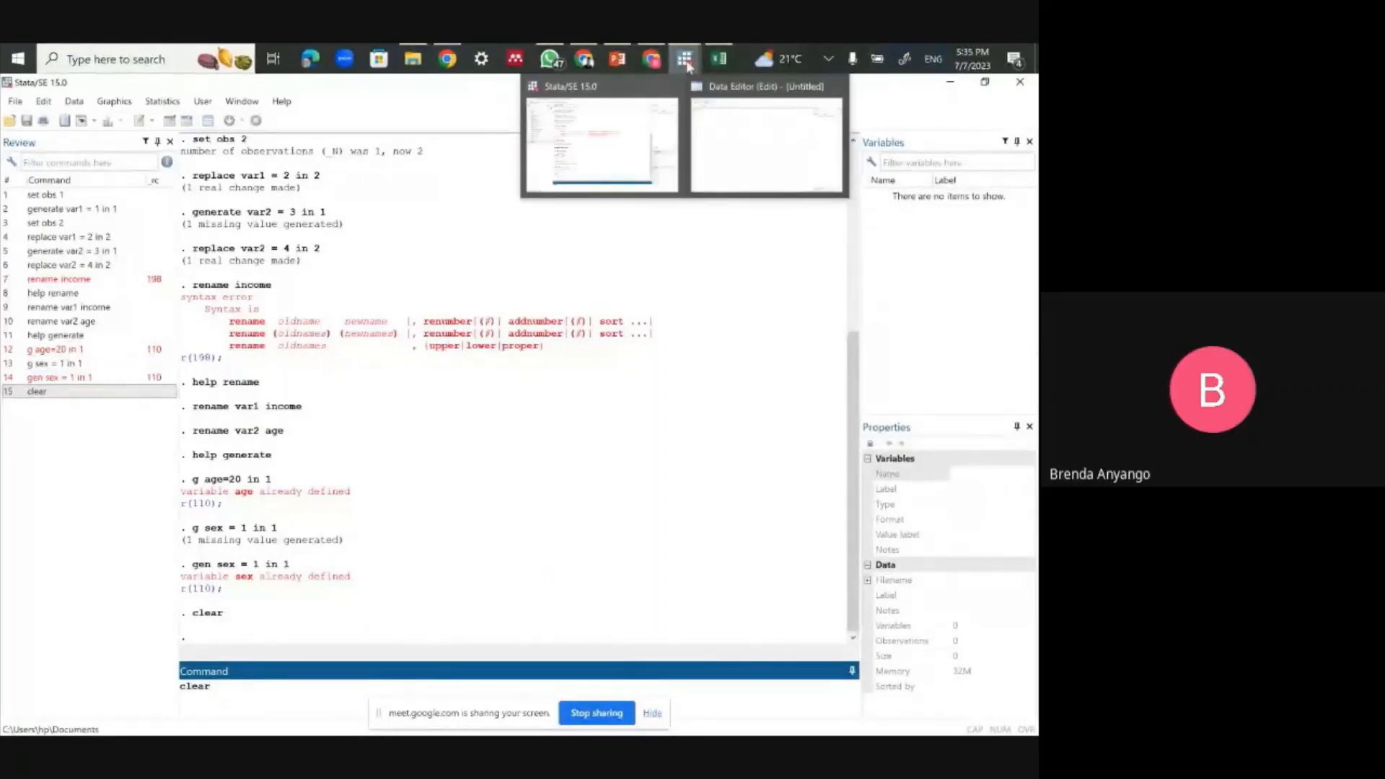
left_click(786, 160)
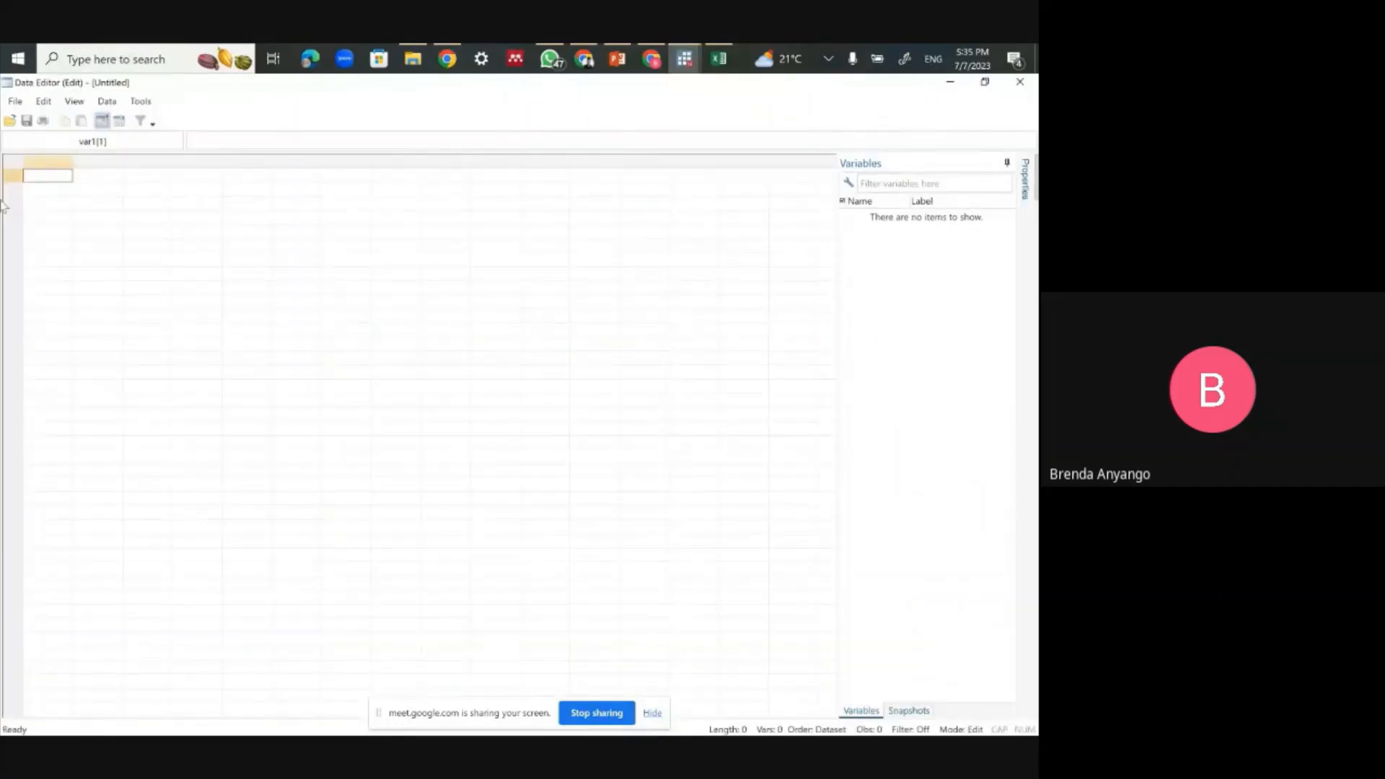
right_click(51, 180)
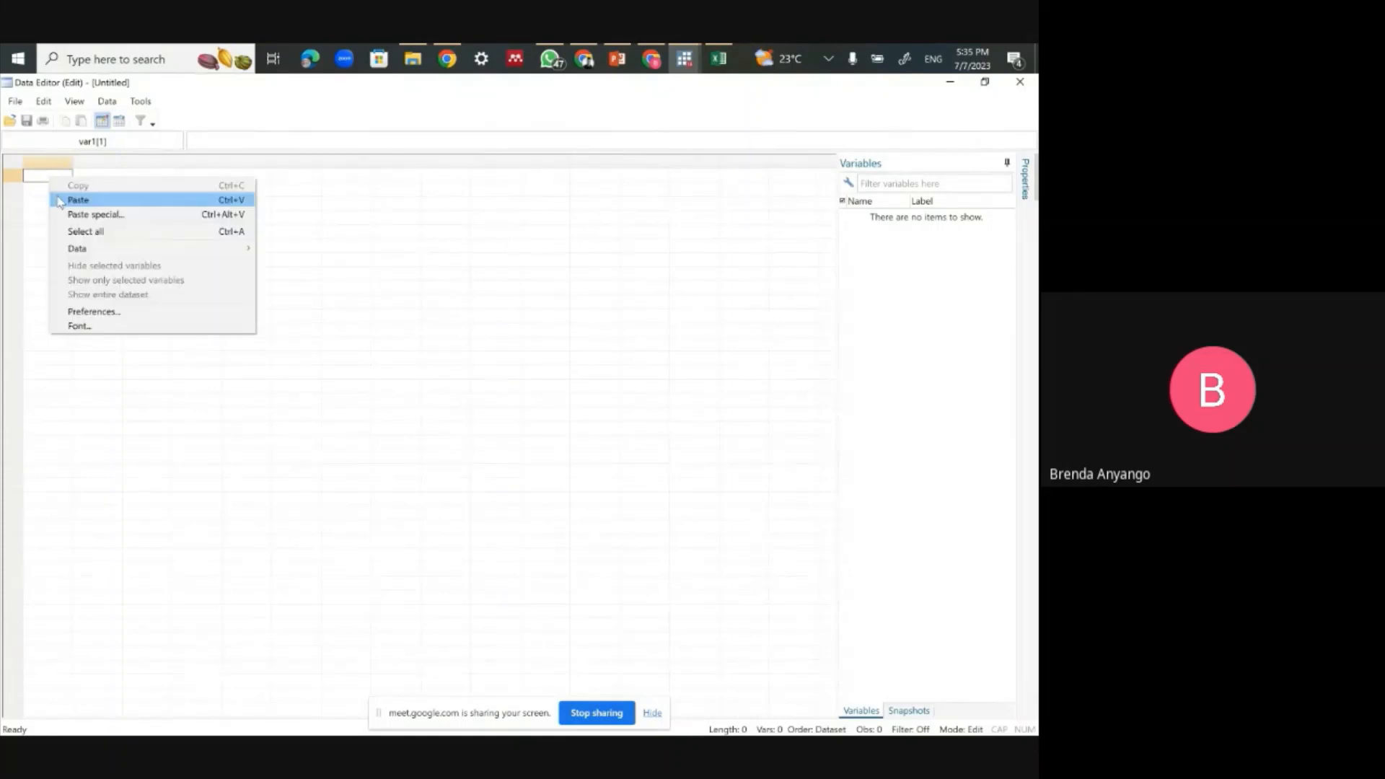
left_click(62, 200)
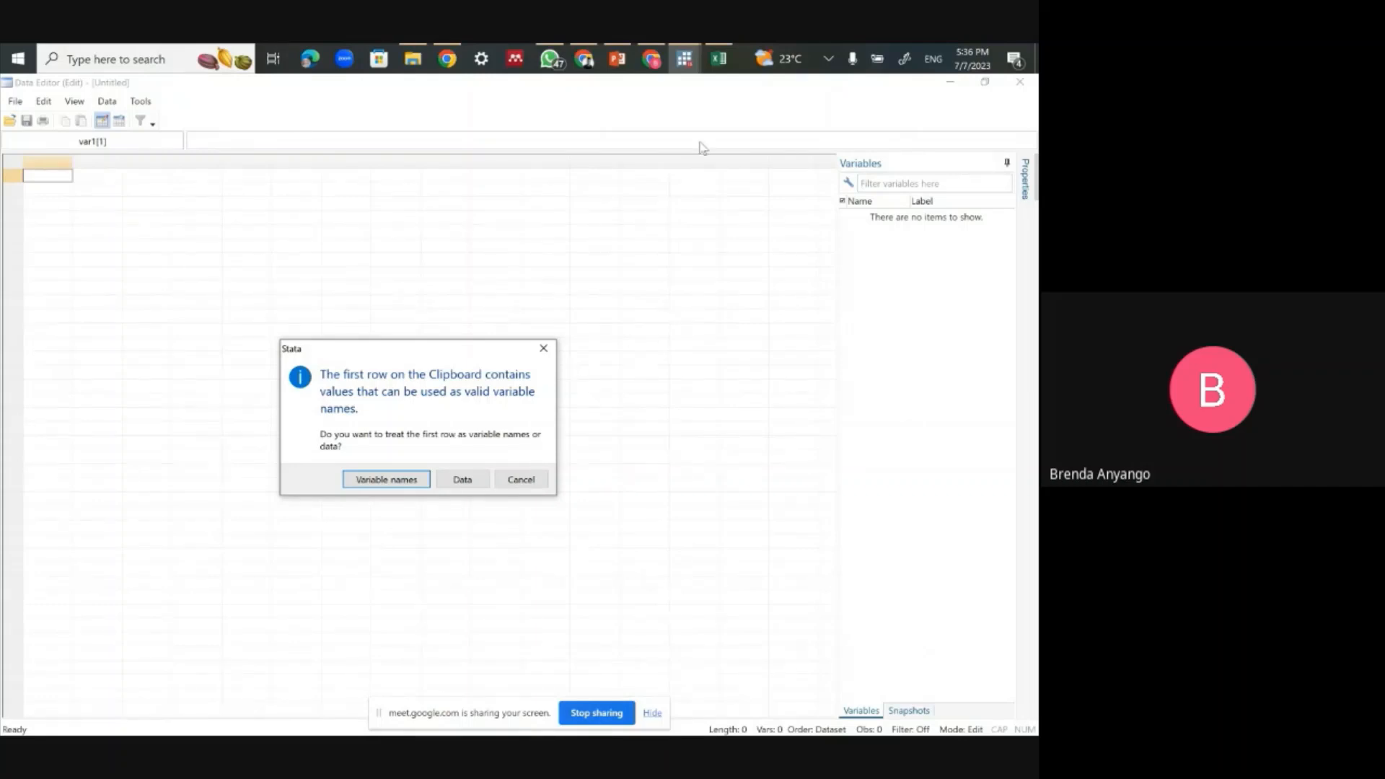
left_click(720, 65)
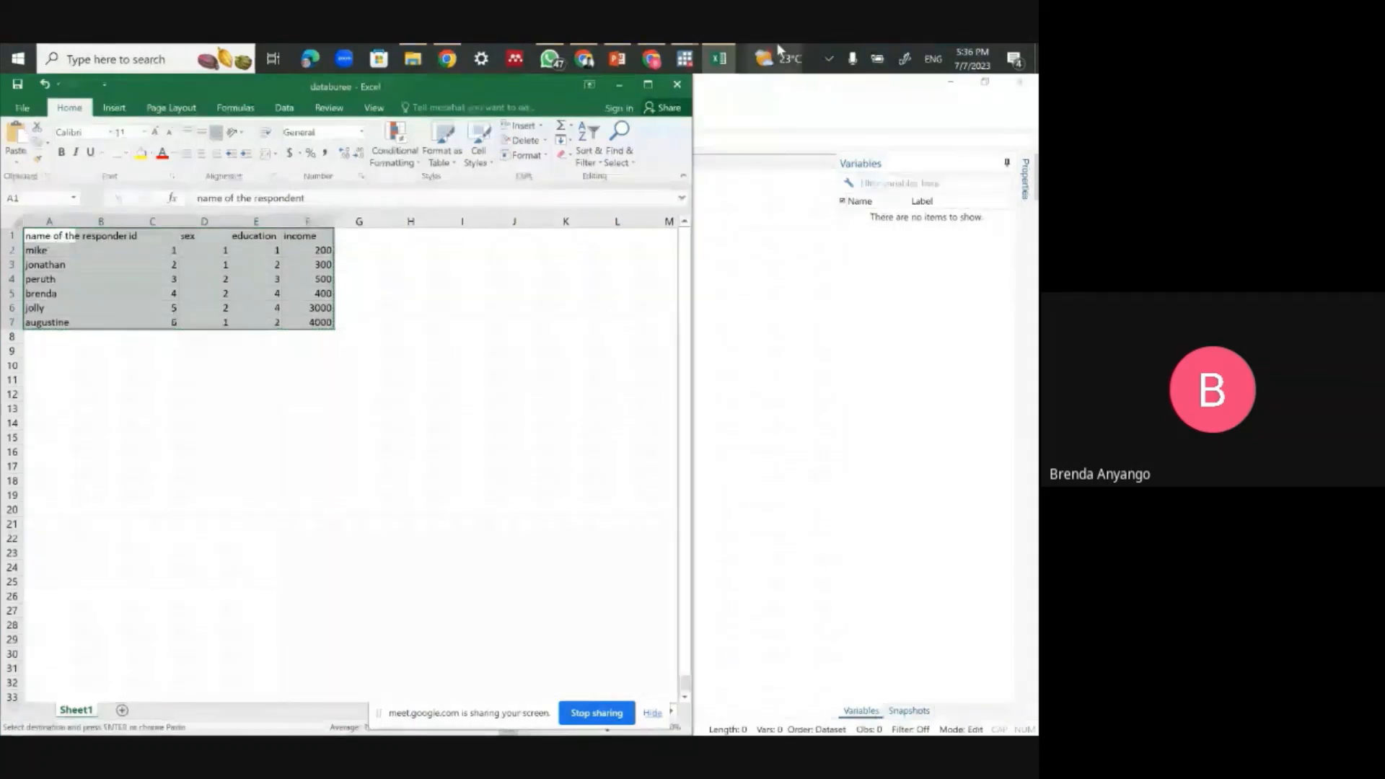
mouse_move(680, 72)
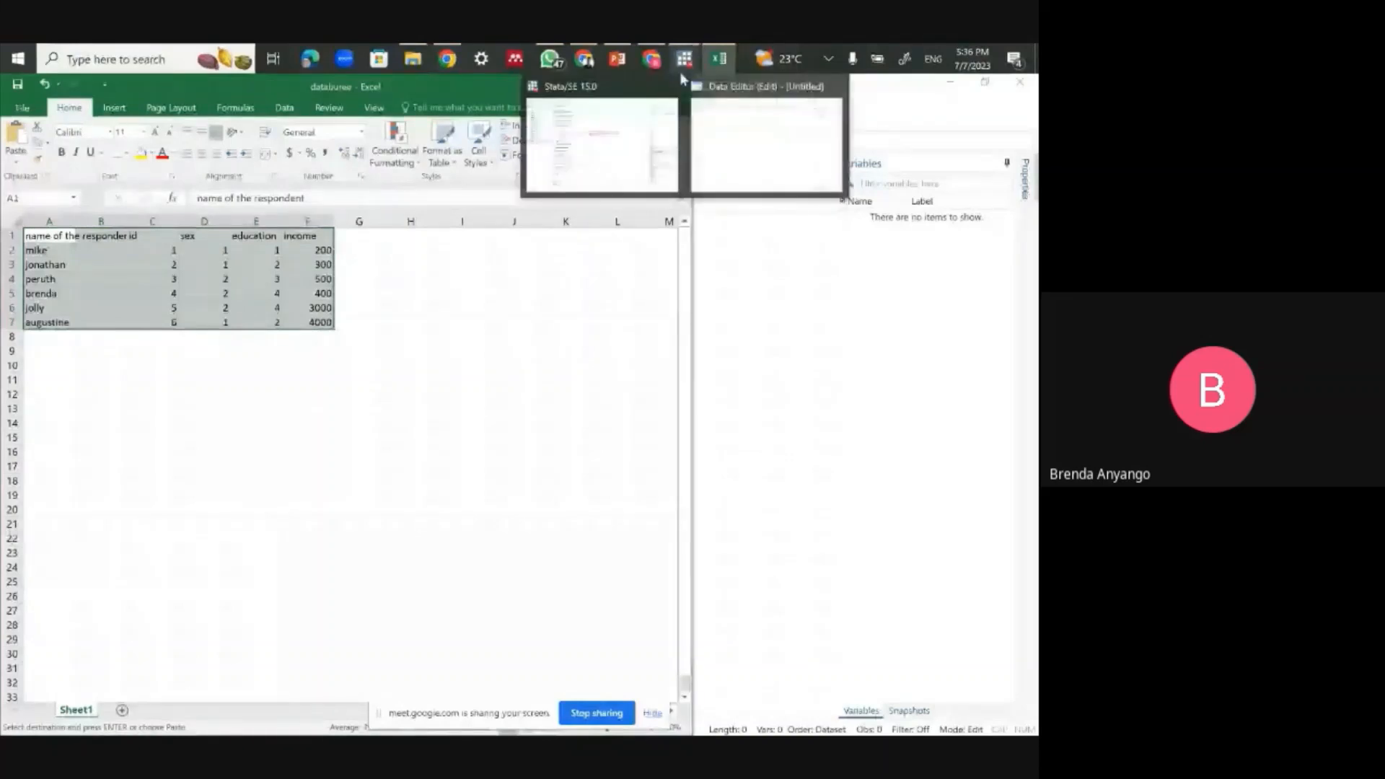
left_click(694, 169)
key("ctrl+v")
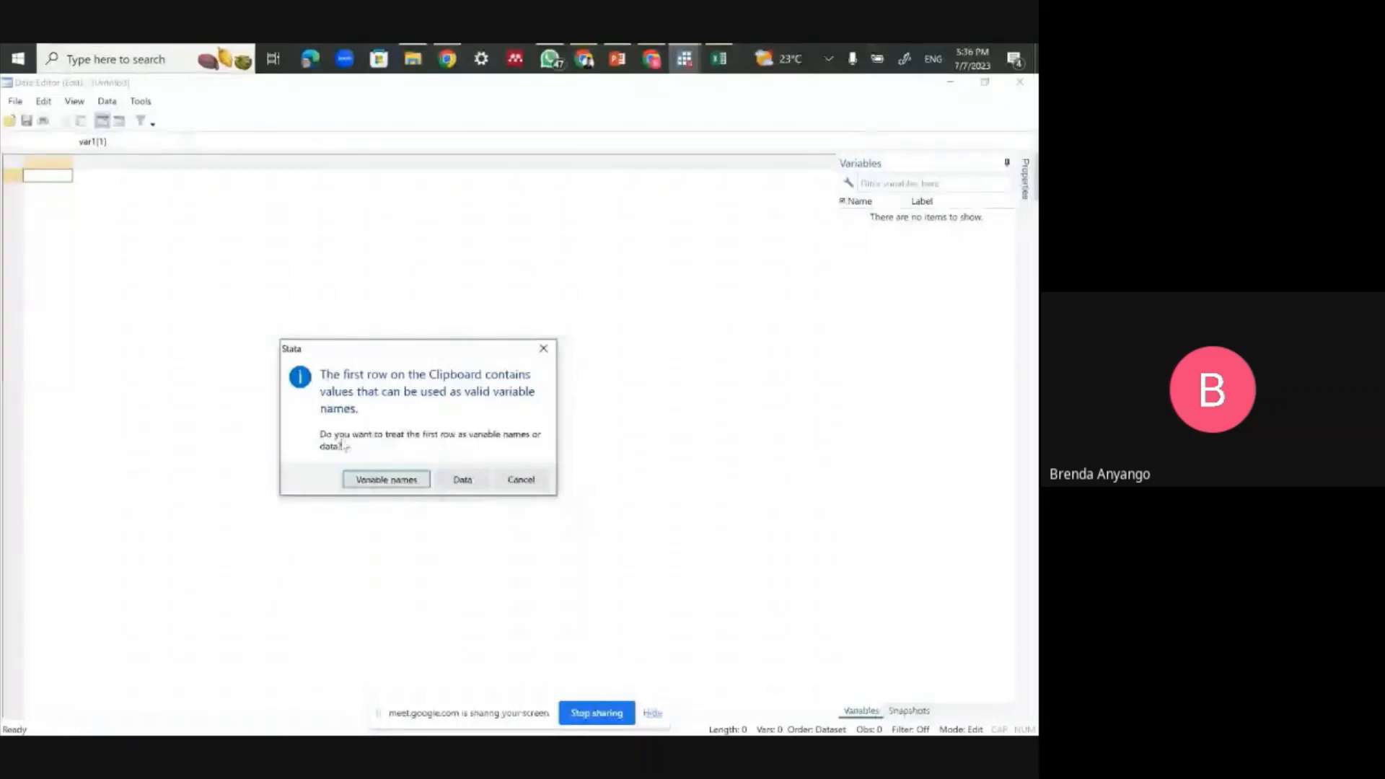
left_click(383, 480)
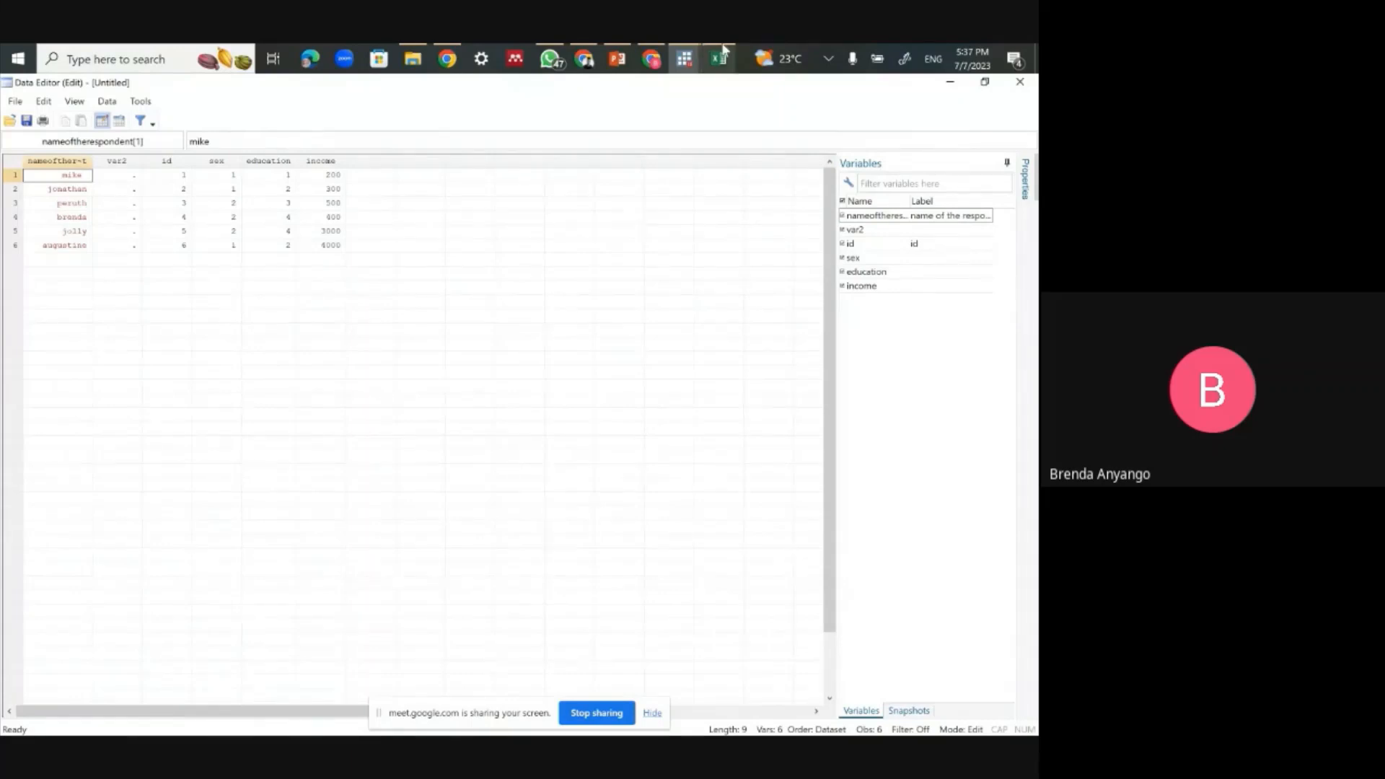
Step: Check the source table in the databuree workbook in Excel and return to the Stata Data Editor
mouse_move(724, 49)
left_click(704, 137)
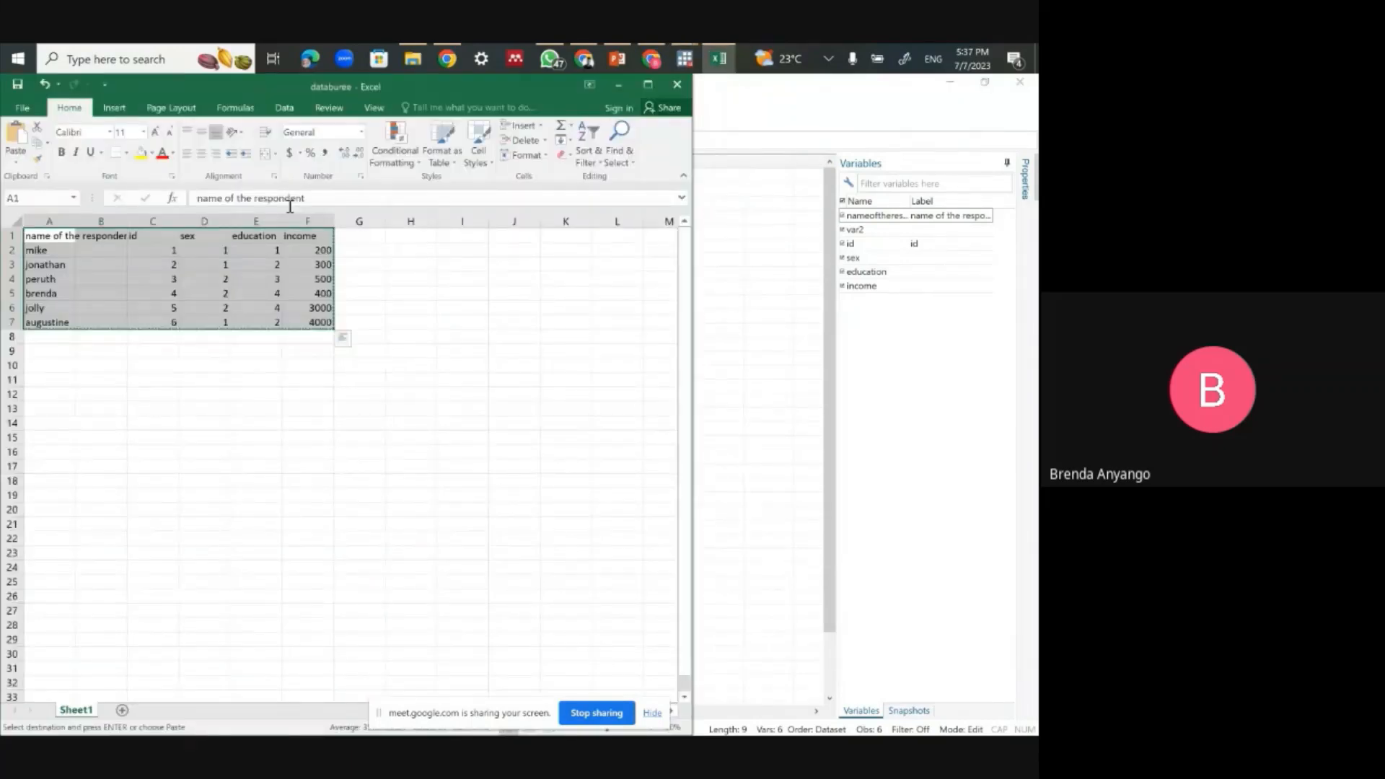
left_click(101, 408)
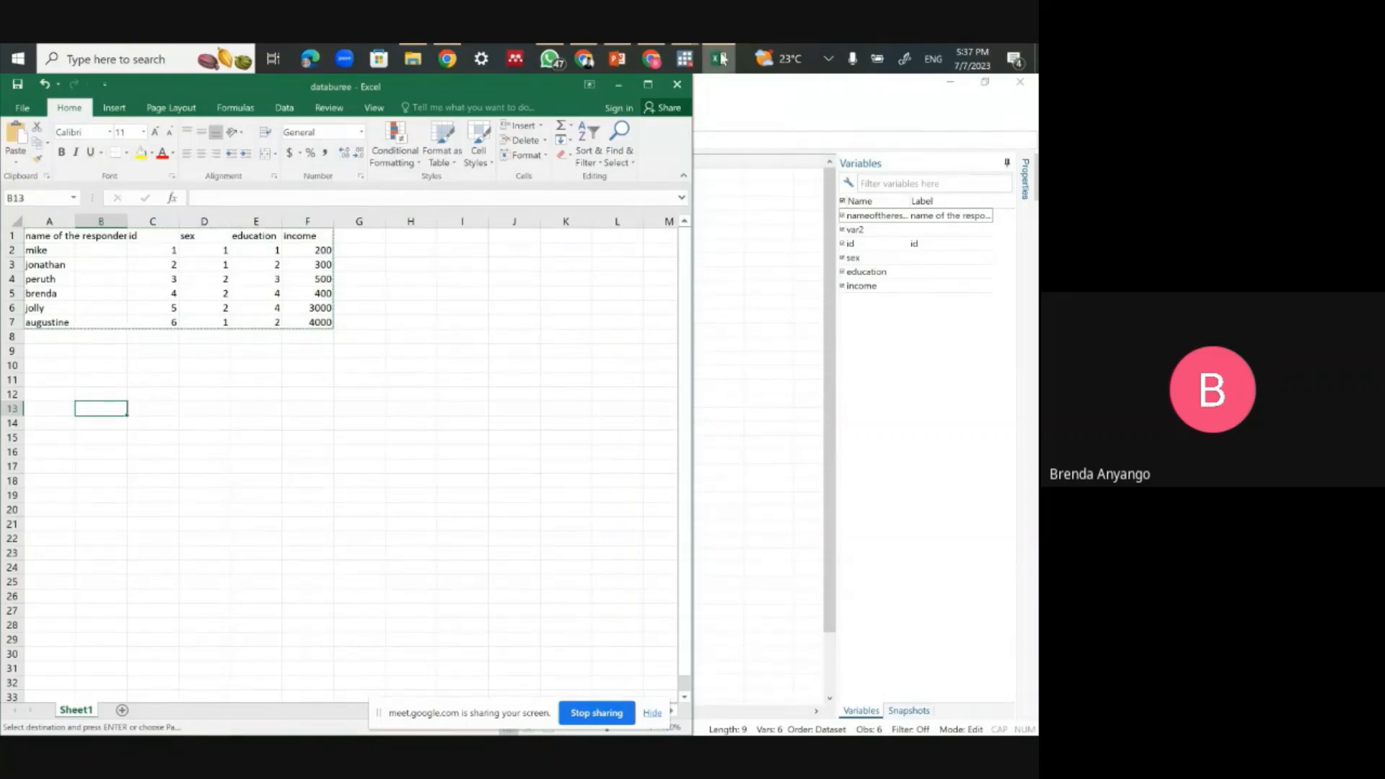
mouse_move(684, 57)
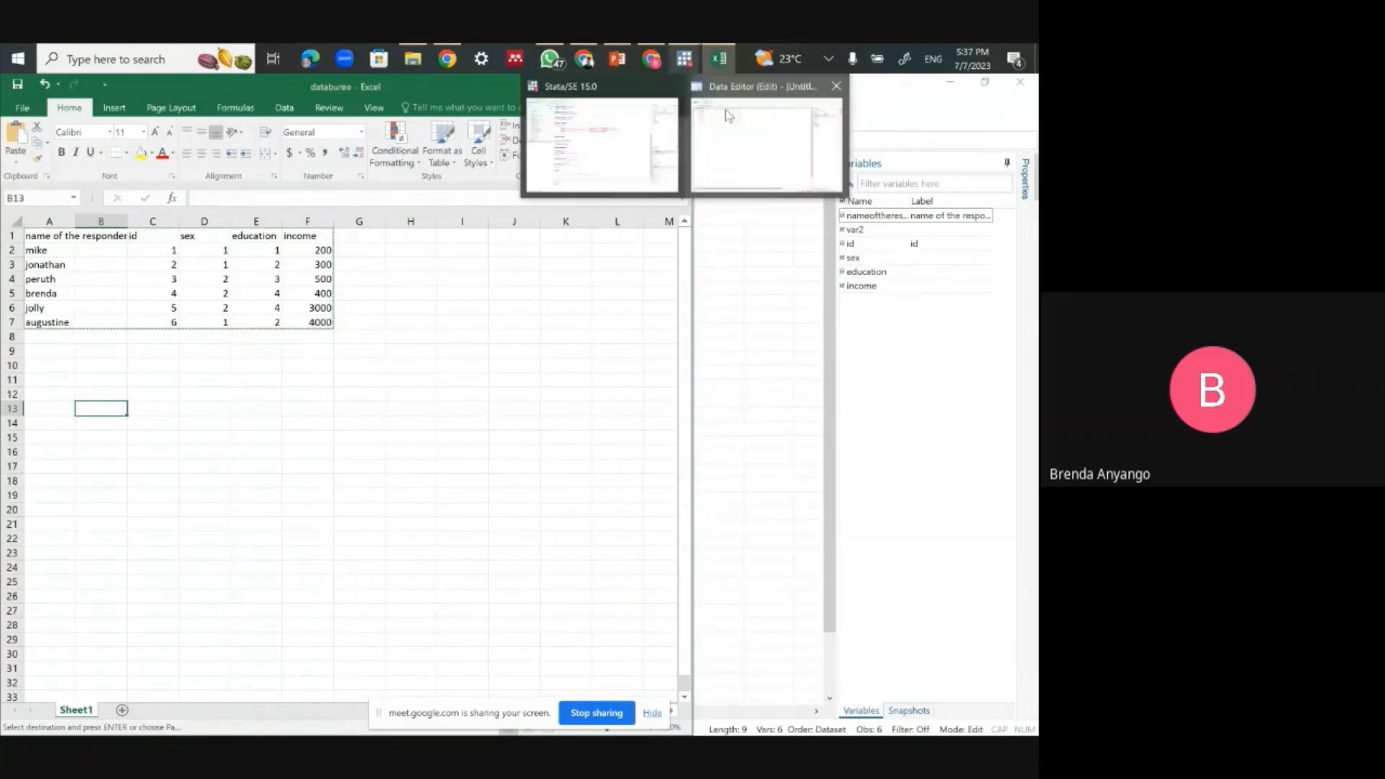
left_click(727, 115)
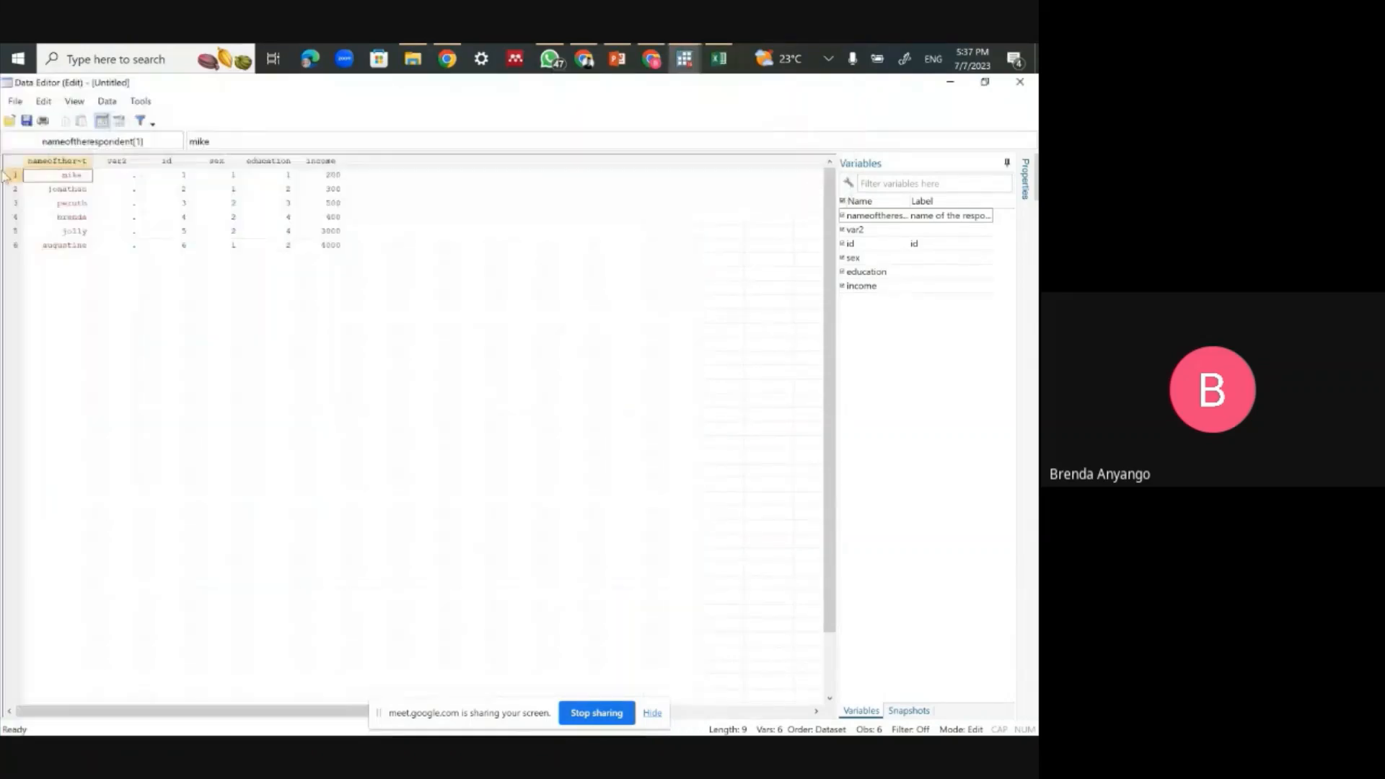
left_click(124, 165)
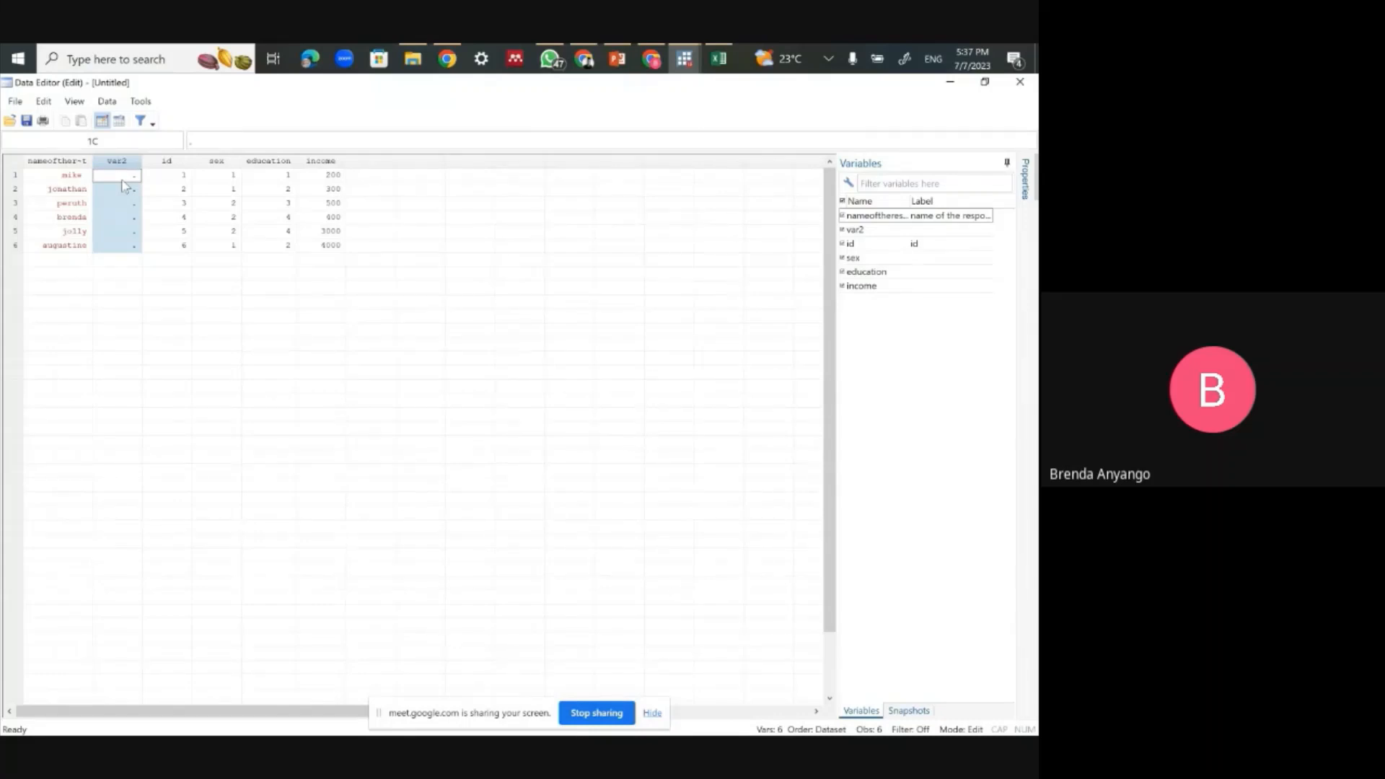
type("ass")
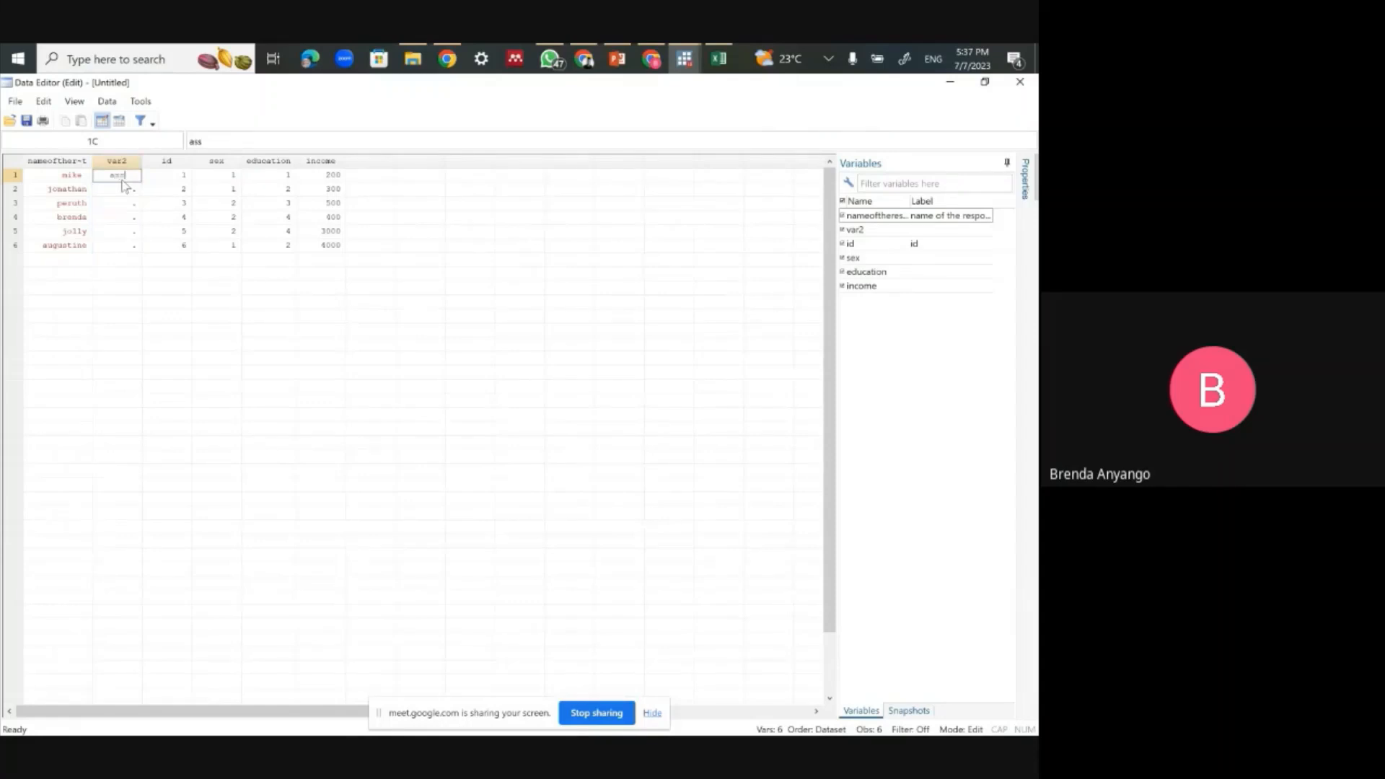
type("ted")
key("BackSpace")
key("BackSpace")
key("BackSpace")
key("BackSpace")
key("BackSpace")
key("BackSpace")
Step: Fill var2 for the six observations with the values 1, 2, 3, 4, 5 and 4
key("Return")
type("2")
key("Return")
type("3")
key("Return")
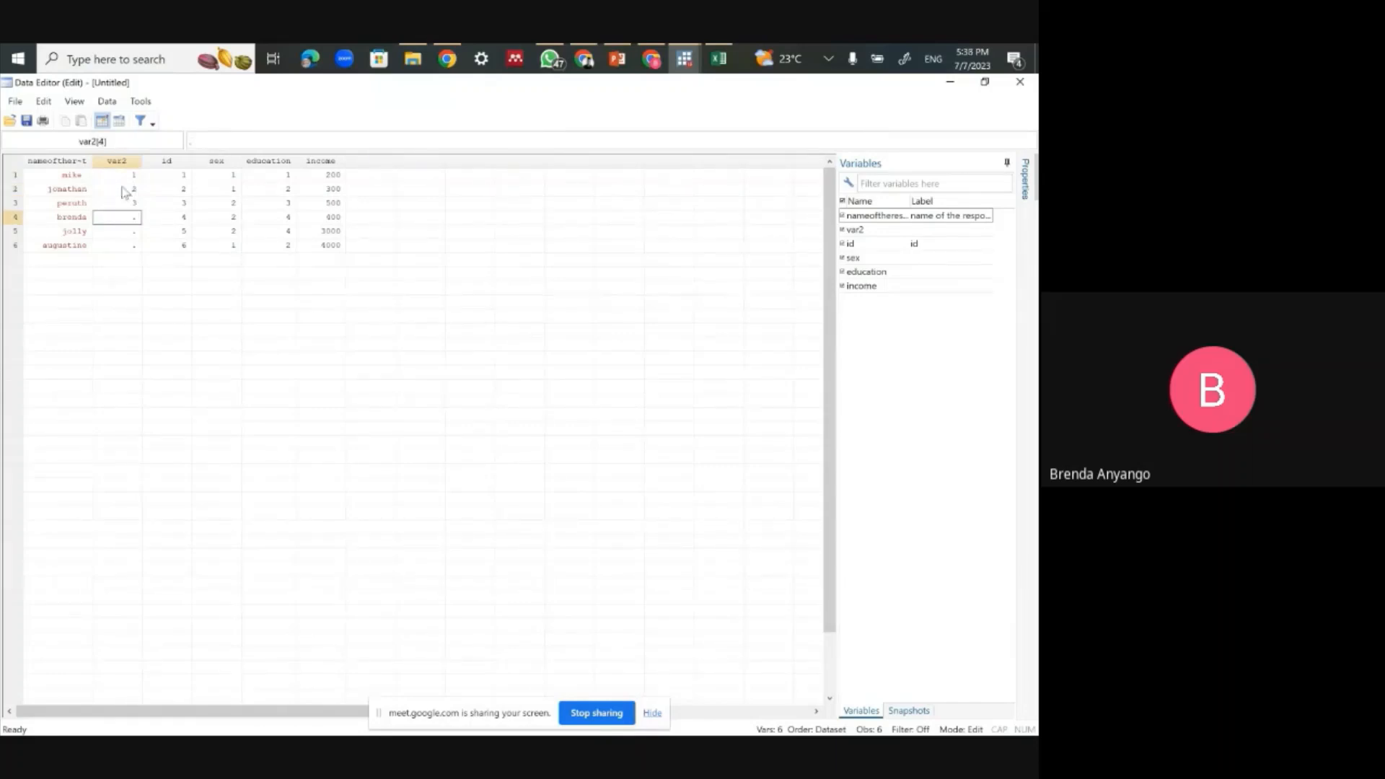
type("4")
key("Return")
type("5")
key("Return")
type("4")
key("Return")
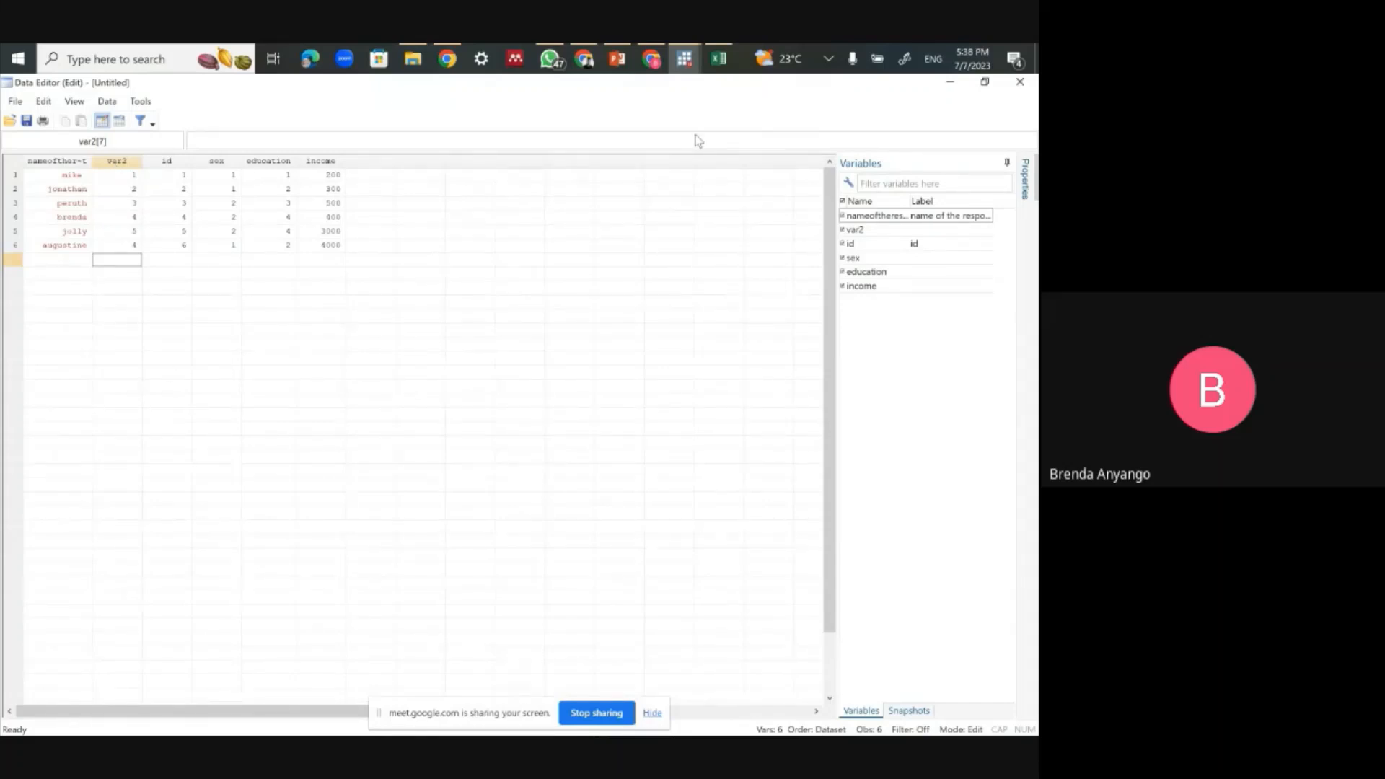
Step: Run rename var2 assets in the main Stata window and bring up the Data Editor again
mouse_move(683, 58)
left_click(602, 144)
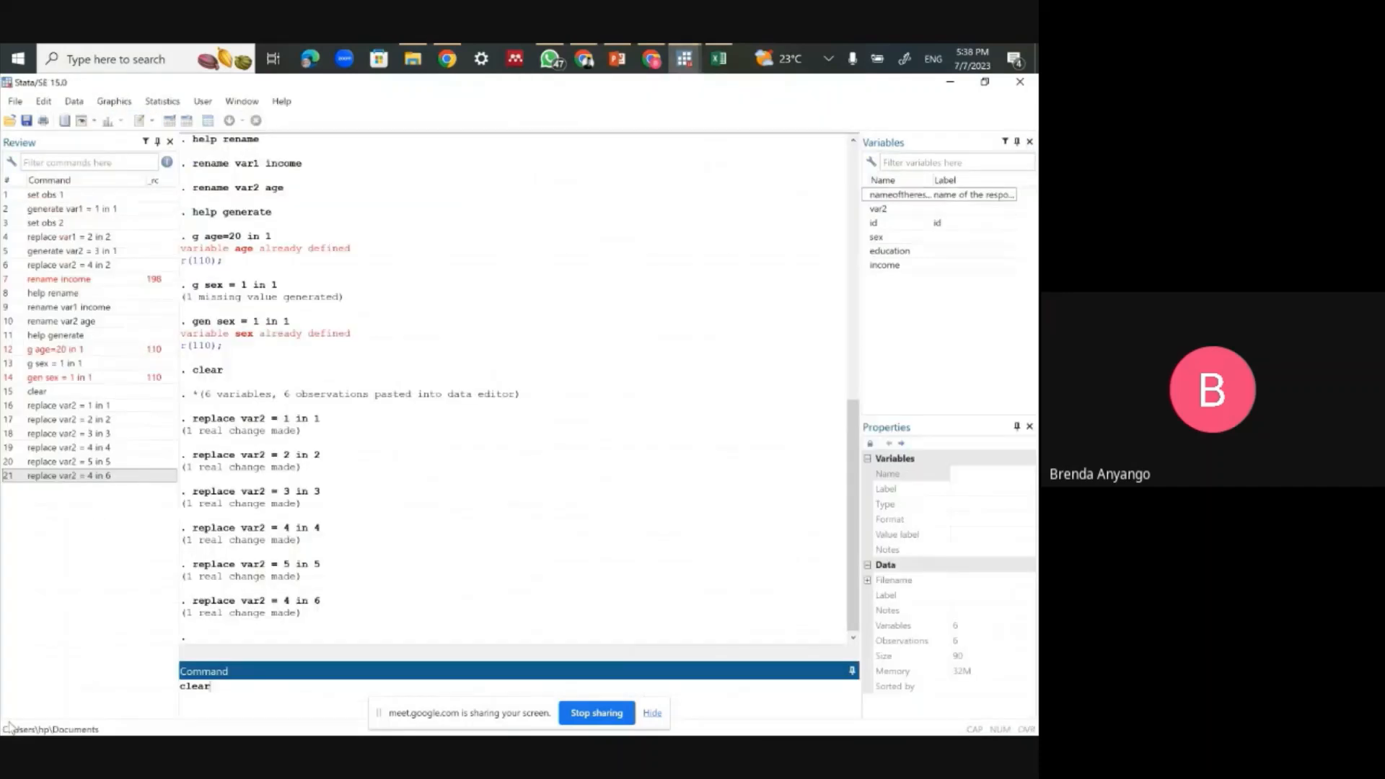
key("BackSpace")
key("BackSpace")
key("BackSpace")
key("BackSpace")
key("BackSpace")
type("rename var2 assets")
key("Return")
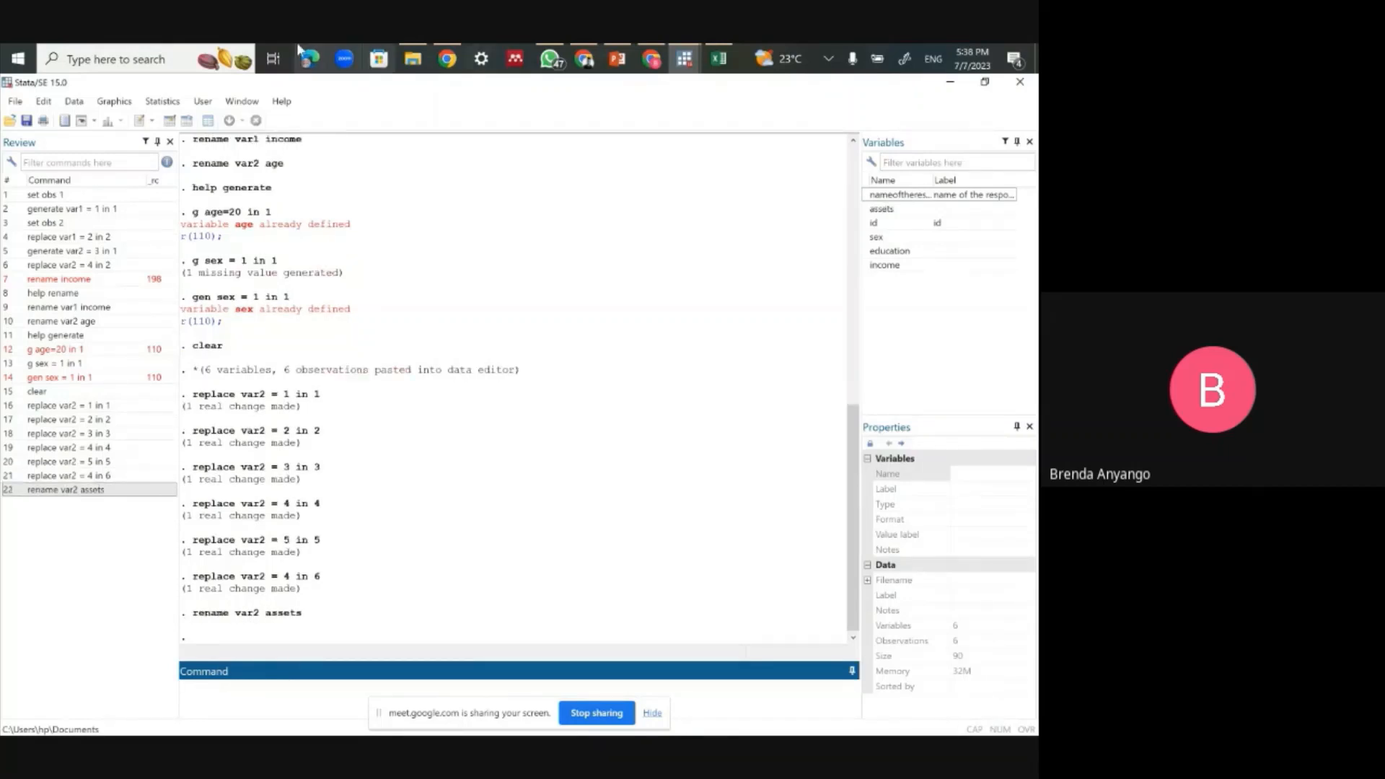
left_click(170, 120)
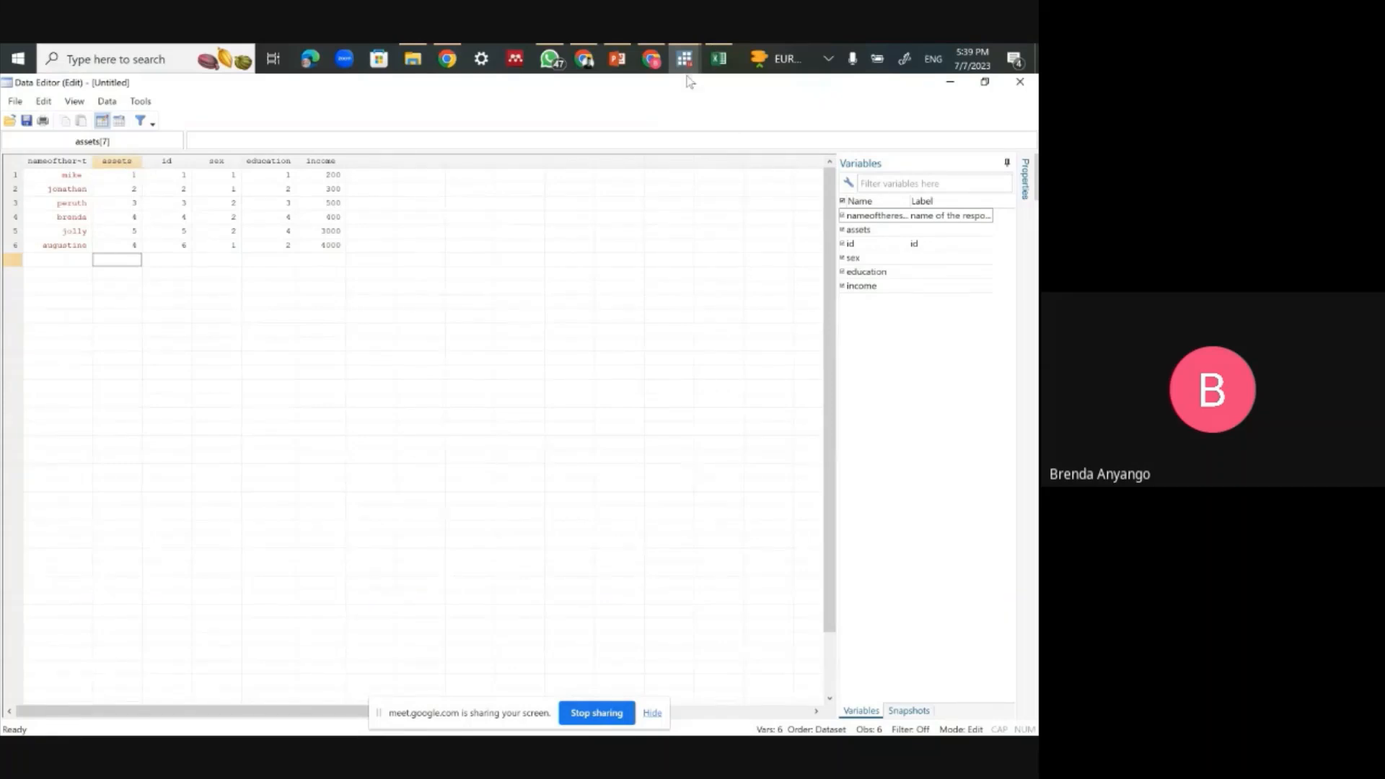
Step: Write the command gen assets = 1 in 1 in the main Stata window without running it
mouse_move(685, 70)
left_click(609, 144)
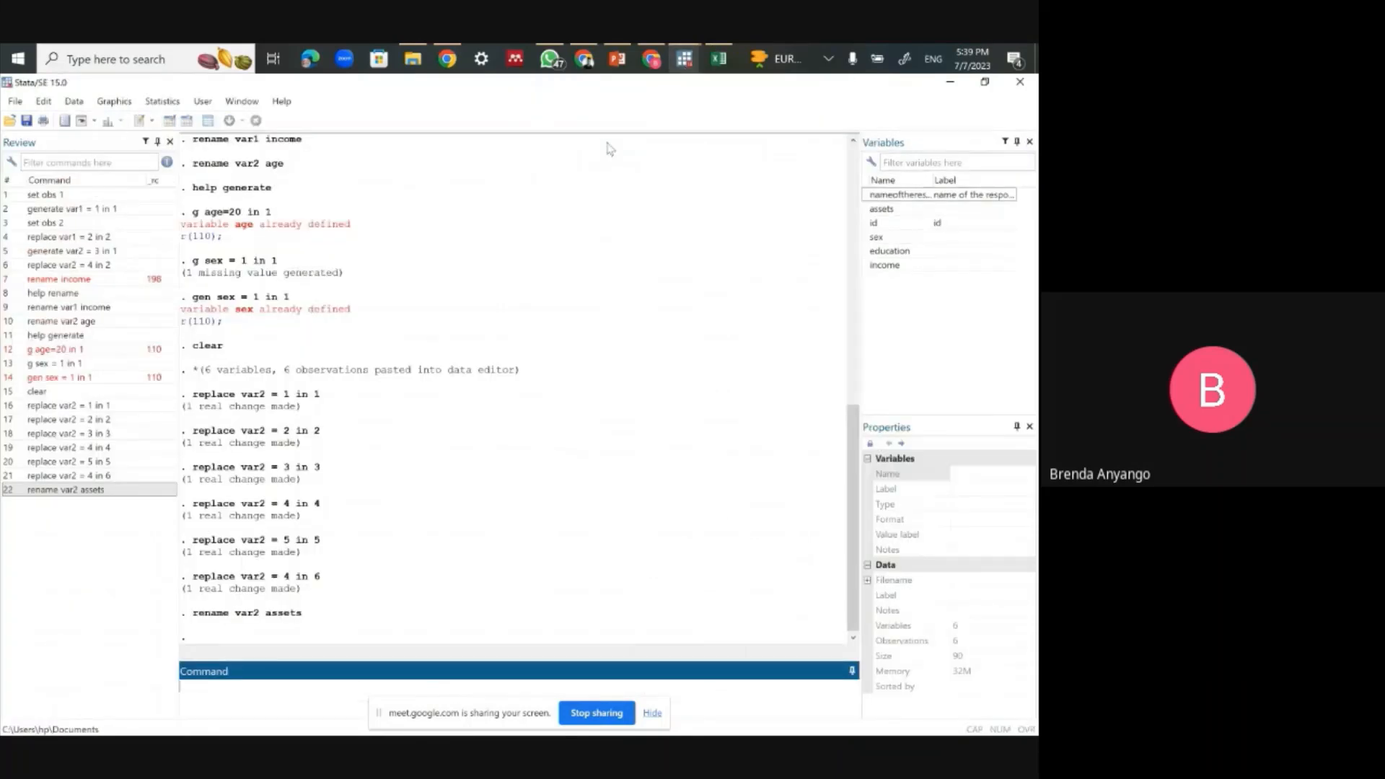
type("gen asset")
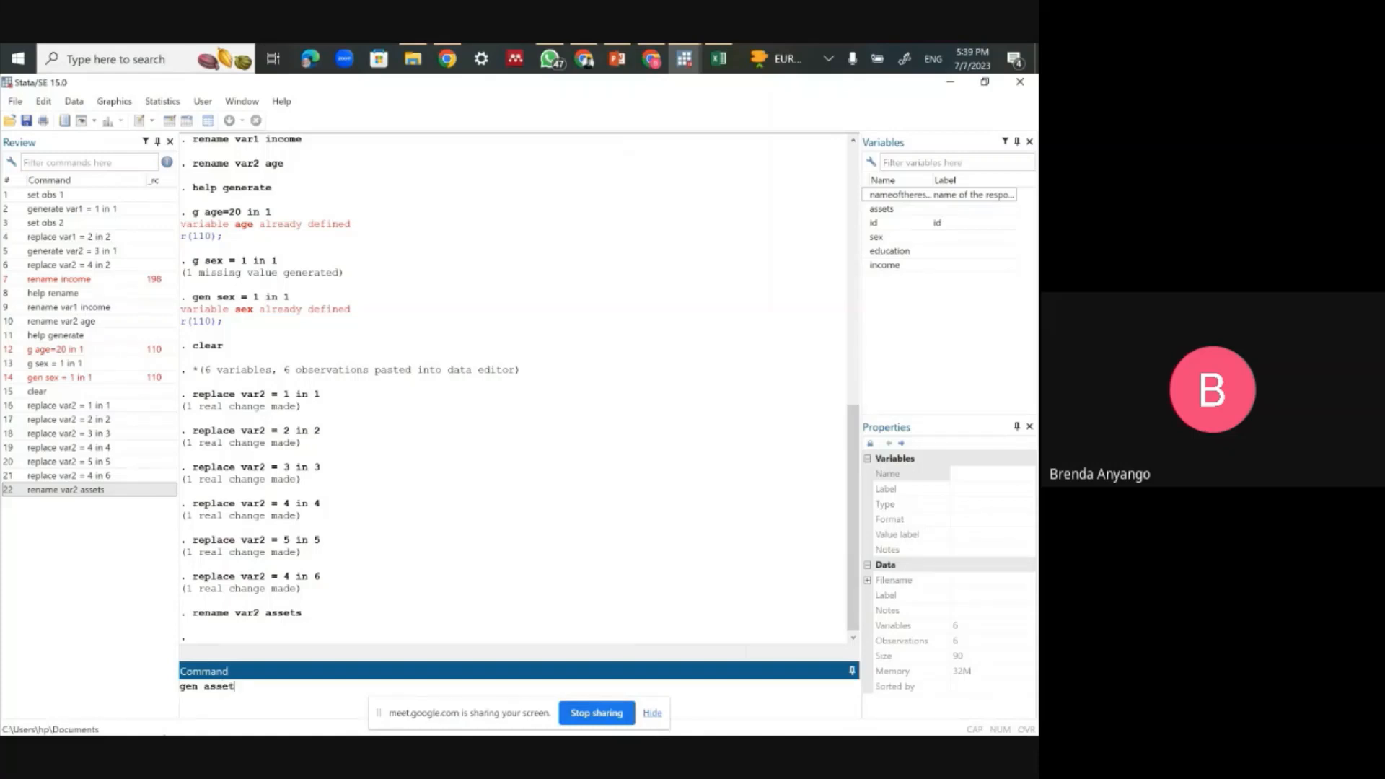
type("s = 1 in 1")
mouse_move(684, 66)
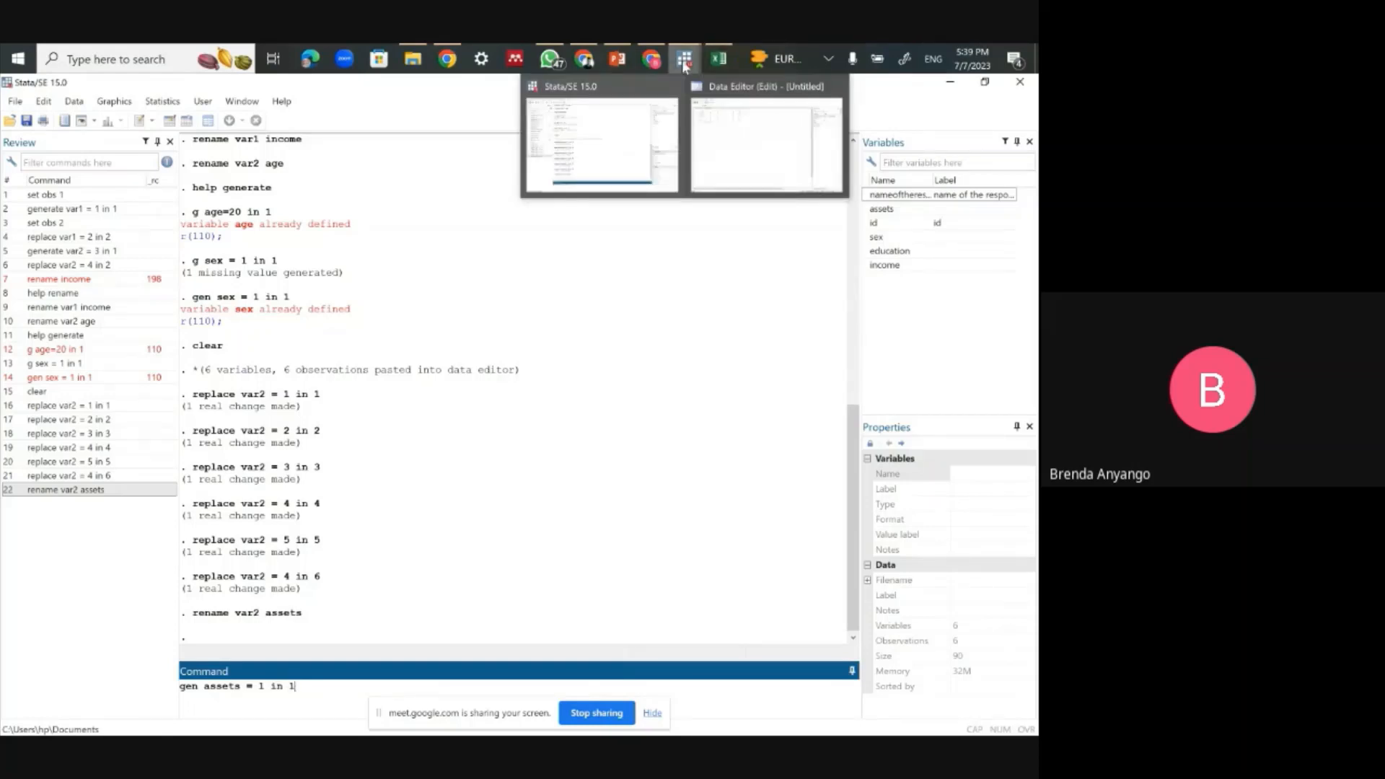
left_click(617, 157)
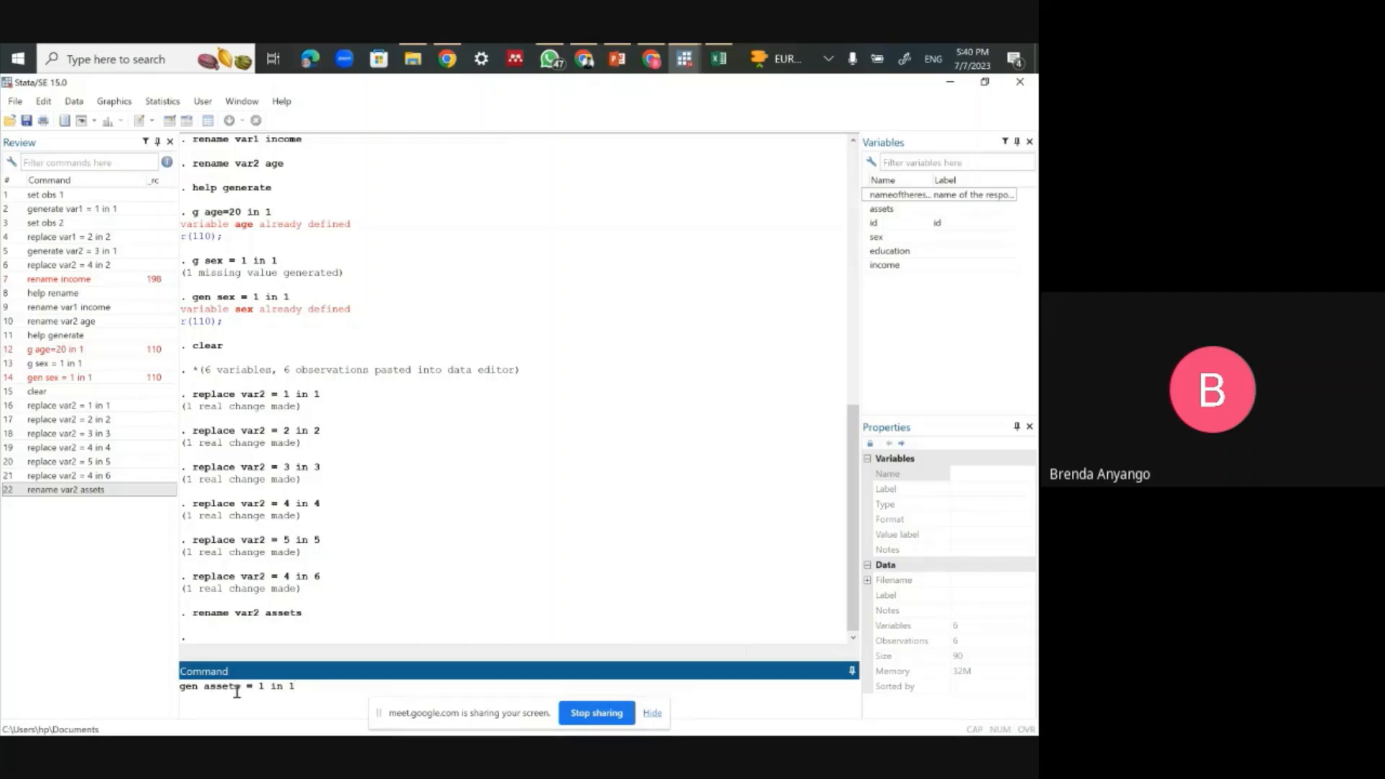
Step: Return to the Data Editor and select the first empty column after income
mouse_move(690, 62)
left_click(174, 126)
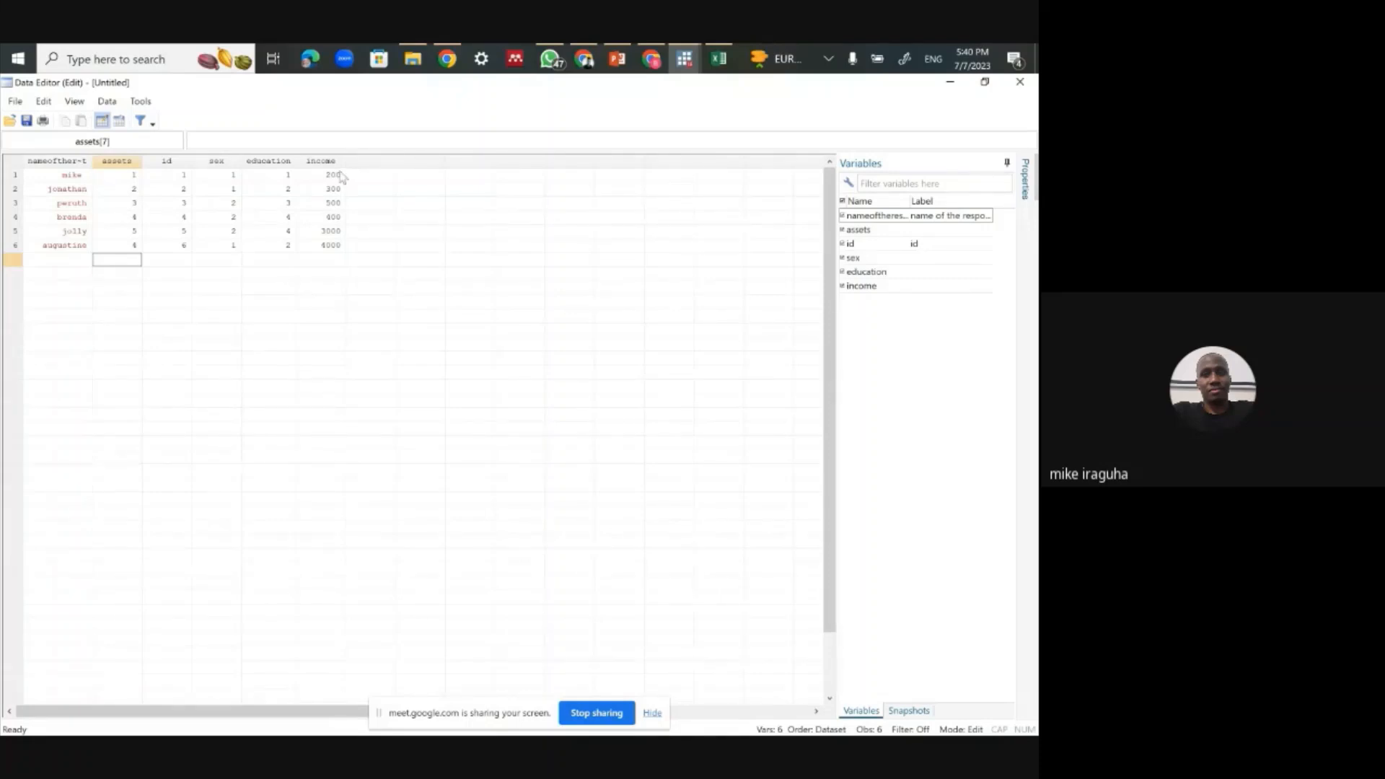
left_click(364, 164)
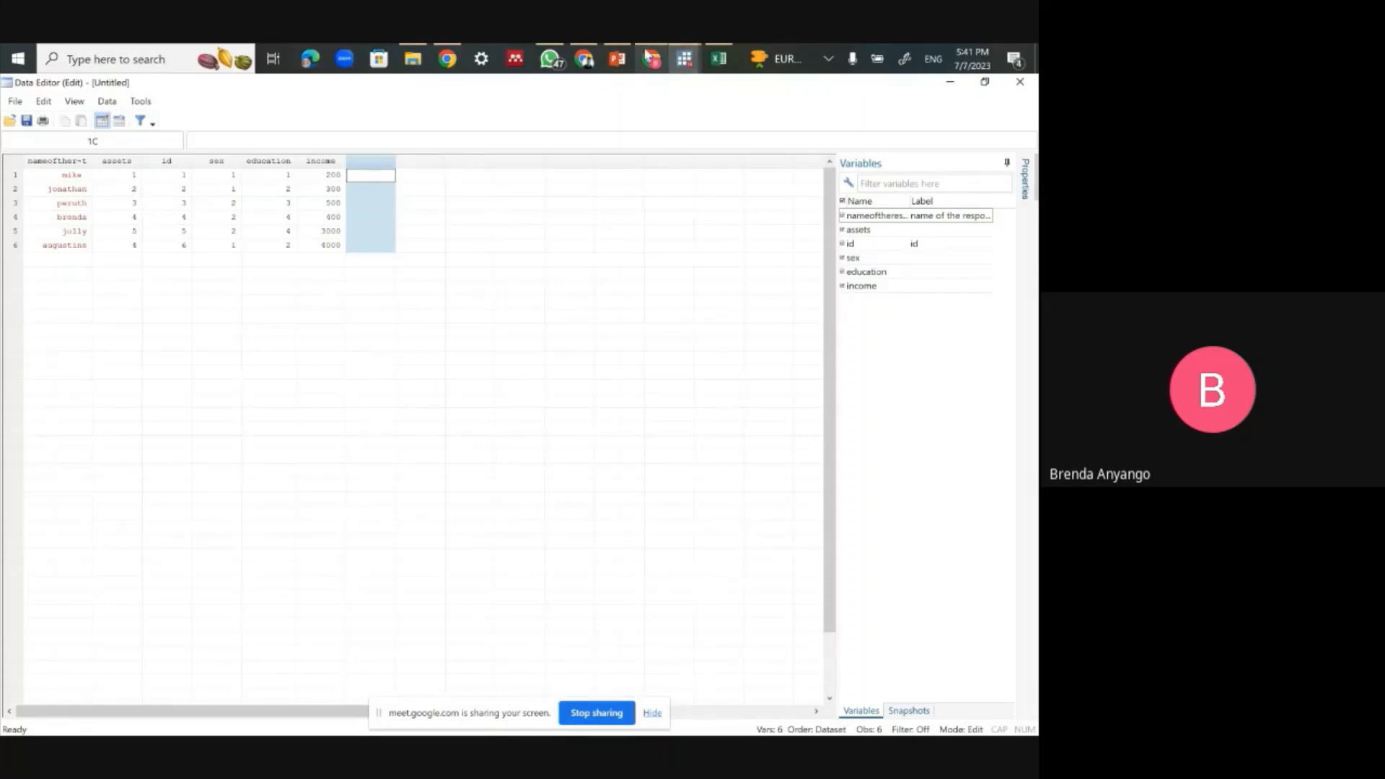
Step: Switch to the Google Meet call in Chrome and admit the waiting participant
mouse_move(647, 56)
left_click(646, 117)
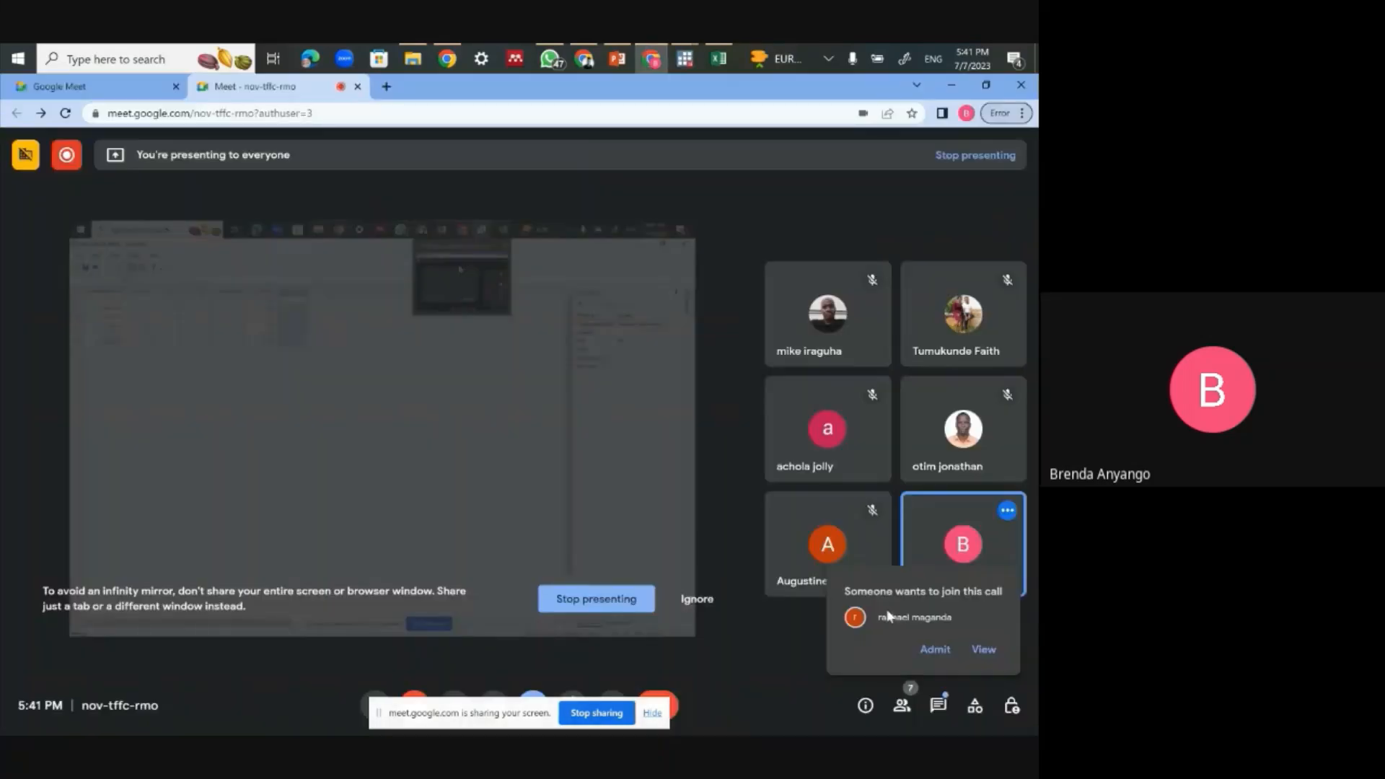
left_click(934, 650)
Step: Return to the Stata Data Editor and select the second empty column after income
mouse_move(685, 58)
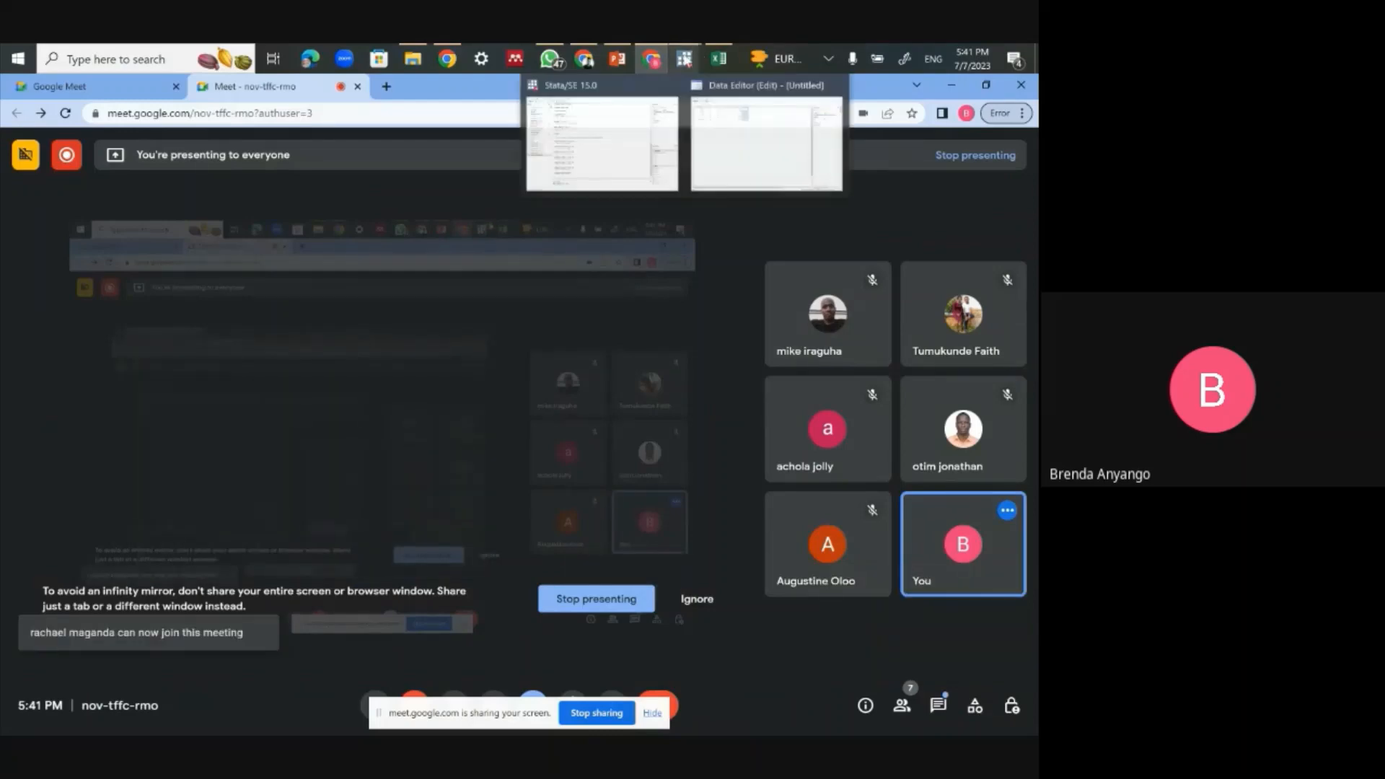
left_click(698, 113)
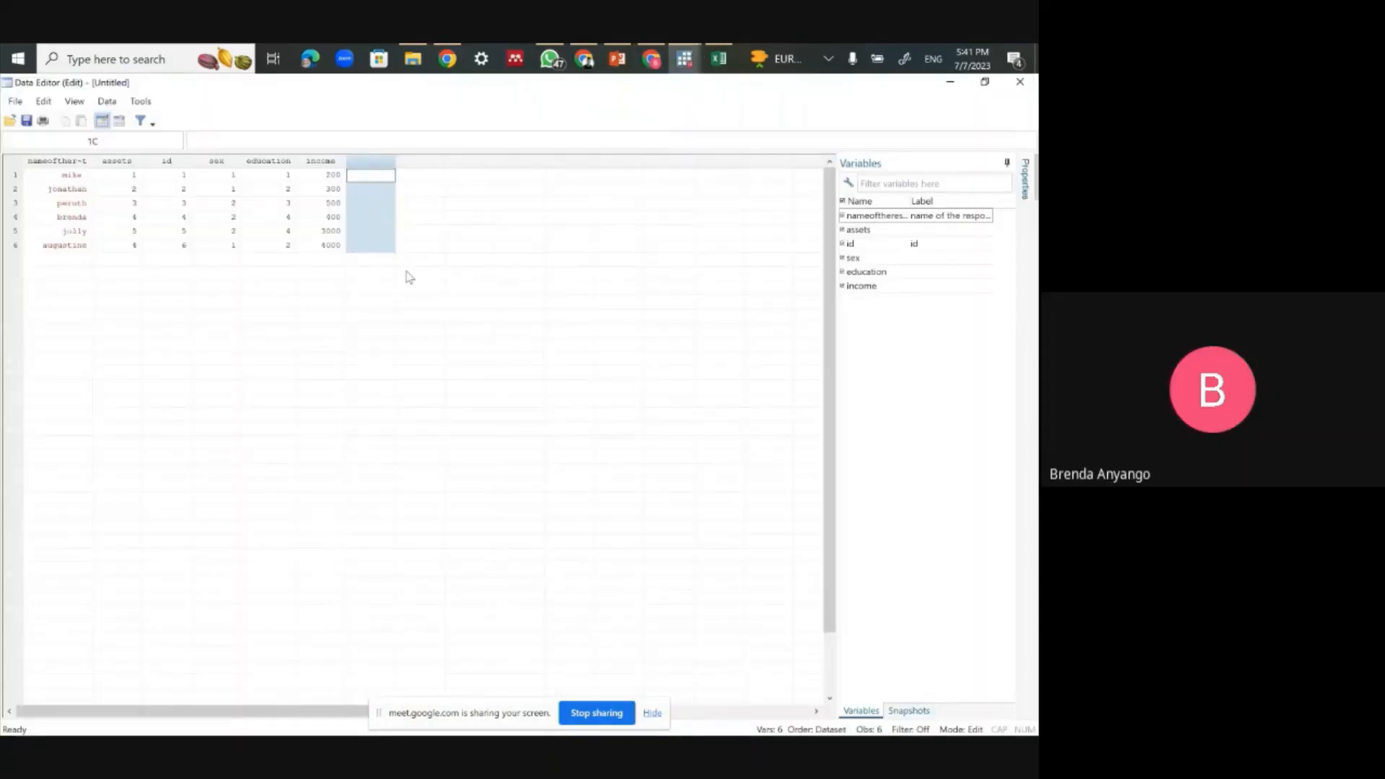
left_click(421, 302)
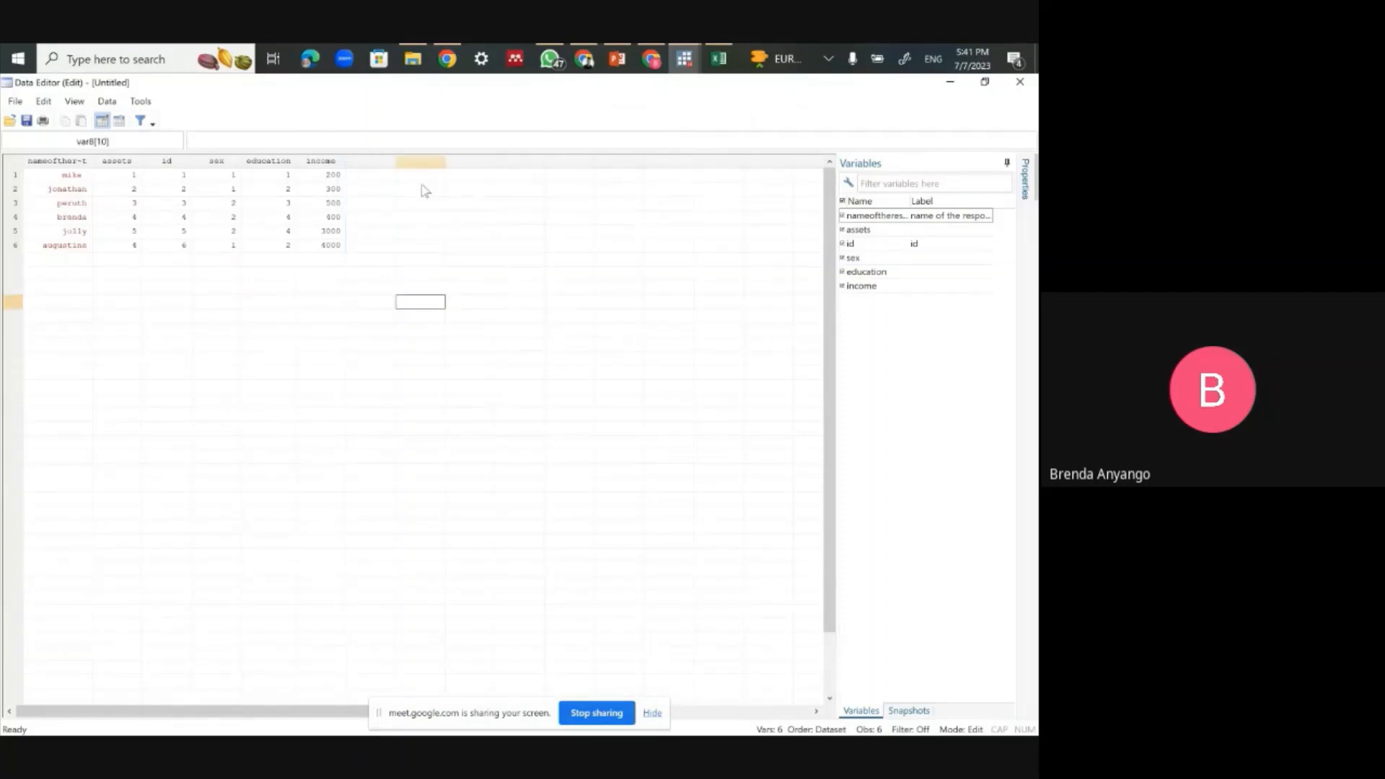
left_click(427, 161)
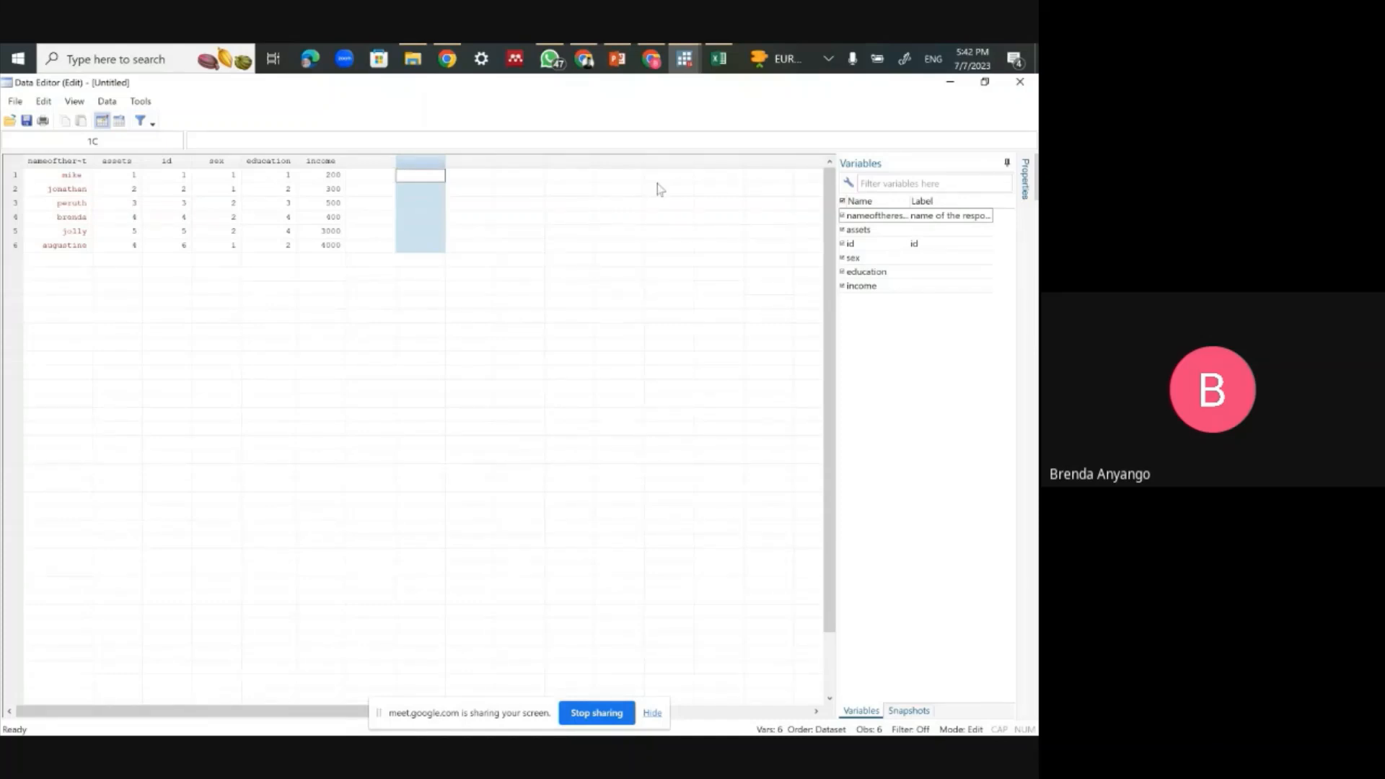
Step: Open the Variables Manager from the main Stata window and select the sex variable
mouse_move(685, 58)
left_click(623, 138)
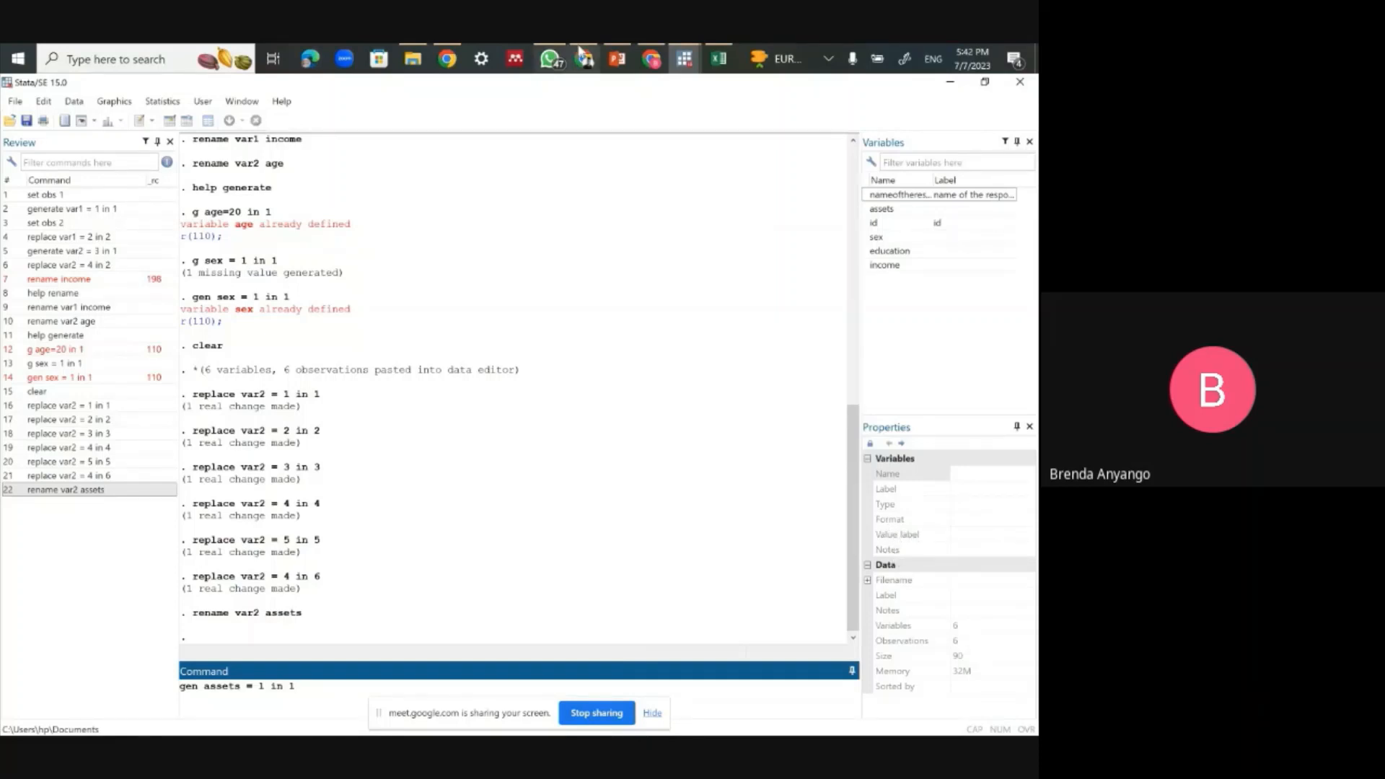
mouse_move(689, 65)
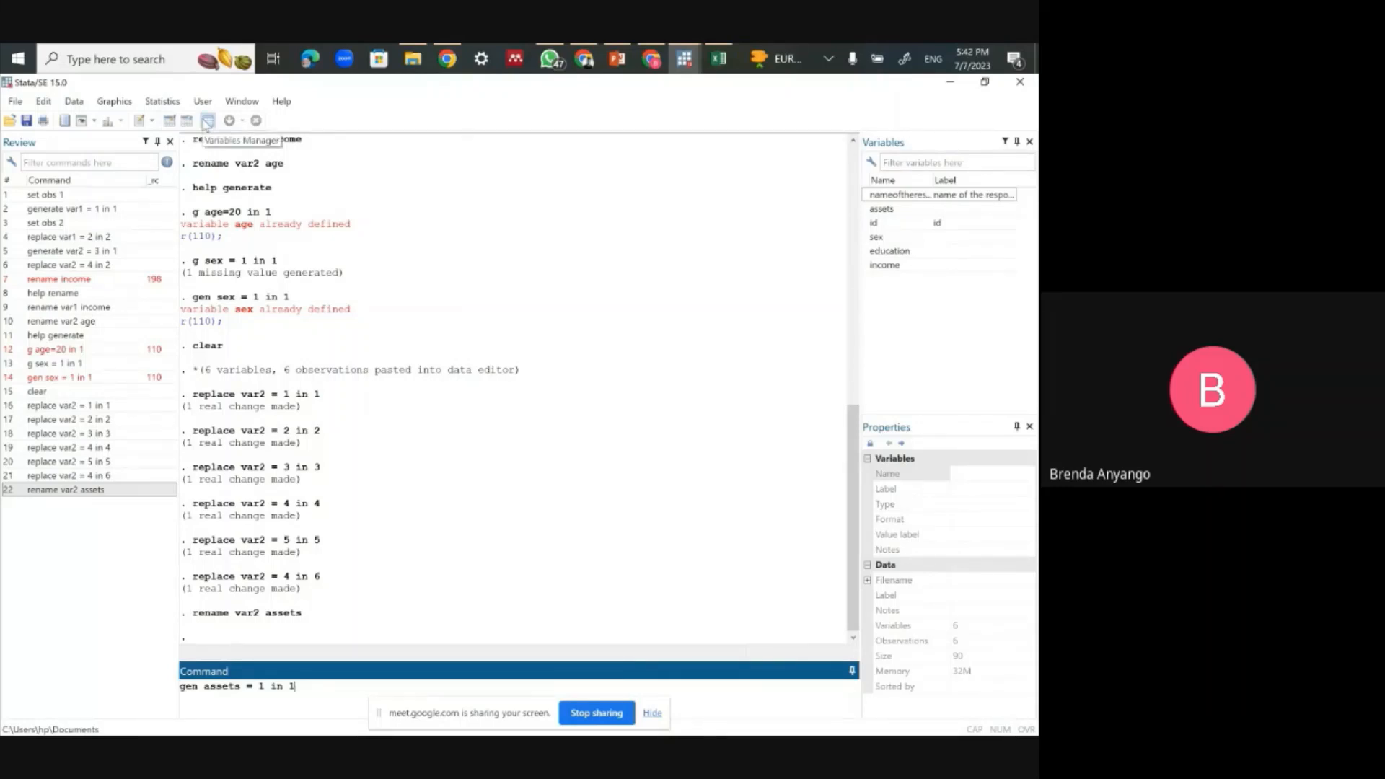
left_click(206, 121)
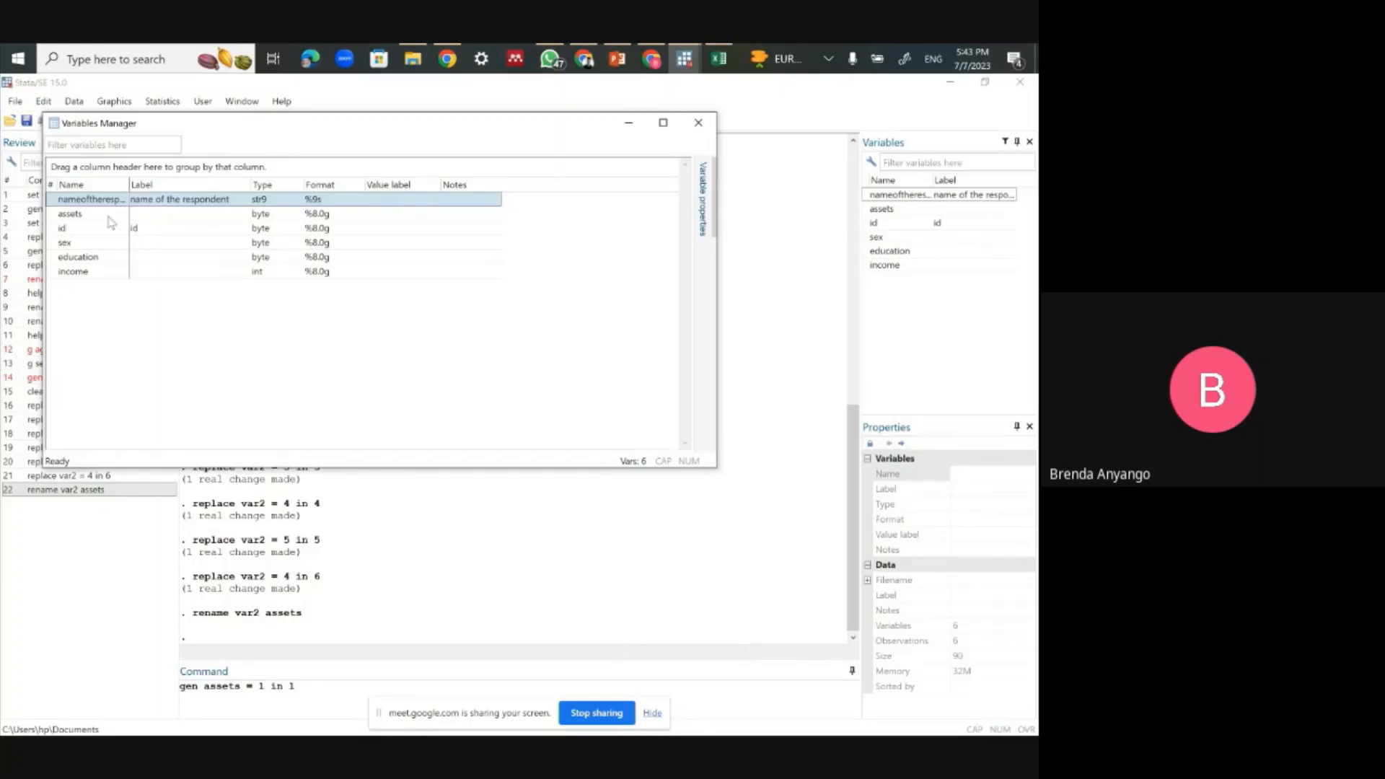
left_click(77, 247)
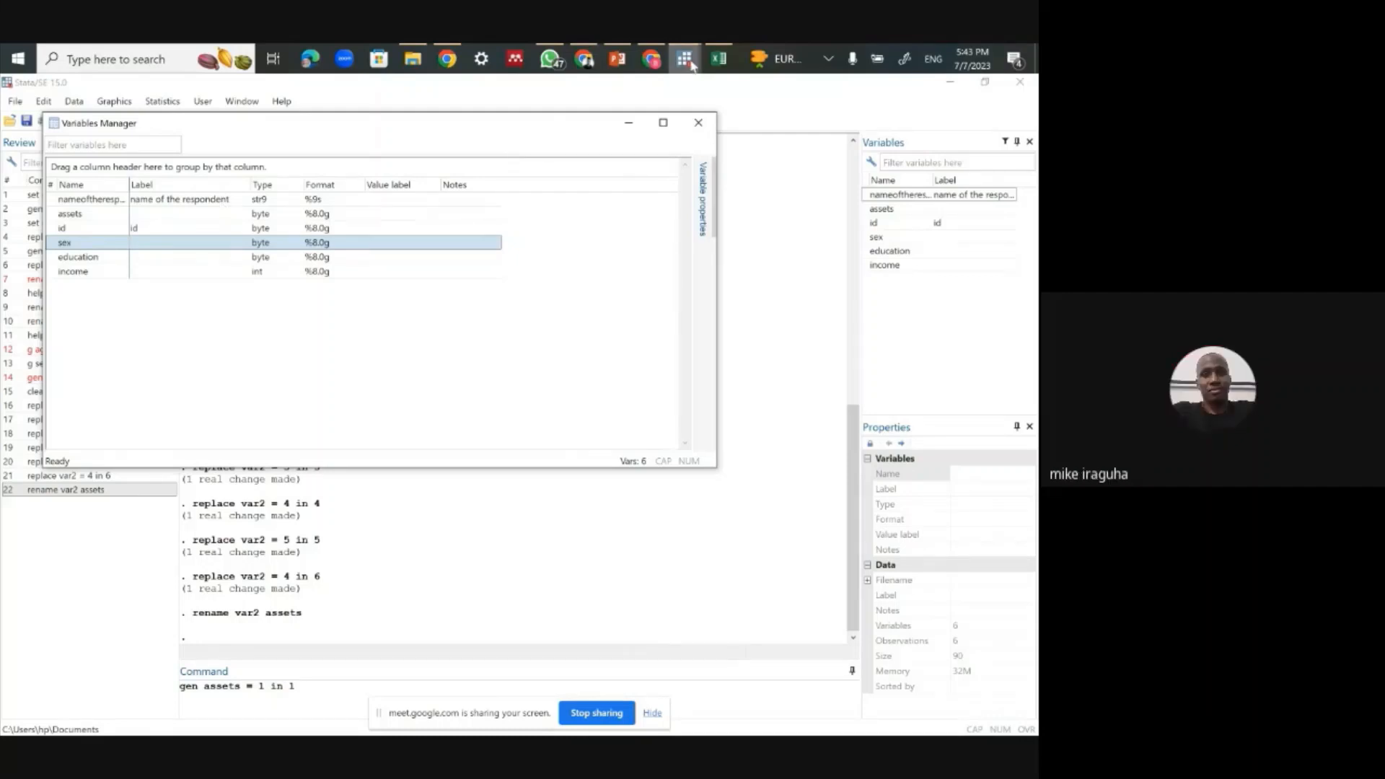
Step: Review the dataset in the Data Editor, the variable list in the Variables Manager and the properties in the main Stata window
left_click(672, 160)
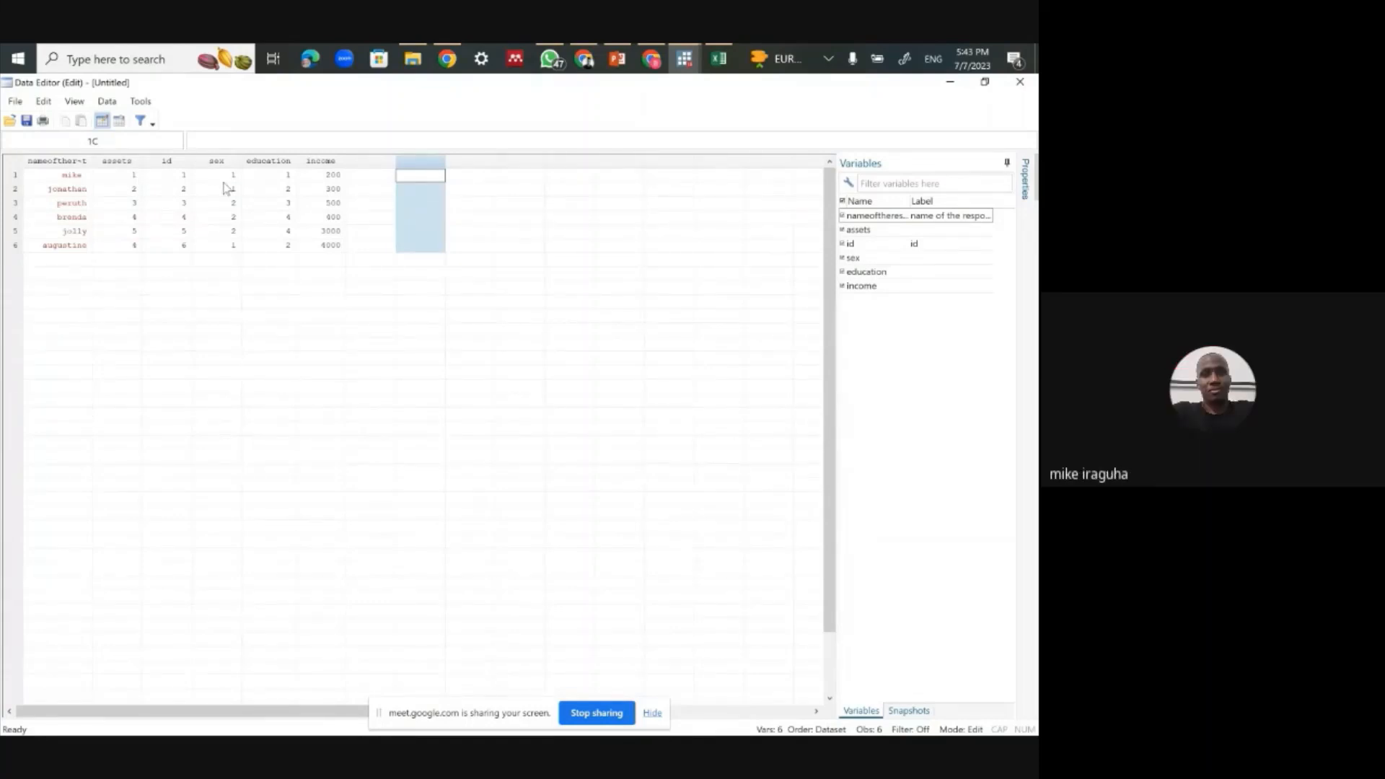
left_click(685, 60)
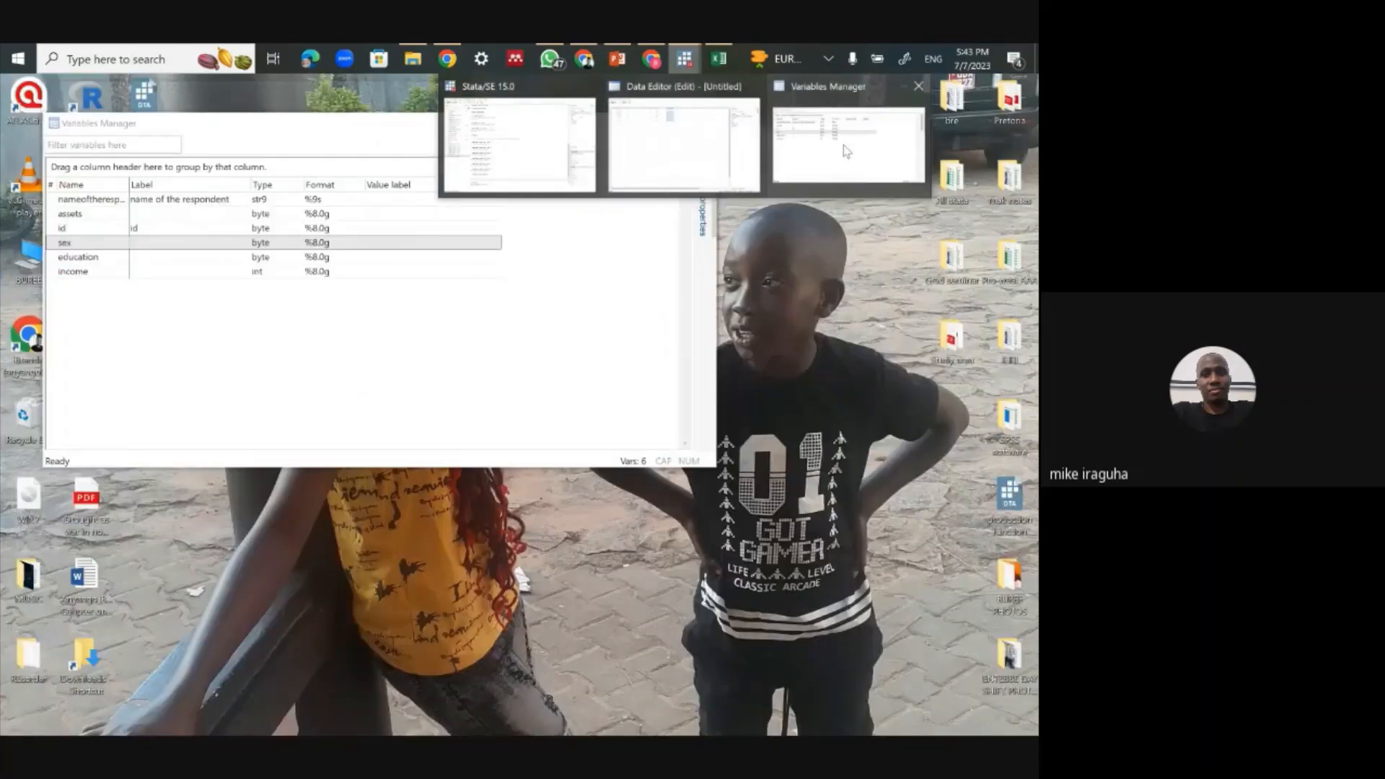
left_click(847, 151)
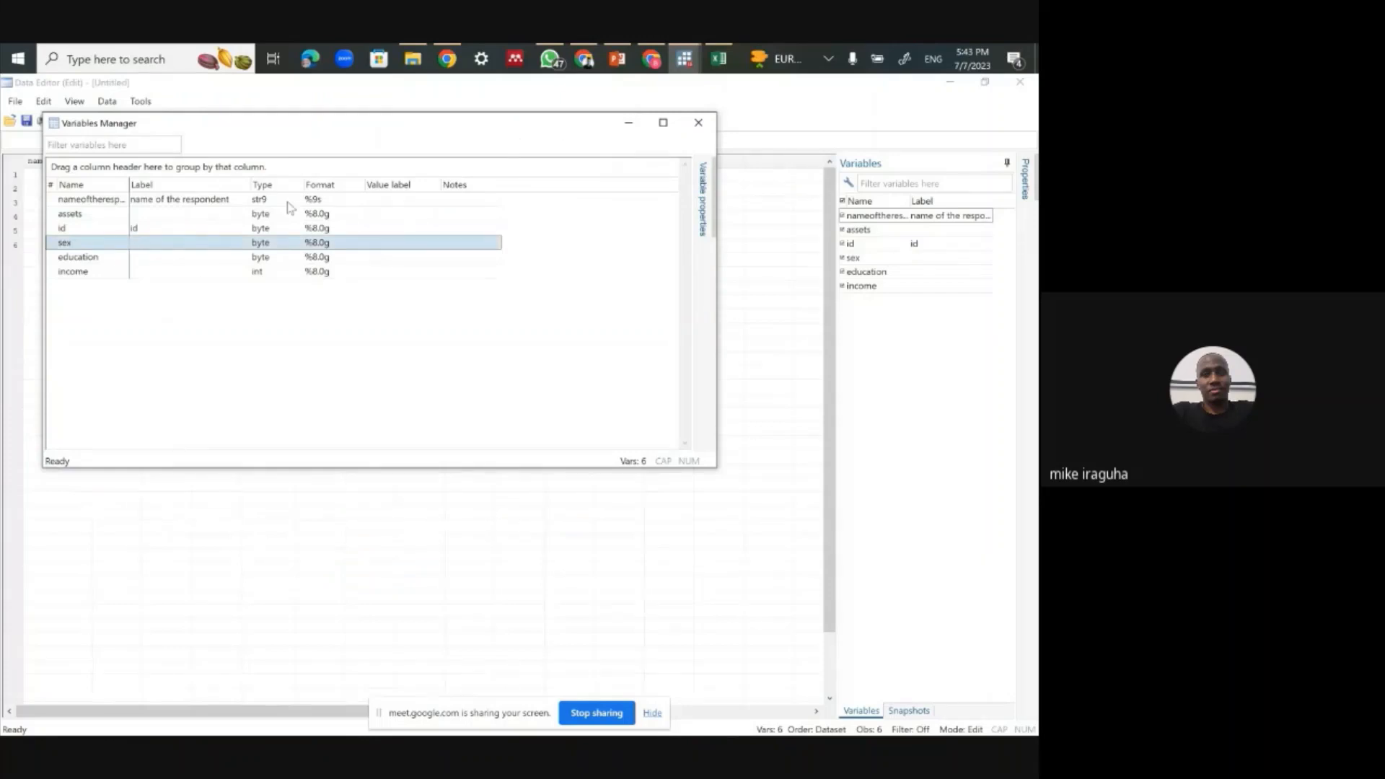
left_click(628, 124)
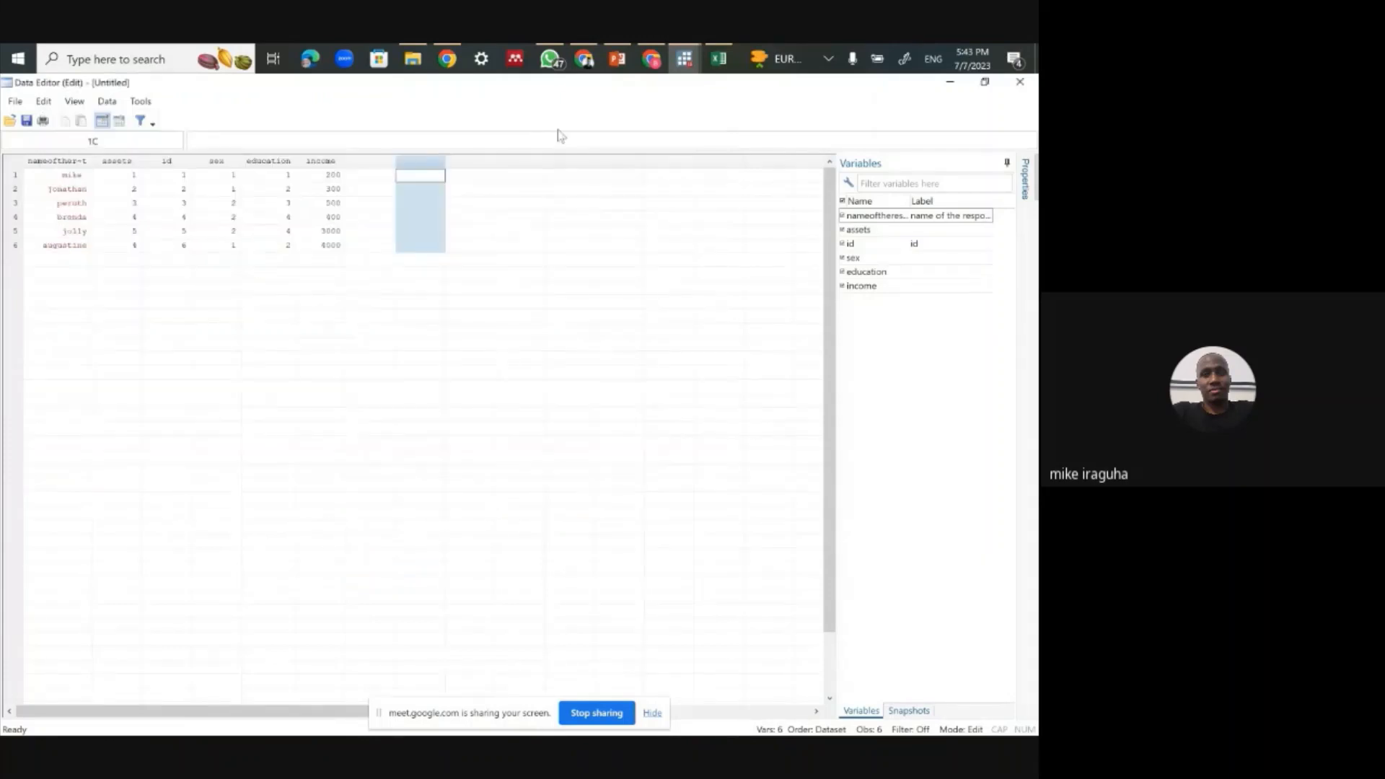
mouse_move(684, 61)
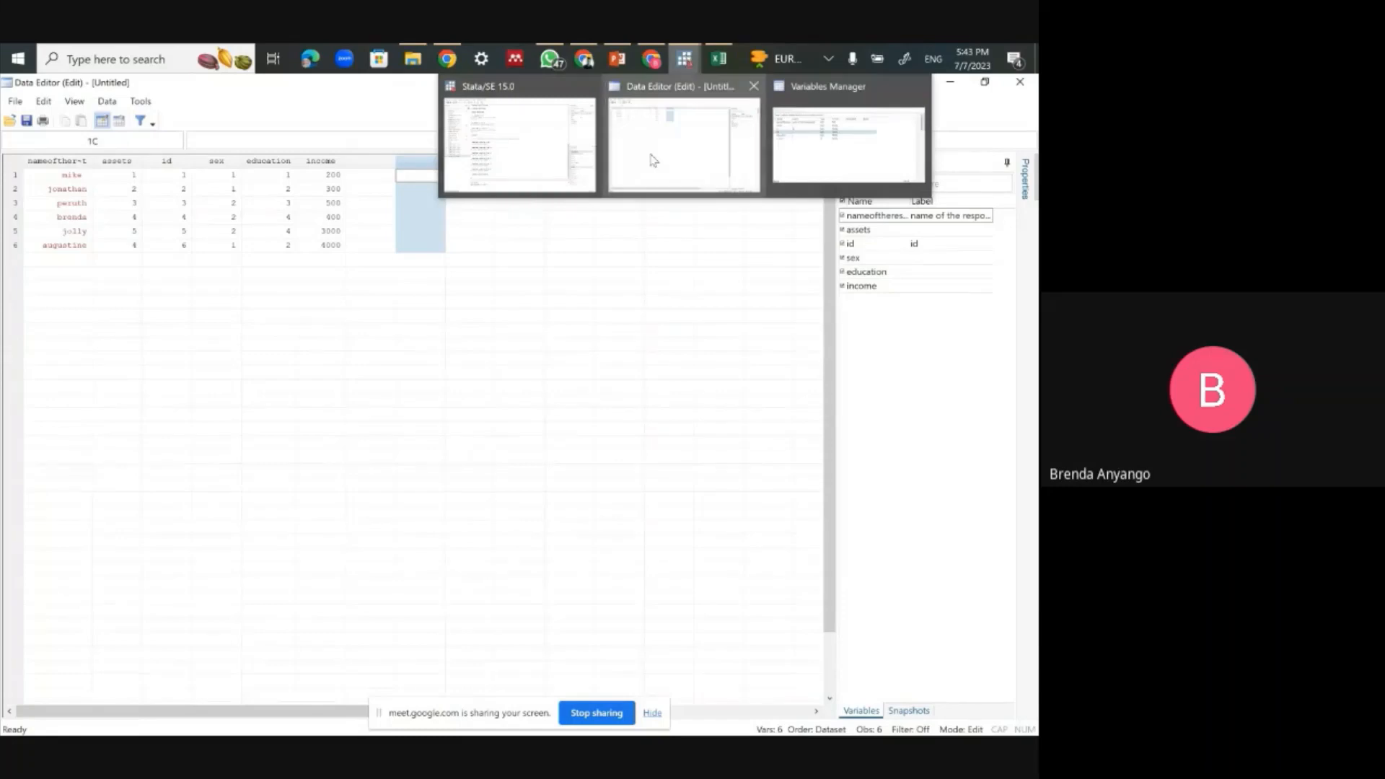
left_click(523, 158)
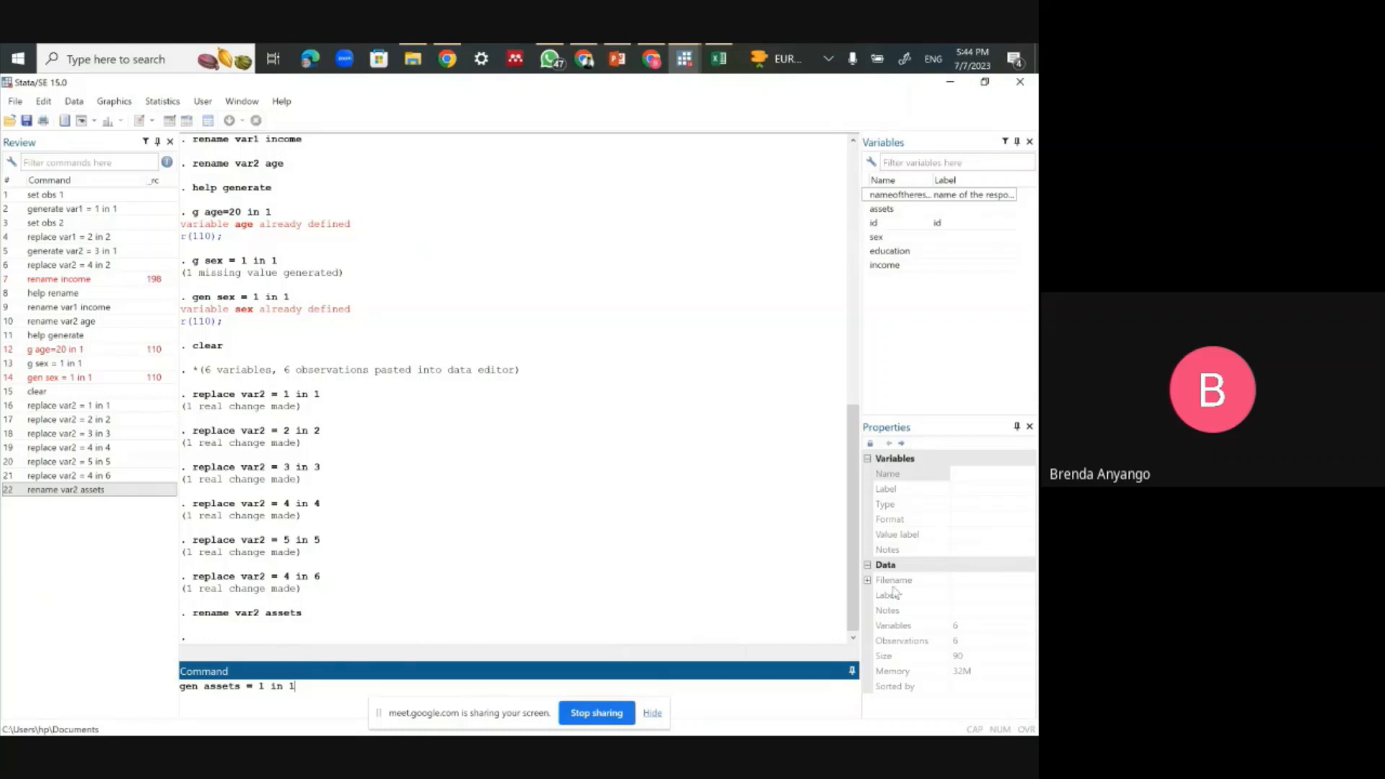
left_click(958, 470)
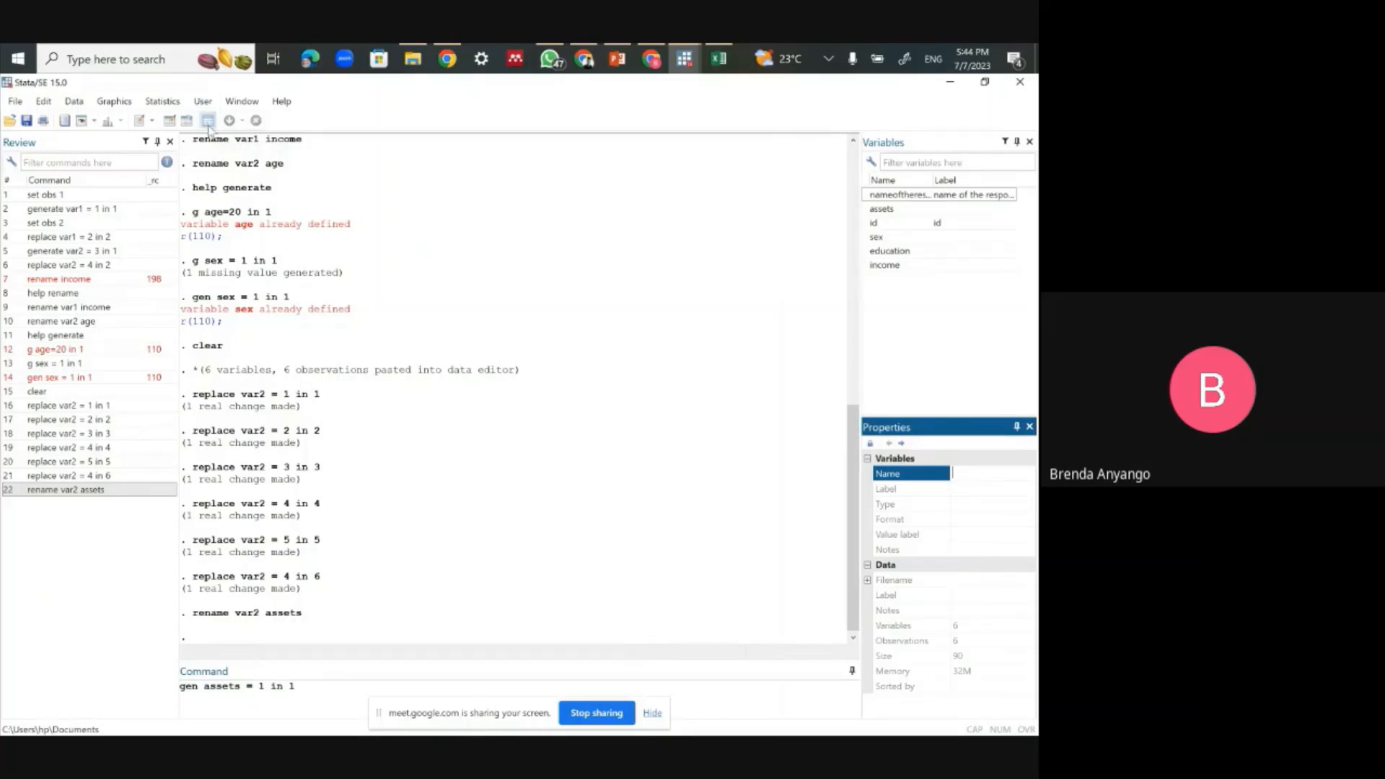
left_click(209, 123)
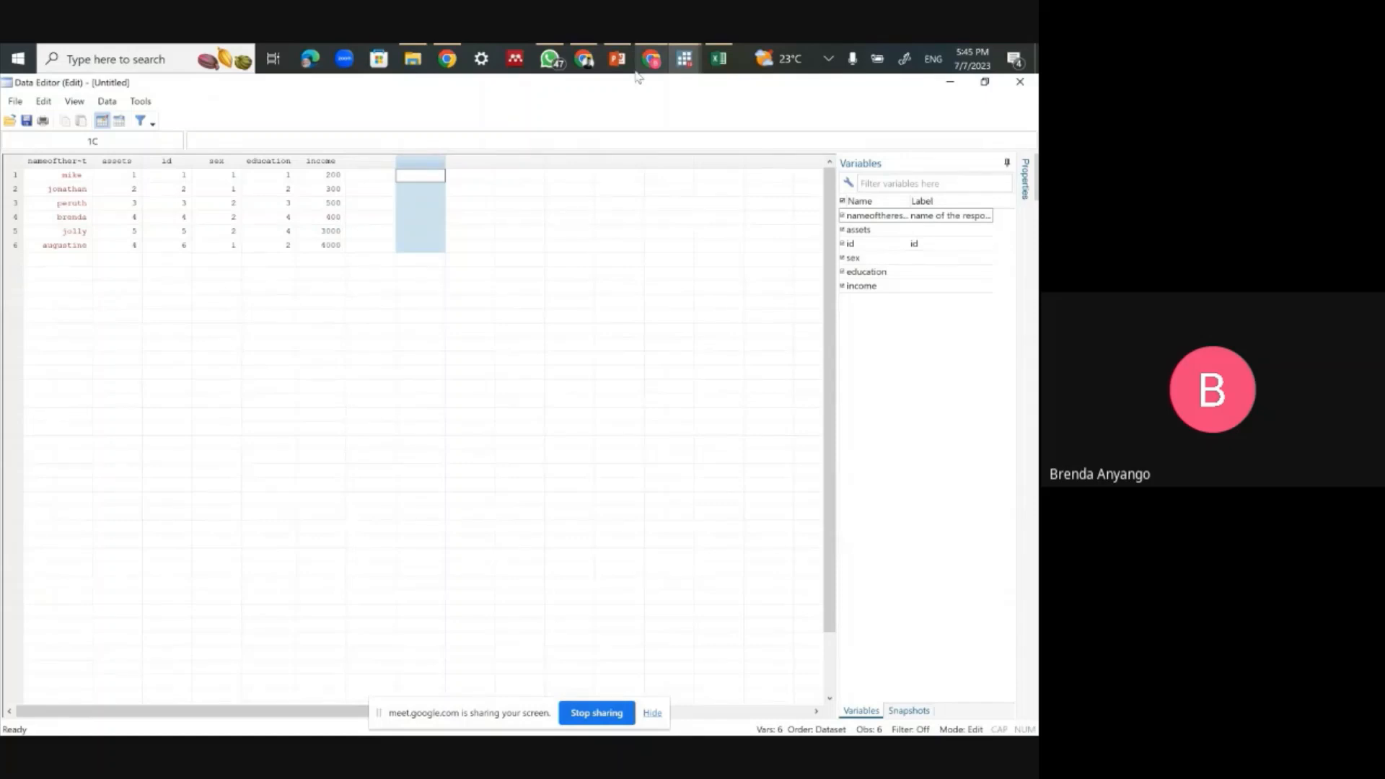
Step: Replace the pending gen assets command in the main Stata window with tab sex and run it
mouse_move(692, 62)
left_click(519, 134)
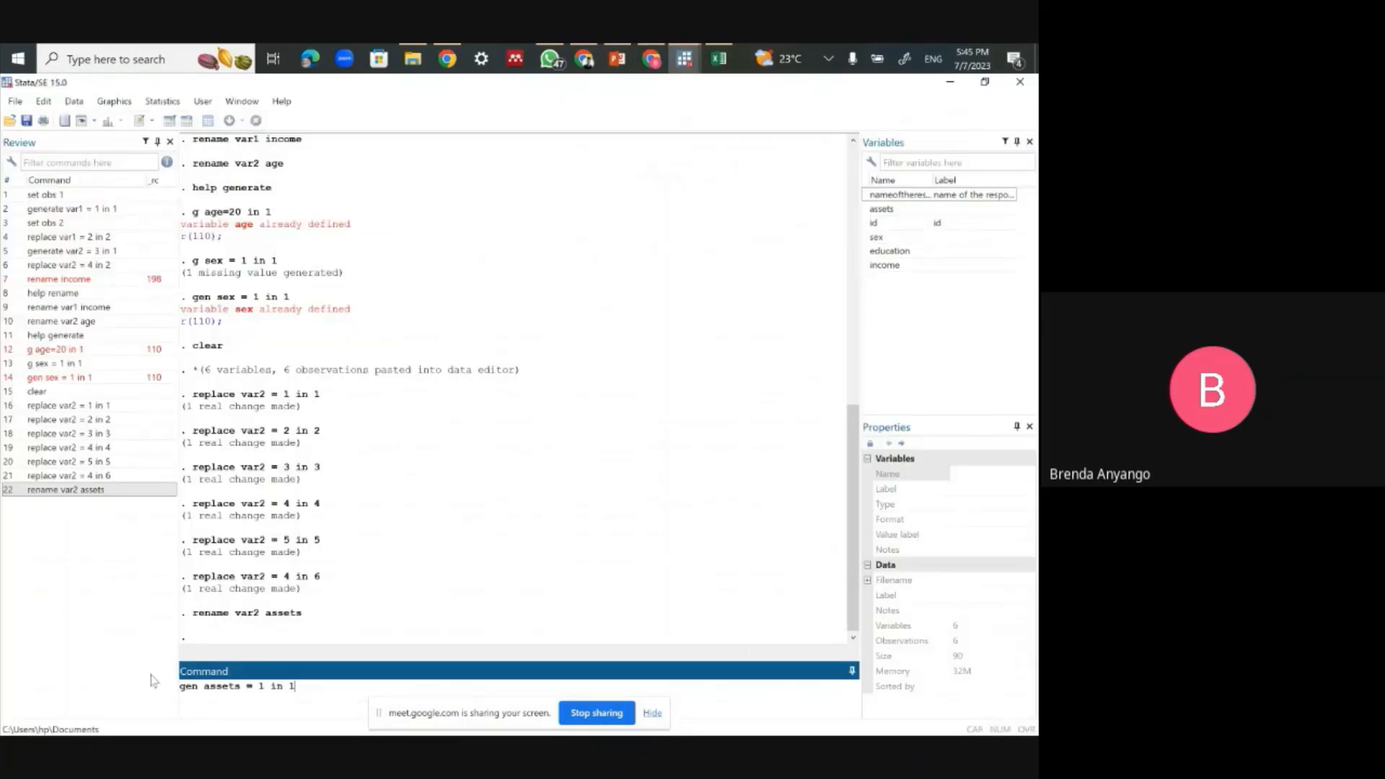
key("BackSpace")
key("BackSpace")
key("BackSpace")
key("BackSpace")
key("BackSpace")
key("BackSpace")
key("BackSpace")
key("BackSpace")
key("BackSpace")
key("BackSpace")
key("BackSpace")
key("BackSpace")
key("BackSpace")
key("BackSpace")
key("BackSpace")
key("BackSpace")
key("BackSpace")
key("BackSpace")
key("BackSpace")
type("tab sex")
key("Return")
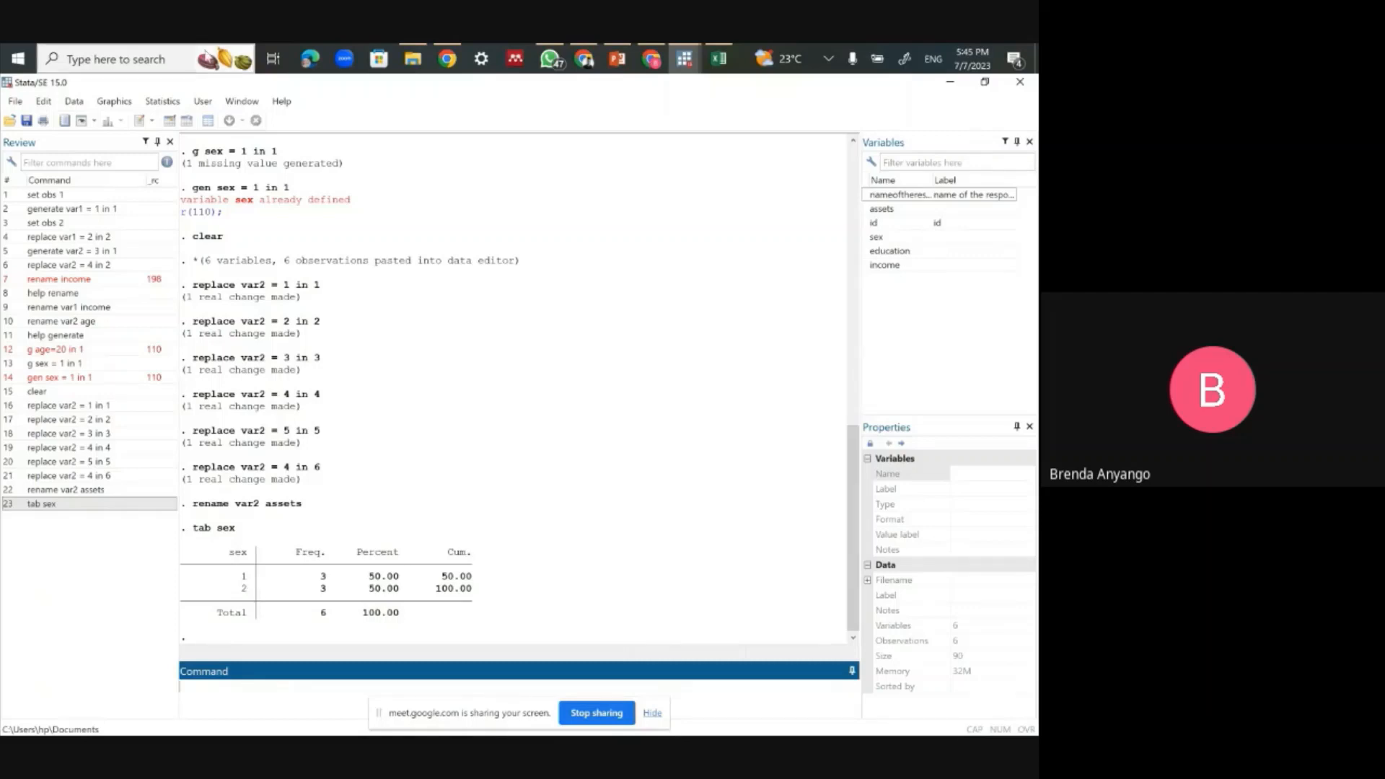
Step: Compare the variable types and formats in the Variables Manager with the values in the Data Editor
left_click(207, 121)
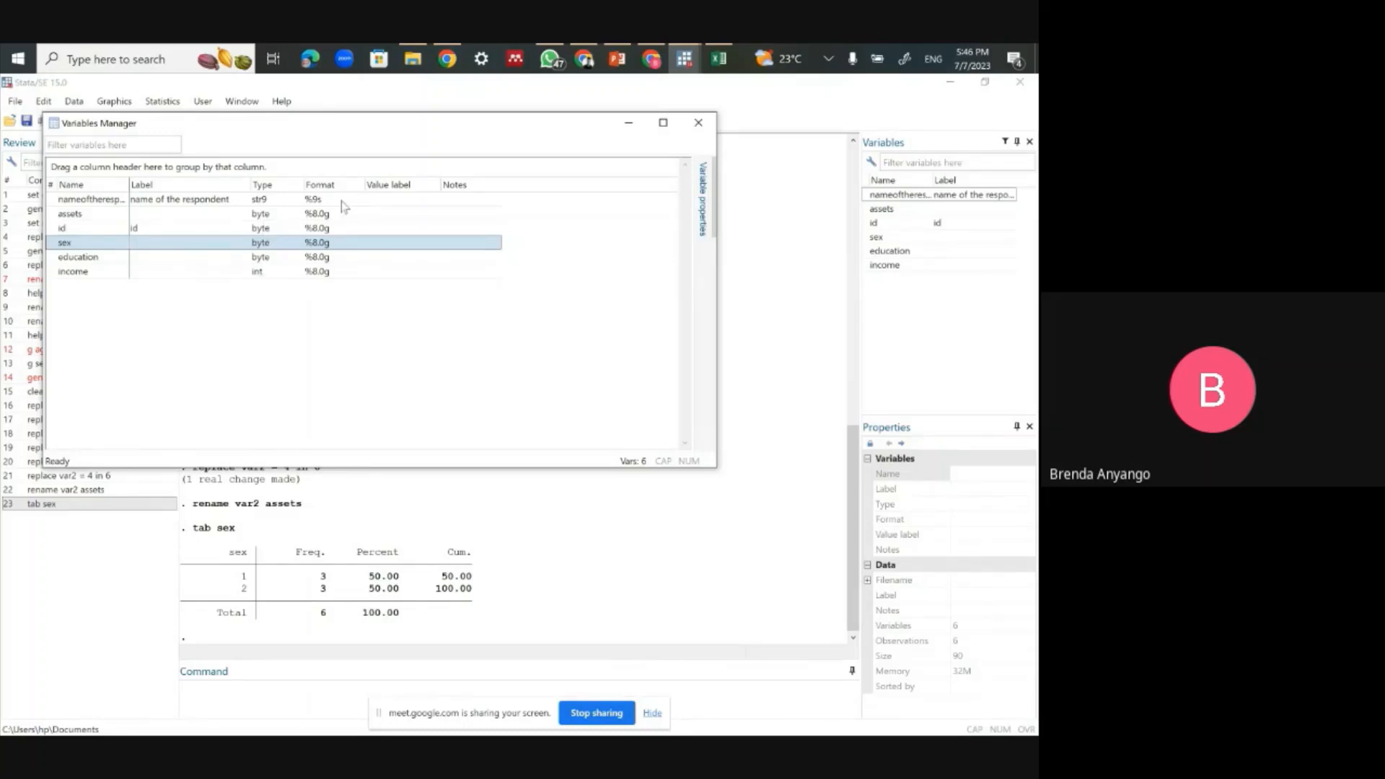
mouse_move(684, 59)
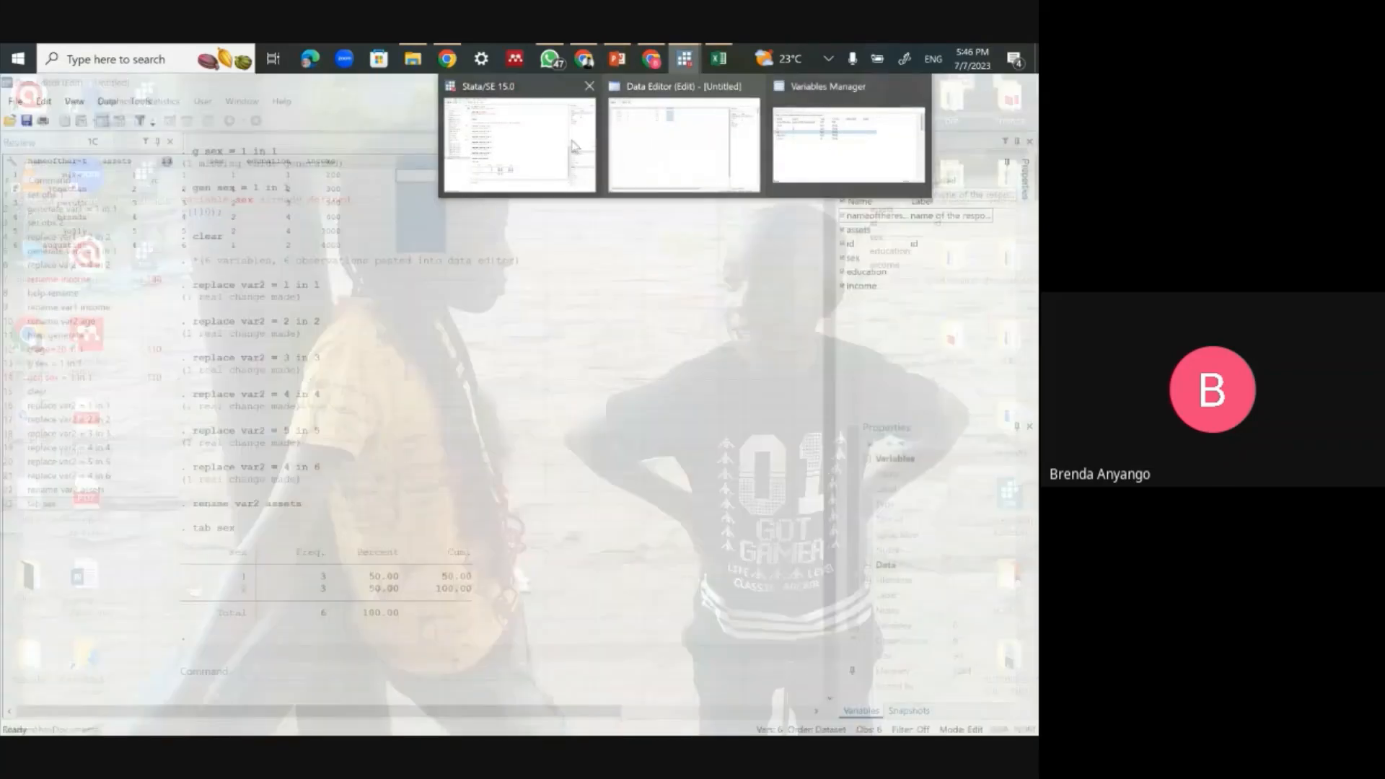
left_click(574, 146)
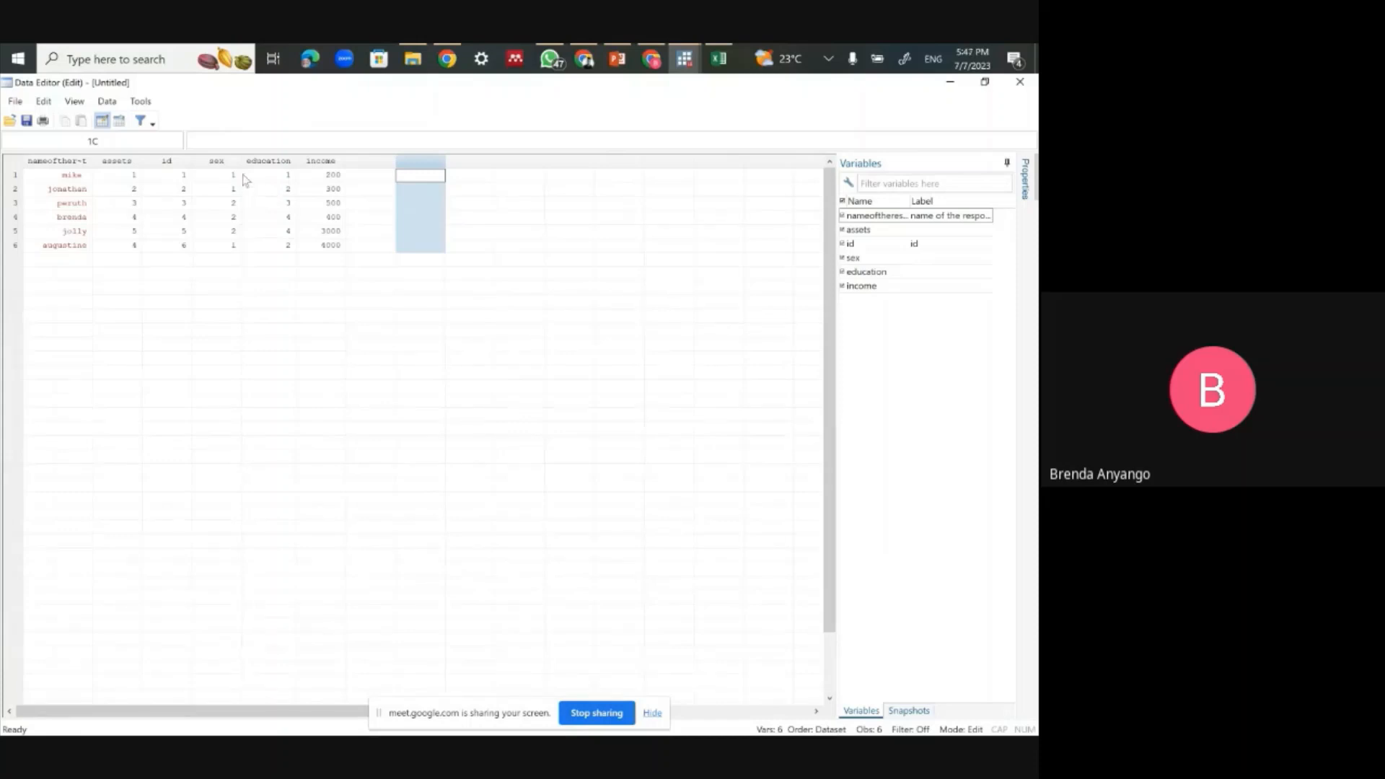
mouse_move(685, 58)
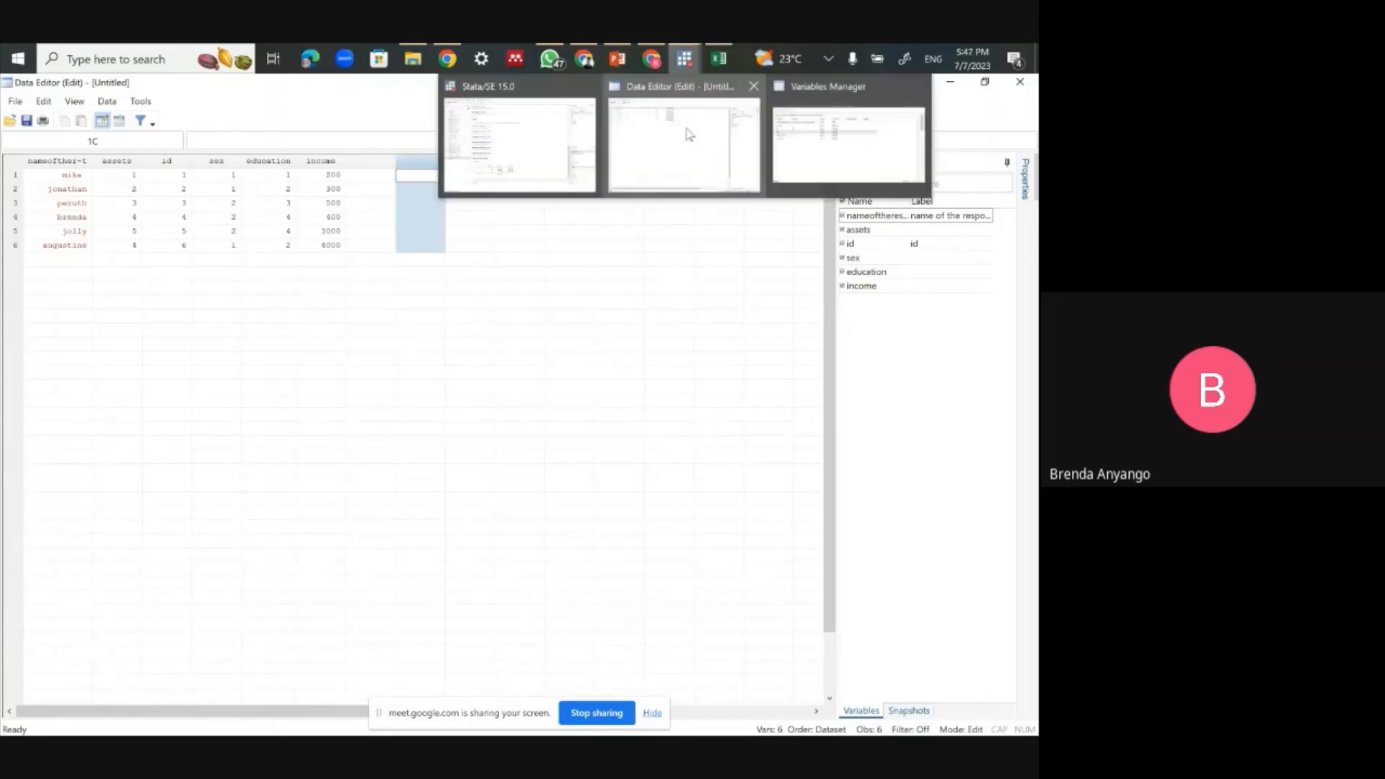
left_click(689, 134)
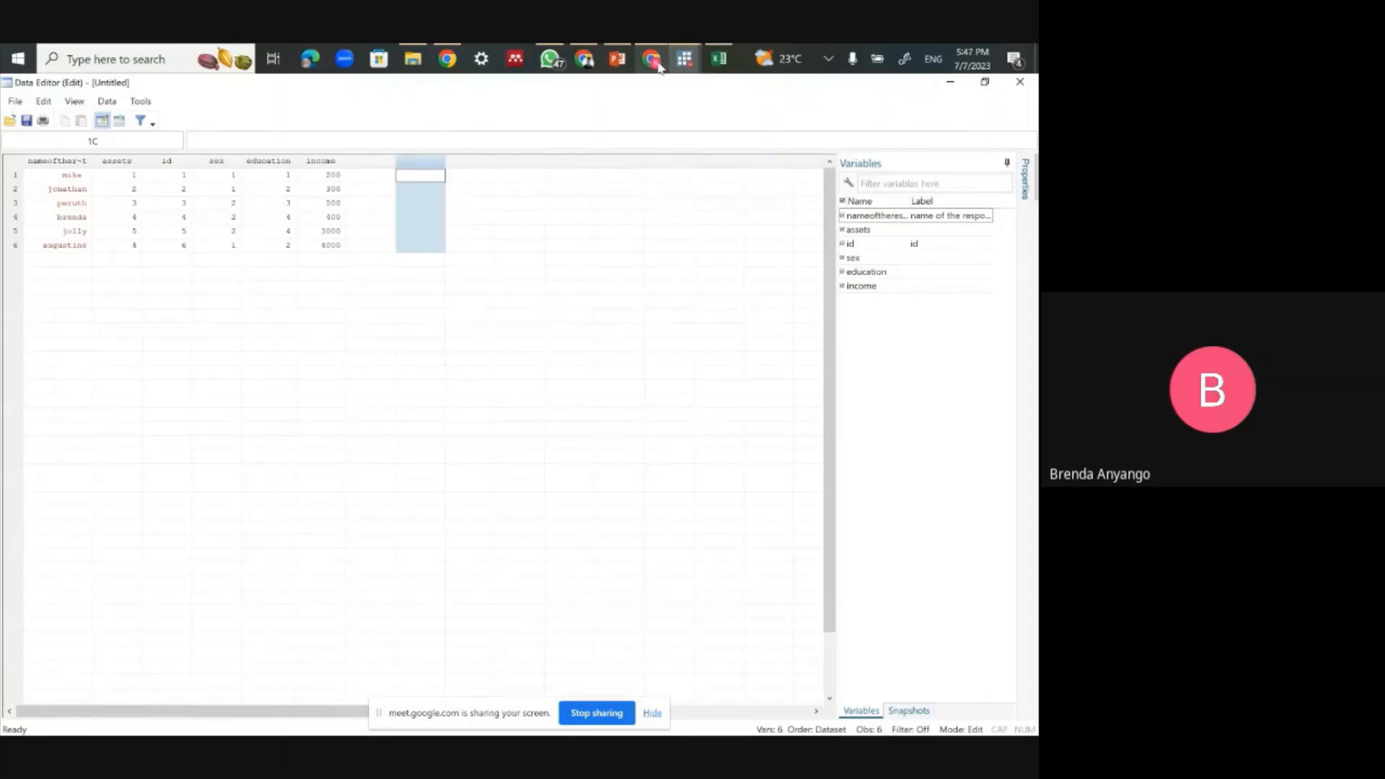
mouse_move(685, 58)
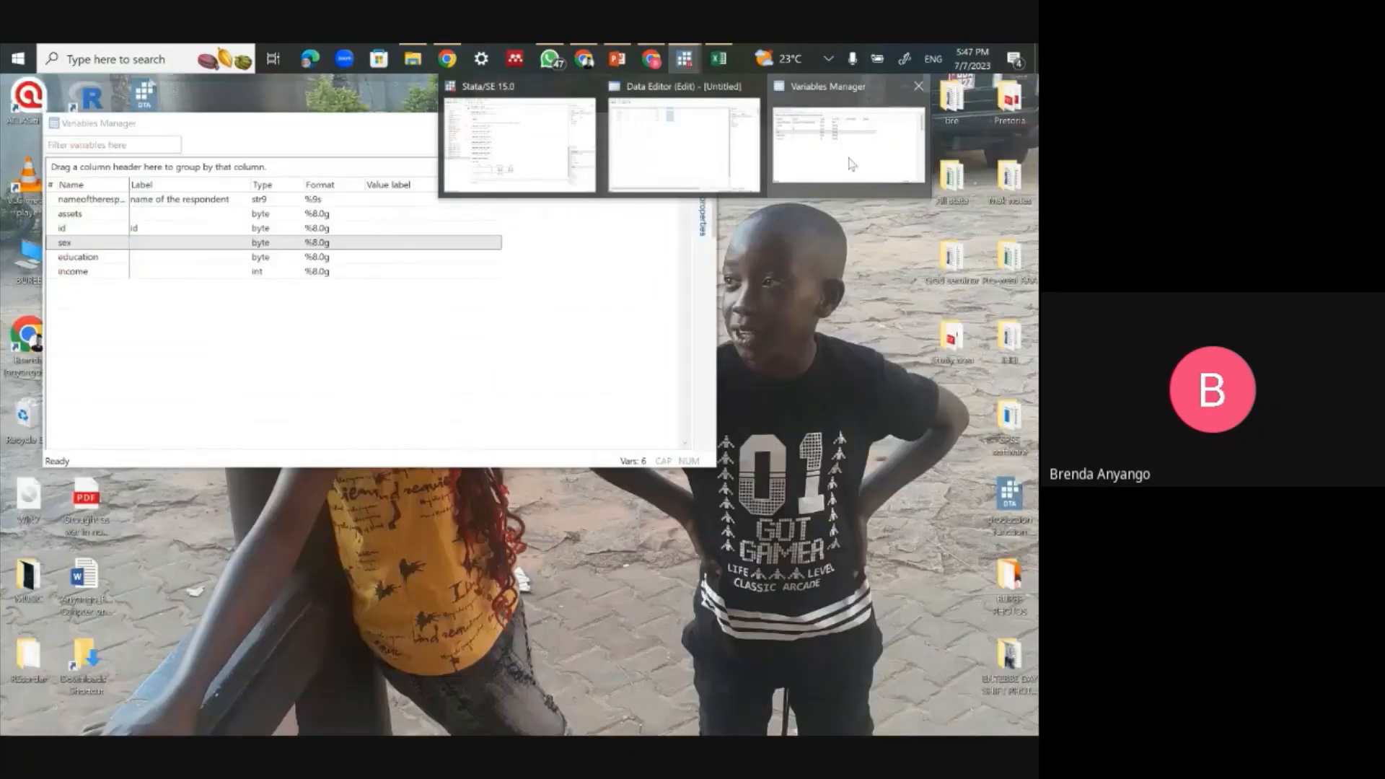
left_click(850, 164)
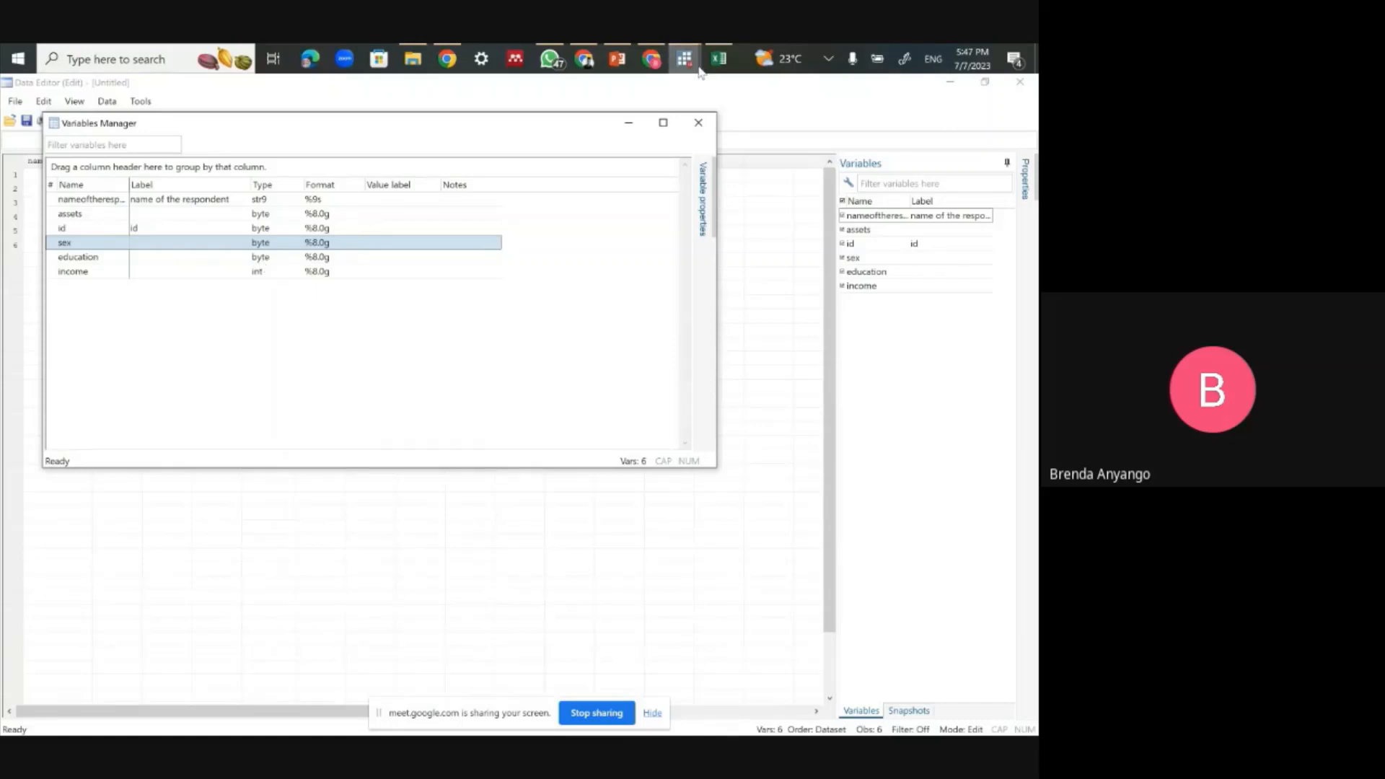
mouse_move(704, 71)
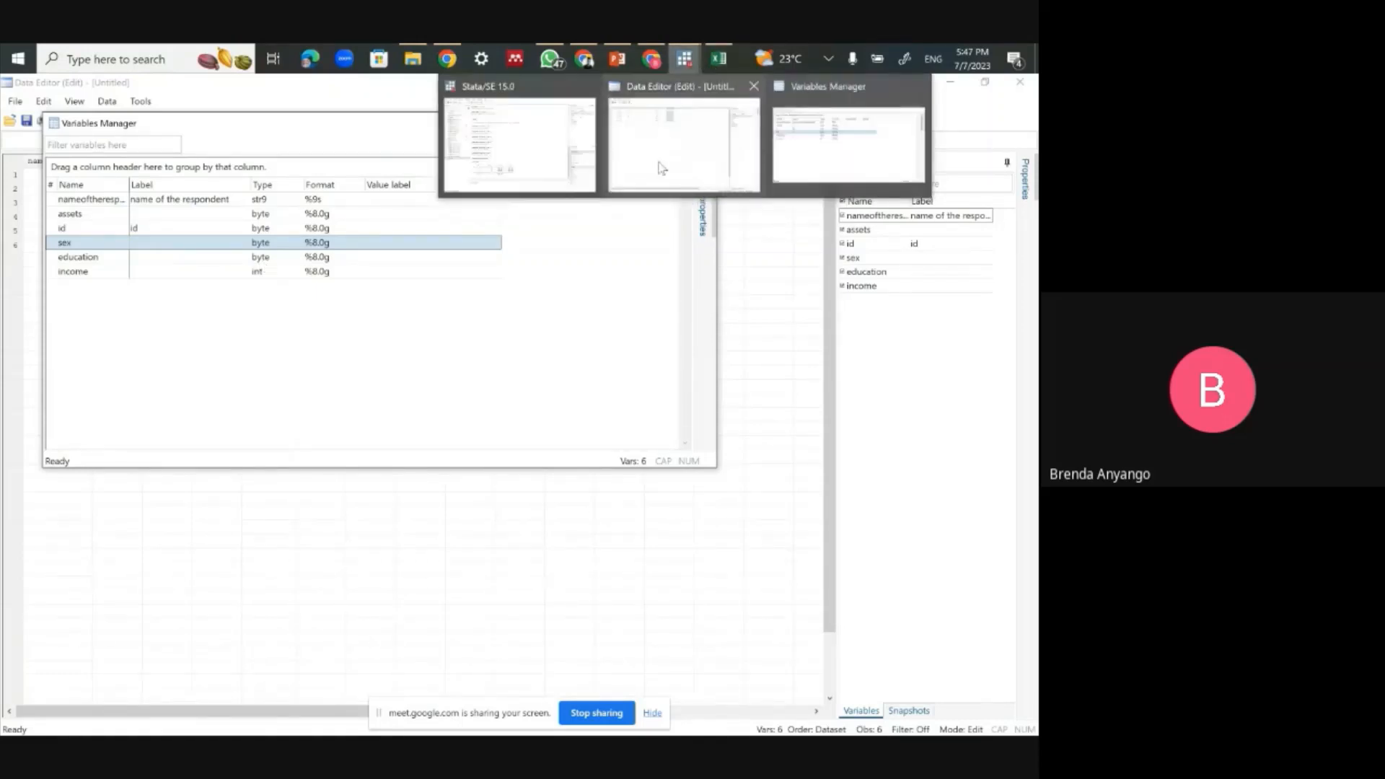
left_click(661, 168)
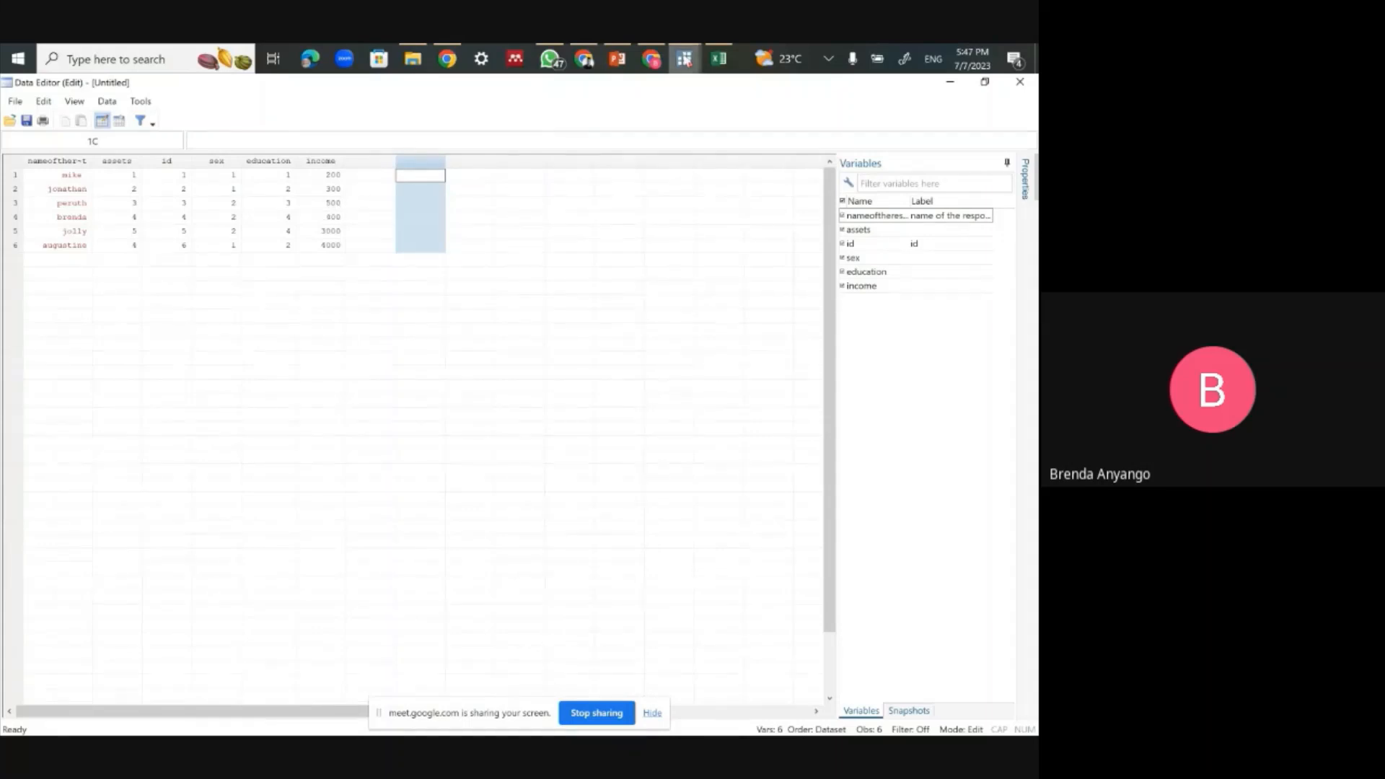
Step: Return to the main Stata window and show the properties of the assets variable
mouse_move(684, 59)
left_click(524, 114)
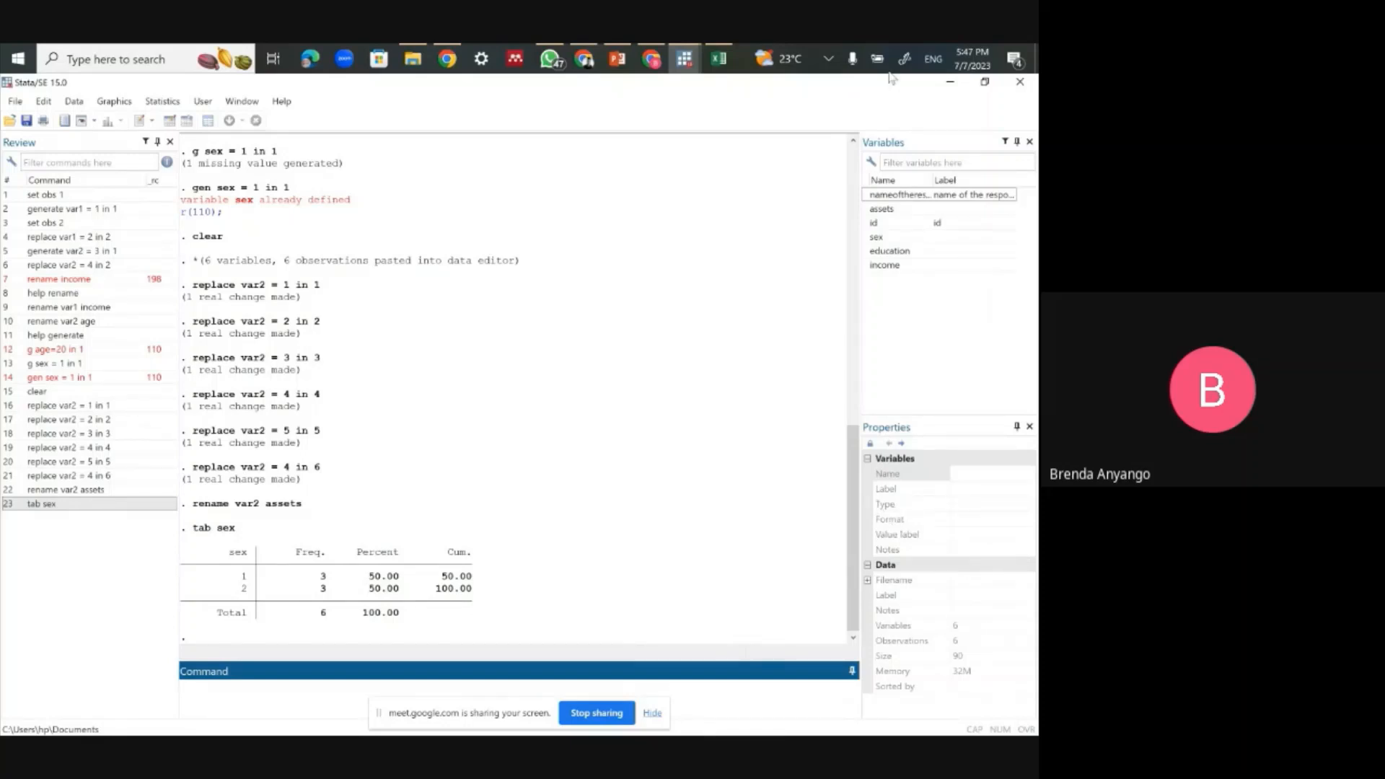
left_click(913, 210)
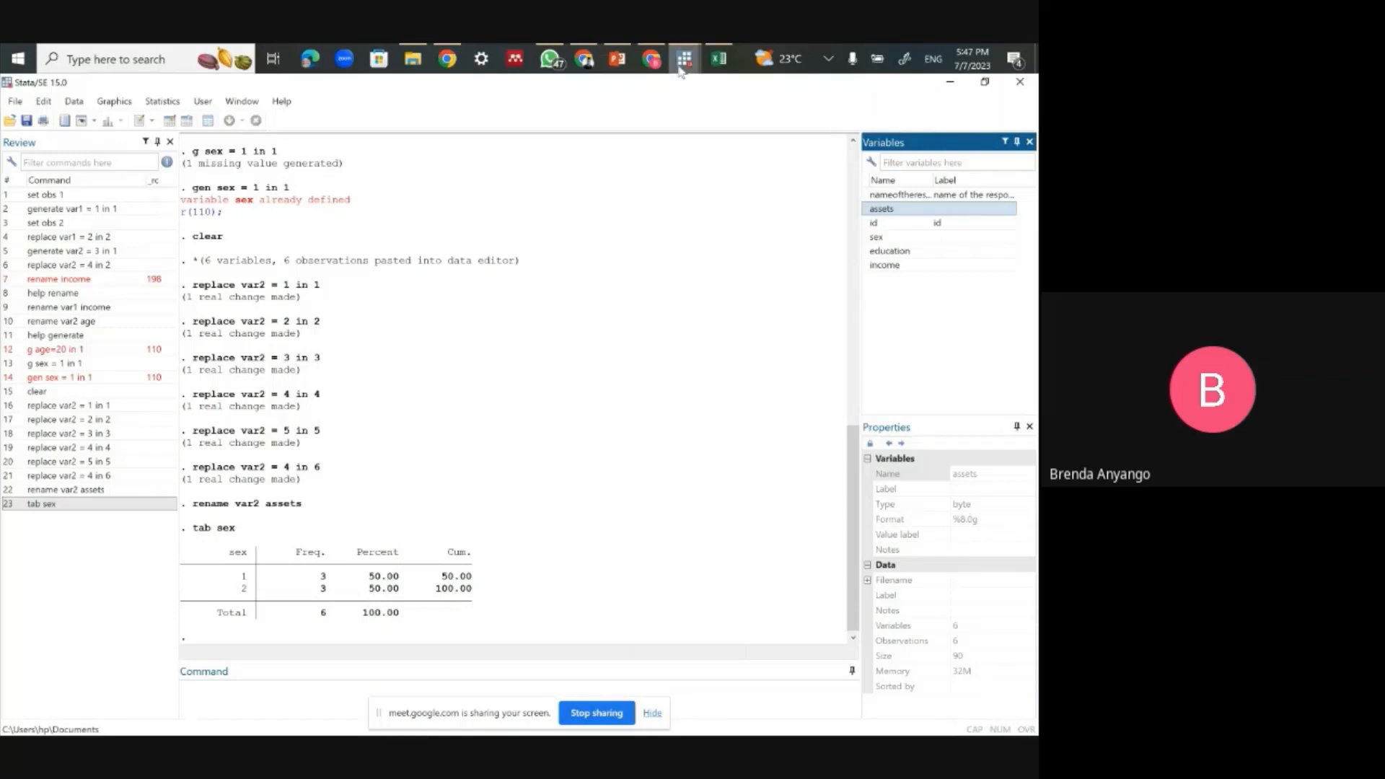
Step: Set the first observation's income to 200.6 in the Data Editor and check the income variable's storage type in the Variables Manager
mouse_move(682, 68)
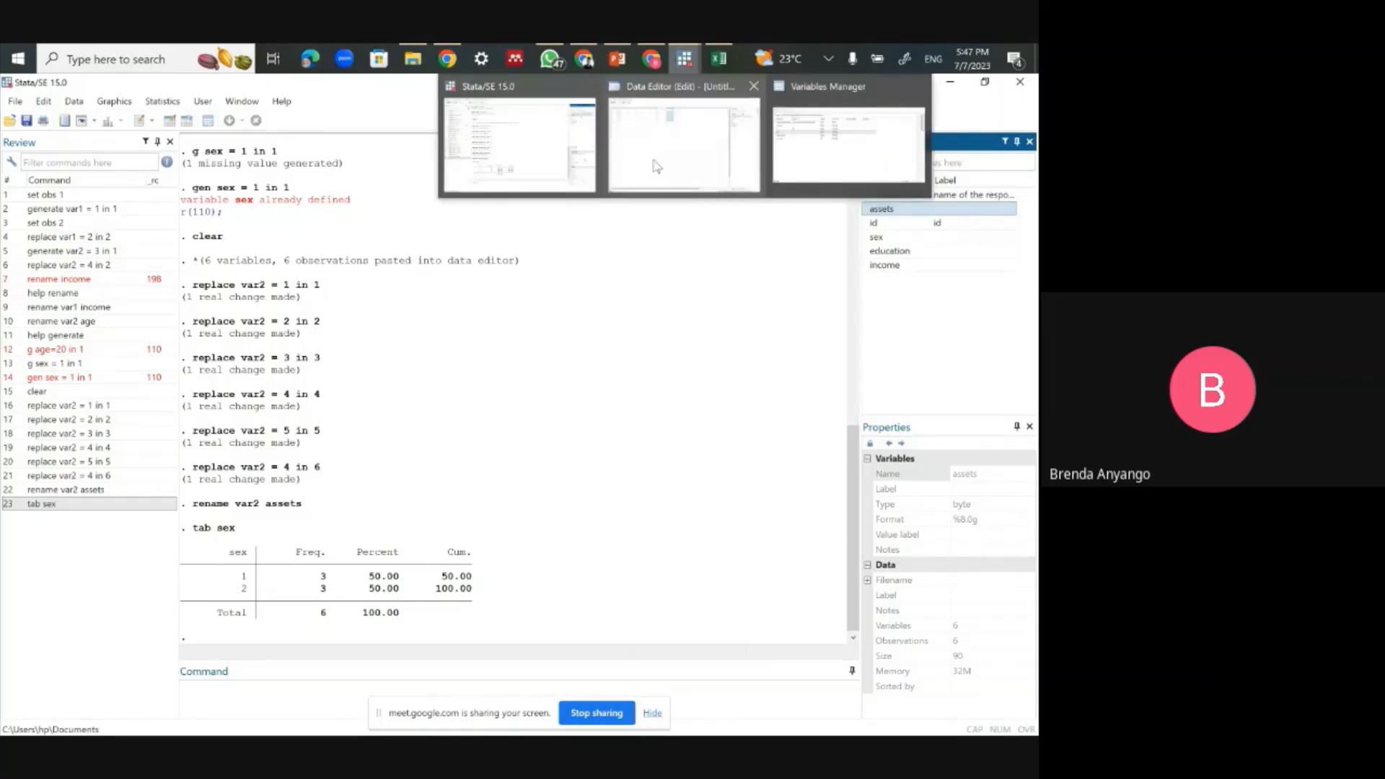
left_click(656, 166)
left_click(329, 177)
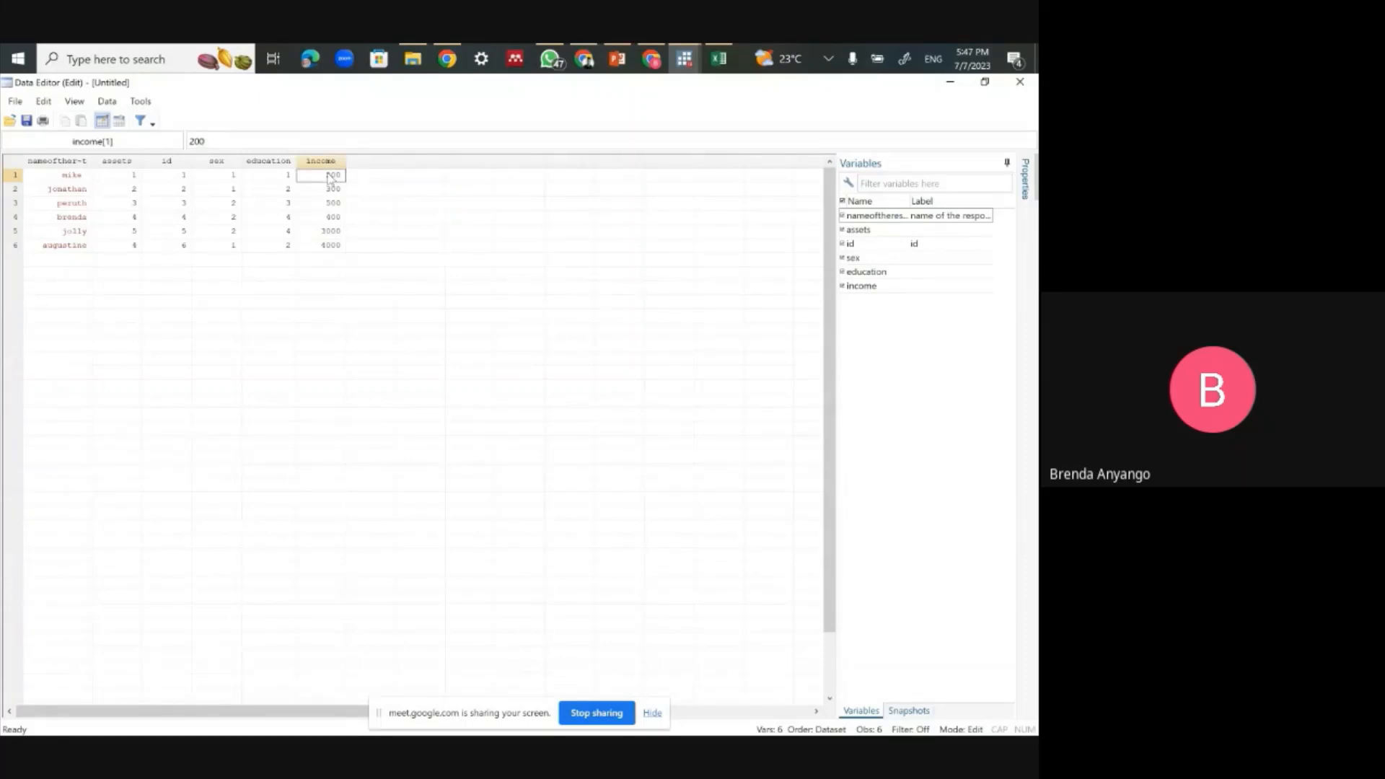
type("2")
type("6\\")
key("BackSpace")
left_click(381, 217)
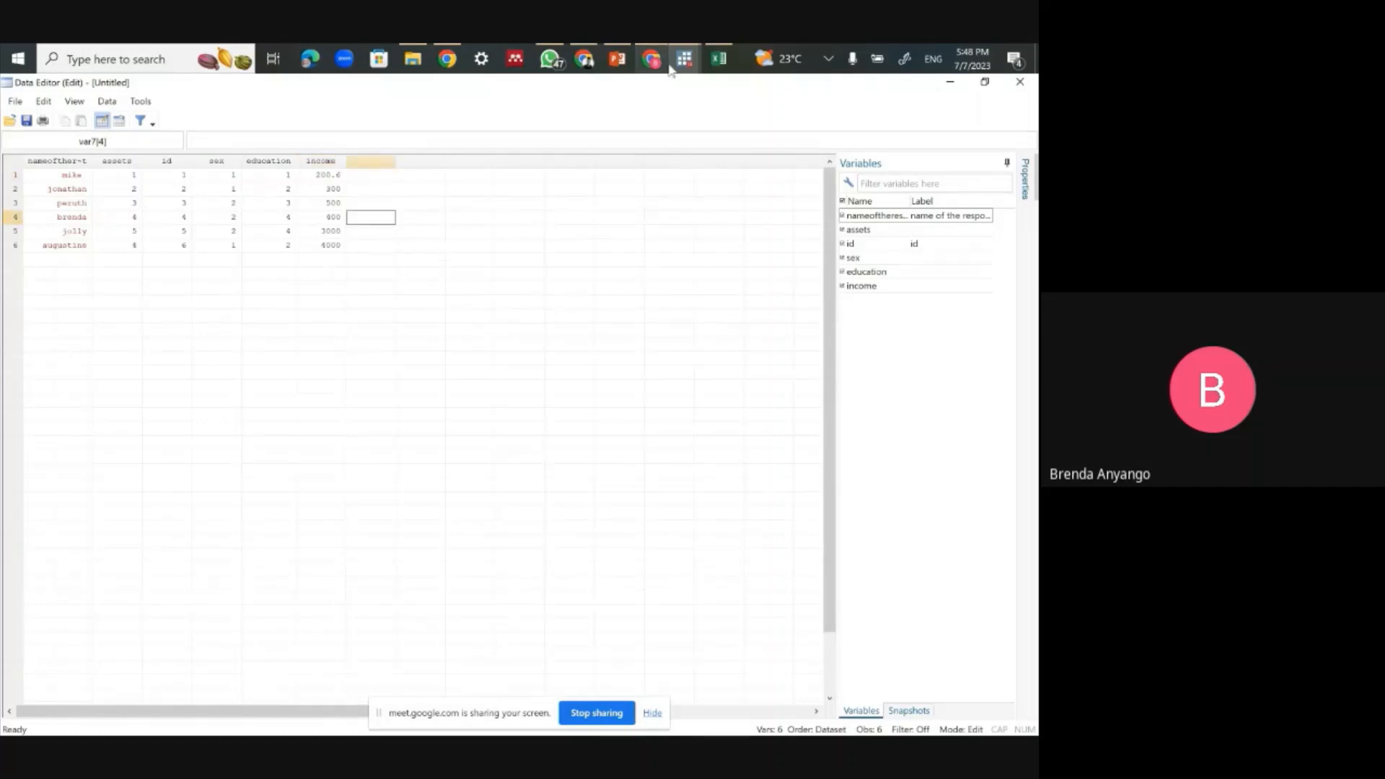
mouse_move(688, 66)
left_click(819, 140)
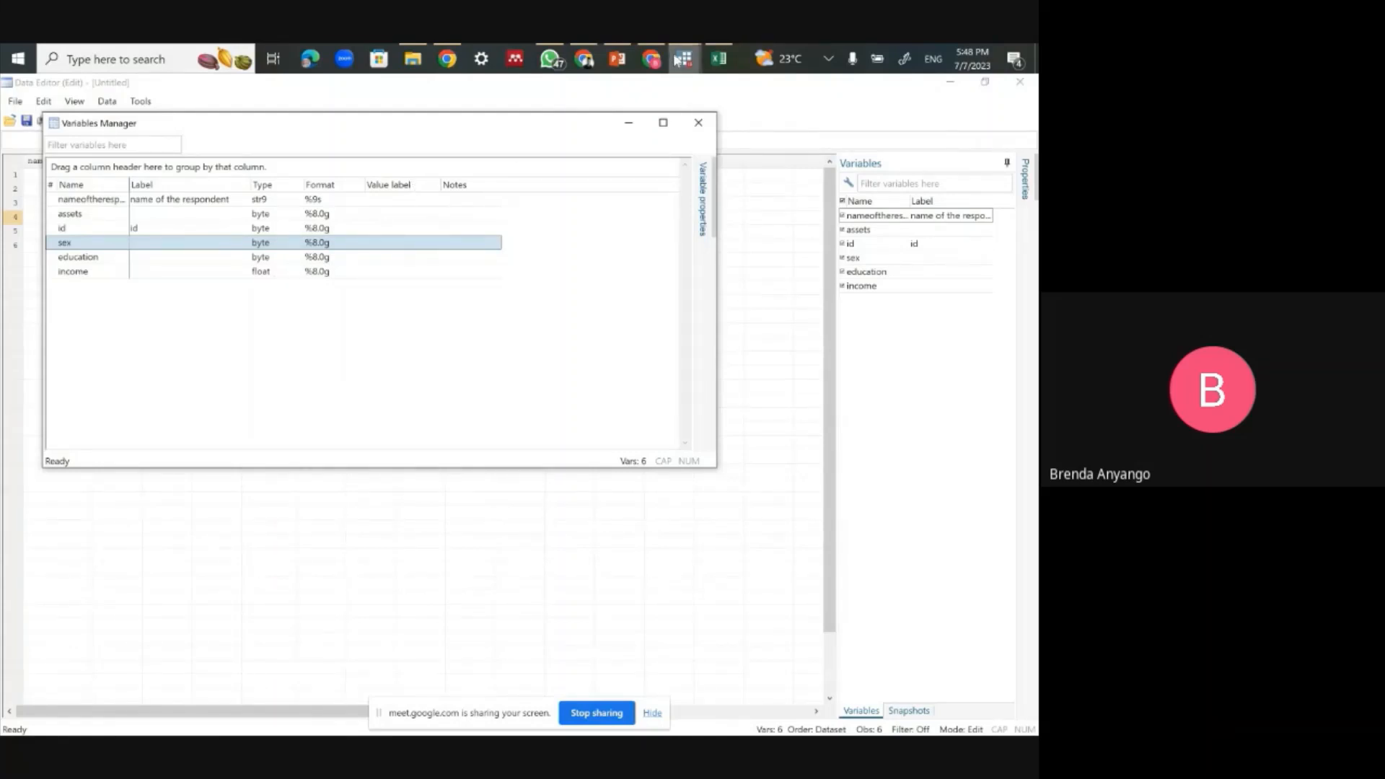
Step: Set the label of the sex variable to "sex of the respondent" in its variable properties and apply the change
mouse_move(678, 61)
mouse_move(700, 231)
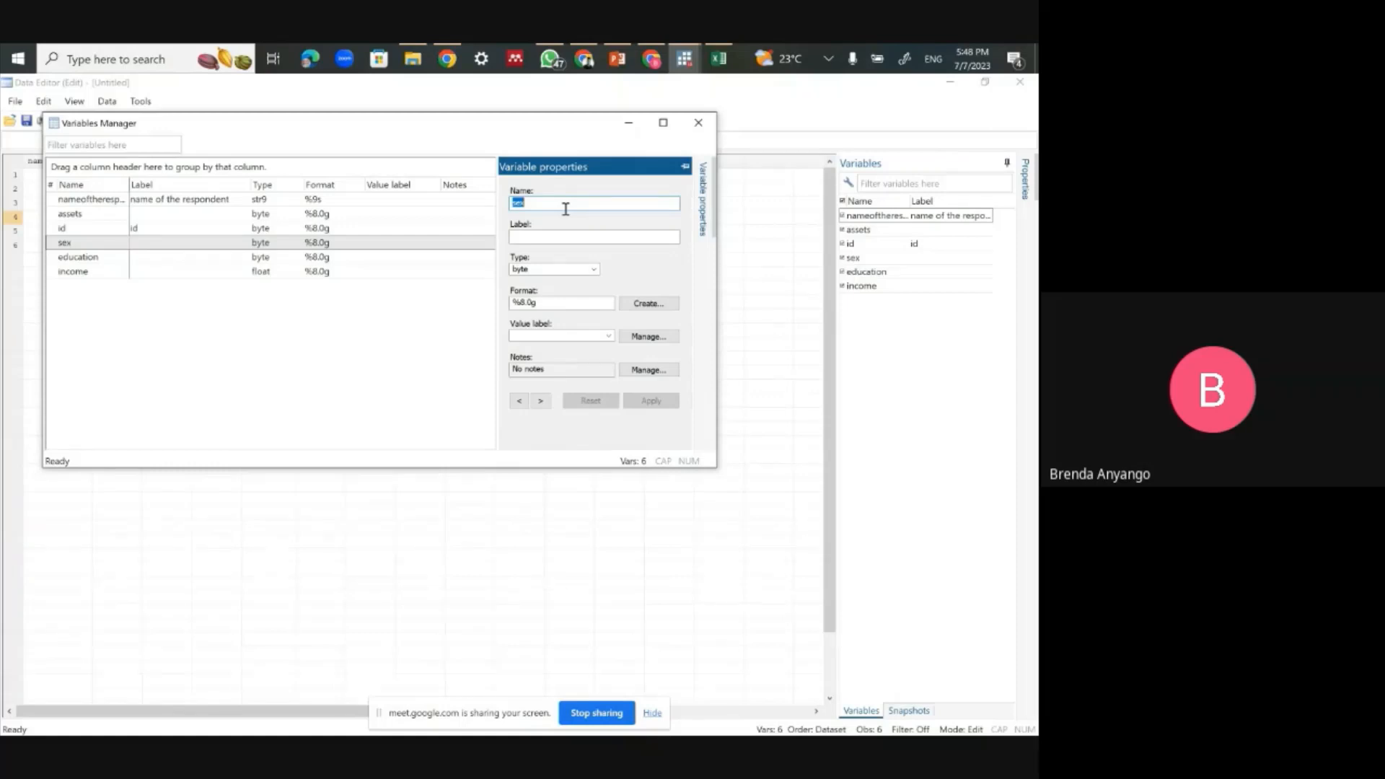
left_click(547, 236)
type("se")
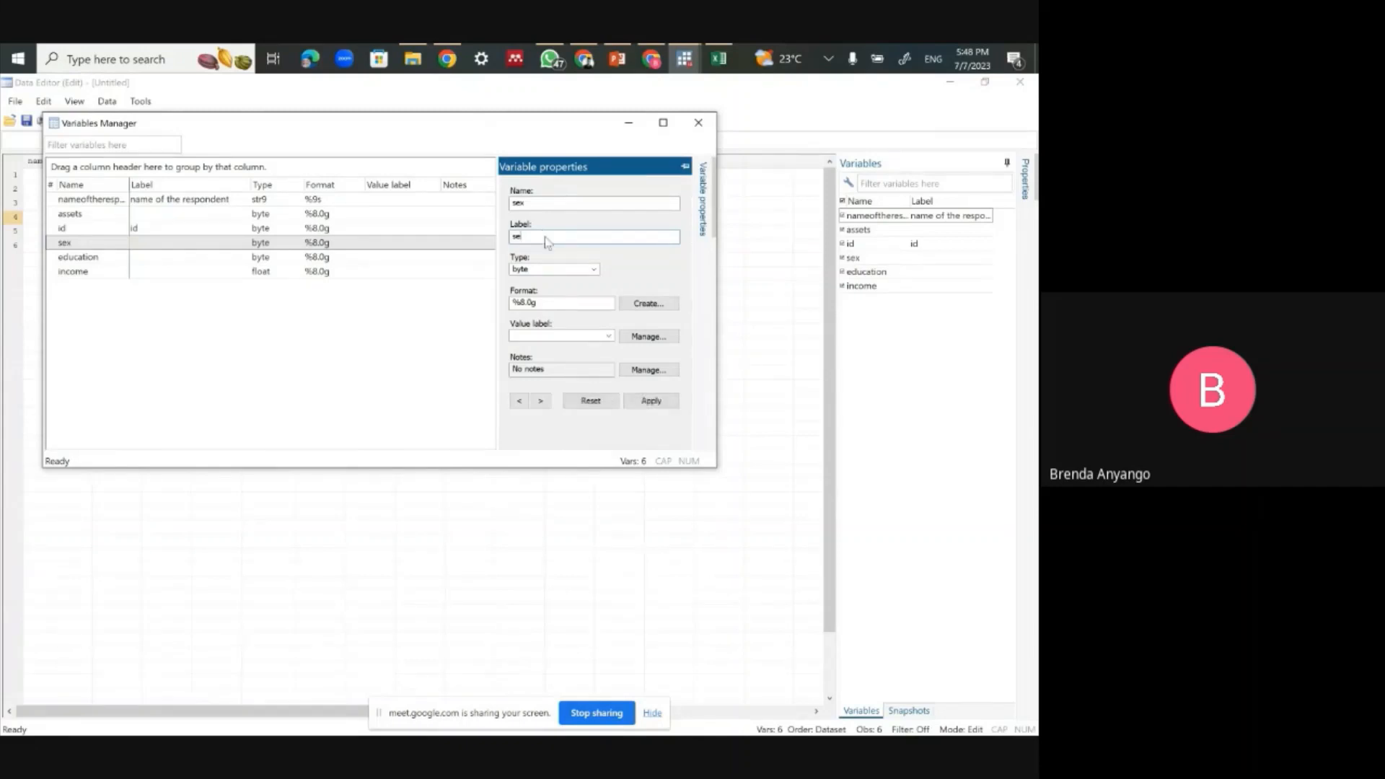
type("x of the respondent")
left_click(655, 337)
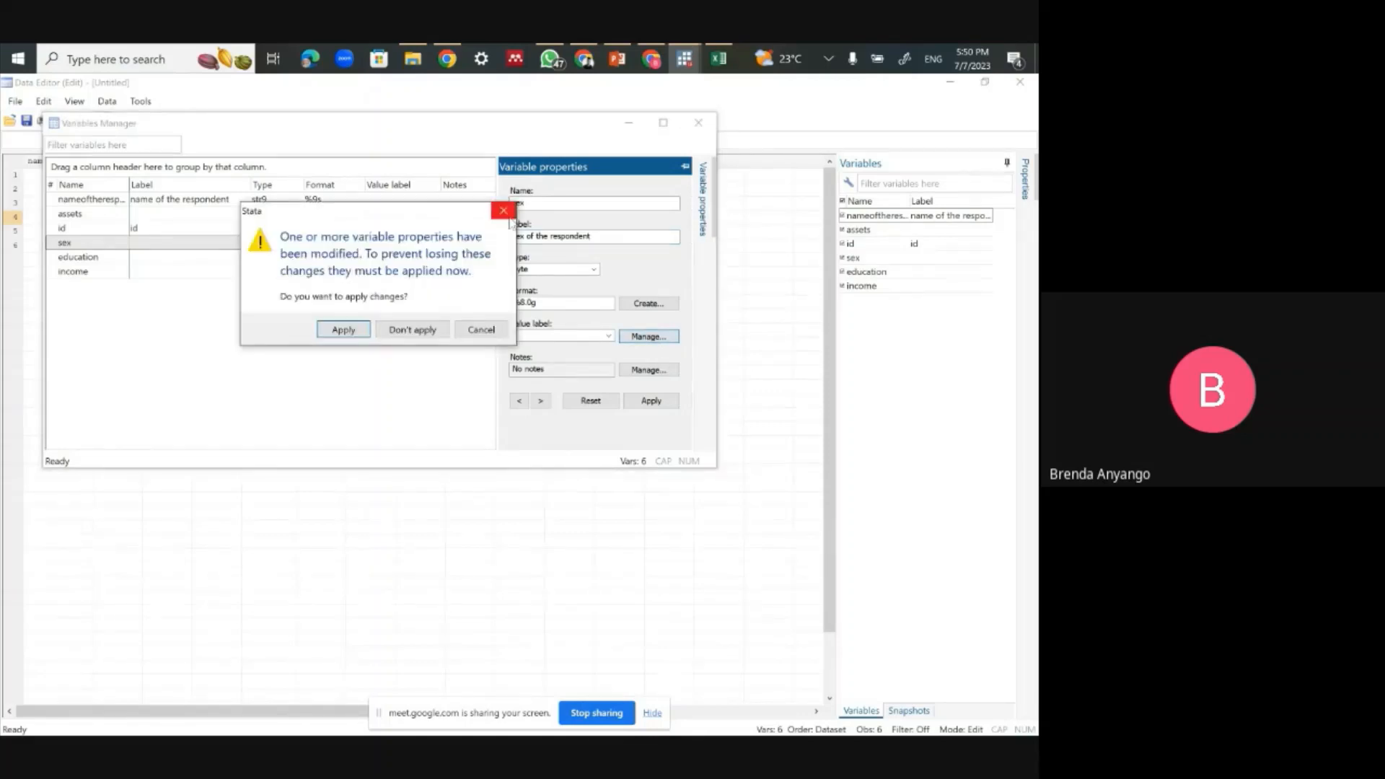
left_click(503, 210)
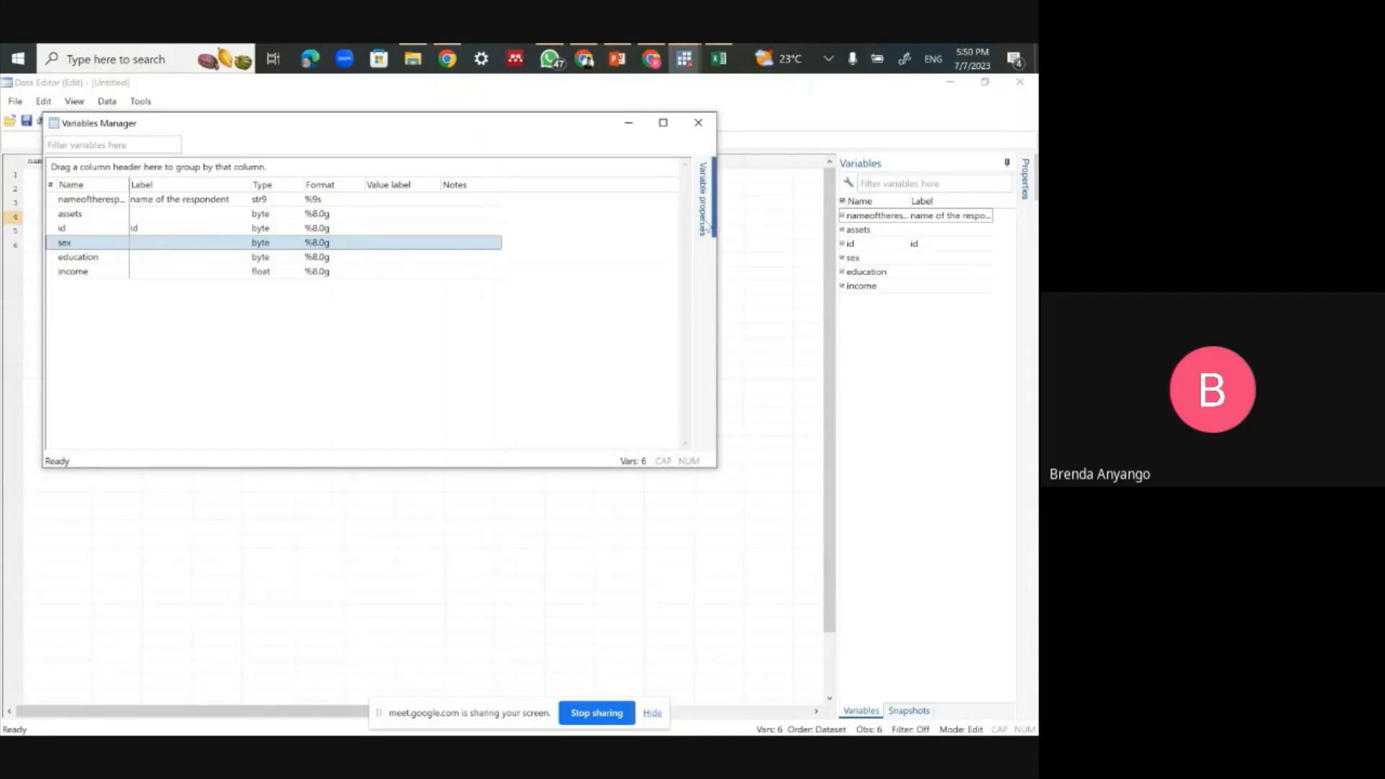
mouse_move(707, 228)
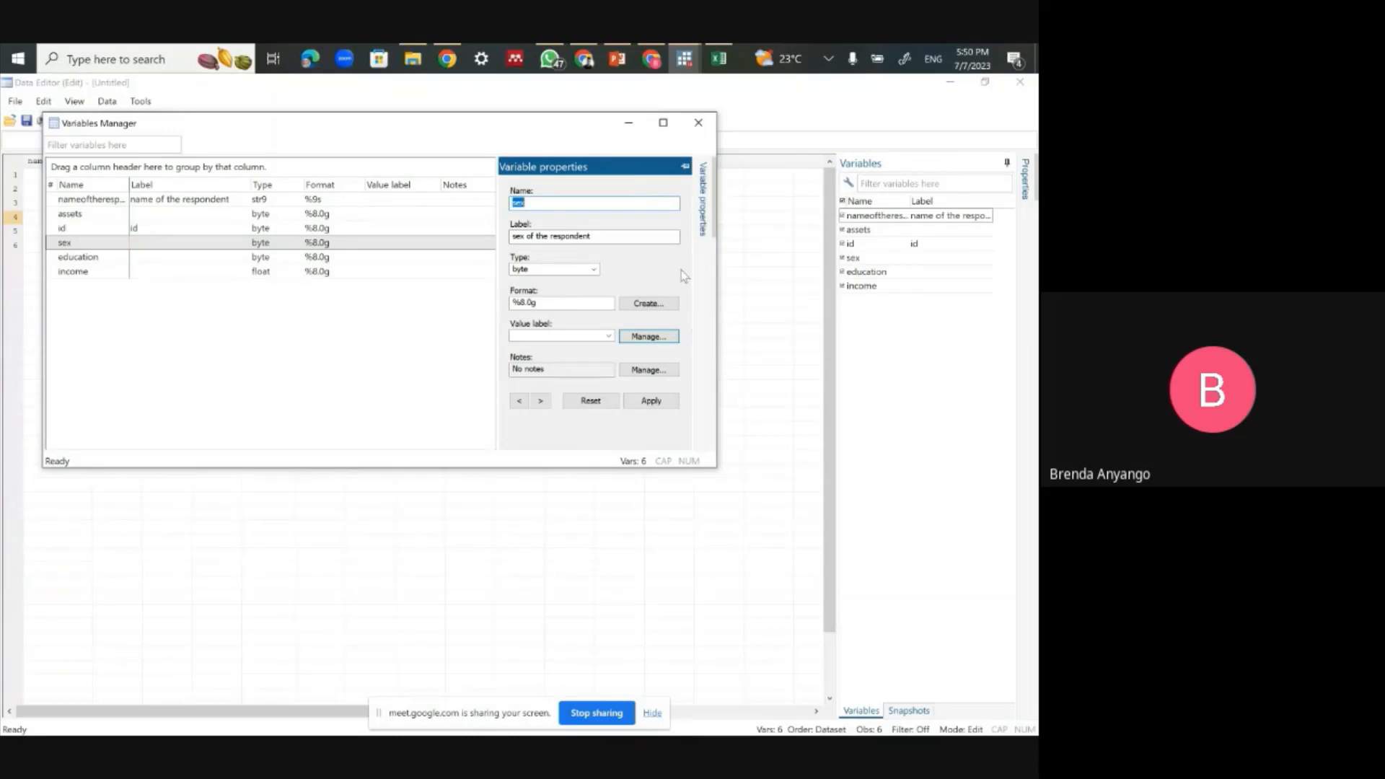
left_click(648, 402)
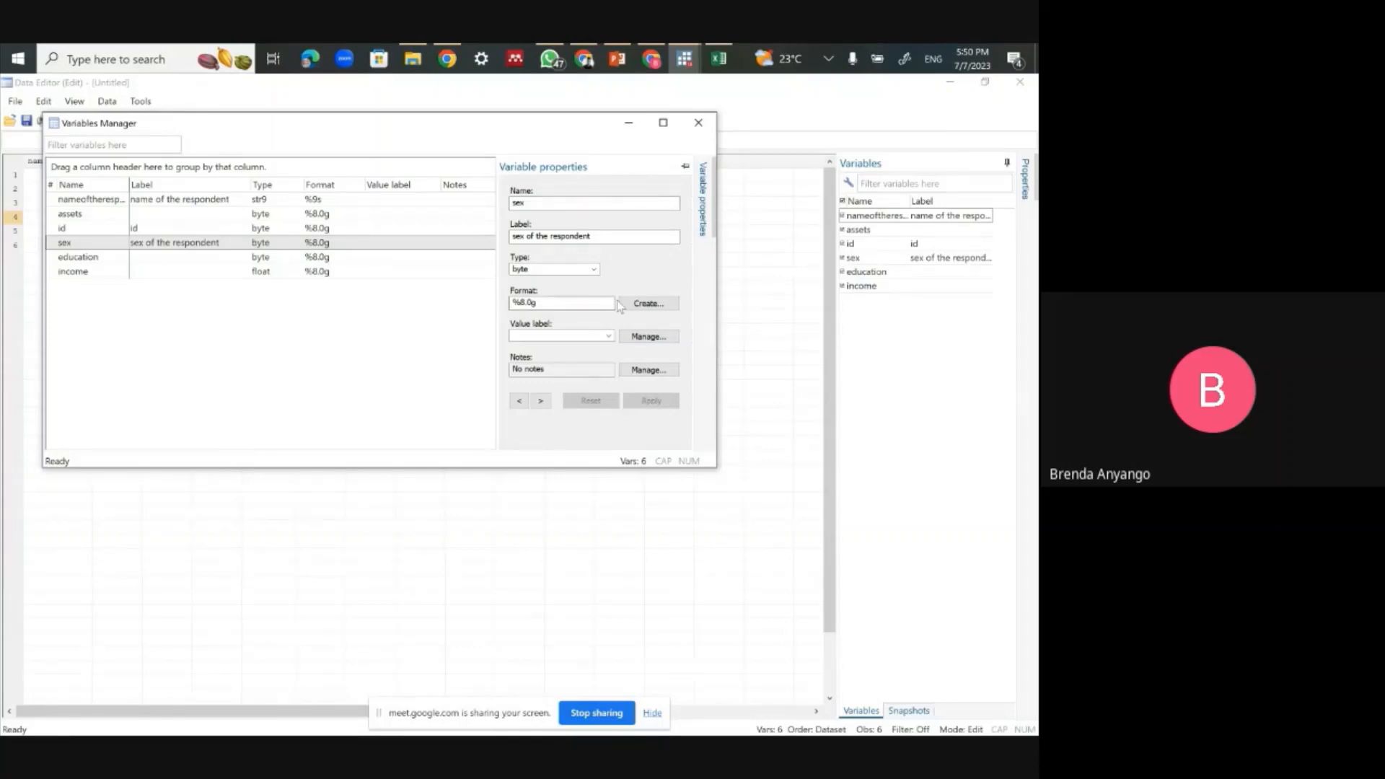
Step: Create a value label named "sex" and define value 1 as "male"
left_click(649, 336)
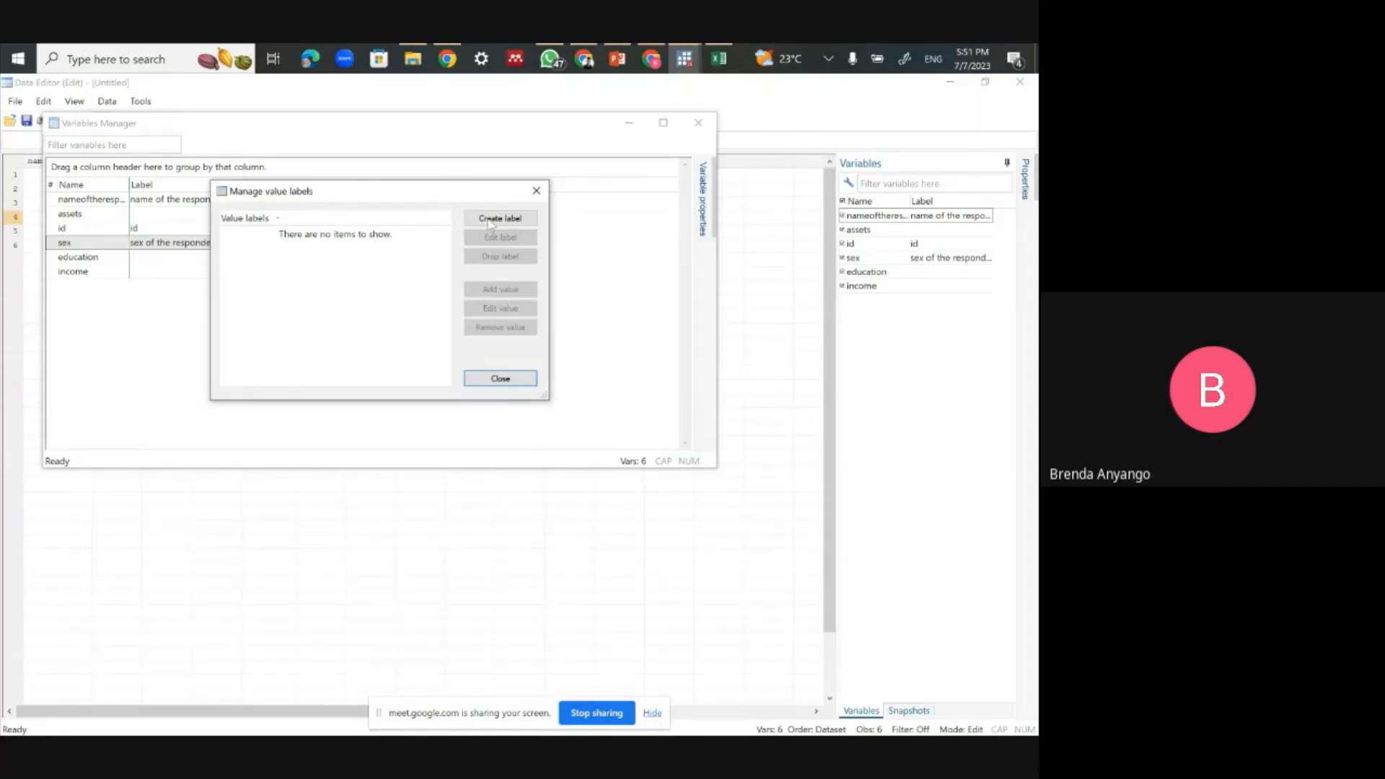
left_click(519, 220)
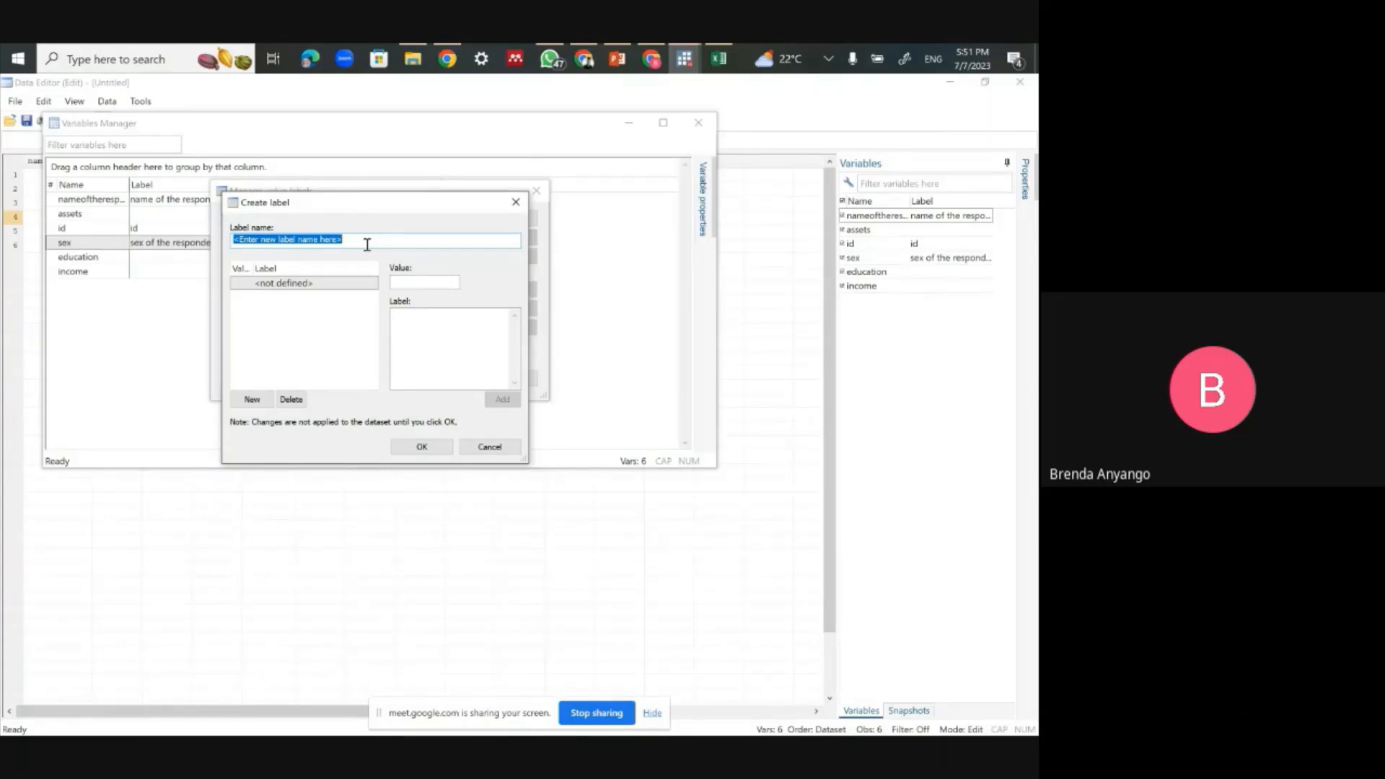
type("s")
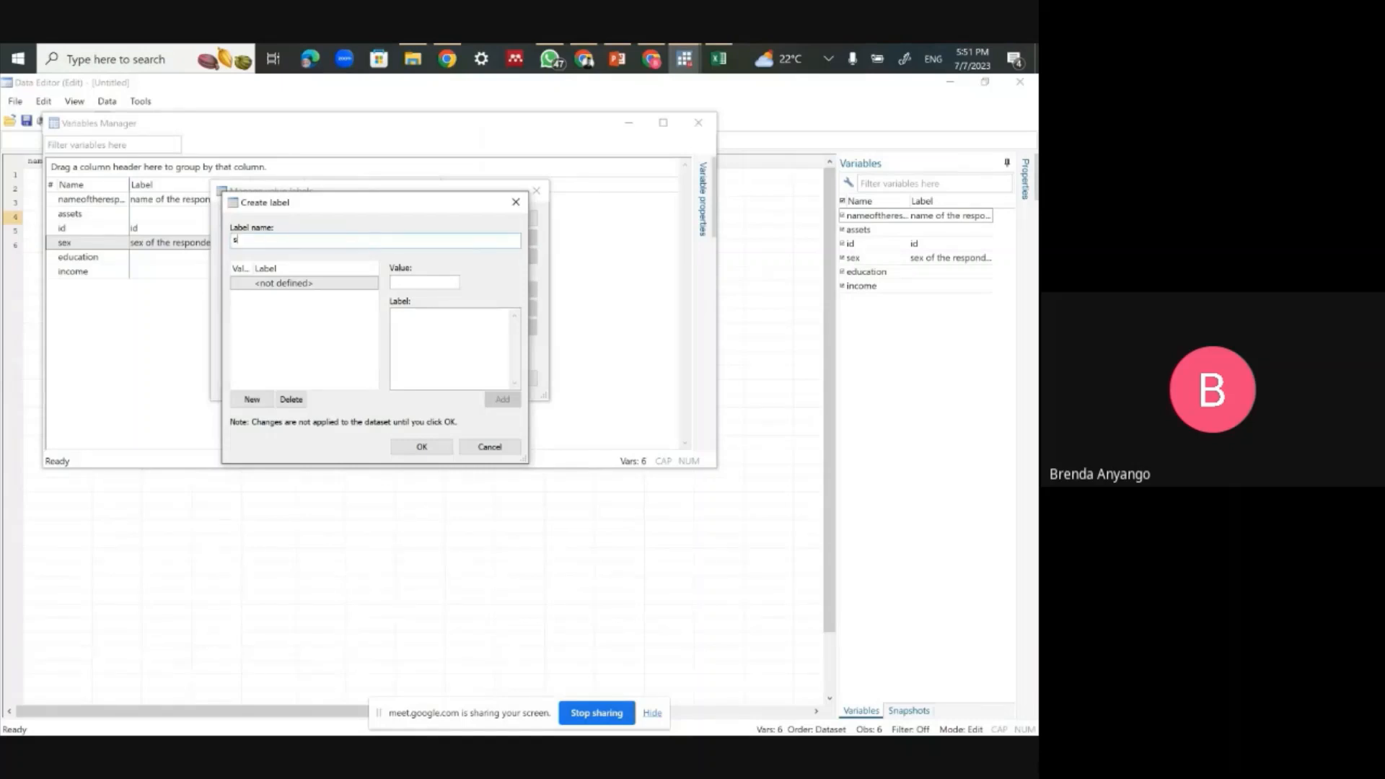
type("ex")
left_click(440, 283)
type("1")
left_click(417, 320)
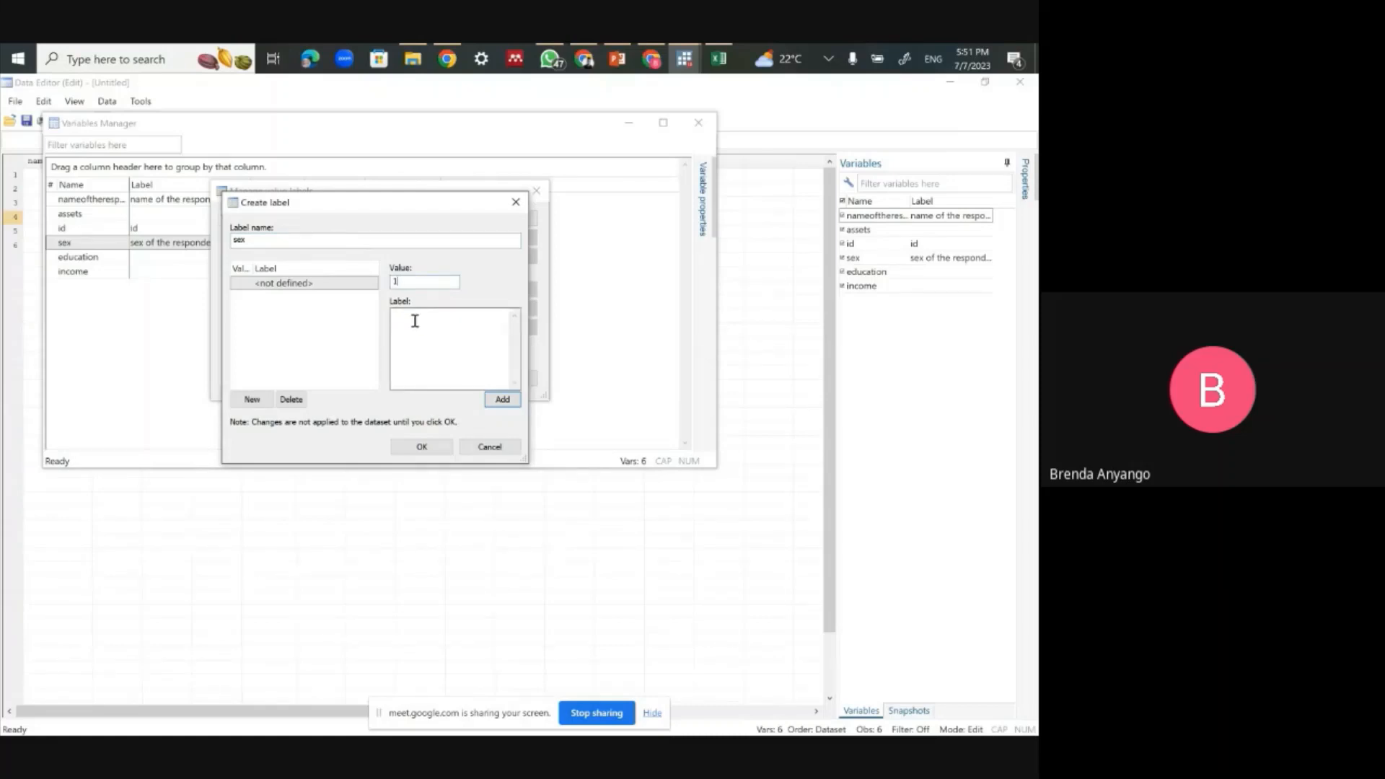
left_click(407, 321)
type("male")
left_click(503, 400)
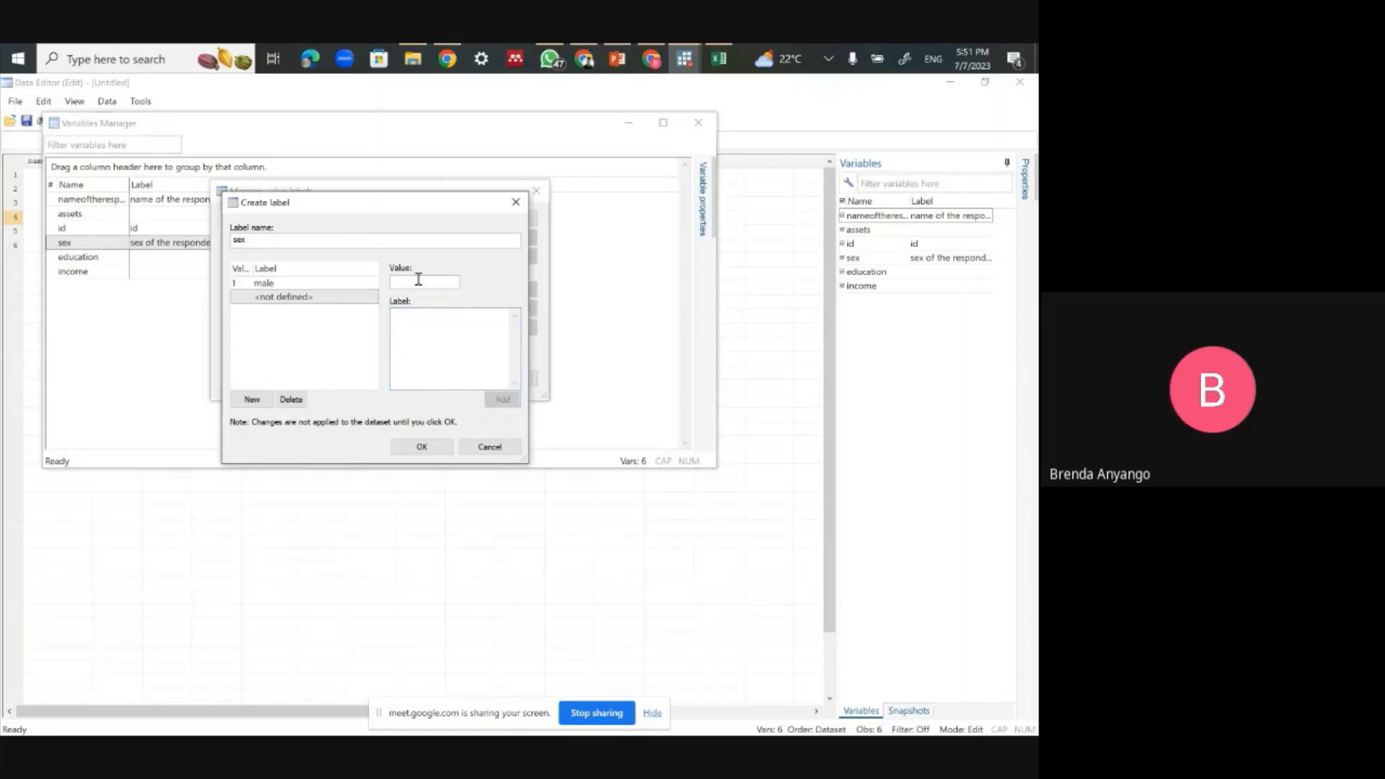
Step: Define value 2 as "female" in the sex value label, save it and close the value label manager
left_click(418, 282)
type("2")
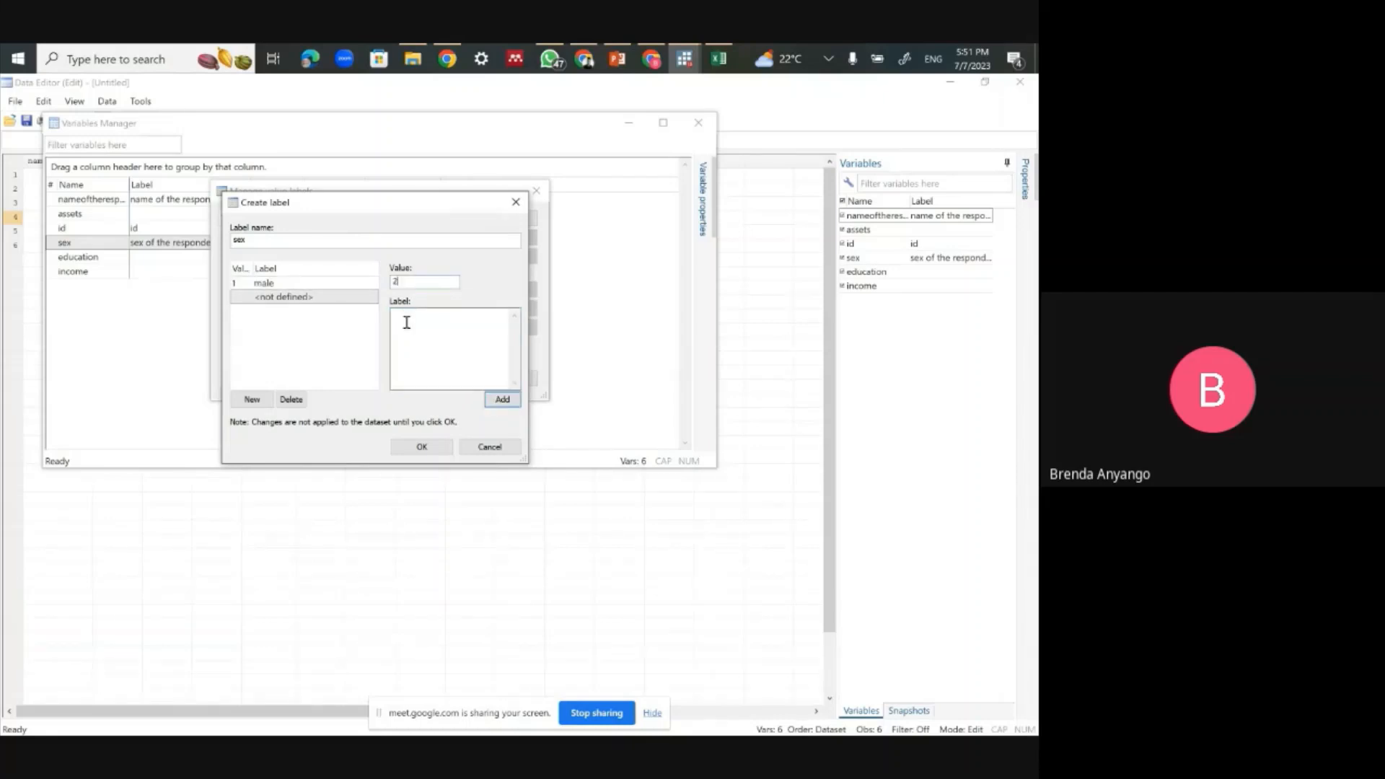
left_click(406, 322)
type("female")
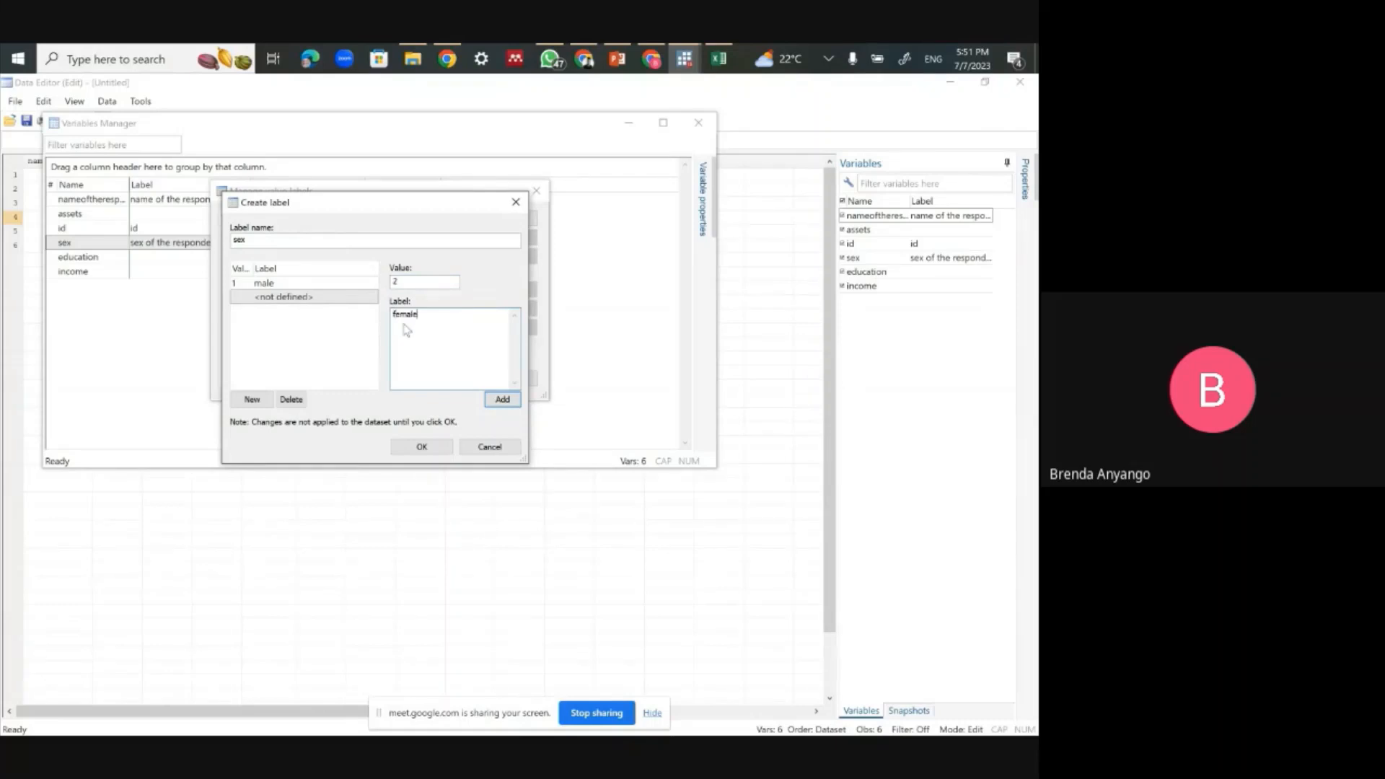
left_click(502, 400)
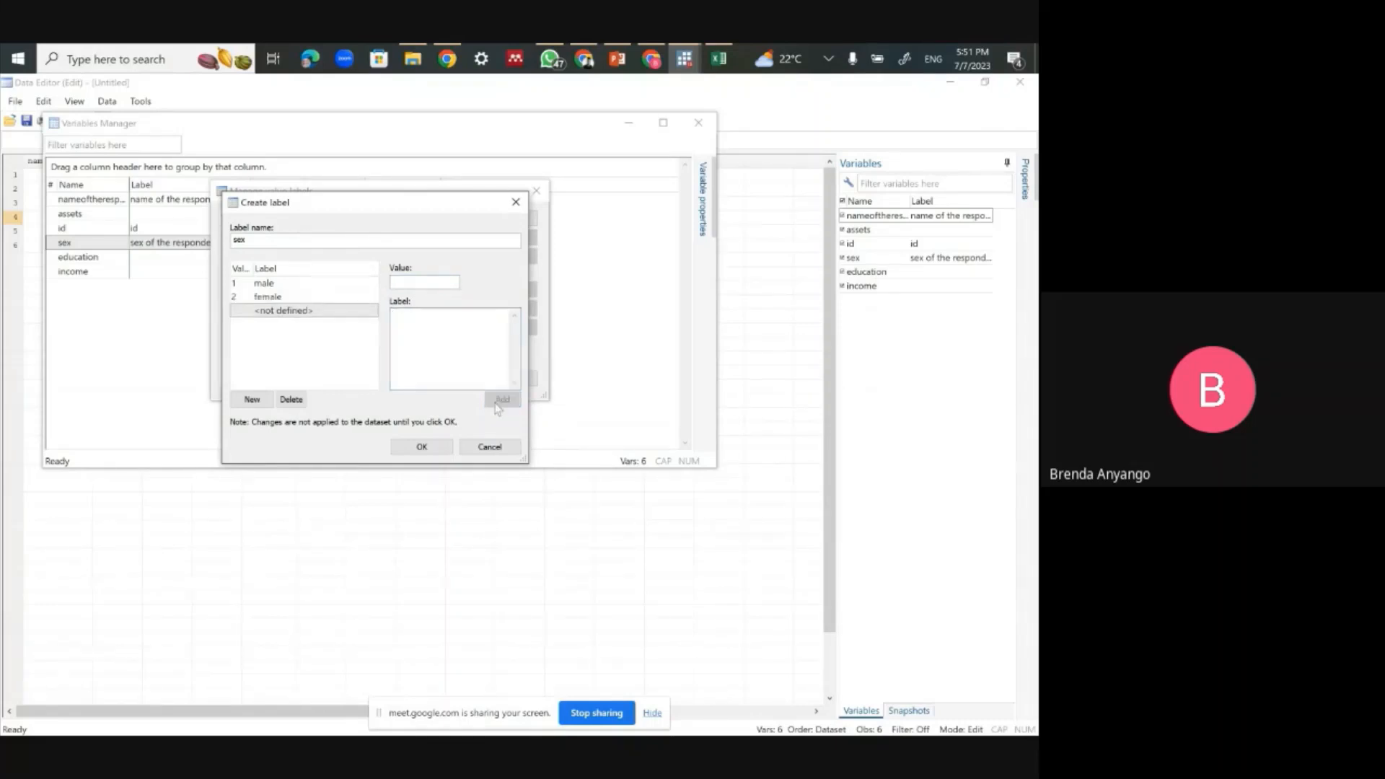
left_click(420, 448)
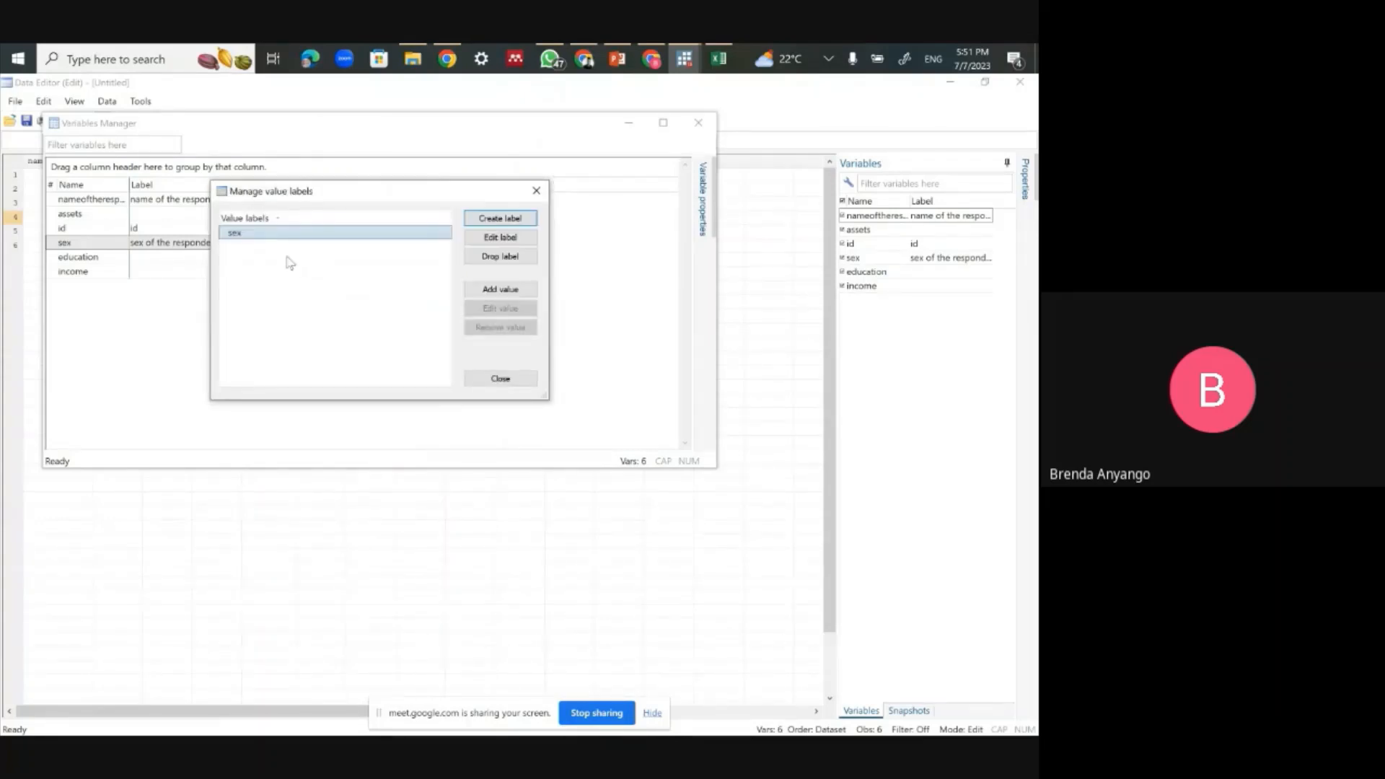
left_click(536, 191)
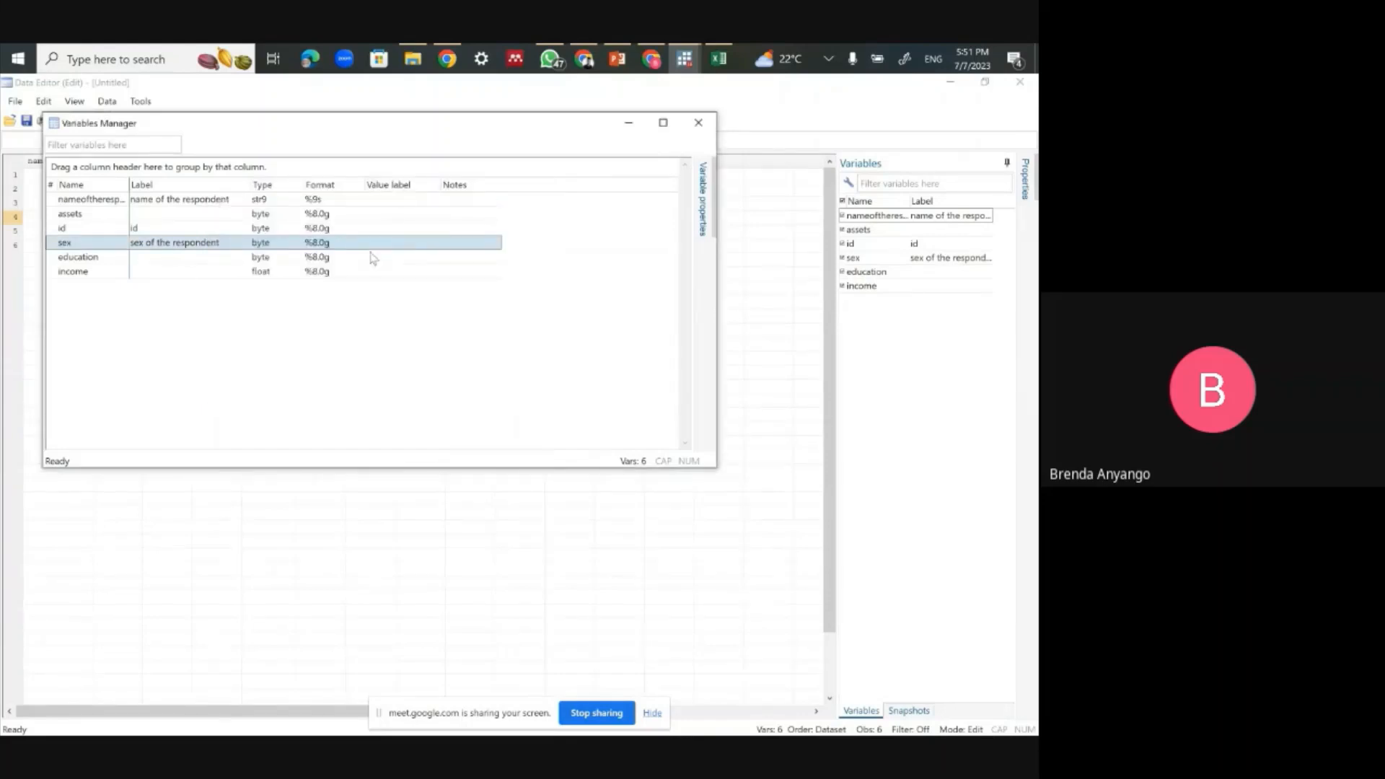
Step: Set the label of the education variable to "level of education" and apply the change
left_click(114, 257)
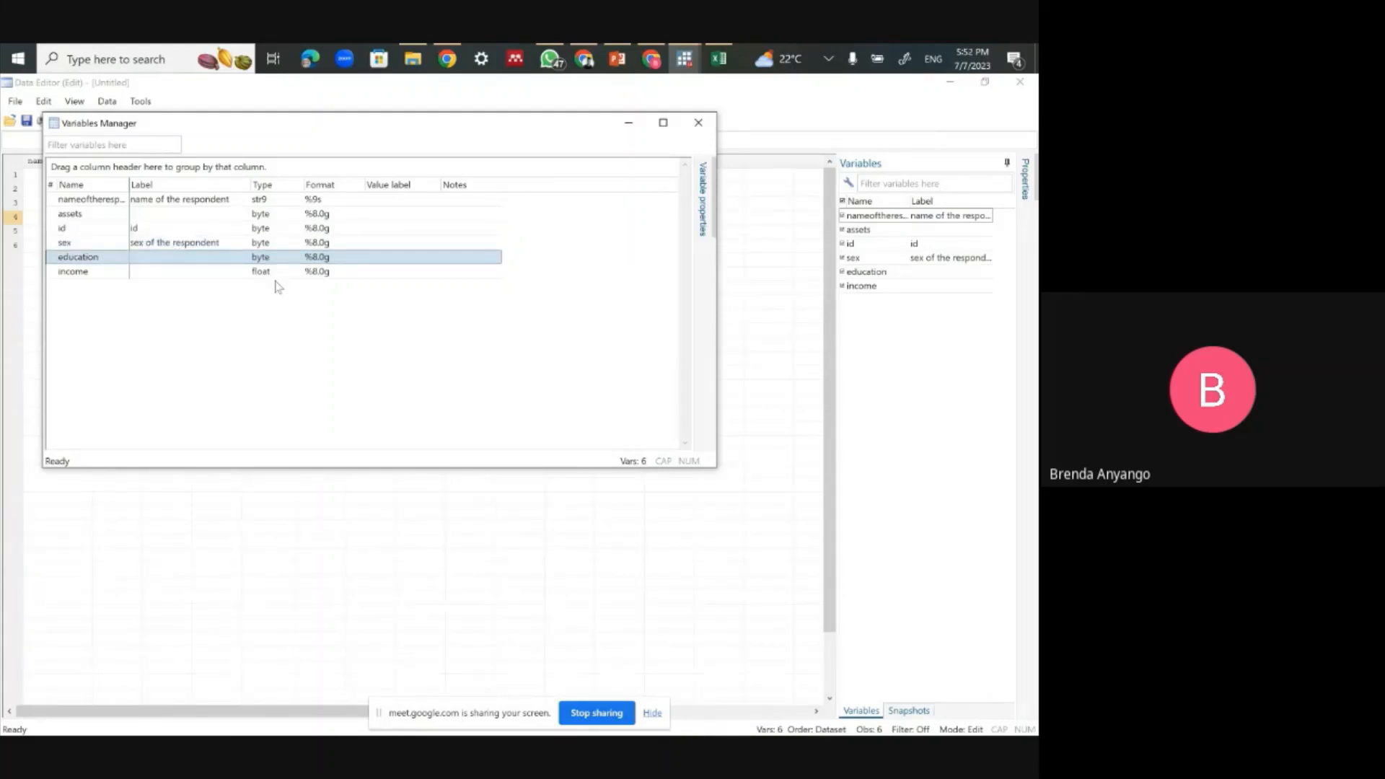
left_click(707, 232)
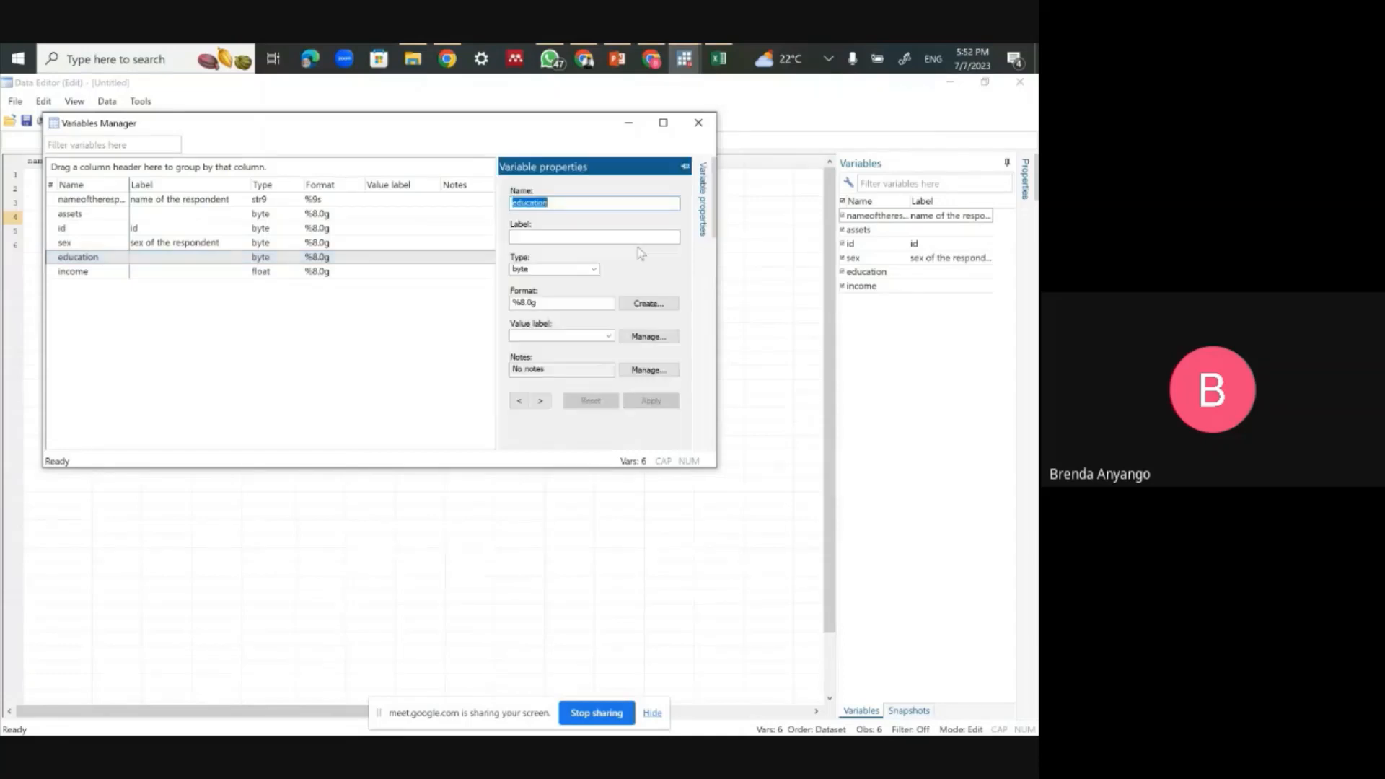
left_click(522, 237)
type("level")
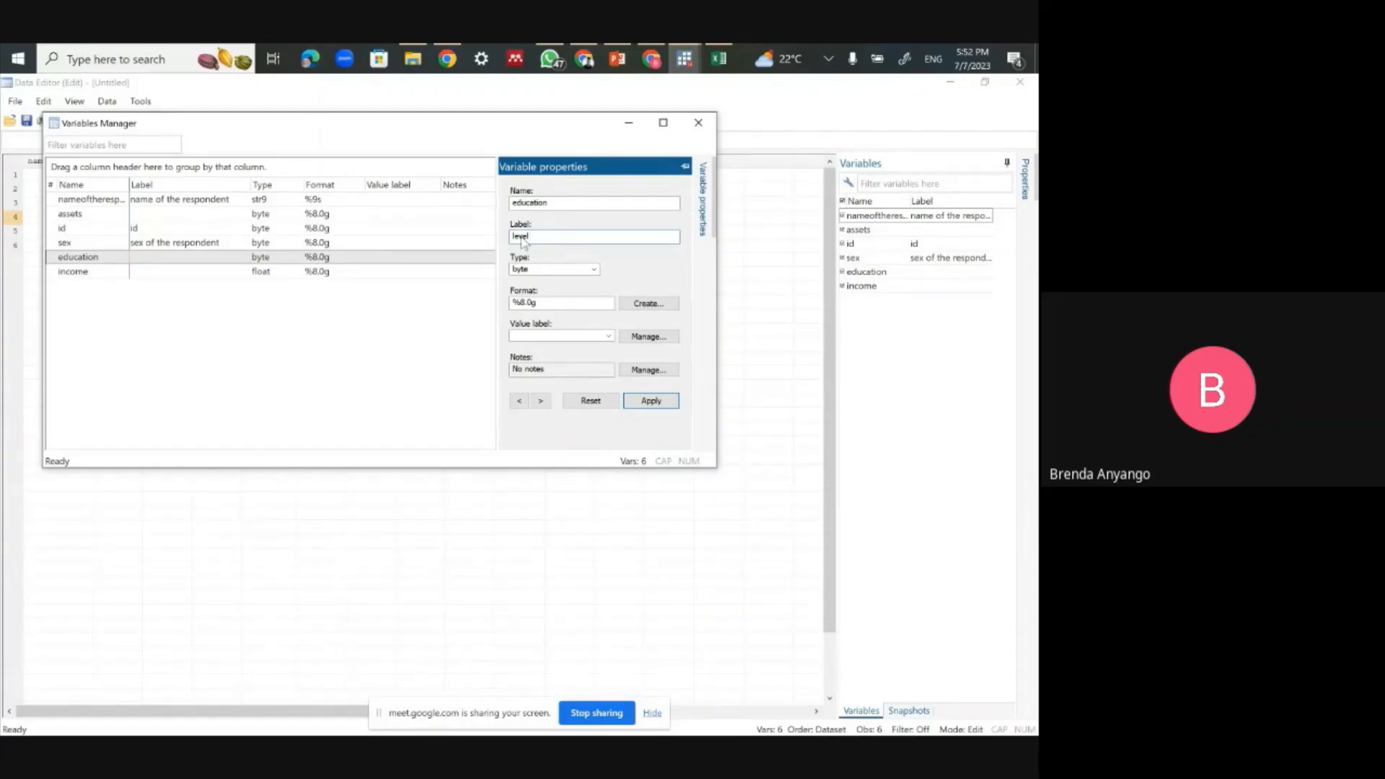
type("of education")
left_click(656, 337)
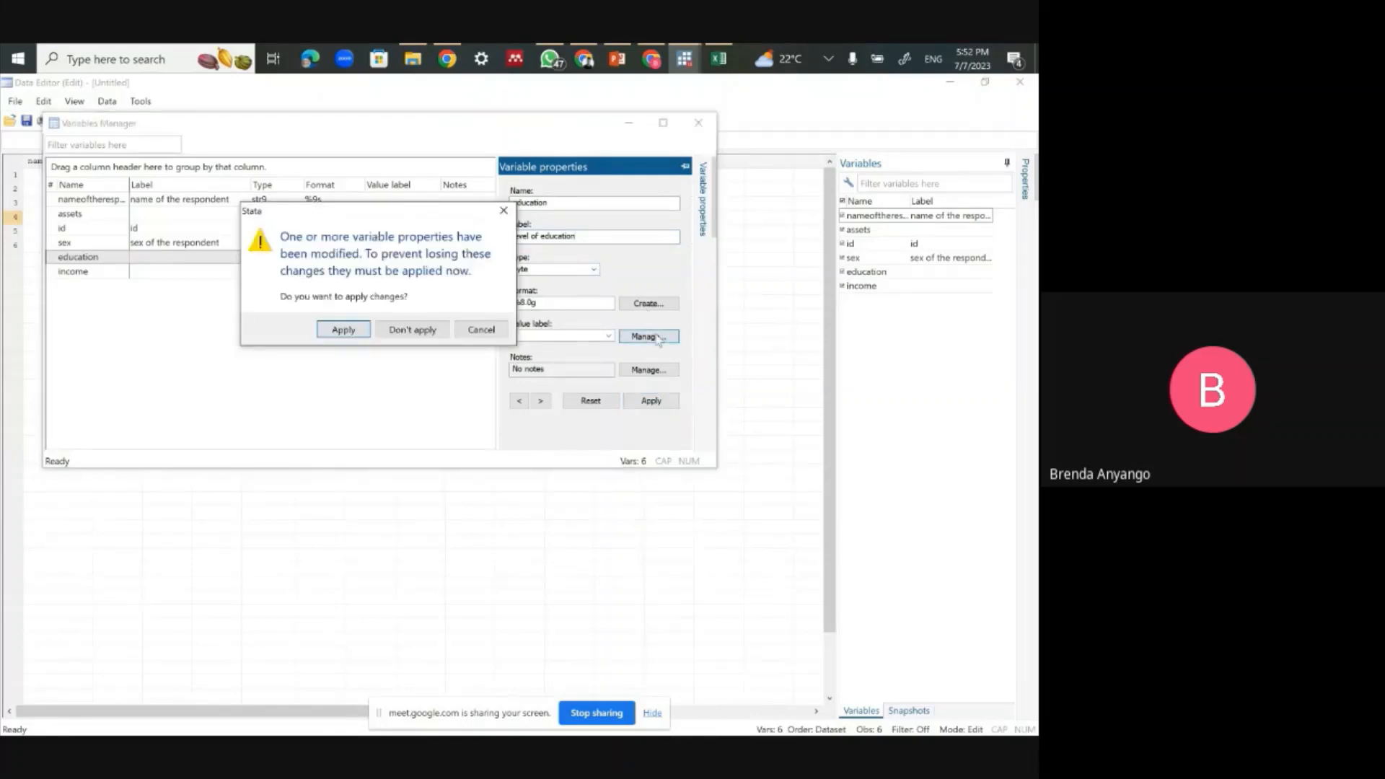
left_click(504, 213)
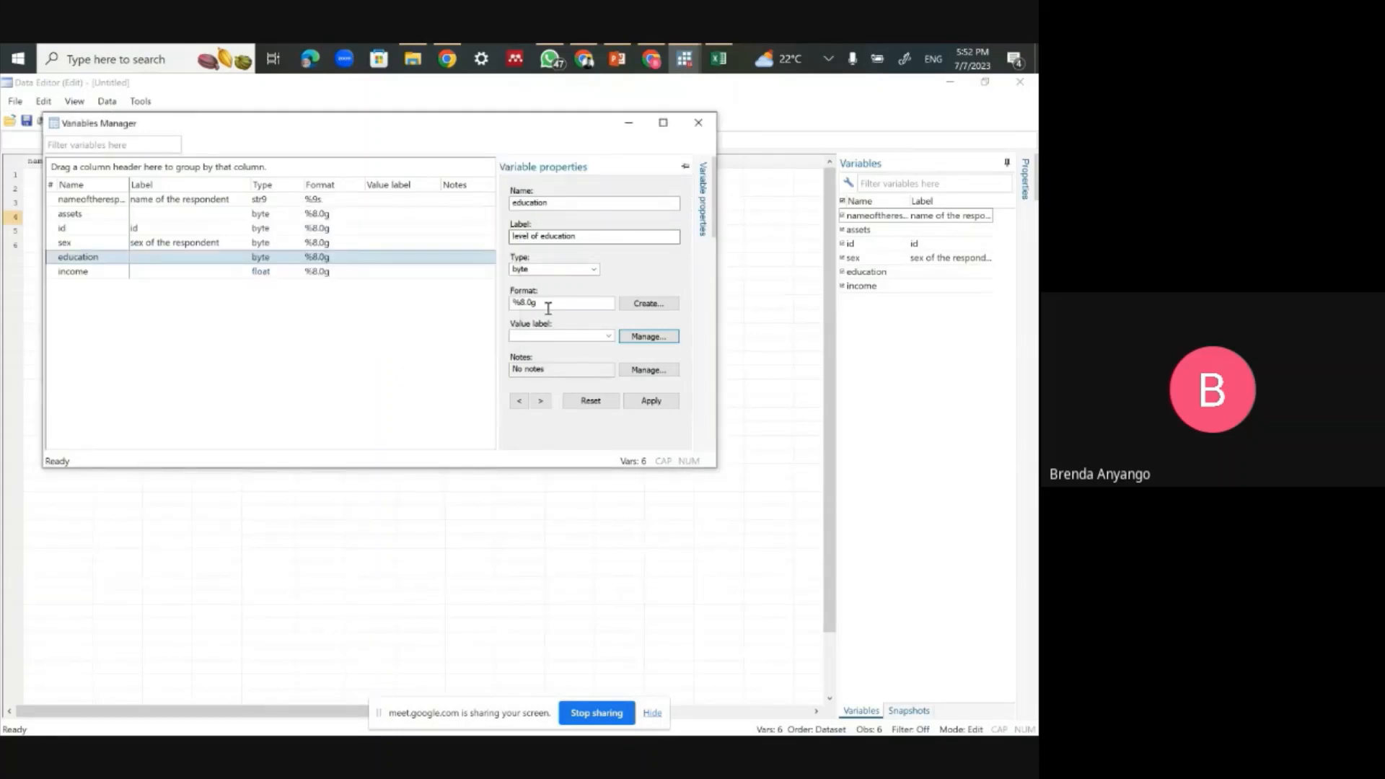
left_click(649, 401)
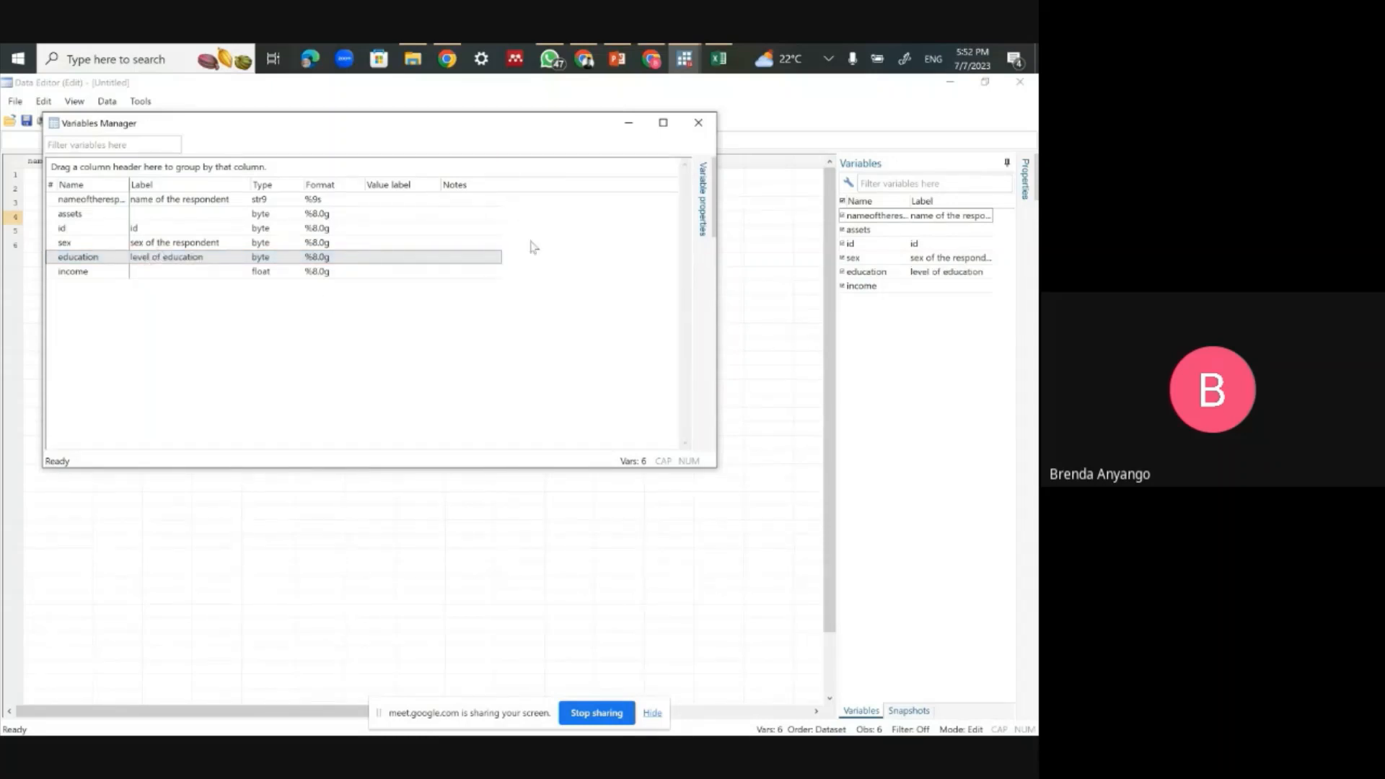
Step: Create a value label named "education" and define value 1 as "tertiary"
mouse_move(699, 210)
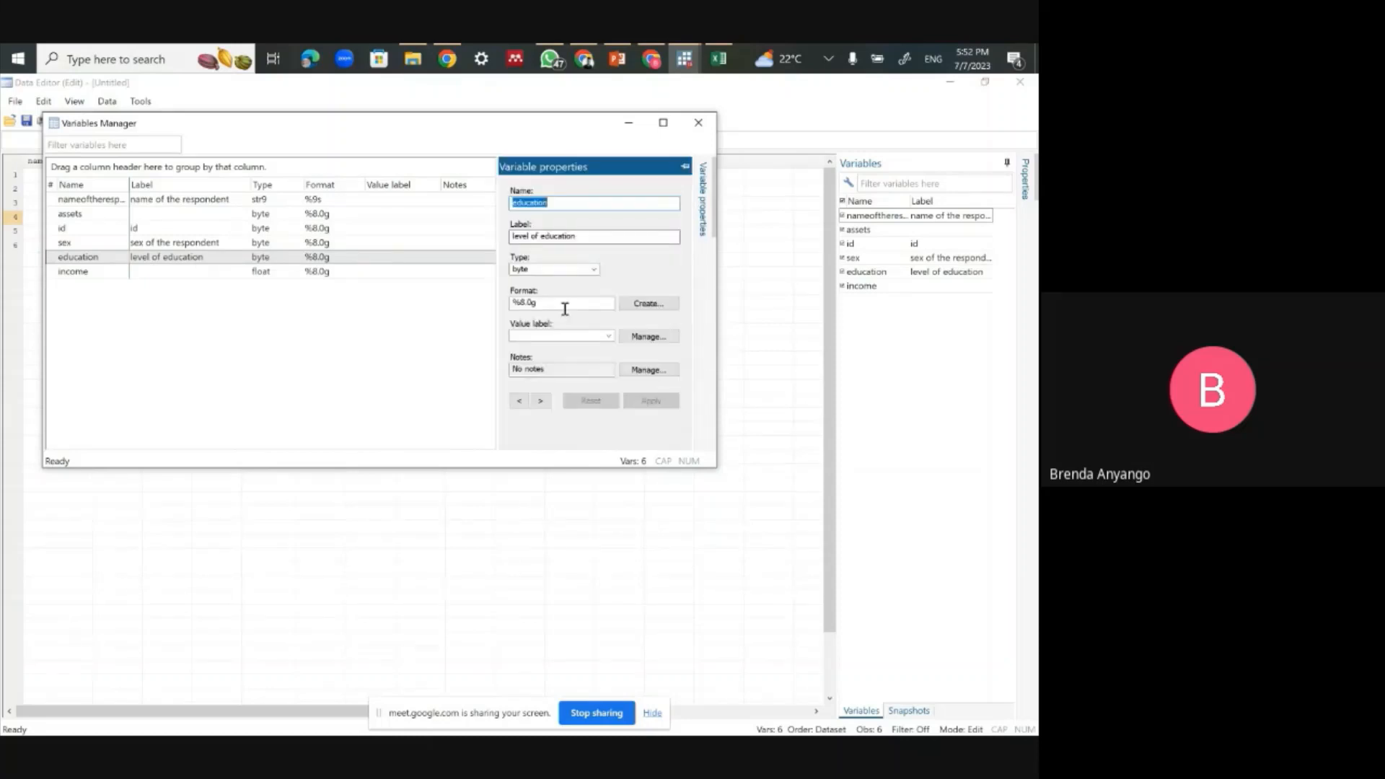
left_click(648, 336)
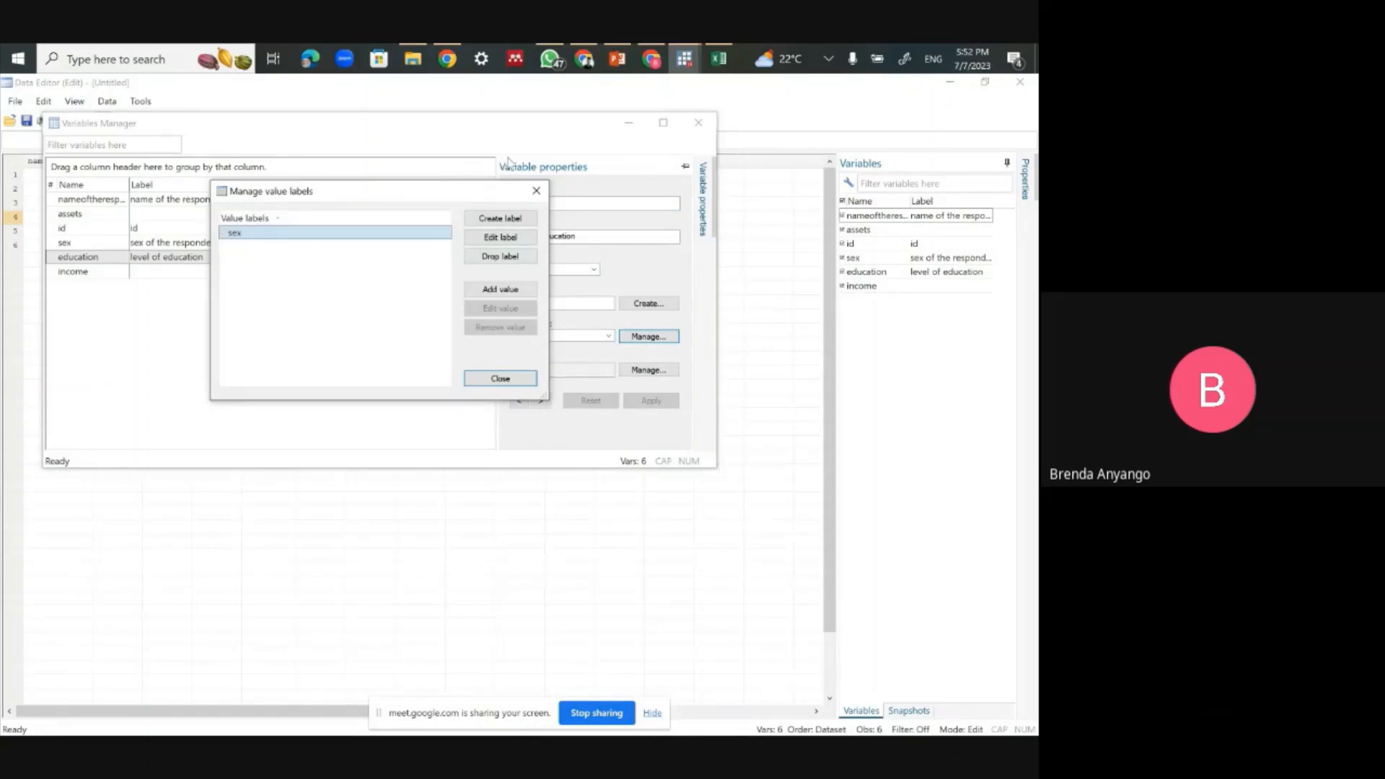
left_click(500, 218)
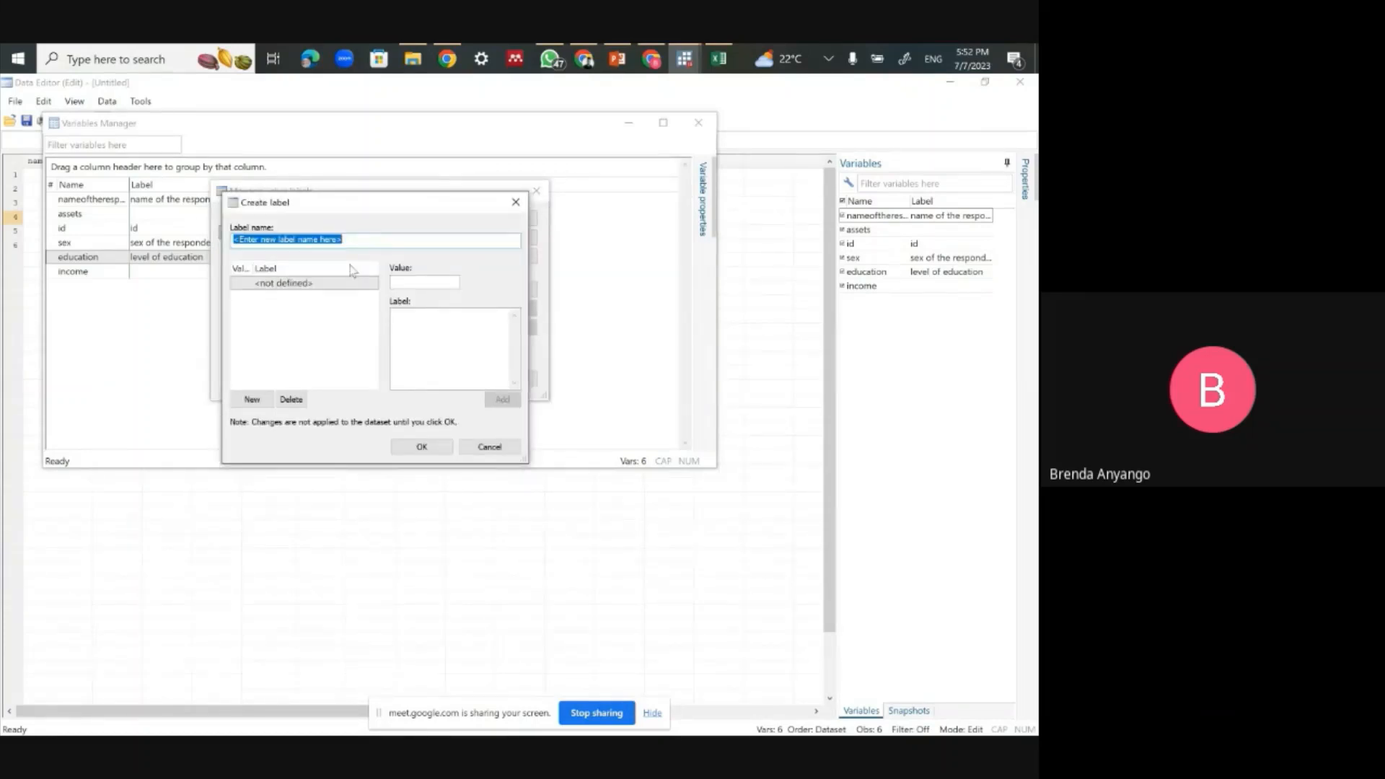
type("educa")
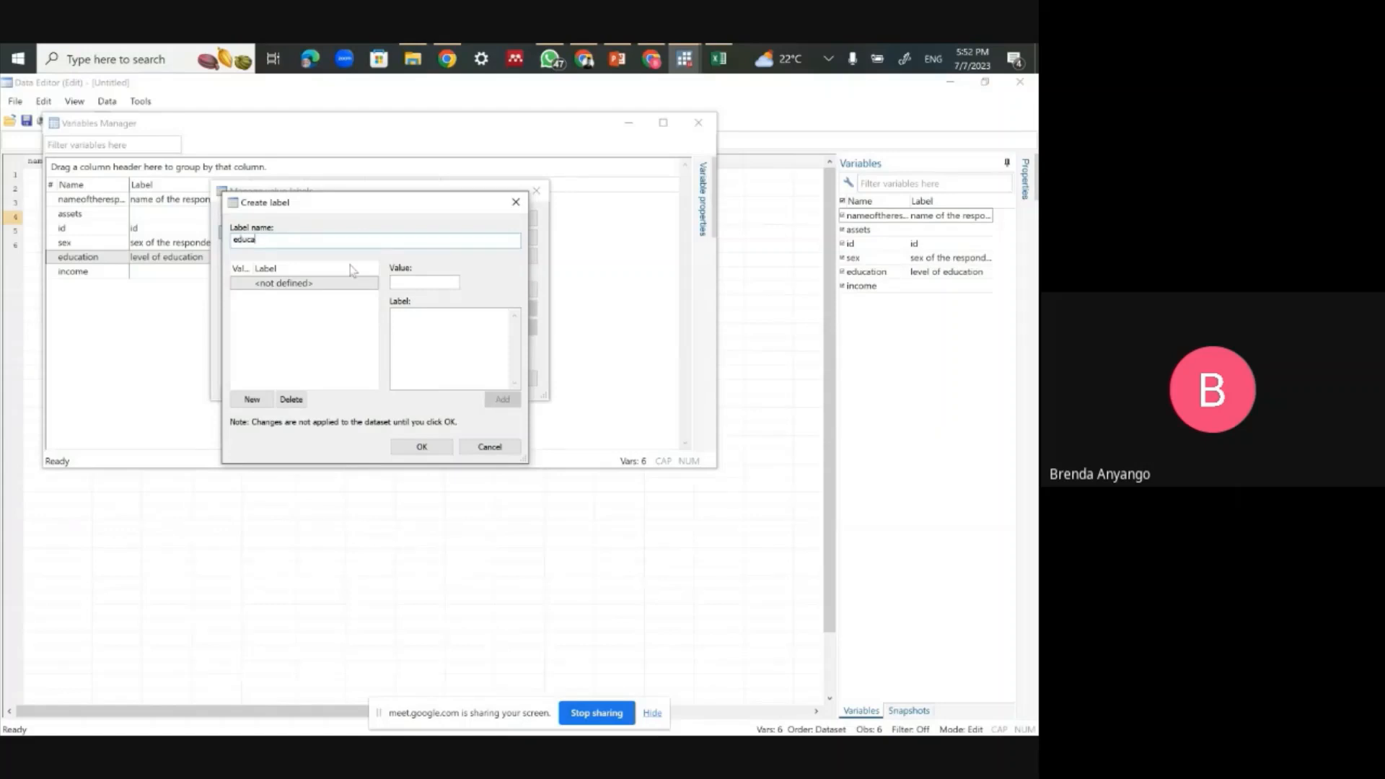
type("tion")
type("1")
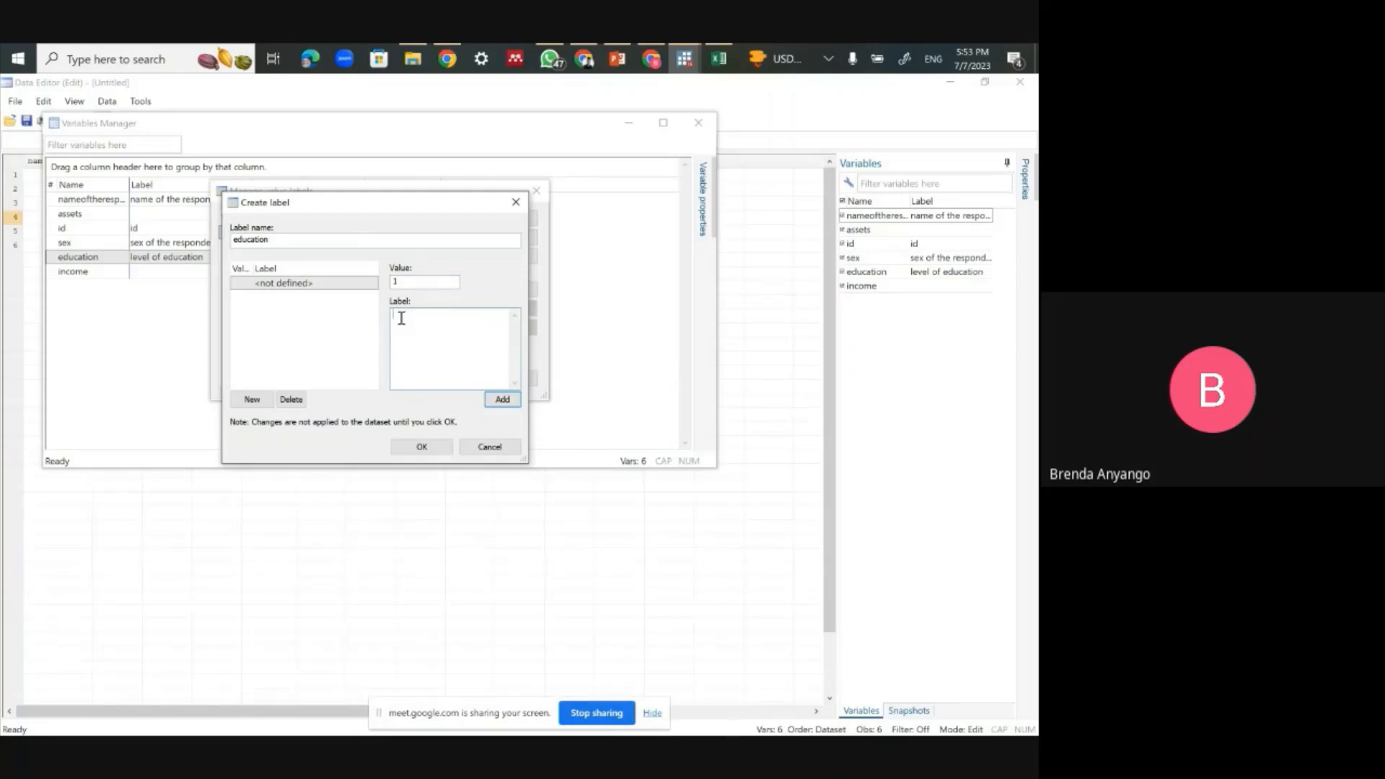
type("tertiary")
left_click(502, 399)
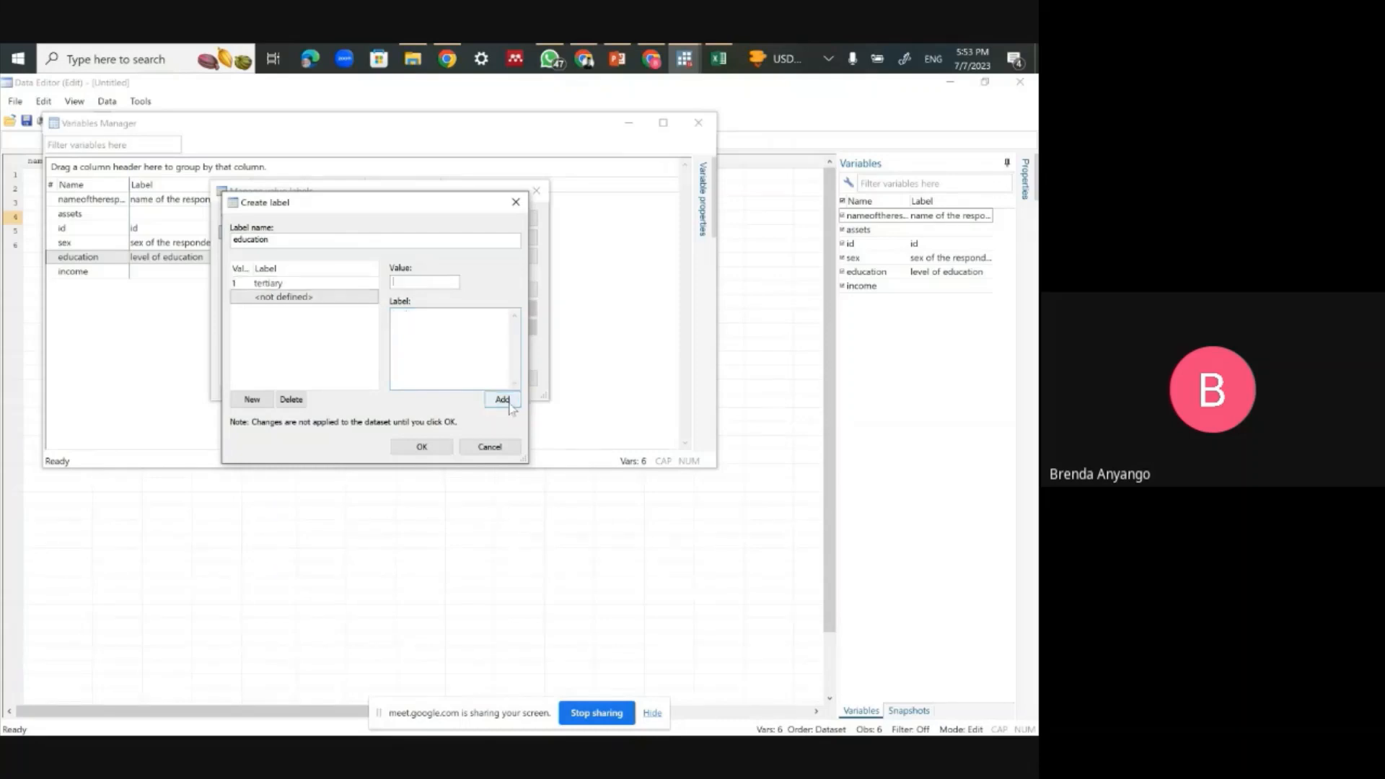
Step: Add value 2 as "secondary" and value 3 as "primary" to the education value label
type("2")
left_click(404, 334)
type("secondary")
left_click(506, 399)
type("3")
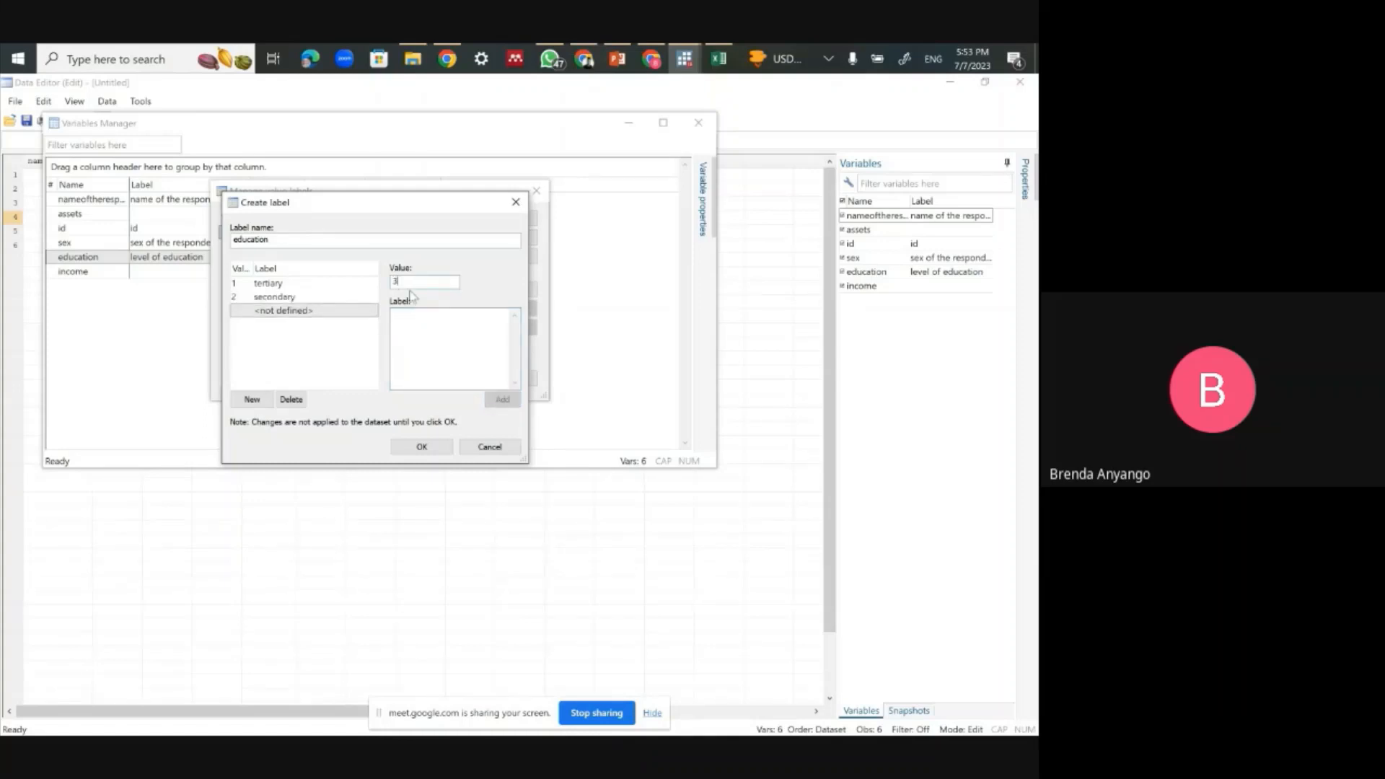
left_click(400, 330)
type("primary")
left_click(503, 400)
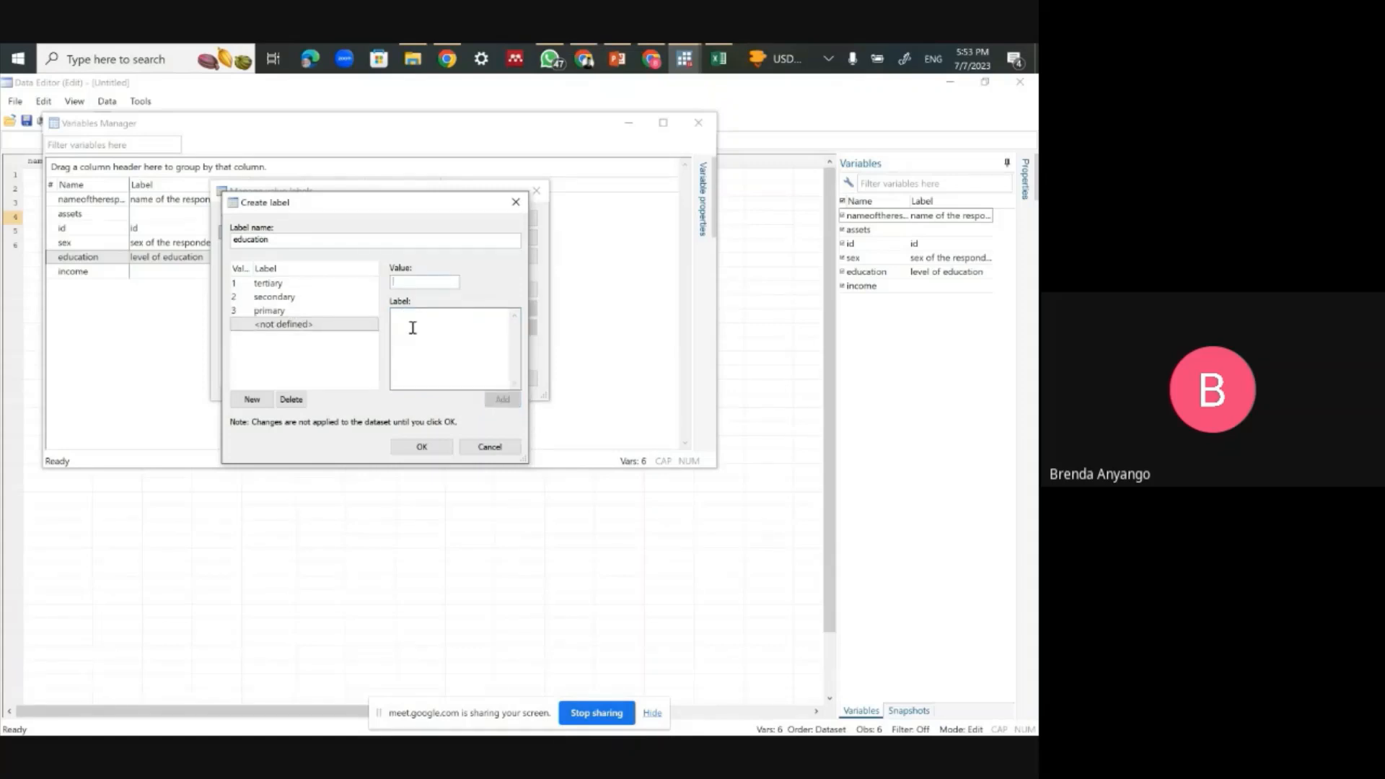
Step: Add value 4 as "none" to the education value label, save it and close the value label manager
type("4")
left_click(404, 328)
type("nione")
key("BackSpace")
key("BackSpace")
key("BackSpace")
key("BackSpace")
type("one")
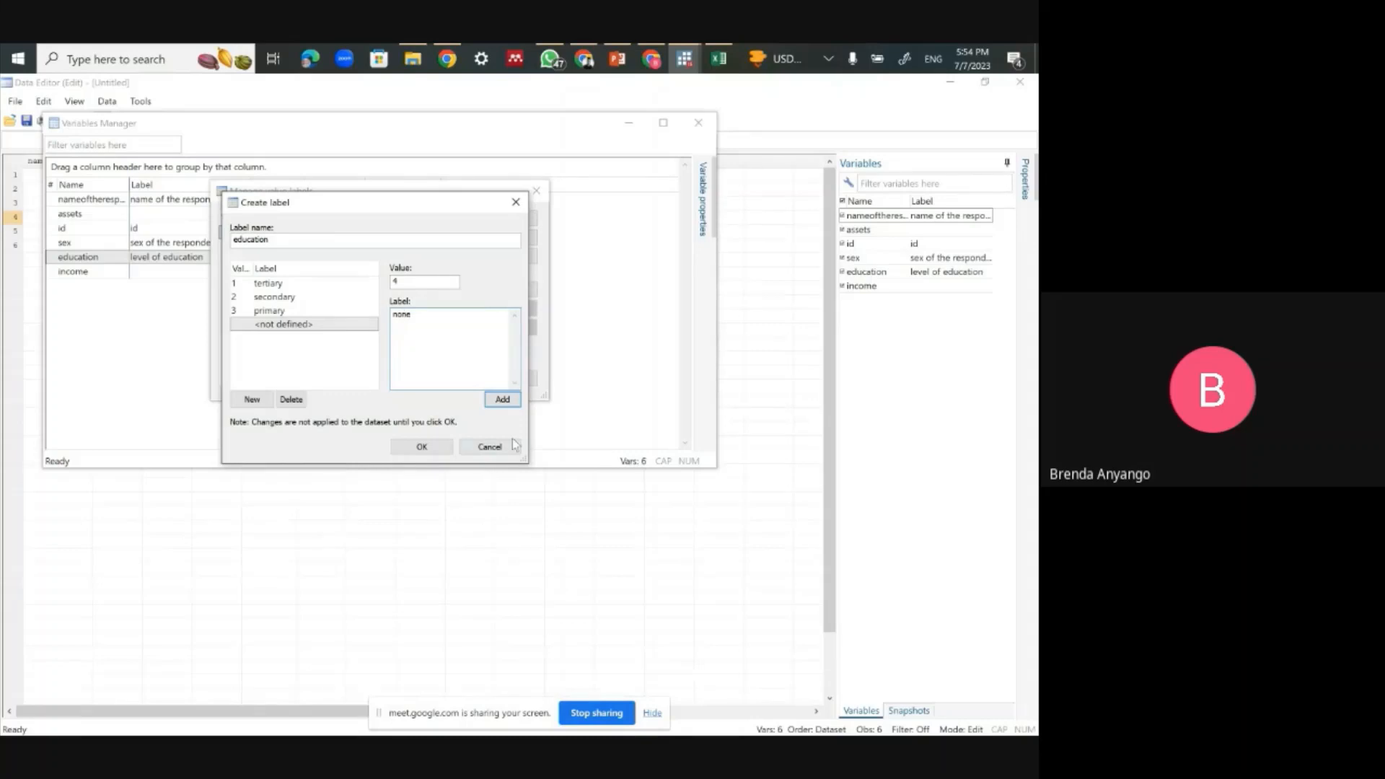
left_click(499, 401)
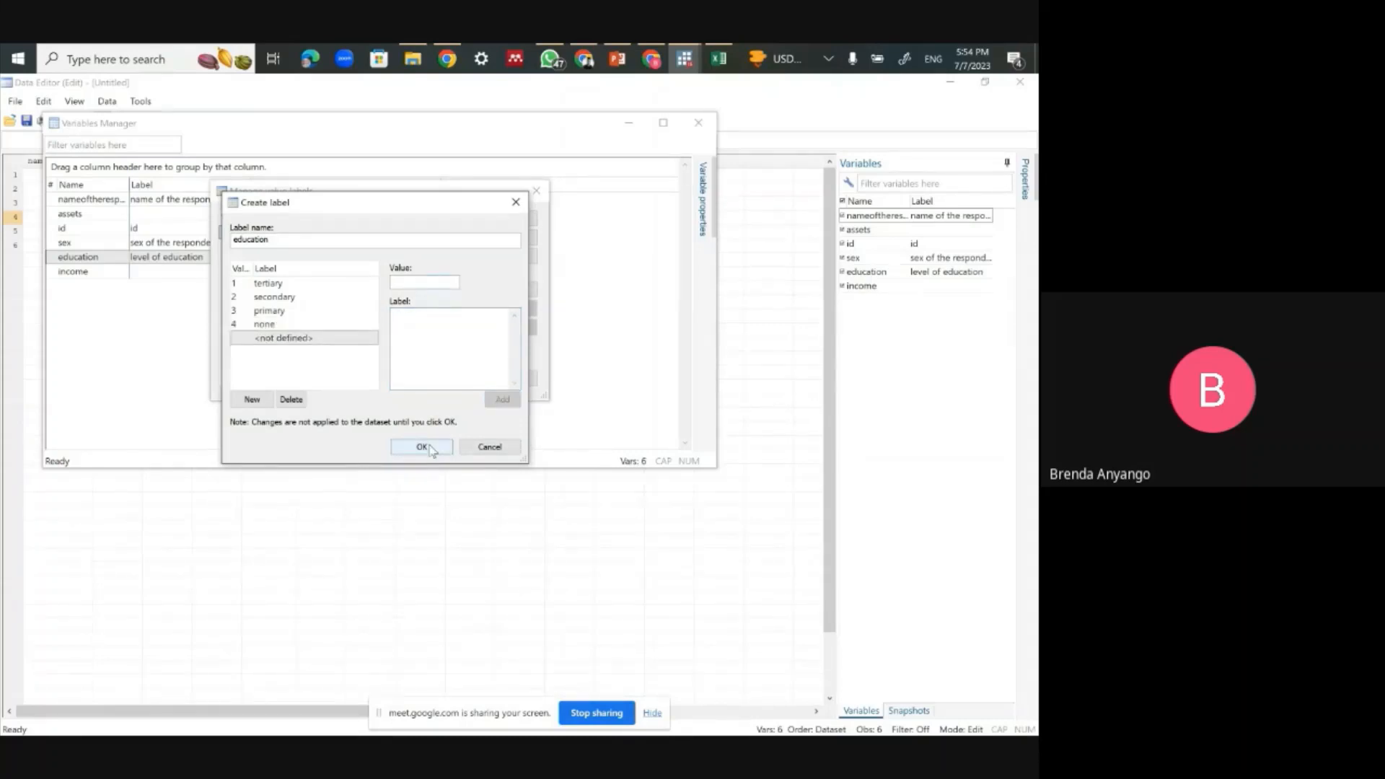
left_click(422, 447)
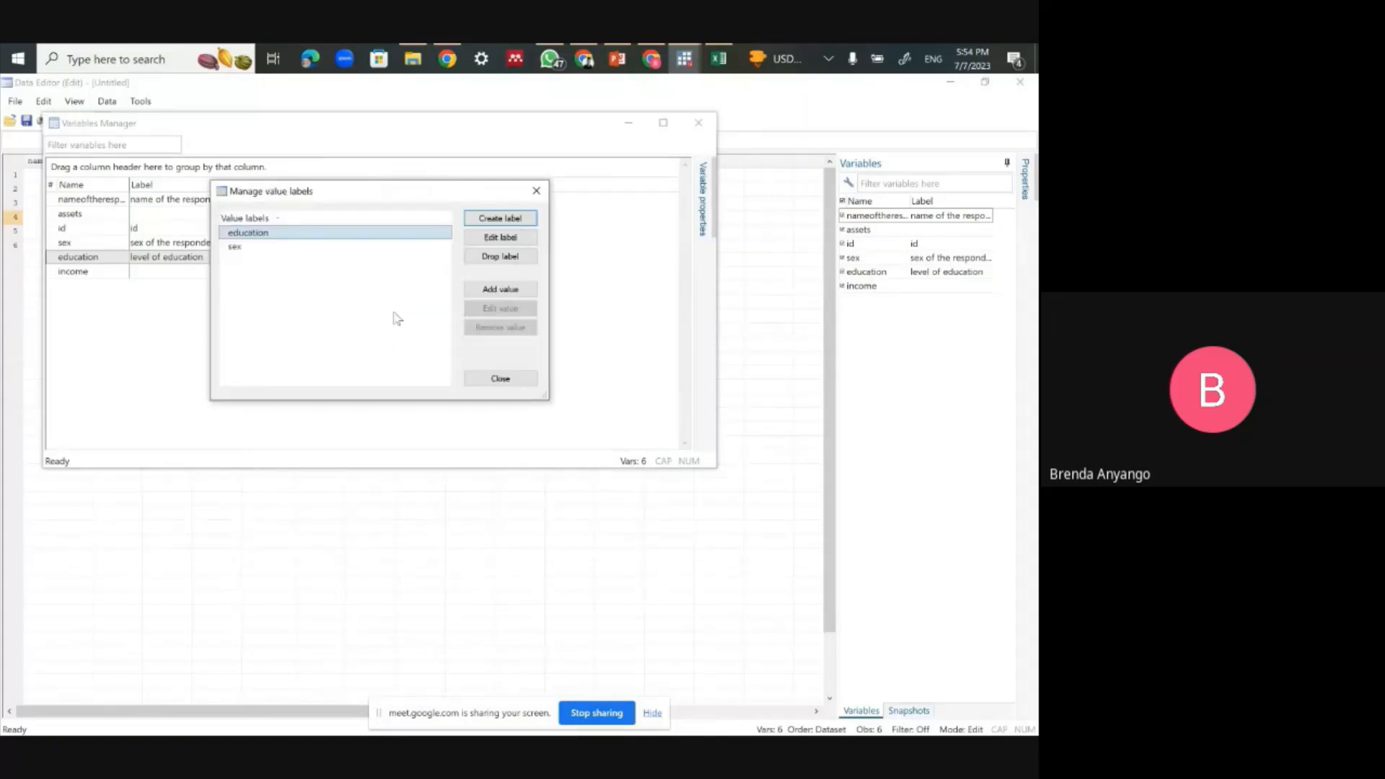
left_click(538, 191)
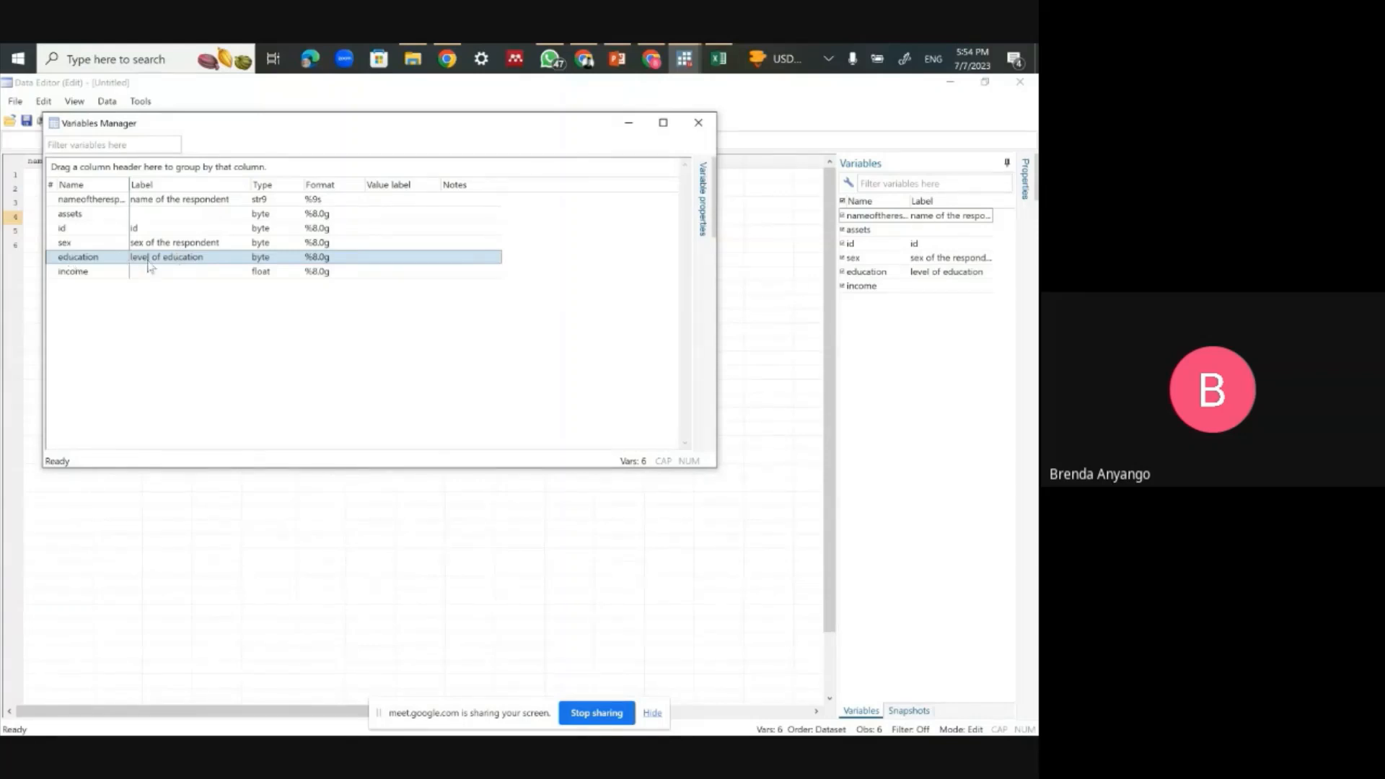
Step: Assign the "sex" value label to the sex variable and apply the change
left_click(187, 245)
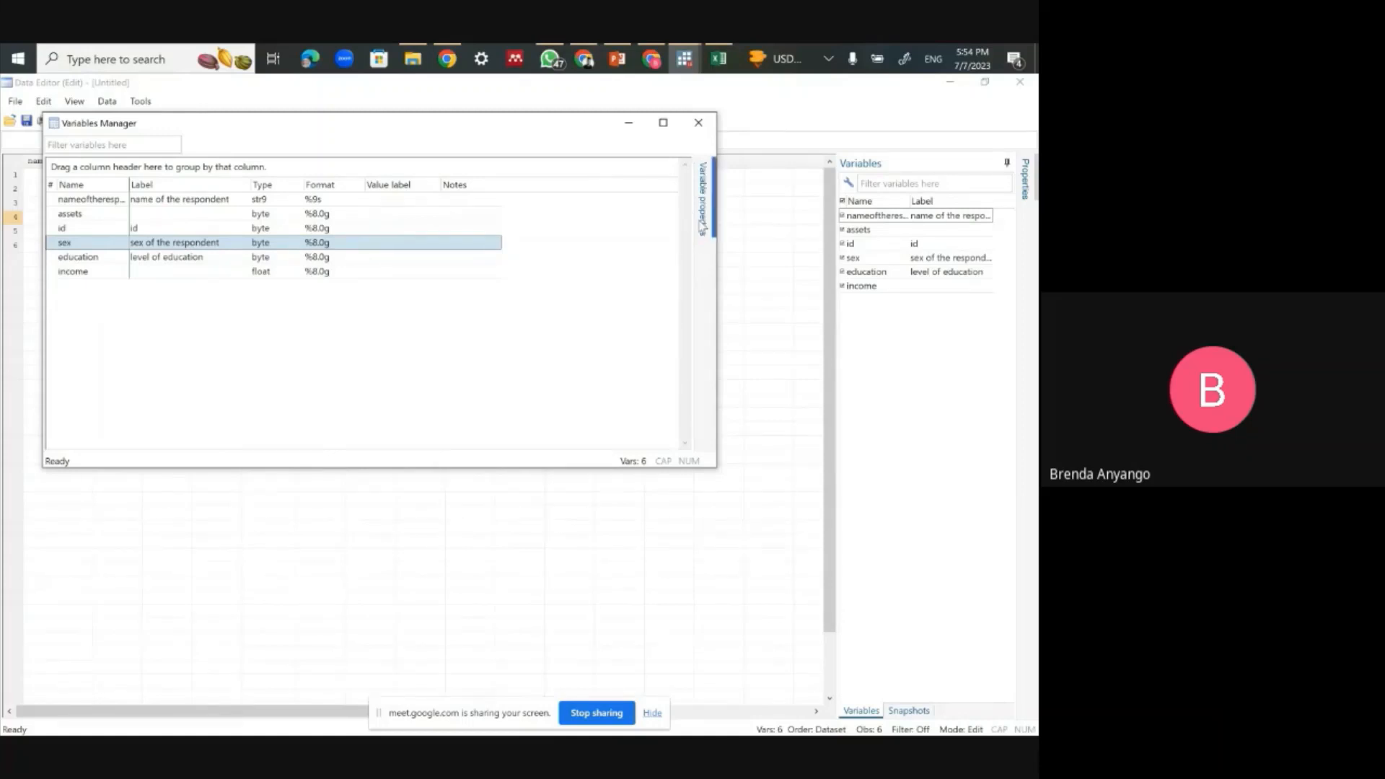
mouse_move(701, 230)
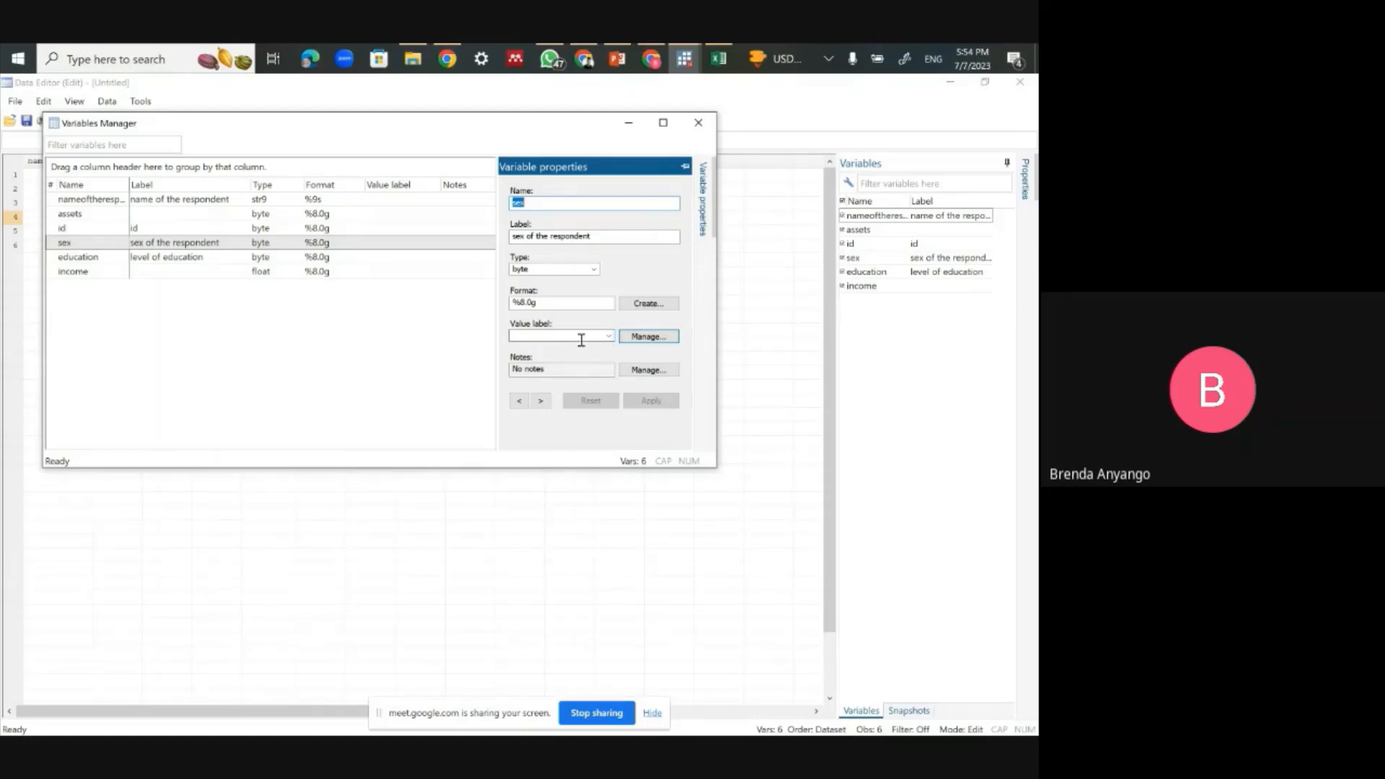
left_click(608, 337)
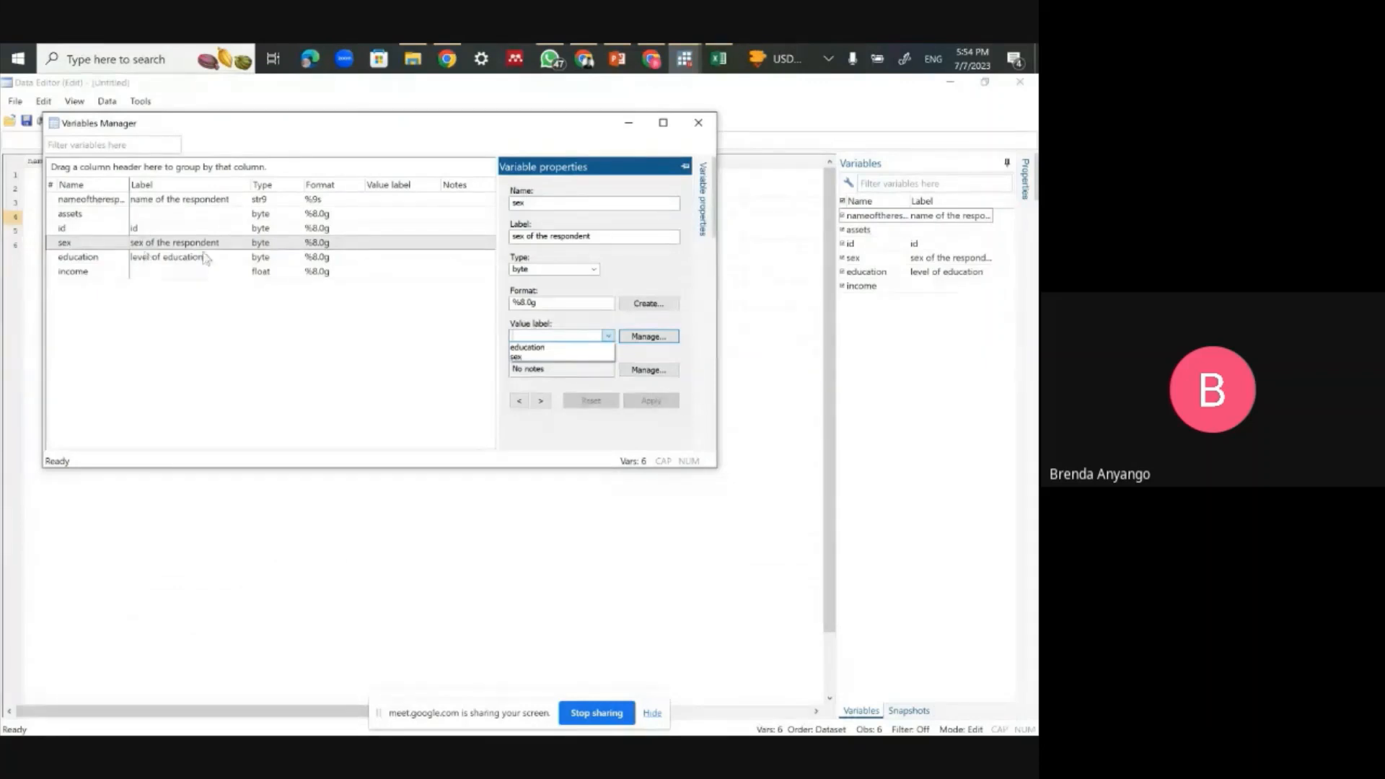
left_click(530, 356)
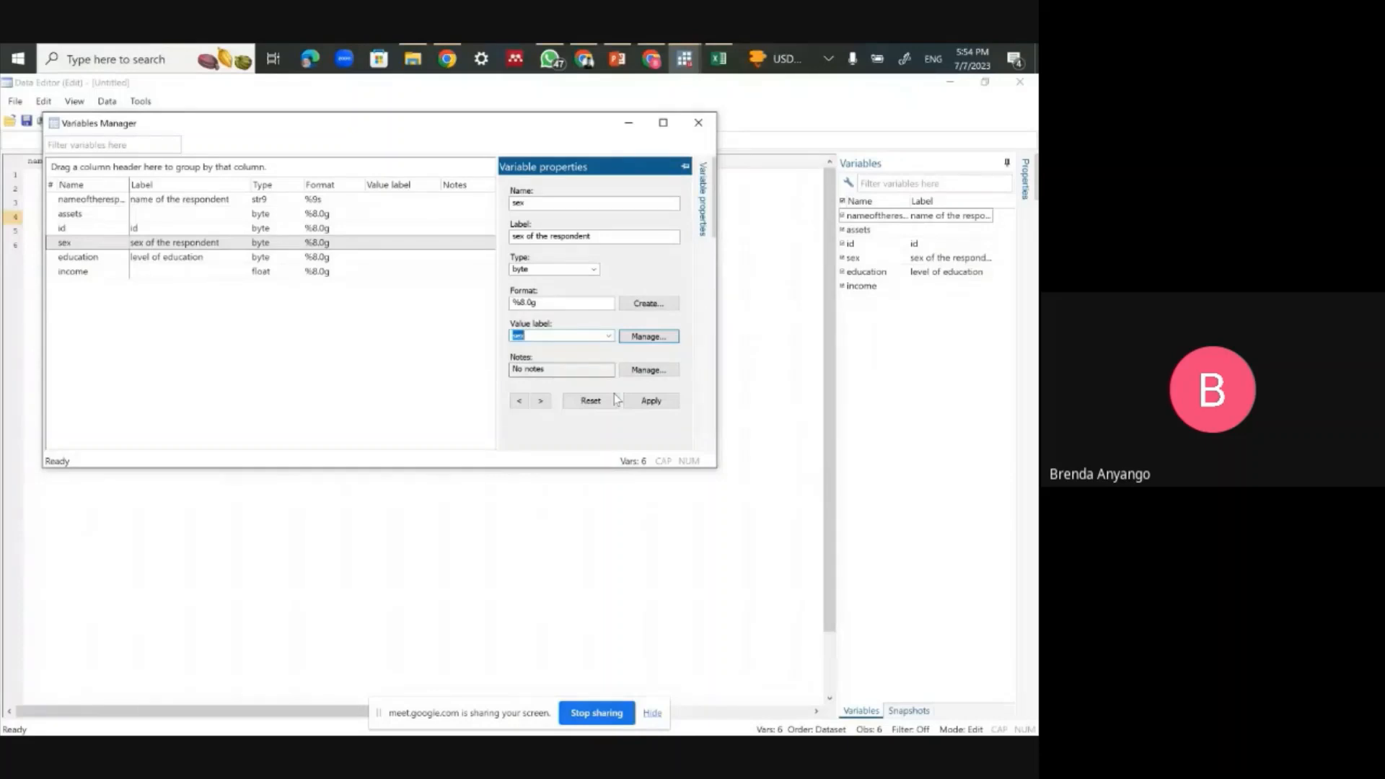
left_click(652, 401)
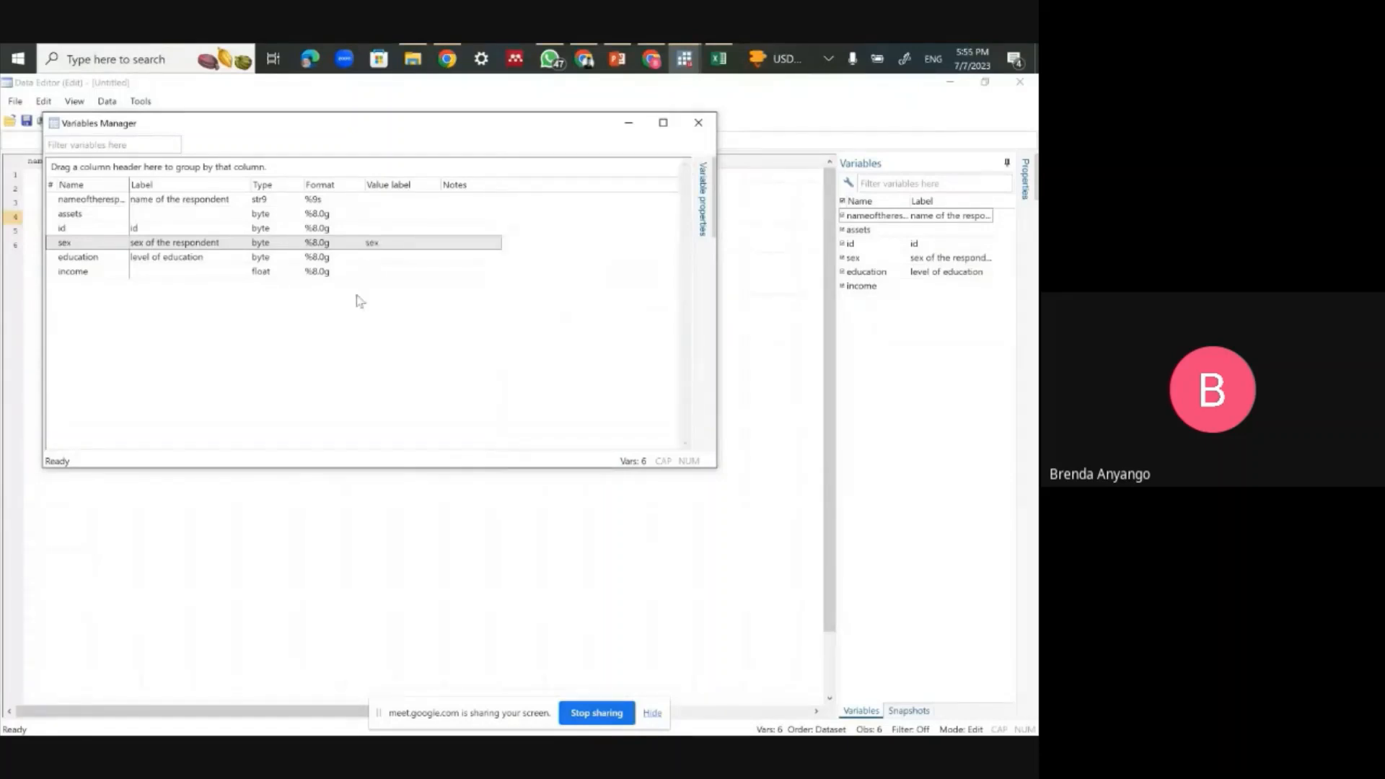
Step: Assign the "education" value label to the education variable and apply the change
left_click(145, 259)
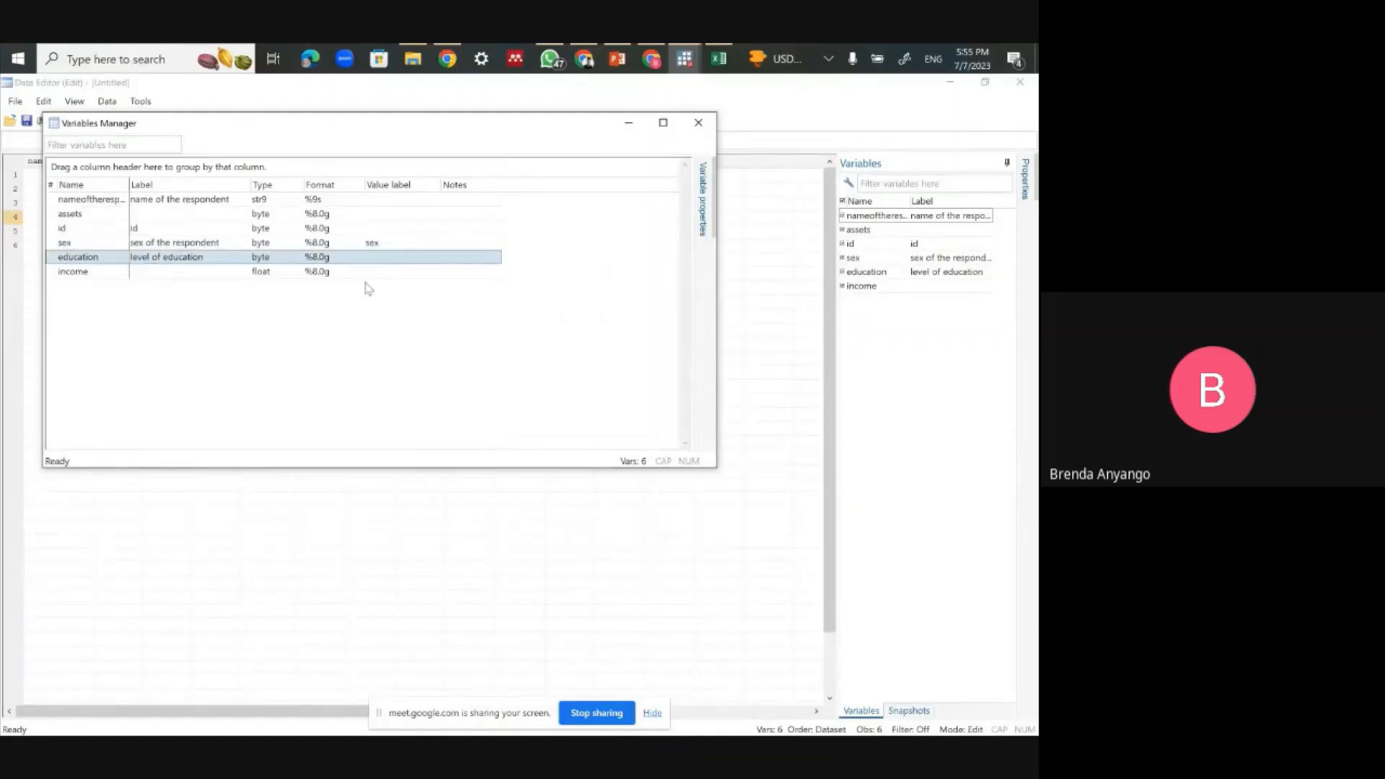
left_click(700, 242)
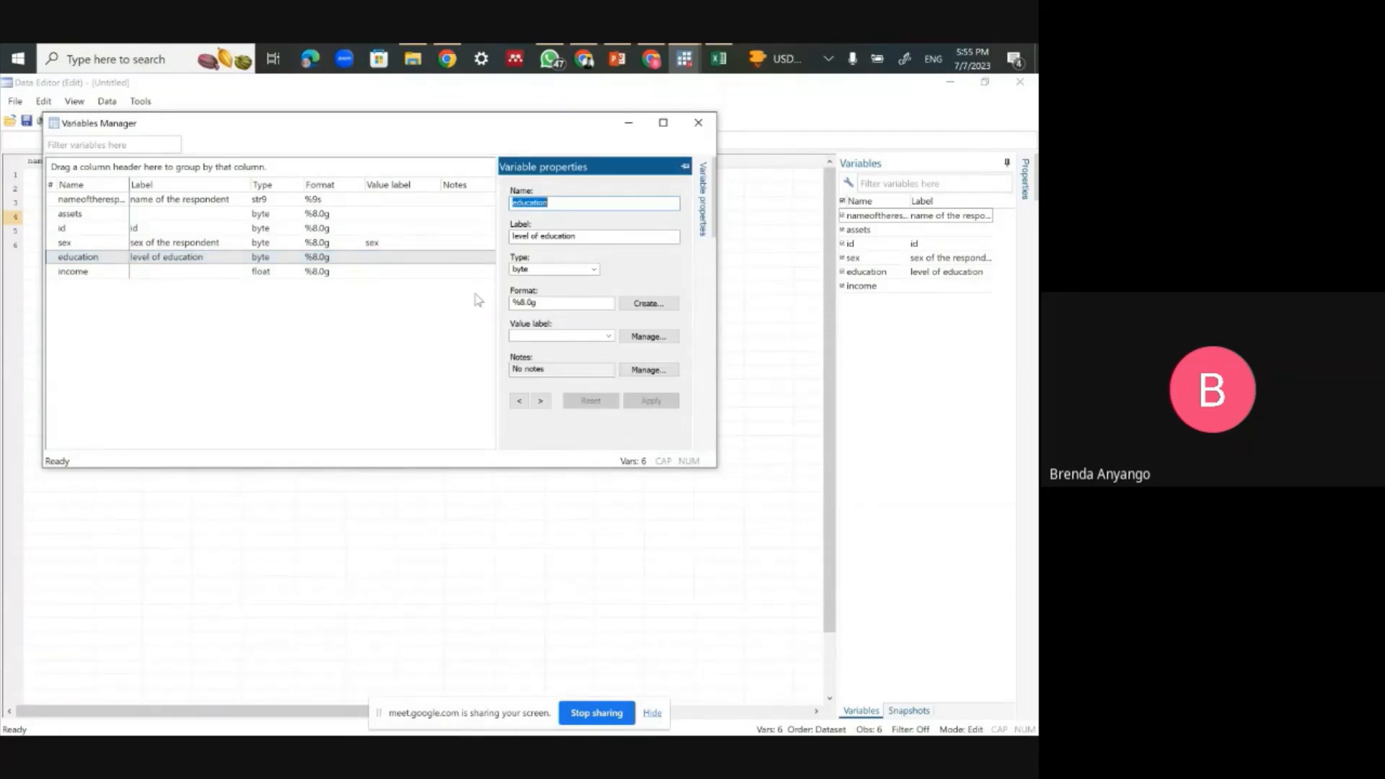
left_click(608, 337)
left_click(564, 353)
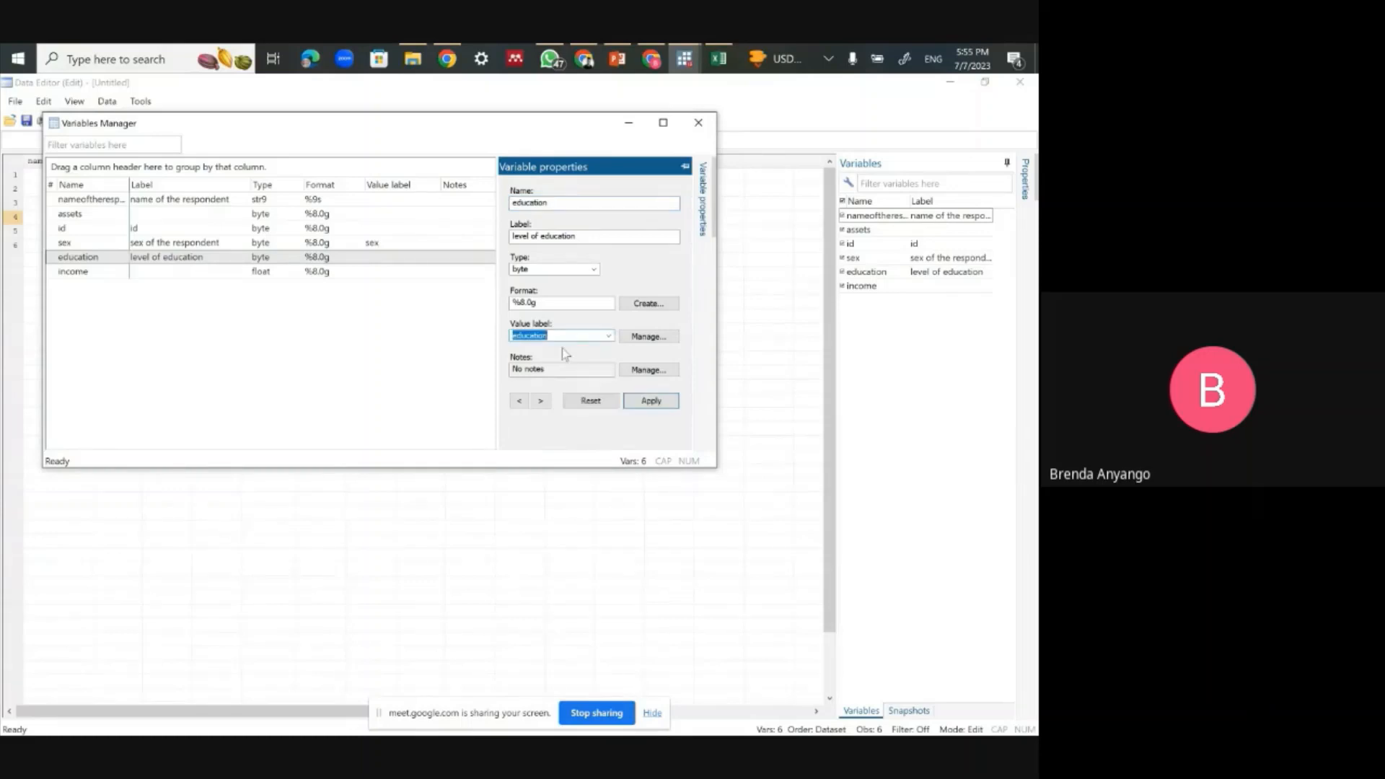
left_click(650, 401)
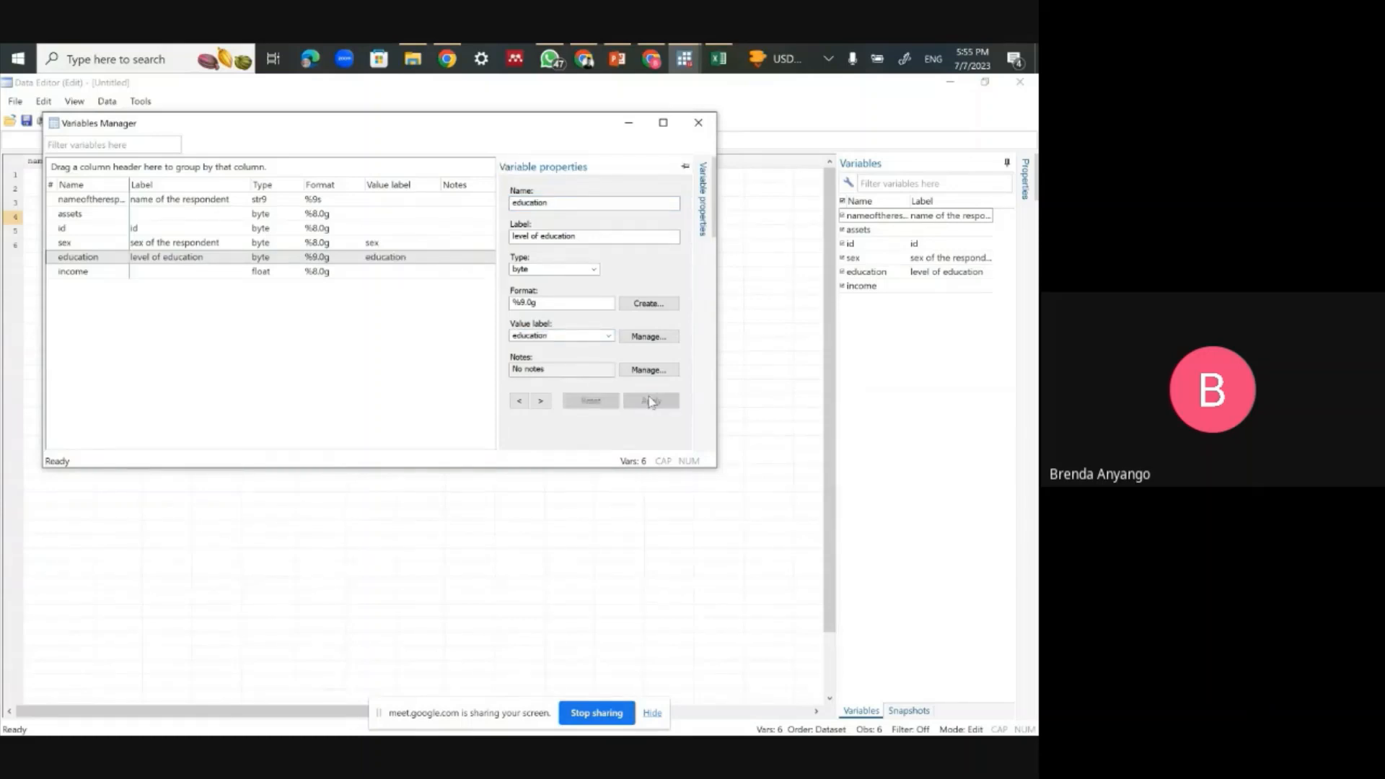
left_click(416, 351)
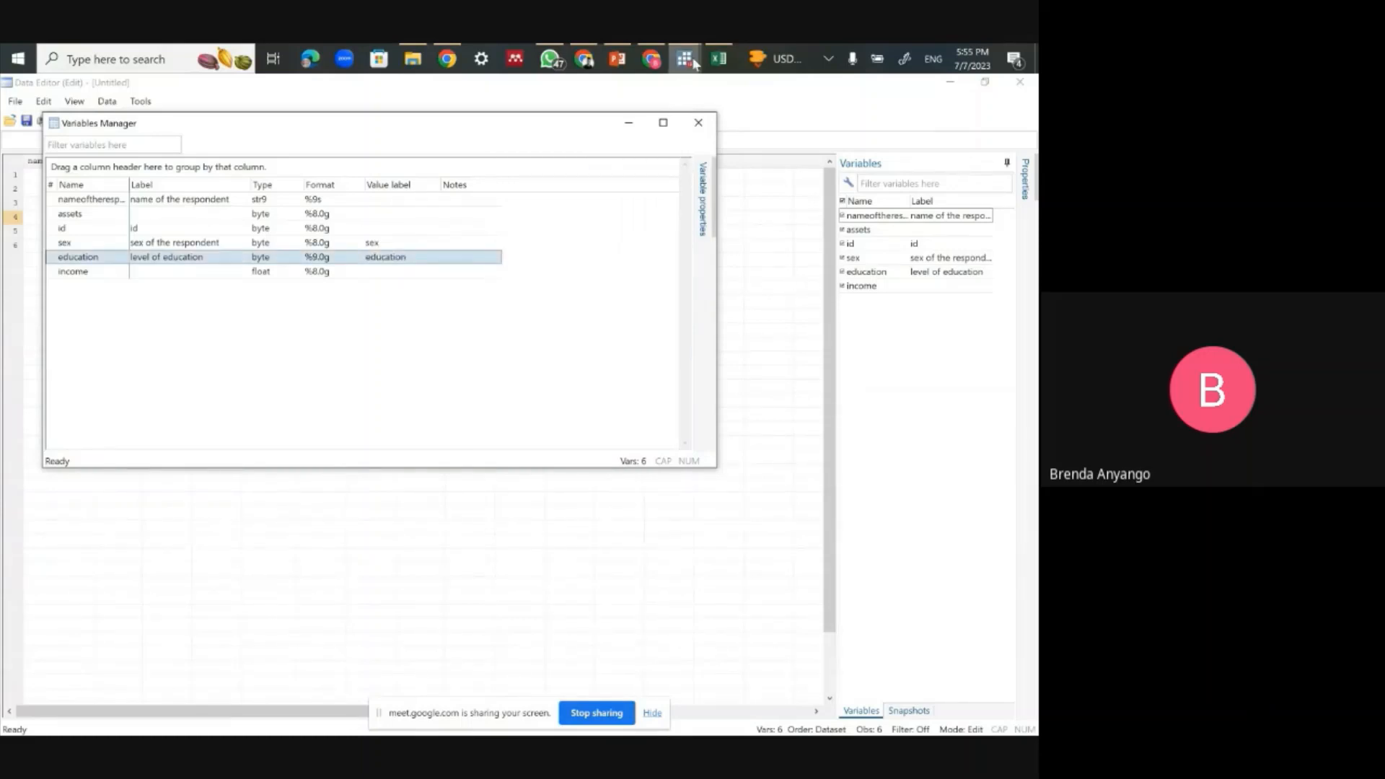
Step: Check the labelled values in the Data Editor and run "tab sex" in the main Stata window
mouse_move(683, 59)
left_click(653, 159)
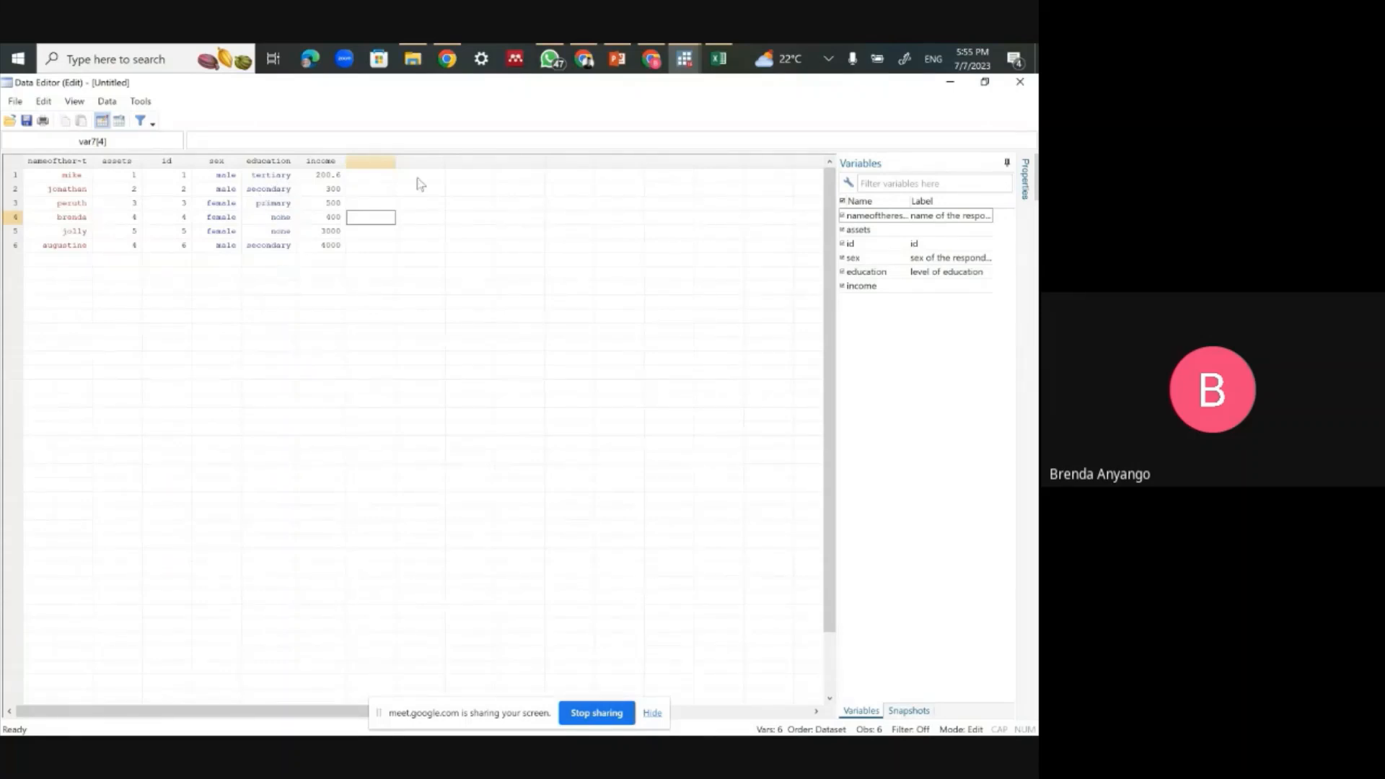
mouse_move(683, 63)
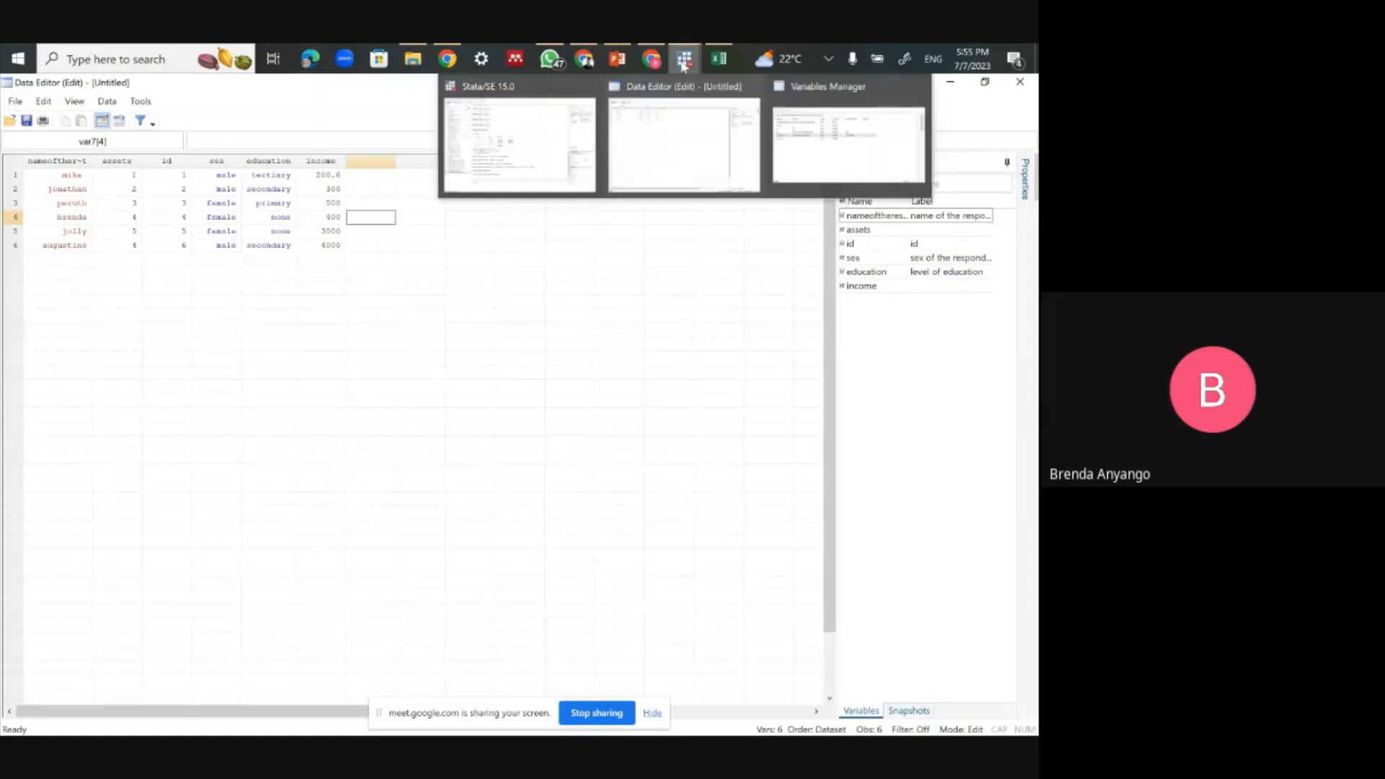
left_click(542, 133)
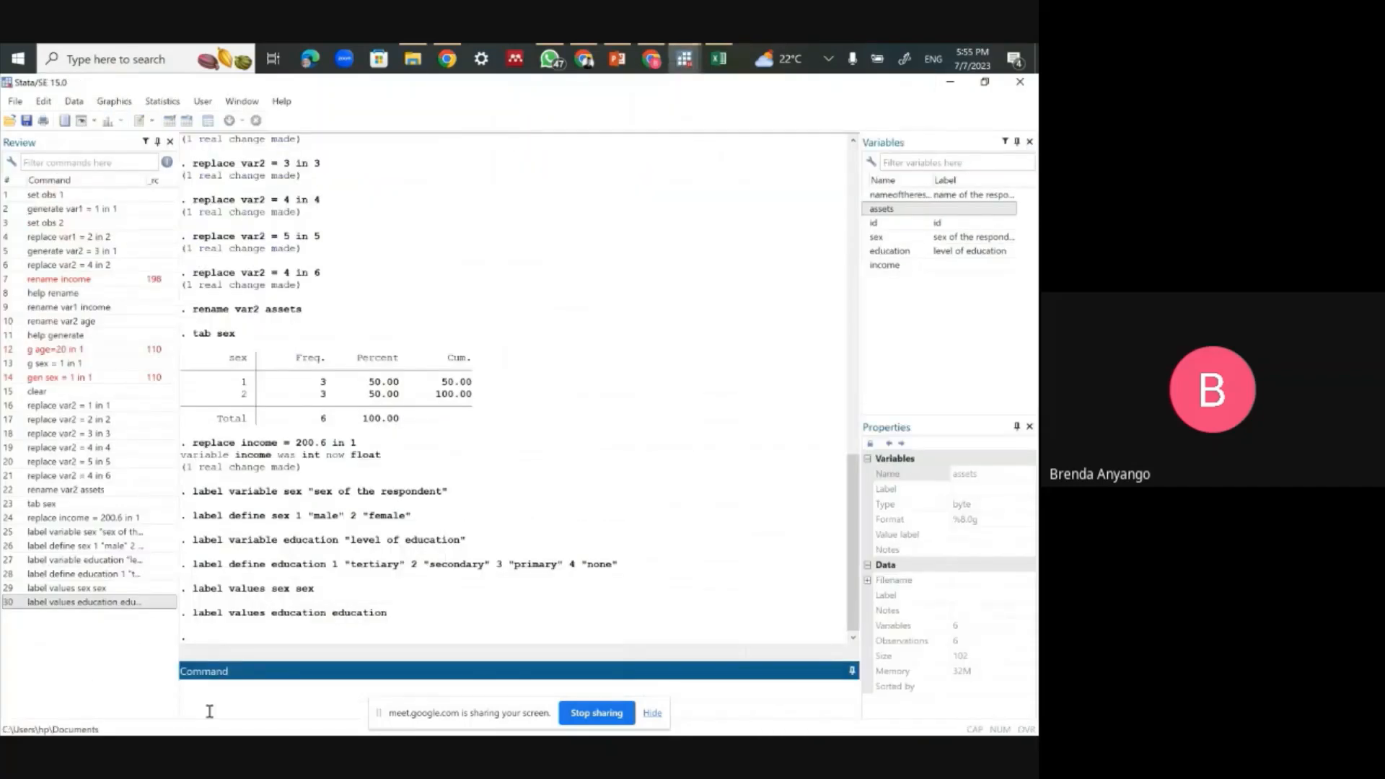
type("tab sex")
key("Return")
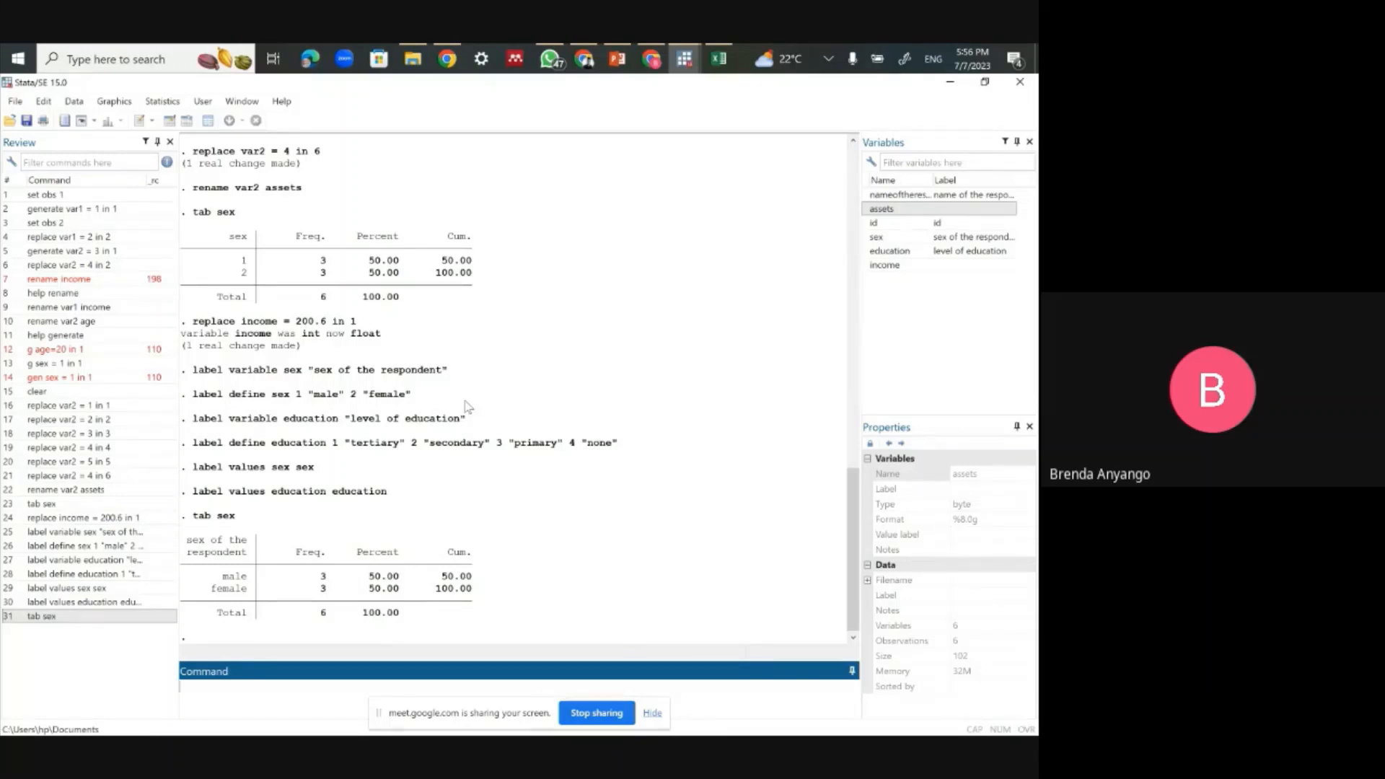
Step: Look over the dataset in the Data Editor and switch to the Lecture 3 slide in PowerPoint
mouse_move(659, 59)
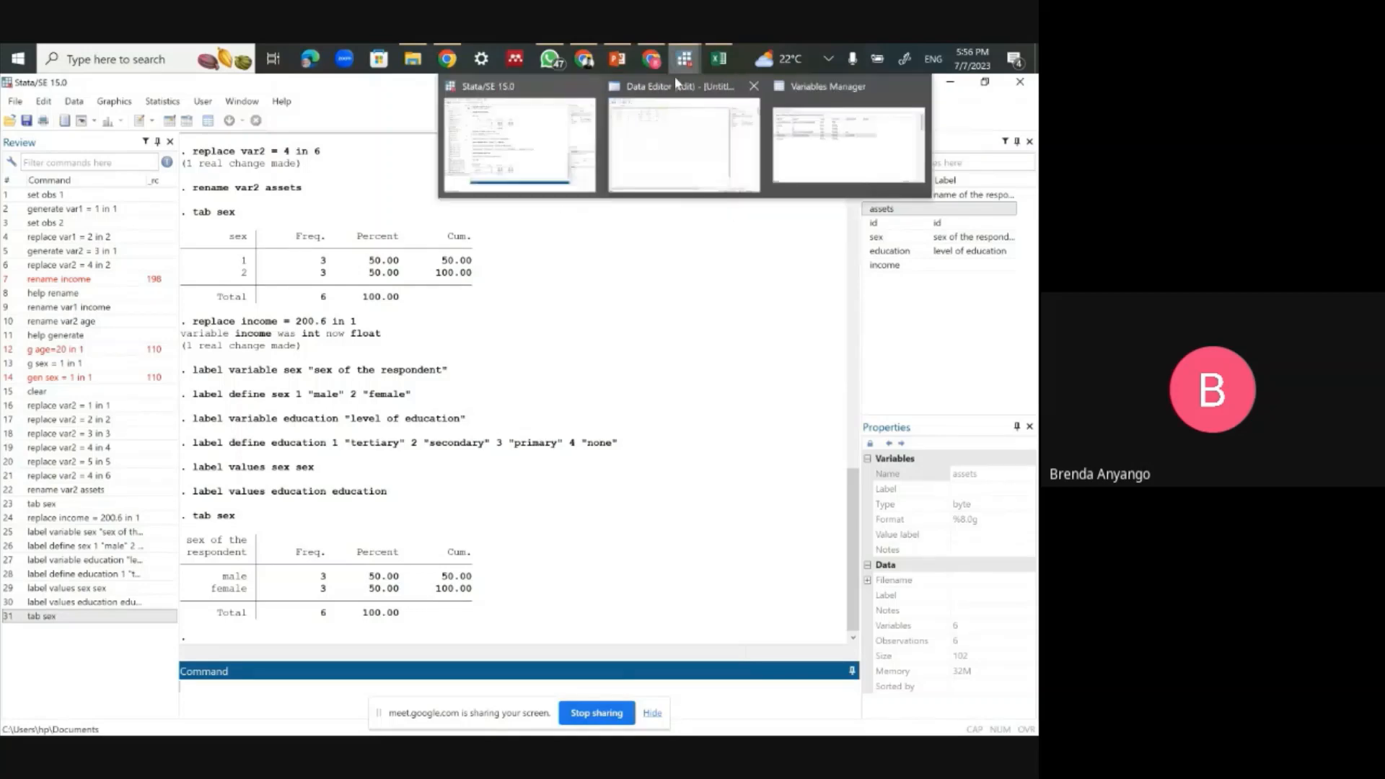
left_click(673, 77)
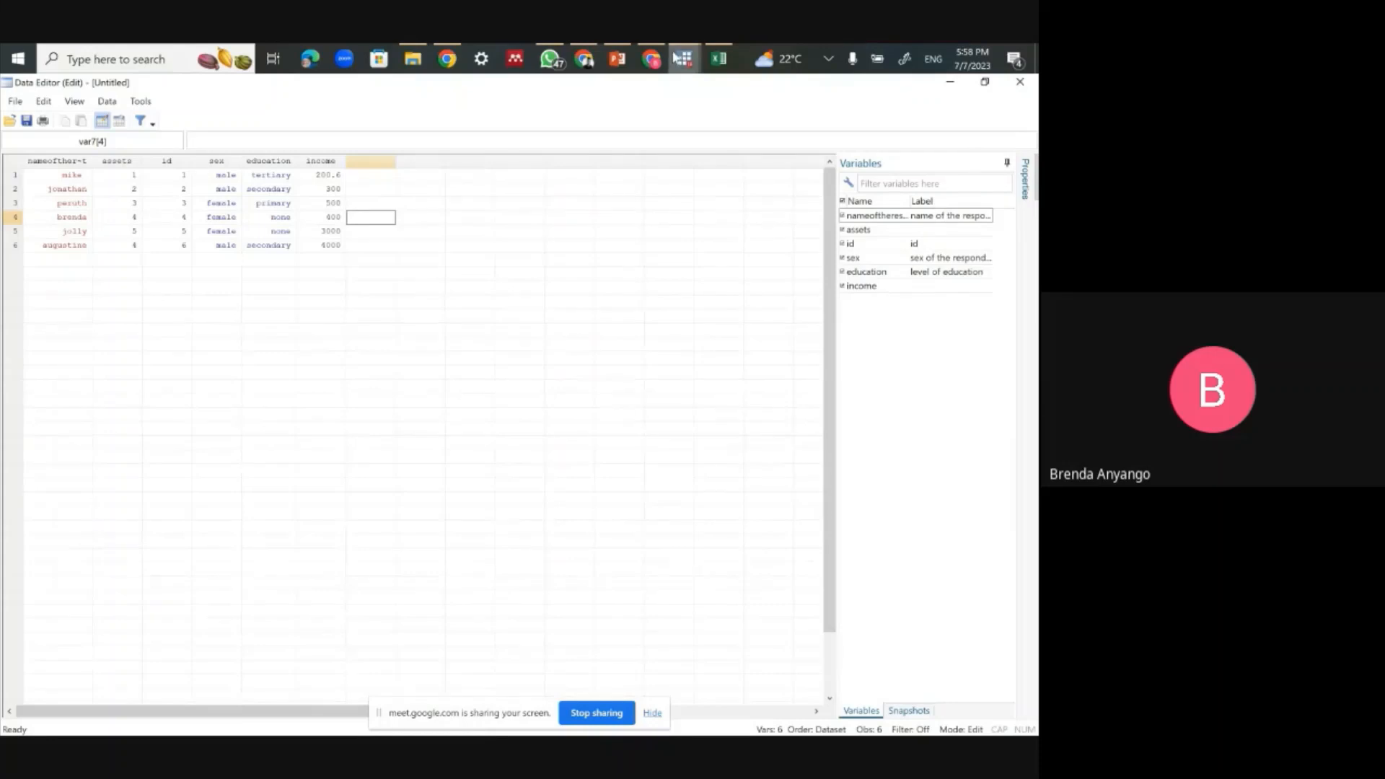
mouse_move(684, 58)
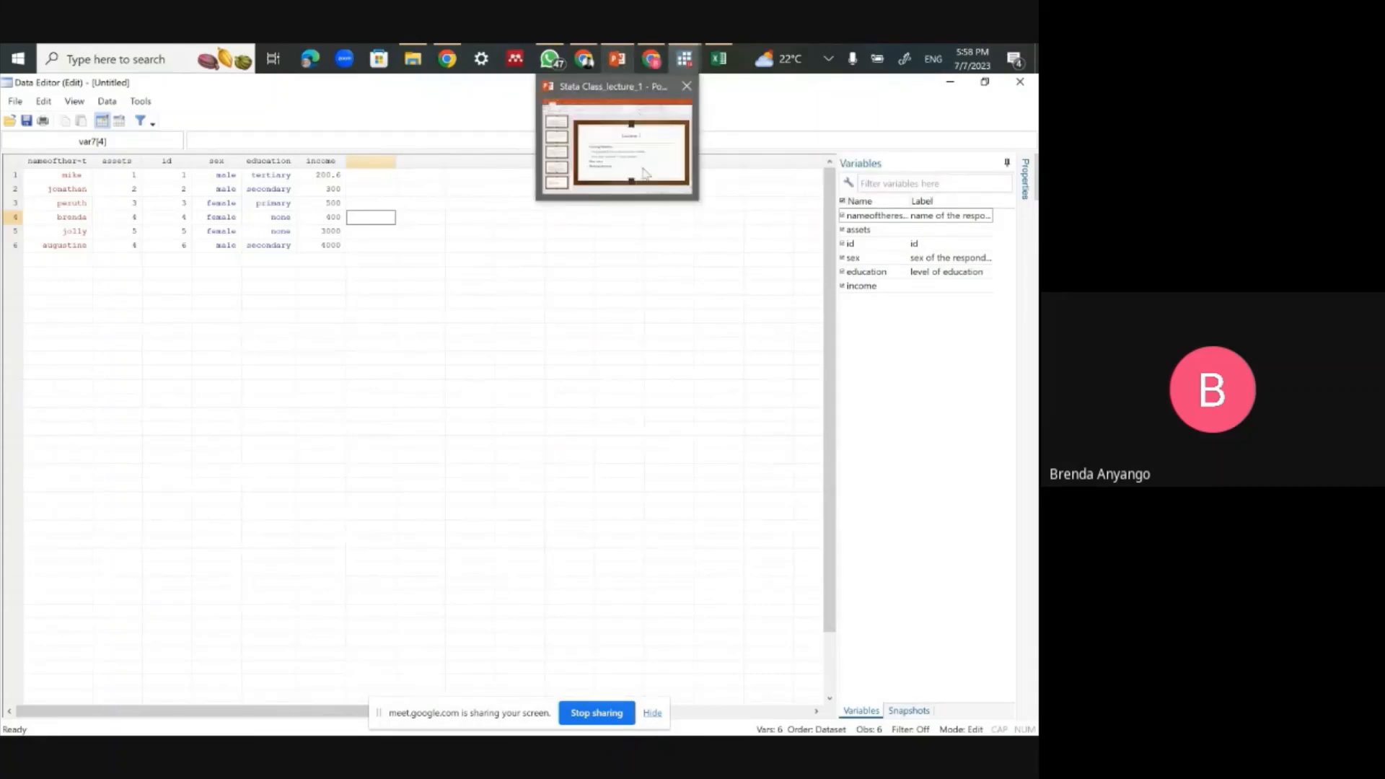
left_click(612, 195)
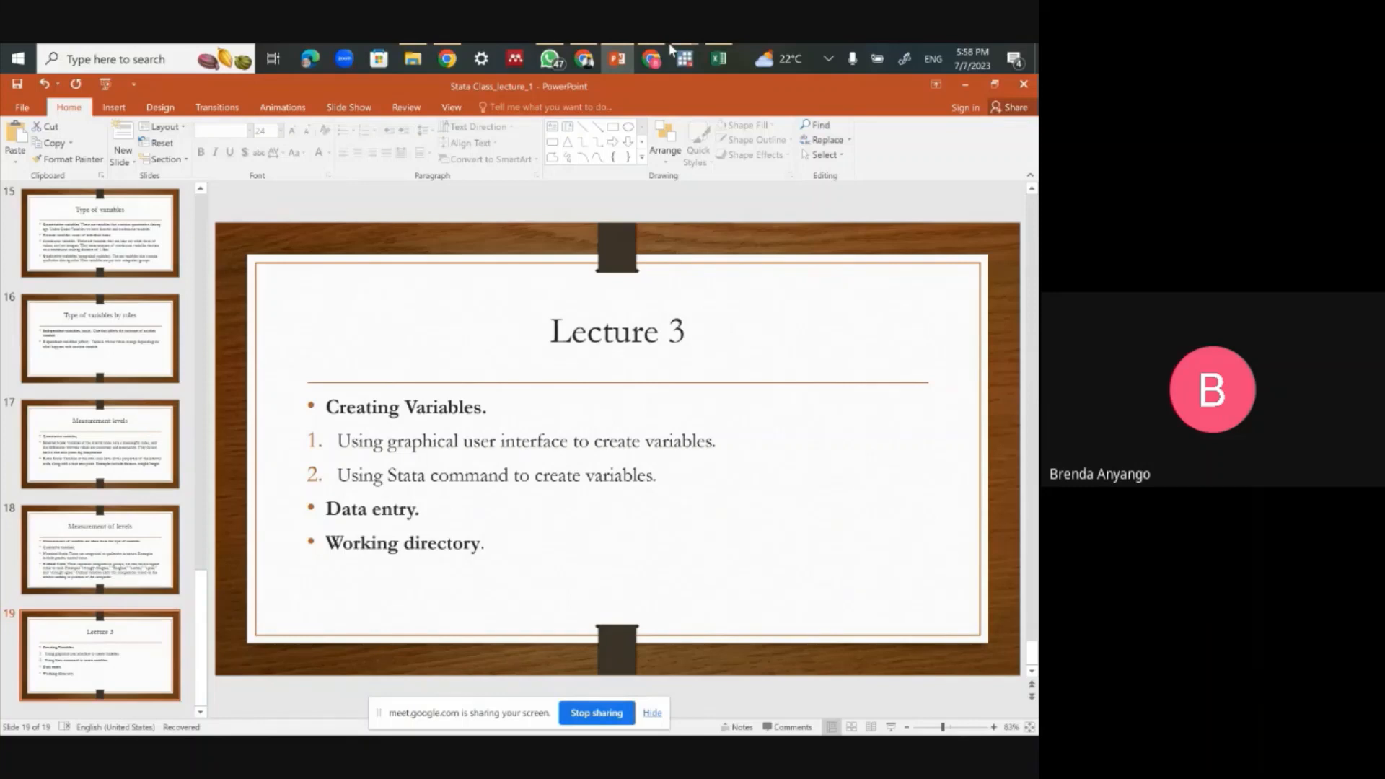
Step: Switch to the Chrome window with the meeting, open a new tab and accept the ad privacy notice
mouse_move(656, 65)
left_click(655, 66)
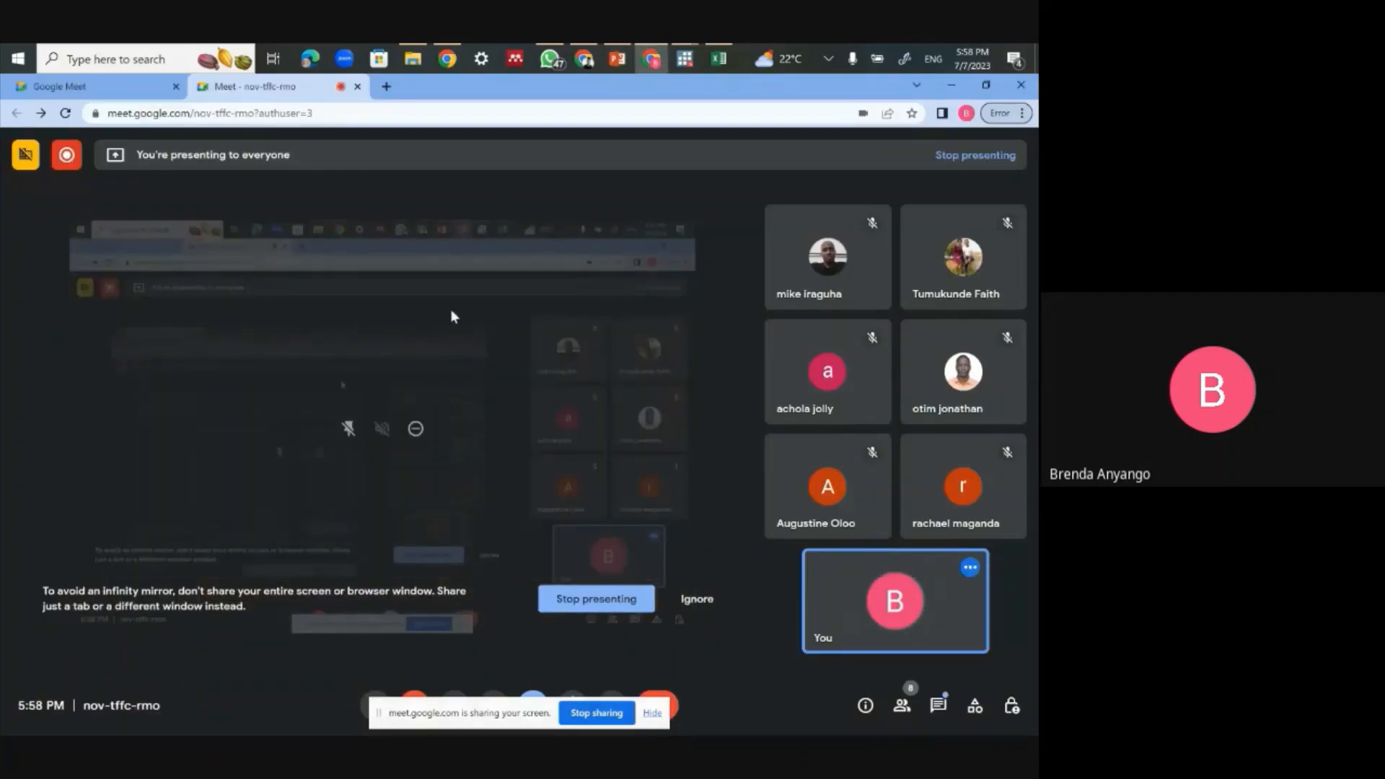
left_click(387, 87)
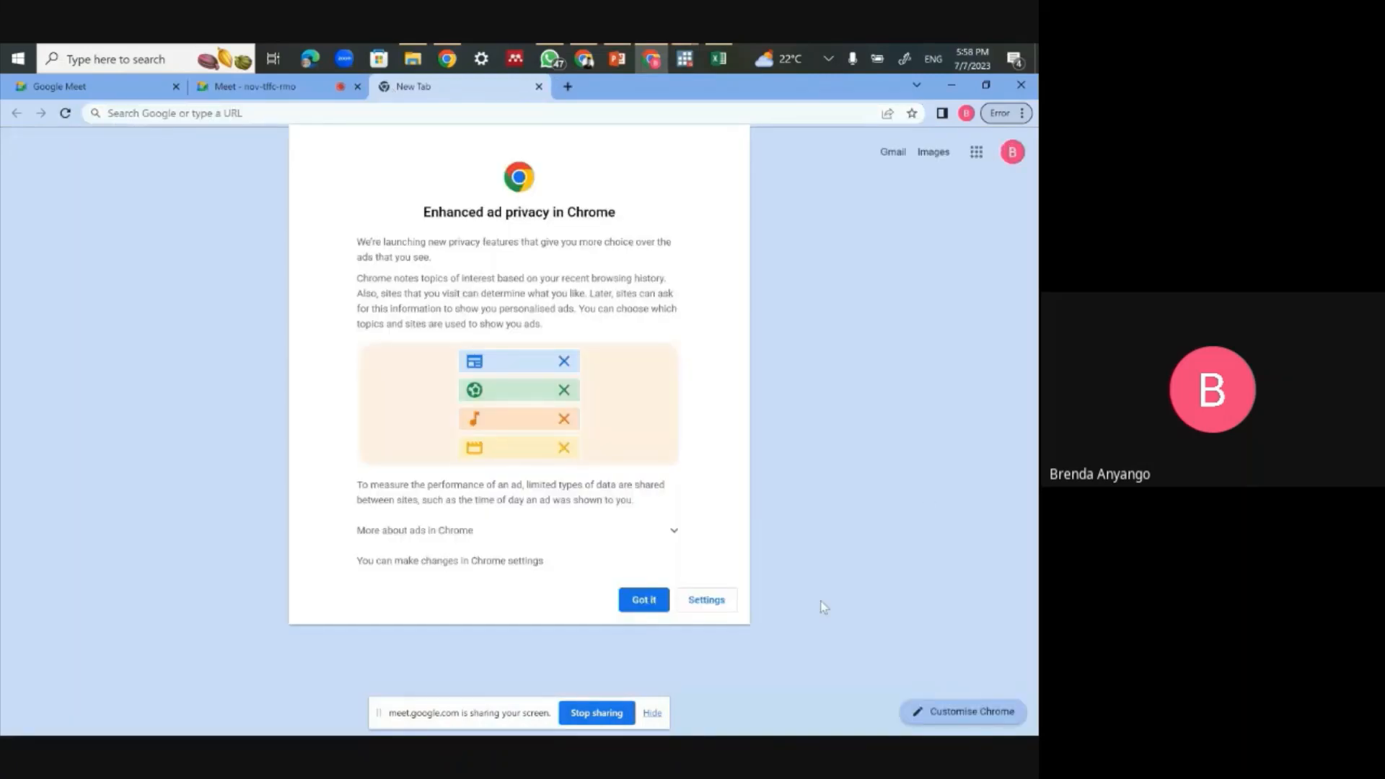
left_click(657, 599)
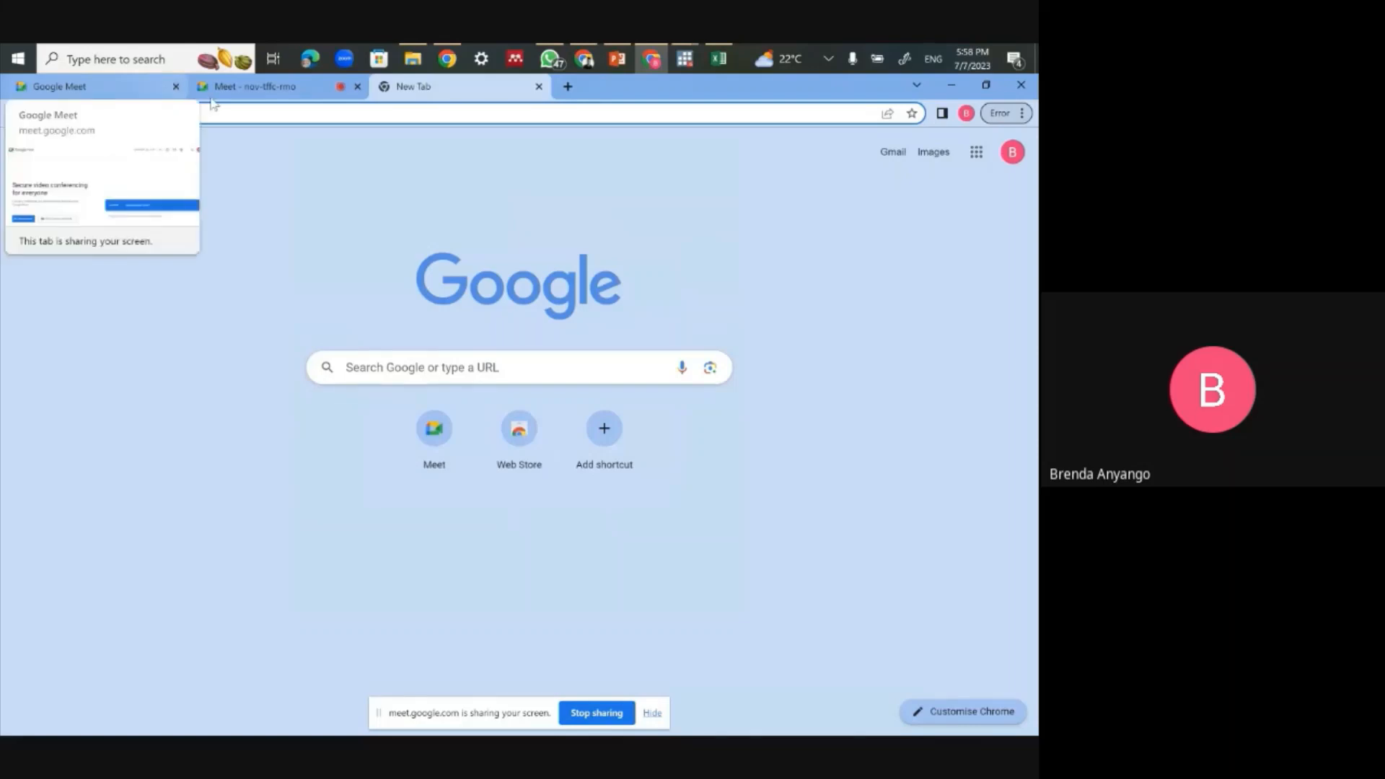
type("da")
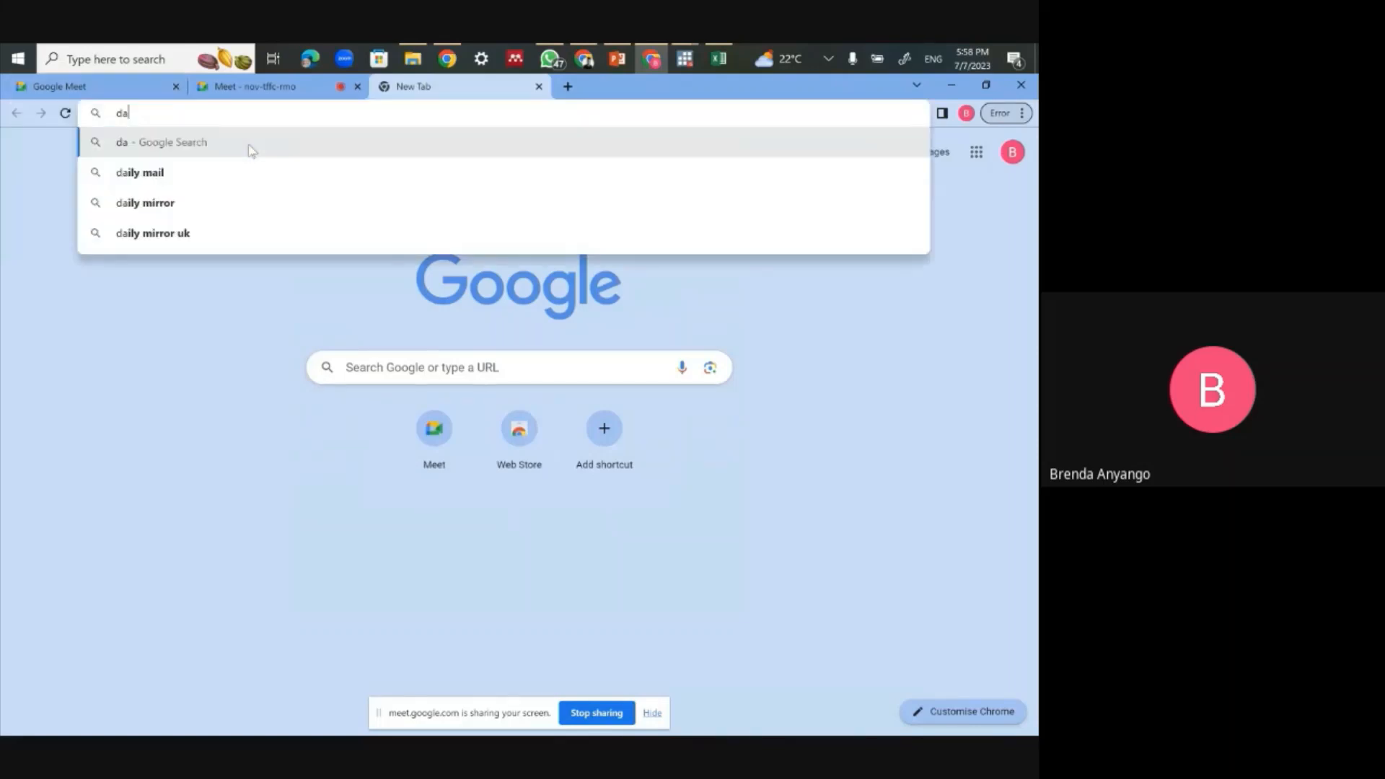
type("tase")
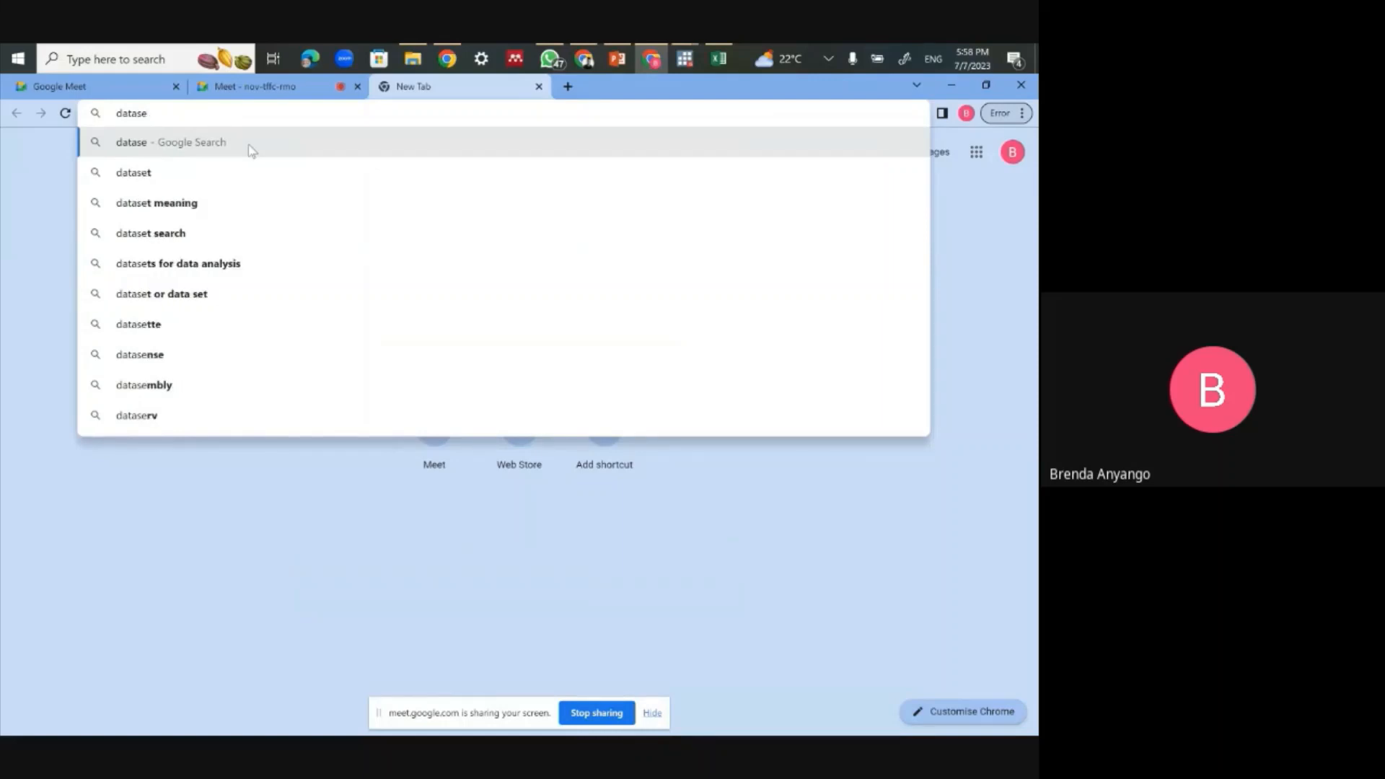
key("BackSpace")
key("BackSpace")
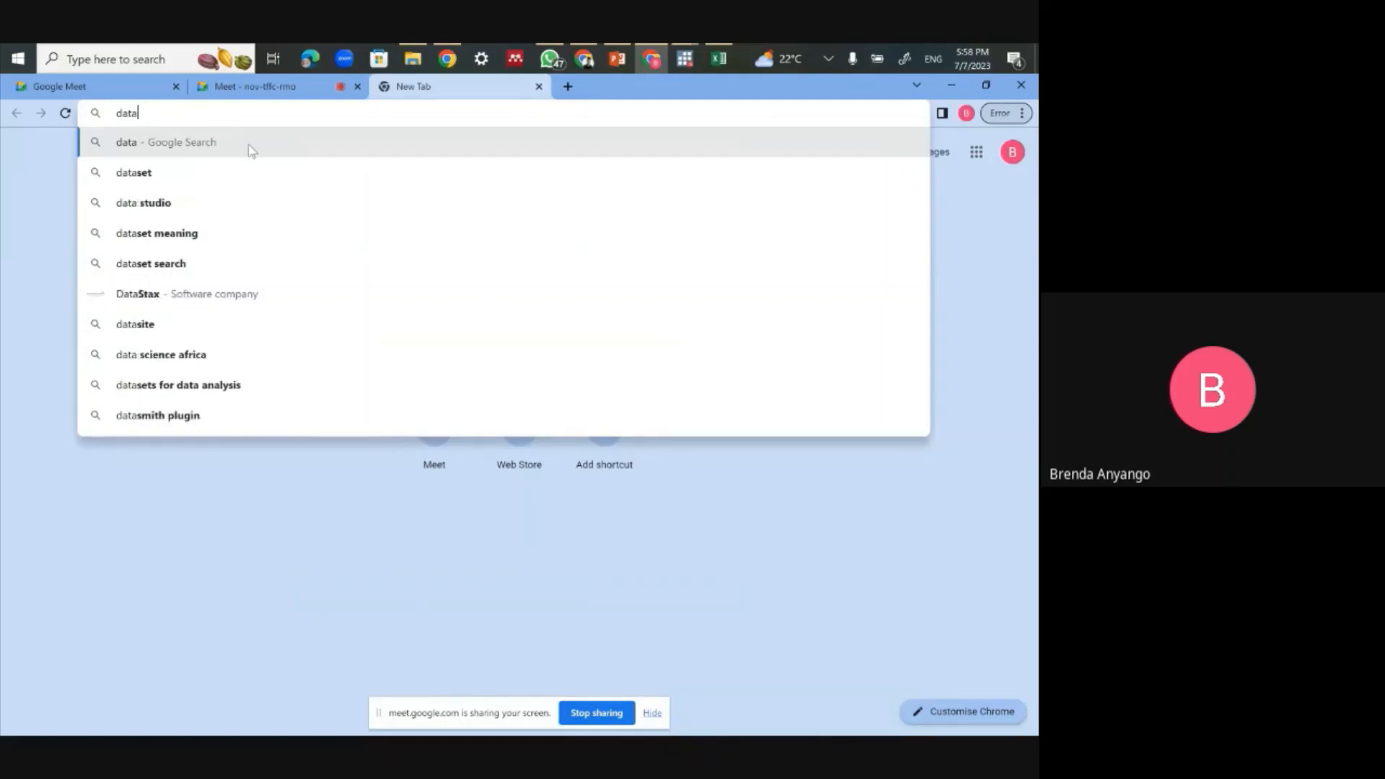
key("BackSpace")
key("BackSpace")
key("BackSpace")
key("BackSpace")
Step: Enter "stata cross sectional ana" as a web search query in the new tab
type("s")
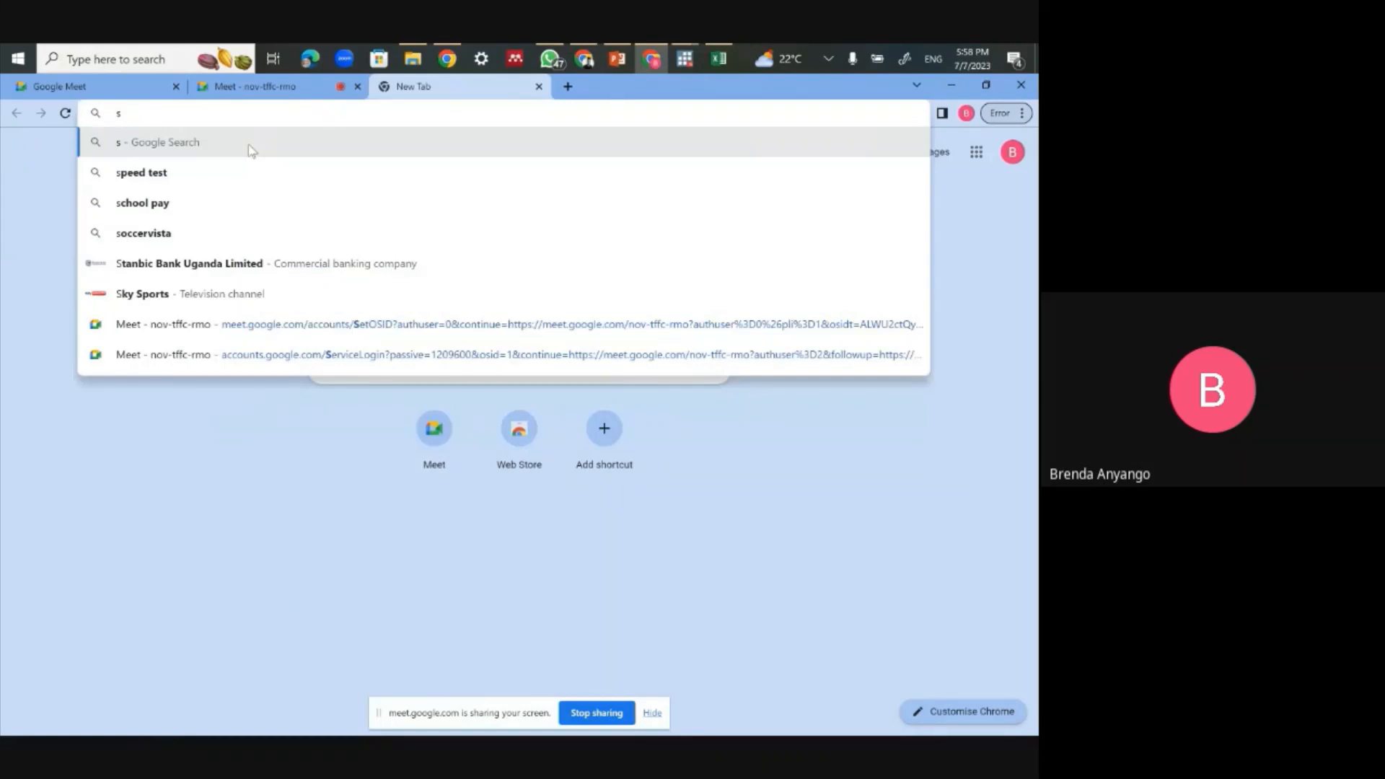
type("tat")
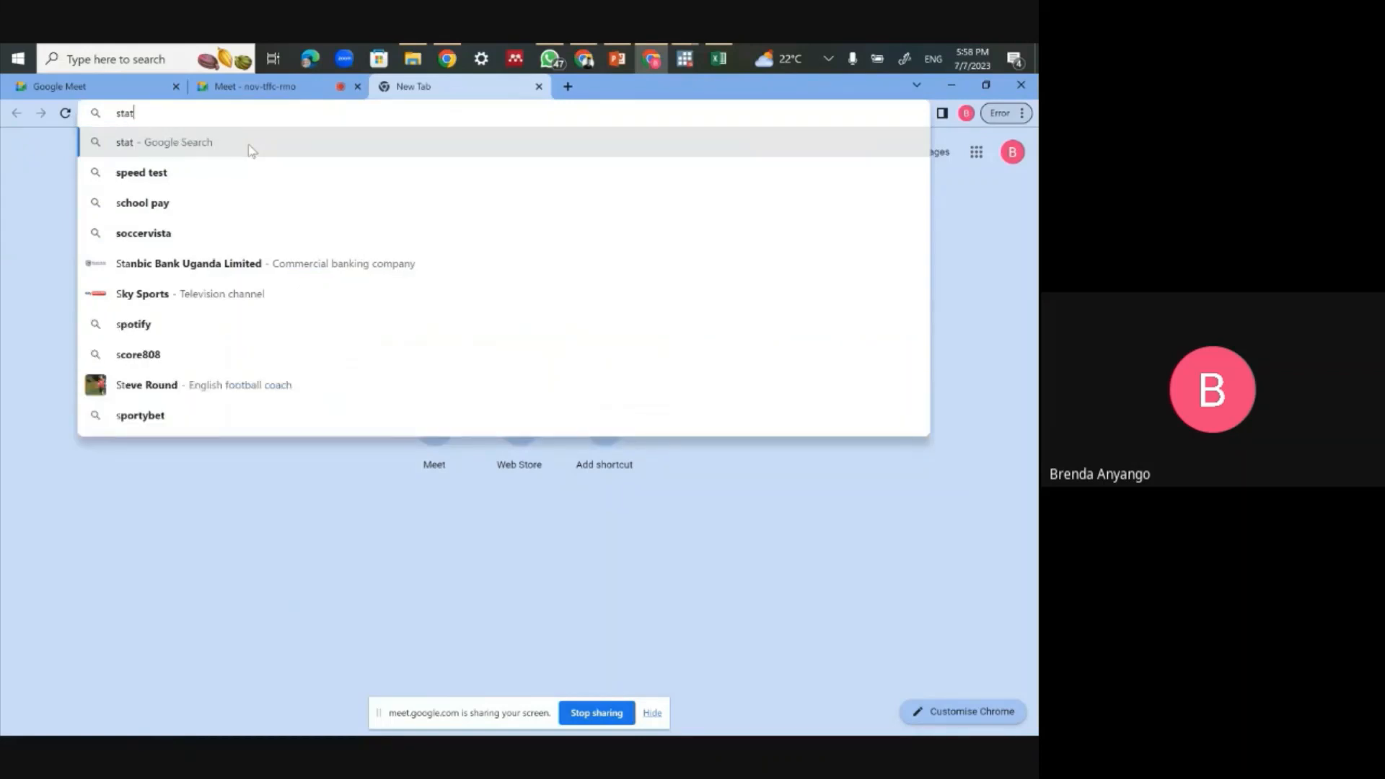
type("a cr")
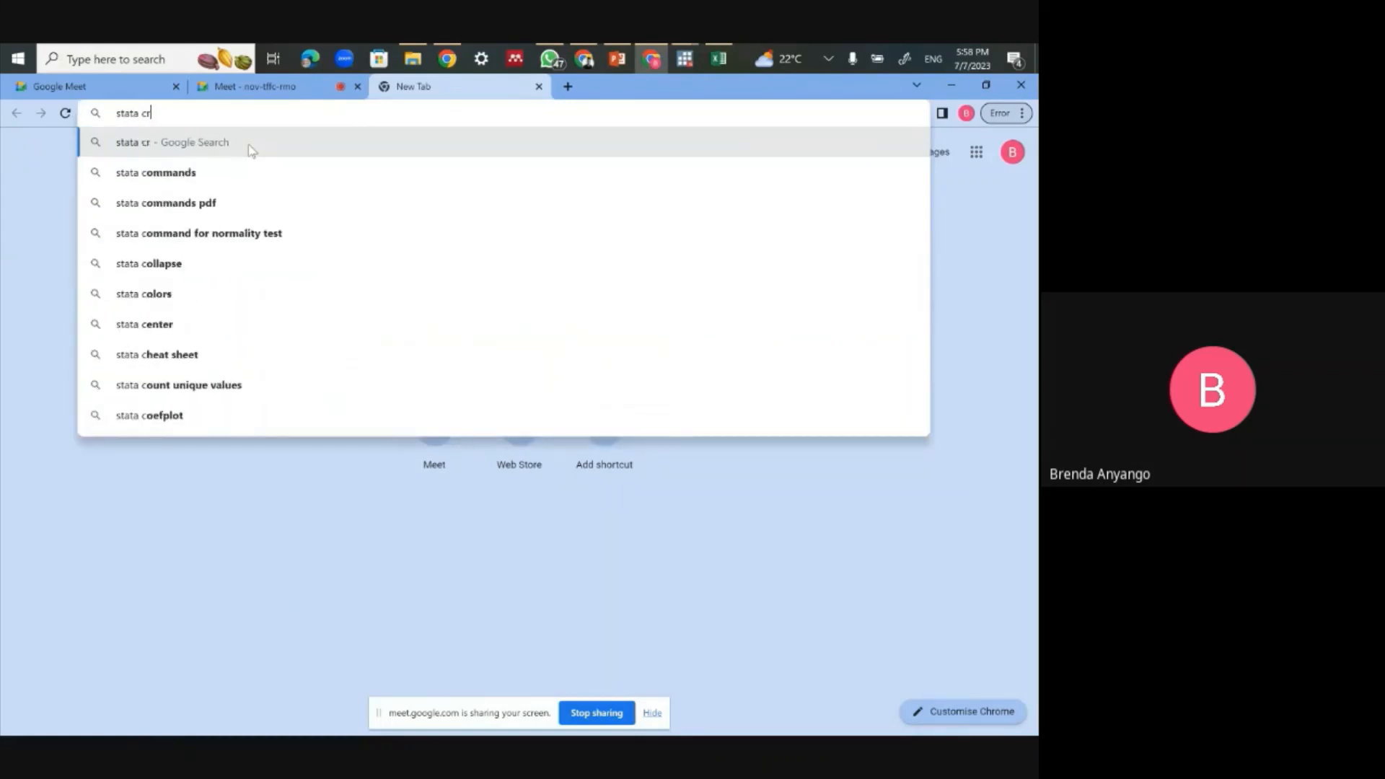
type("oss")
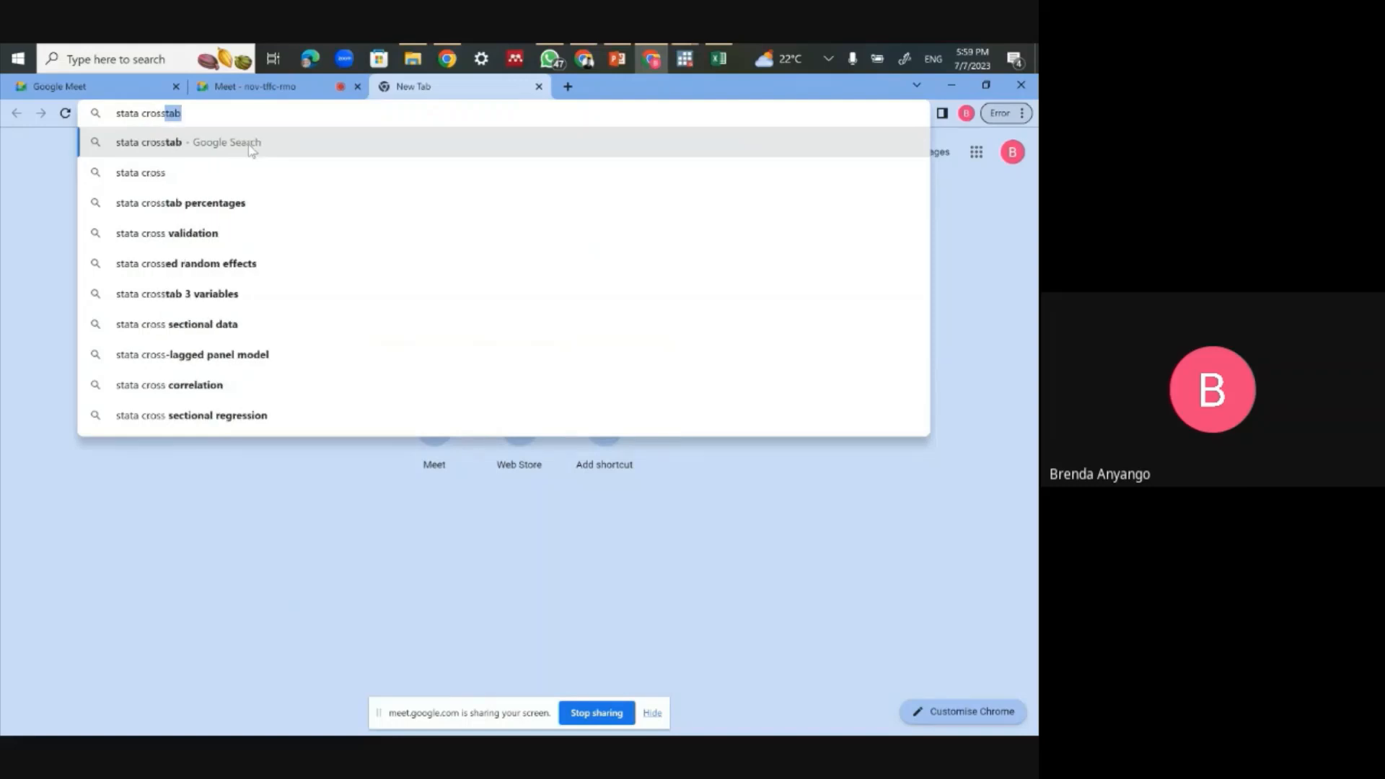
type(" se")
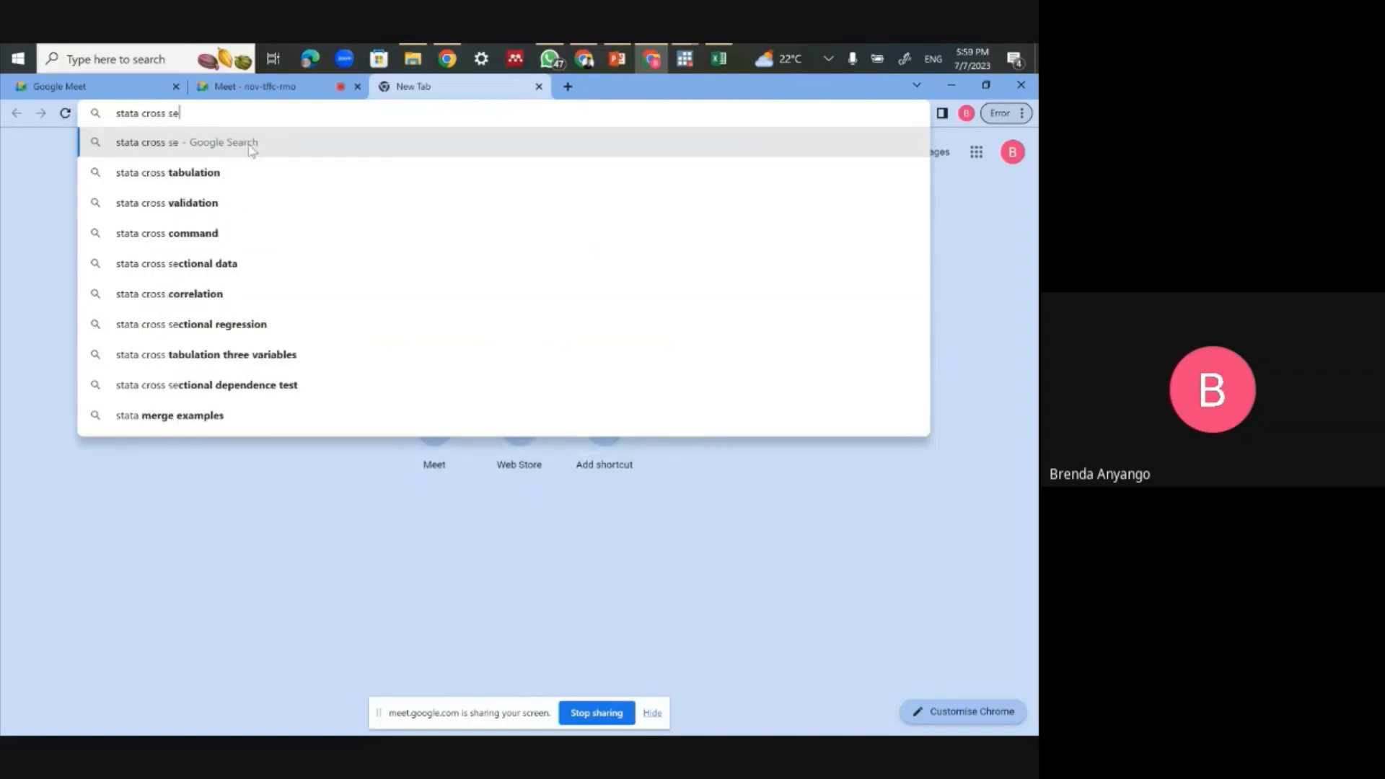
type("cty")
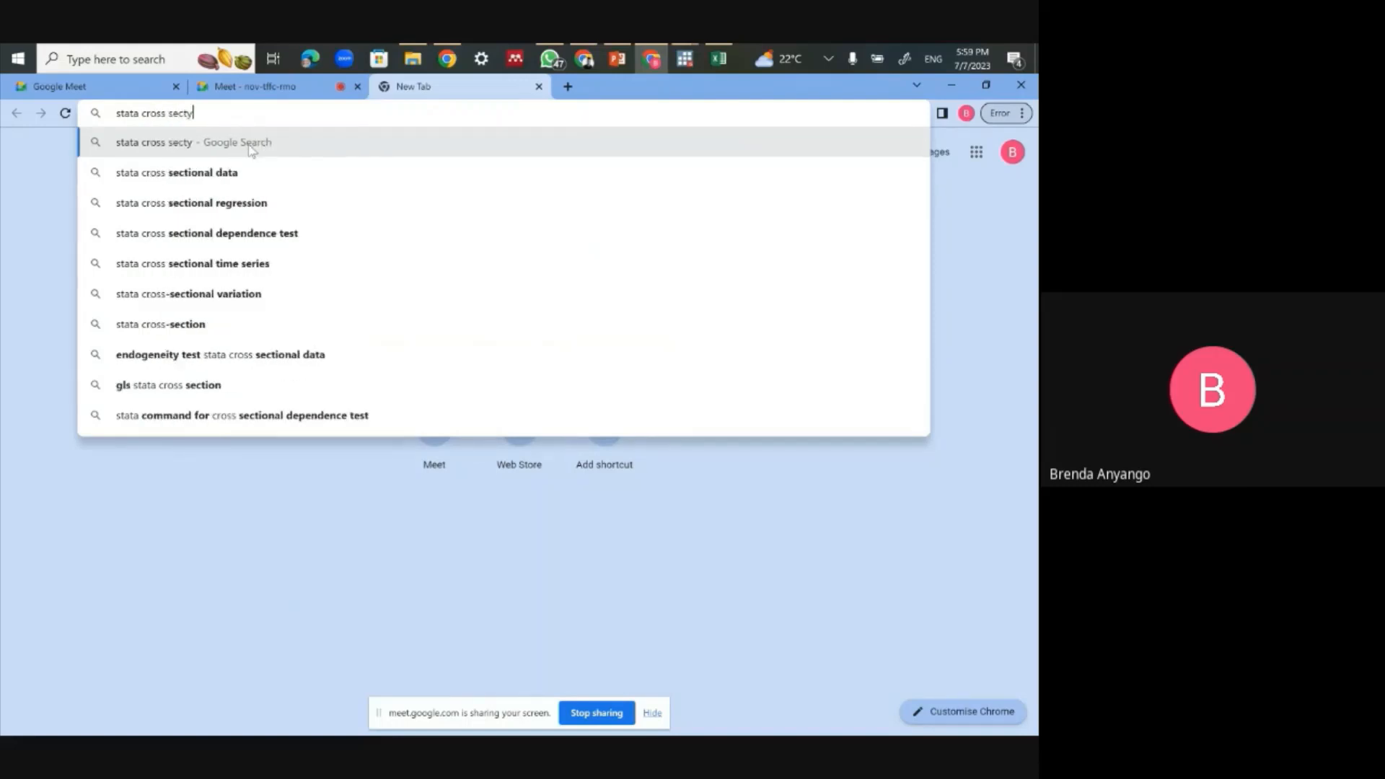
key("BackSpace")
type("ional a")
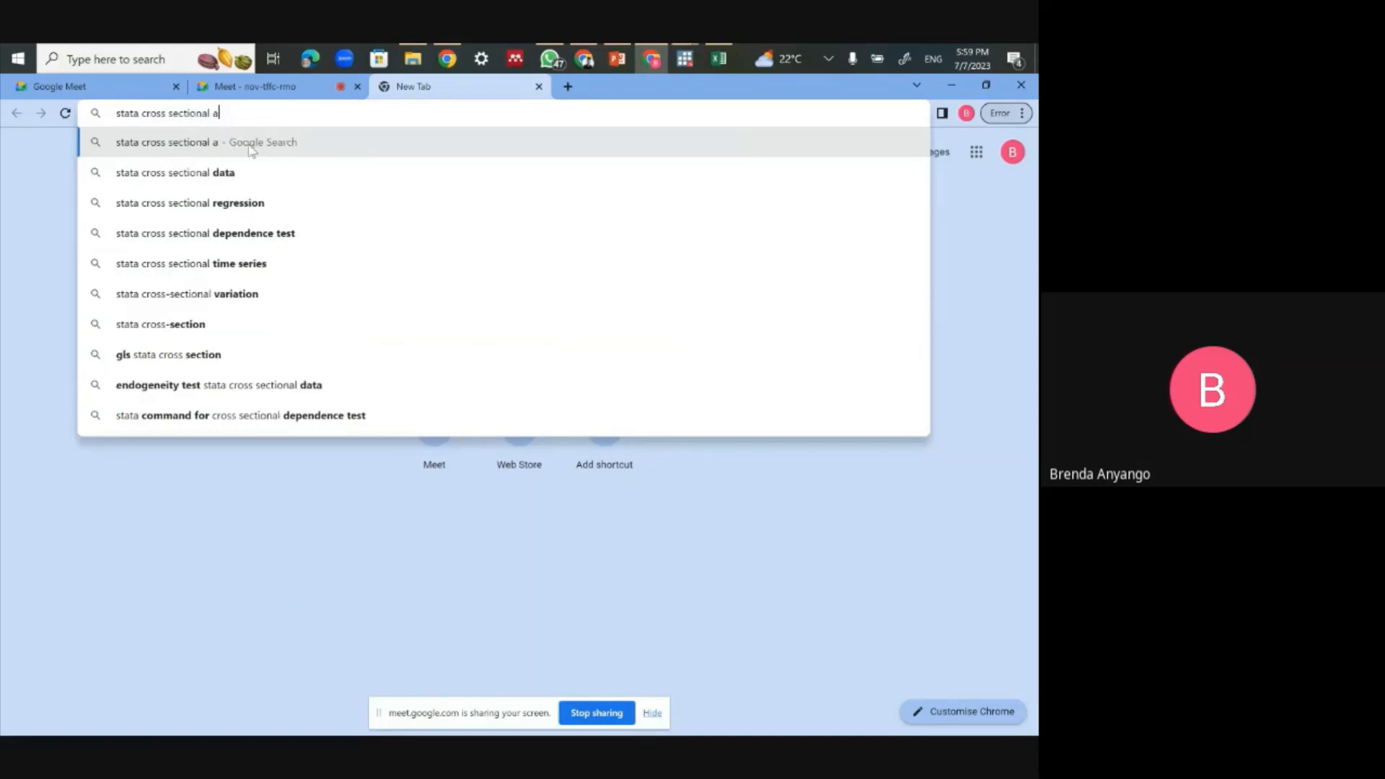
type("na")
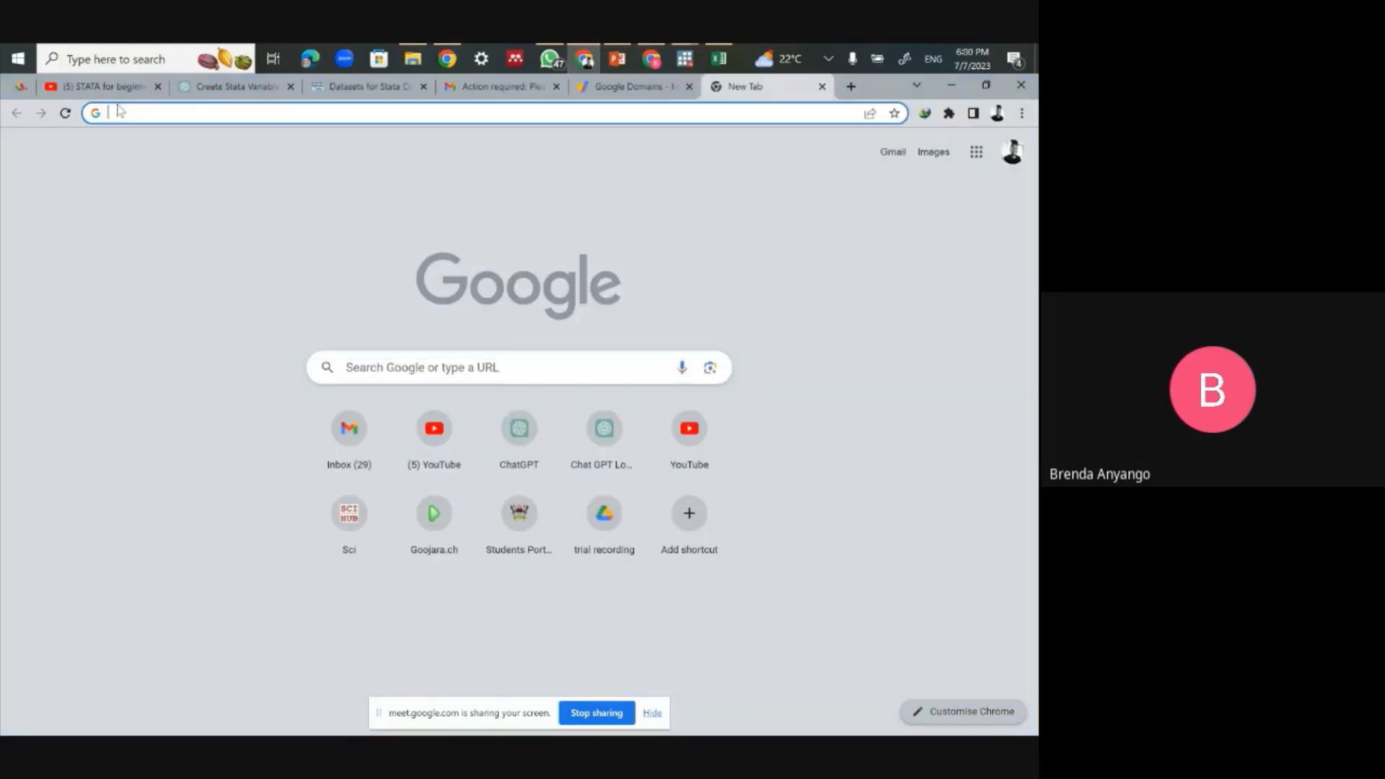
Step: Search the web for "stata cross sectional datasets" and open the Stata Press page of Release 8 cross-sectional time-series datasets
type("stata cross sectional datasets")
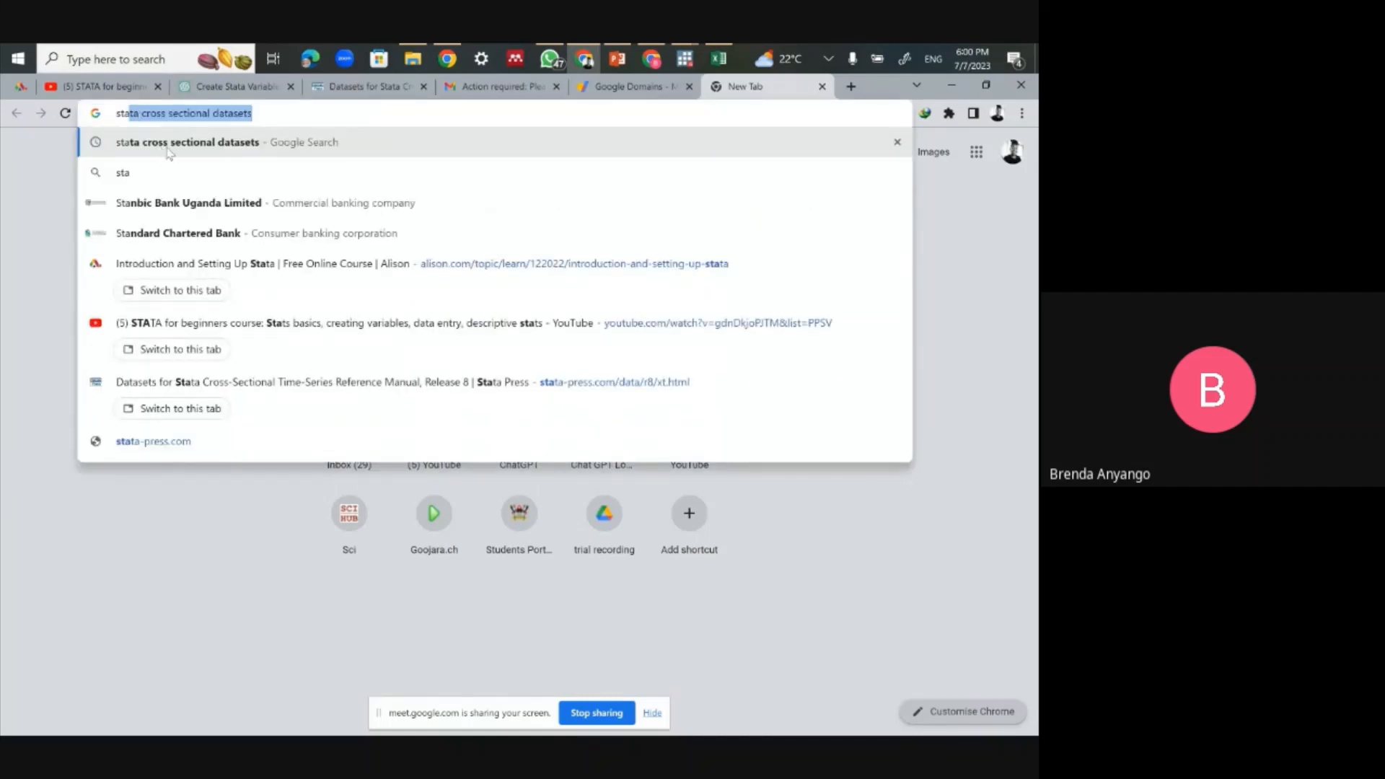
left_click(235, 149)
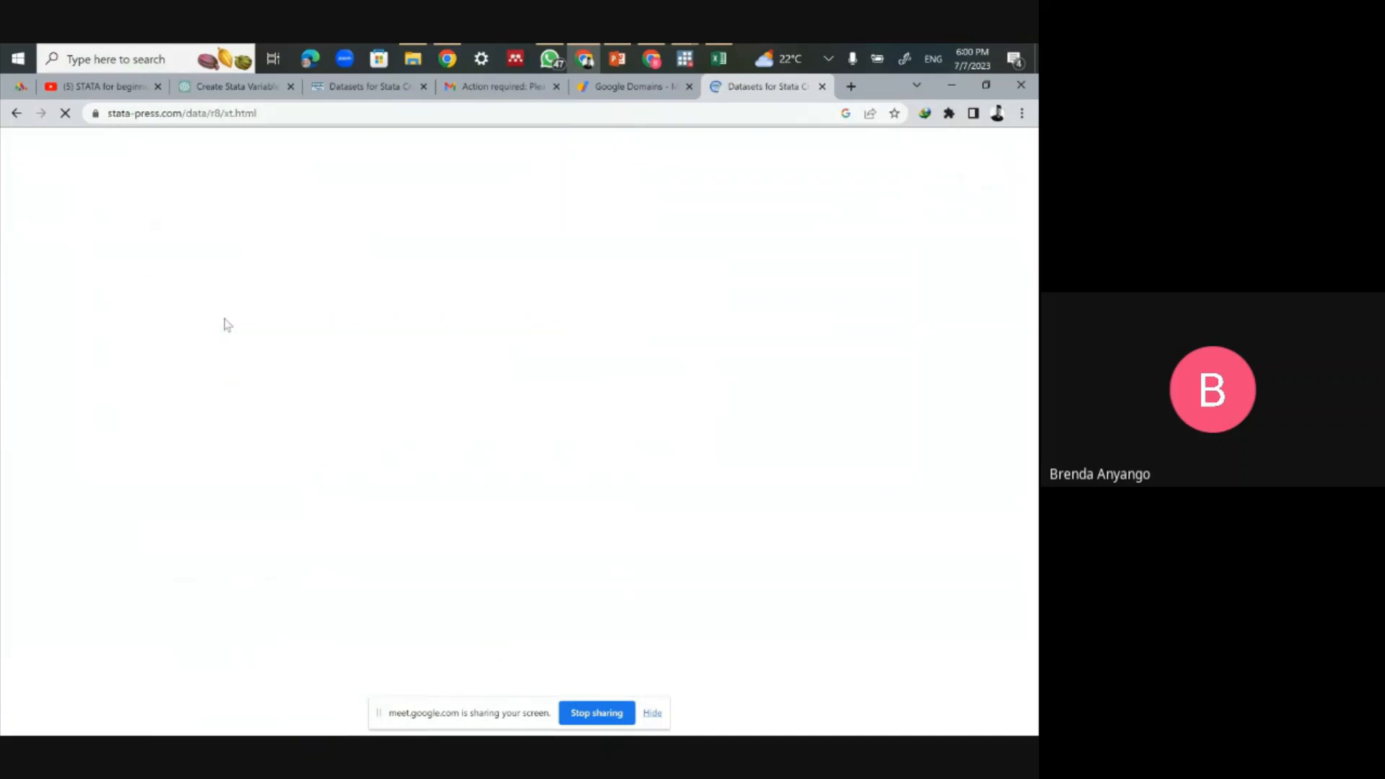
Step: Browse the Release 8 dataset list and copy the link address of union.dta in the xt section
scroll(244, 383, "down", 6)
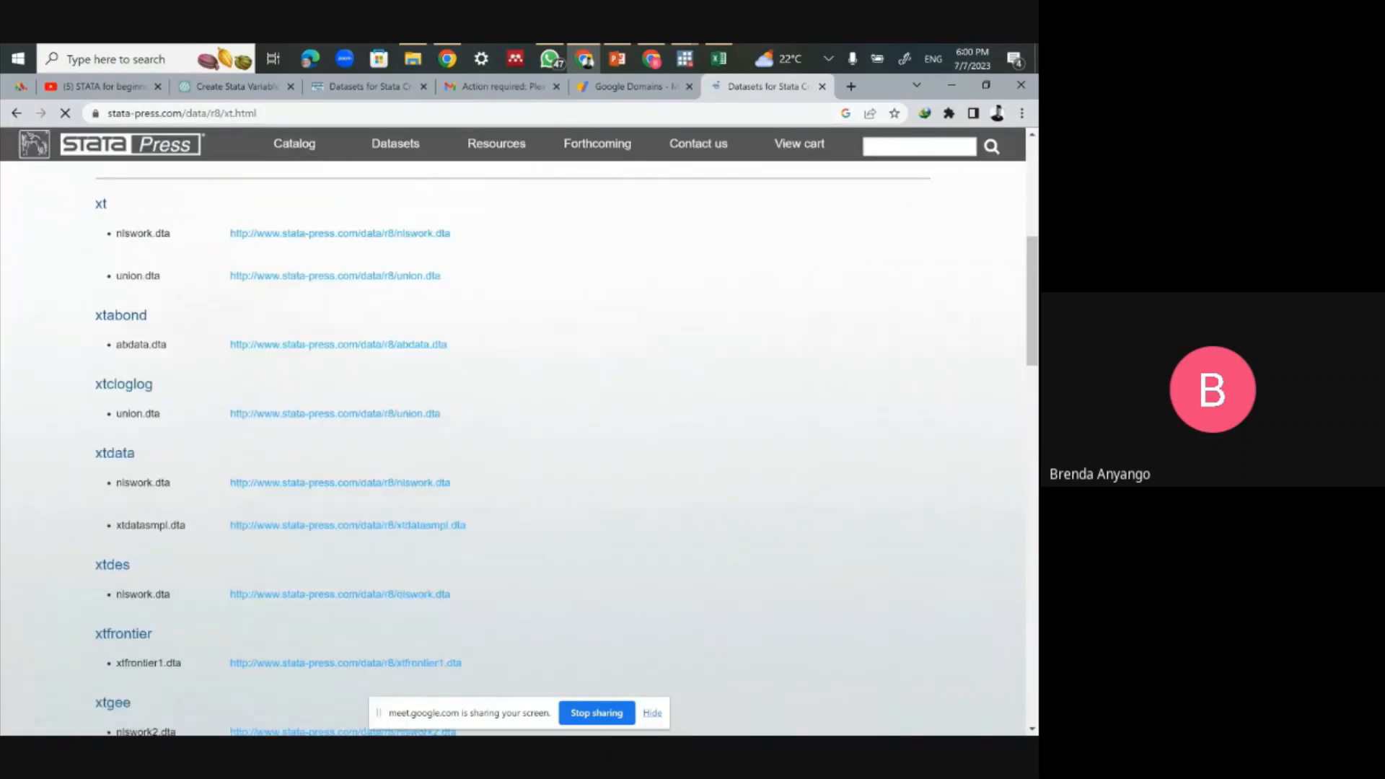
scroll(194, 321, "down", 2)
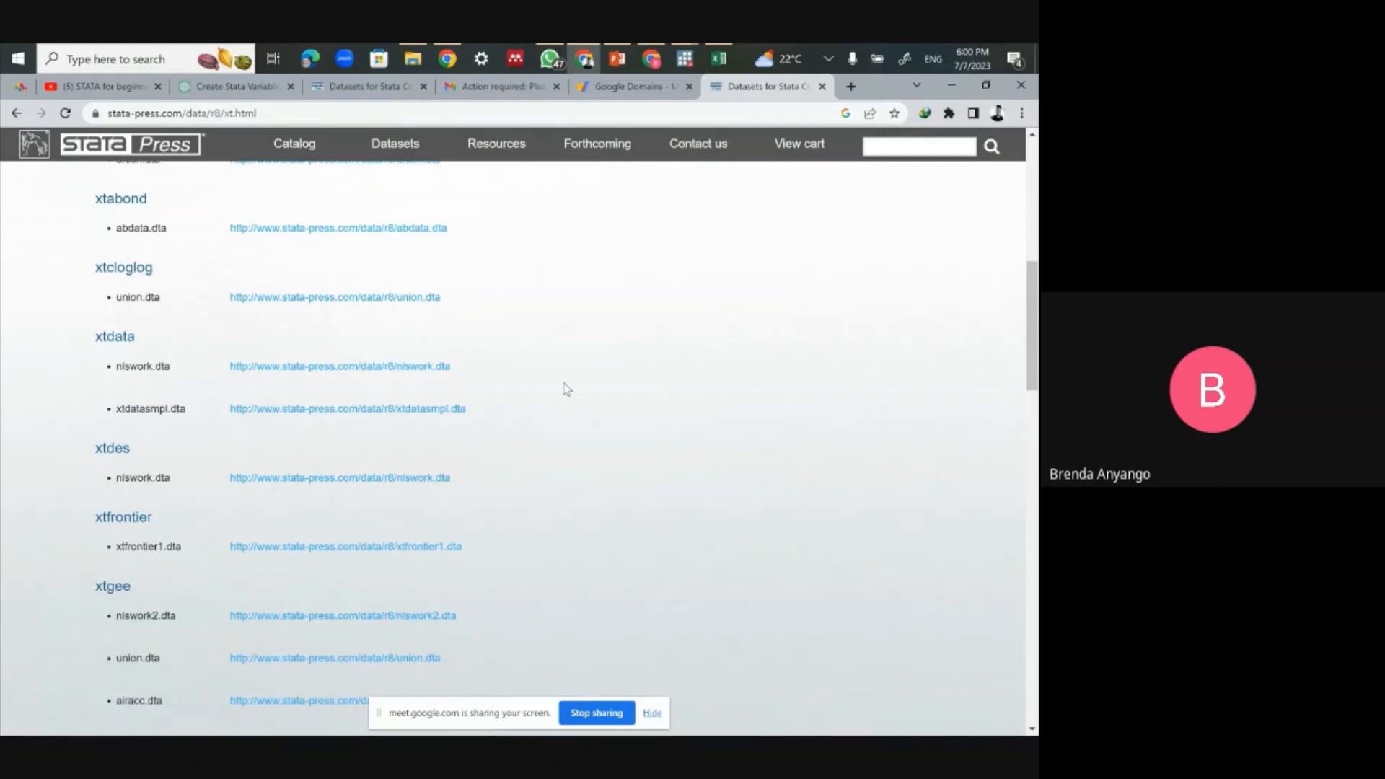
scroll(566, 389, "up", 8)
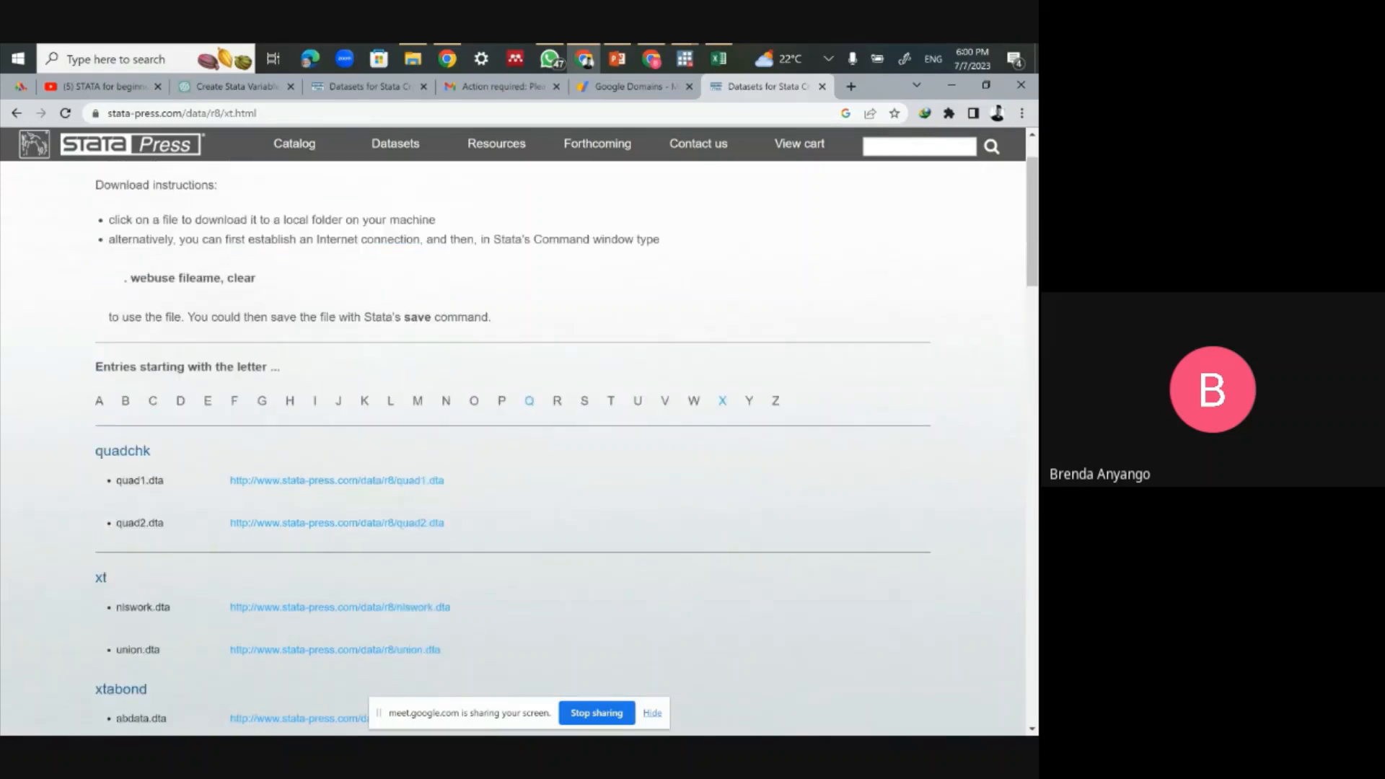
scroll(566, 389, "down", 2)
scroll(512, 433, "down", 2)
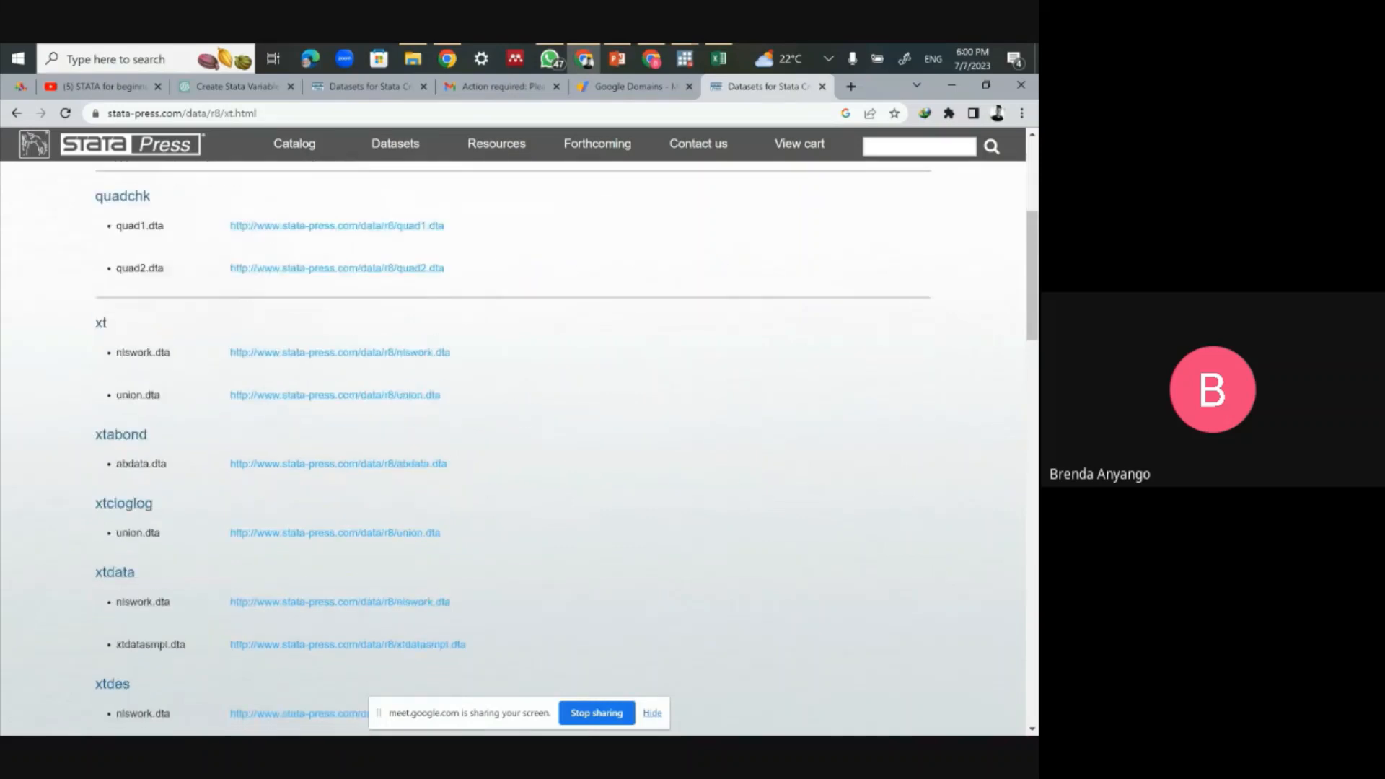
scroll(424, 356, "down", 1)
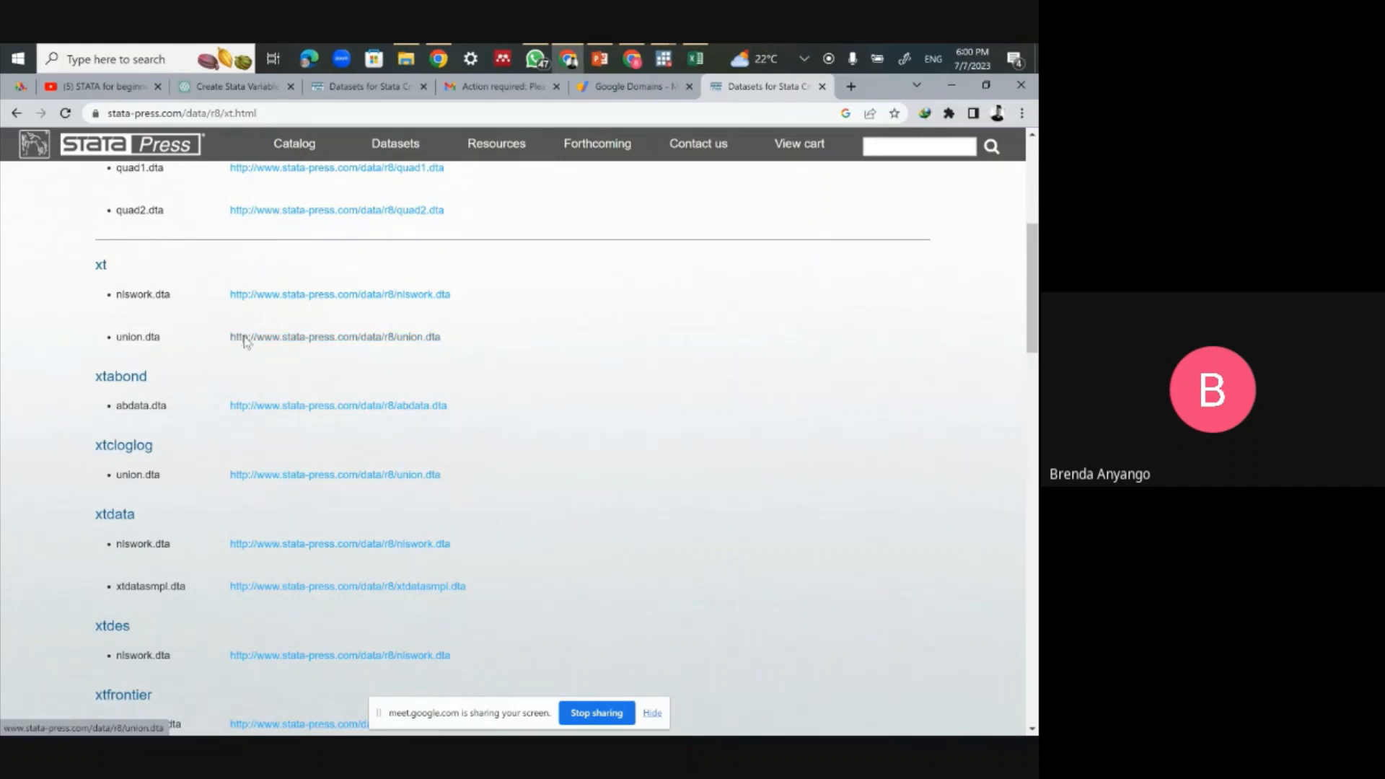
right_click(245, 341)
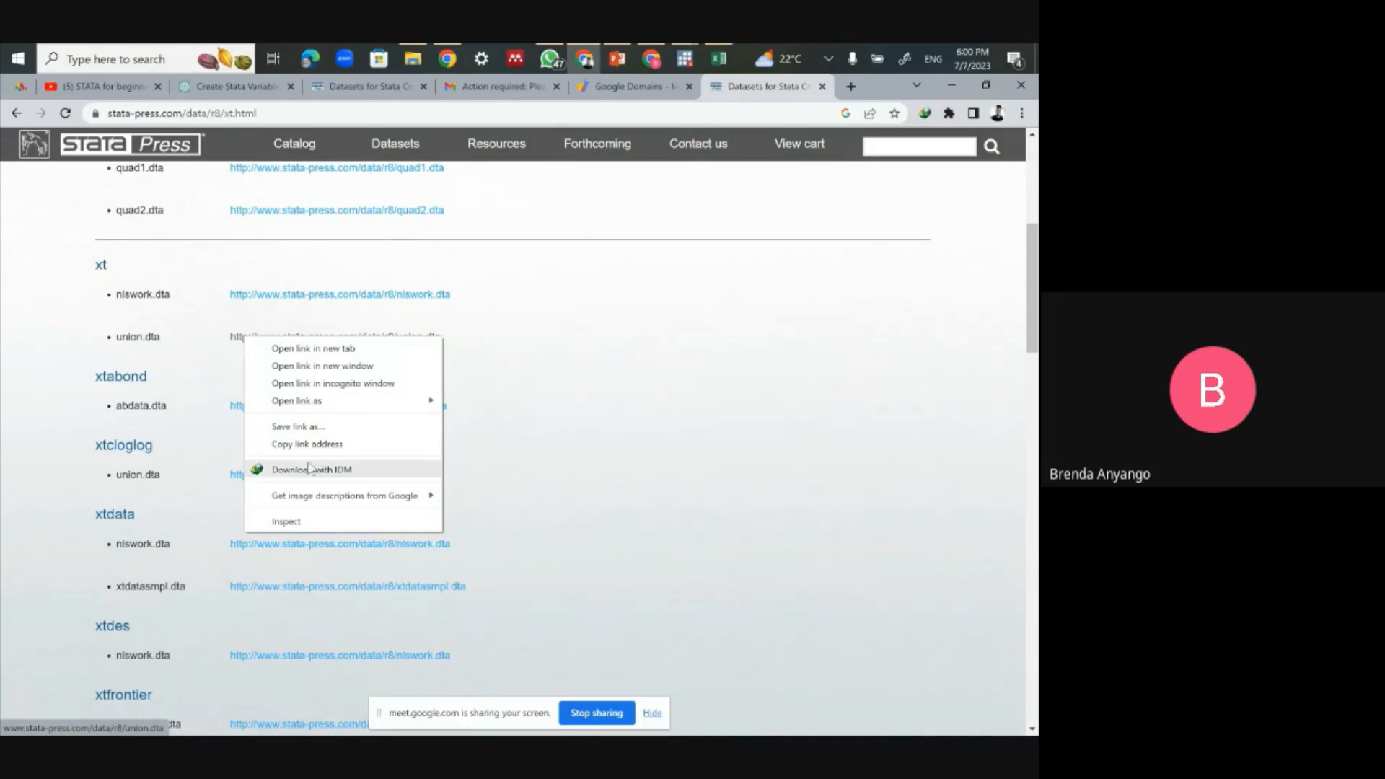
left_click(310, 445)
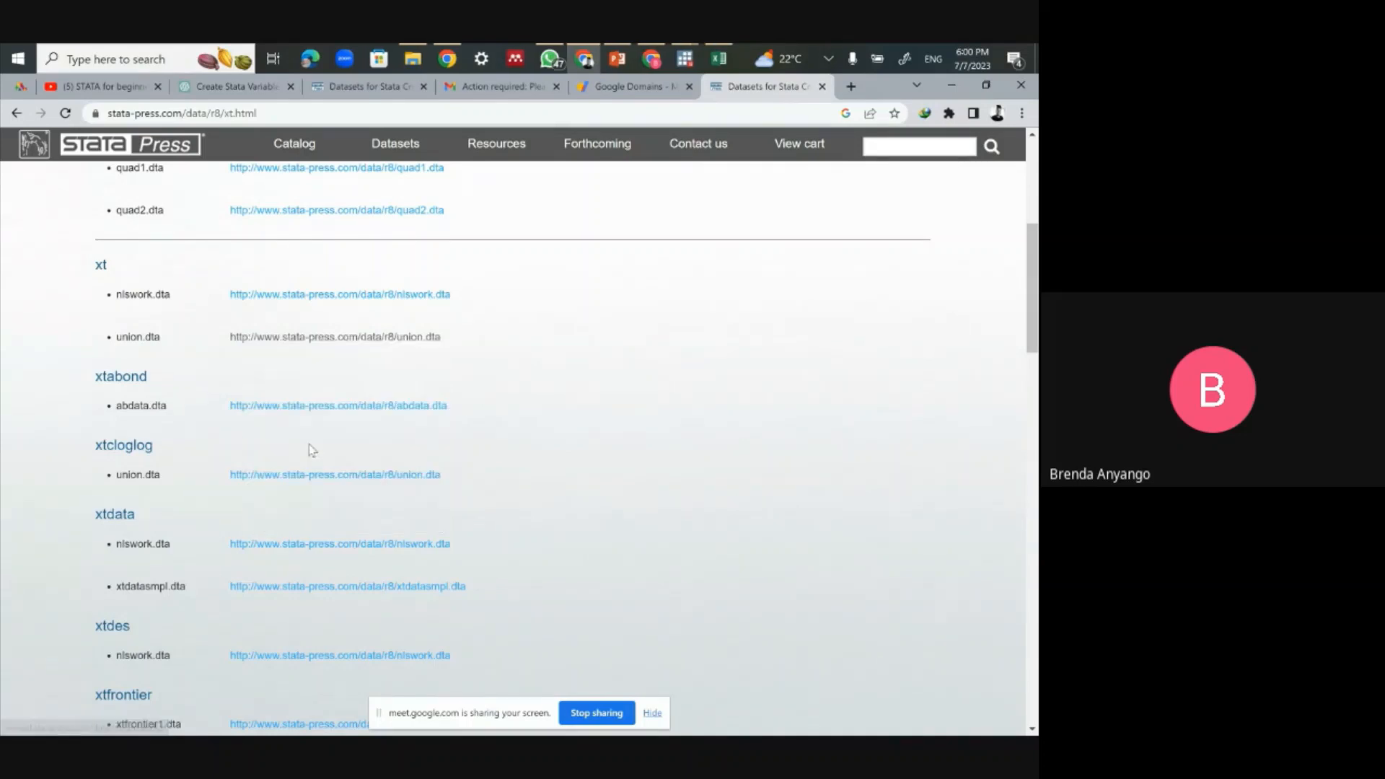
Step: Switch to the main Stata window and remove the current dataset from memory with the clear command
mouse_move(684, 58)
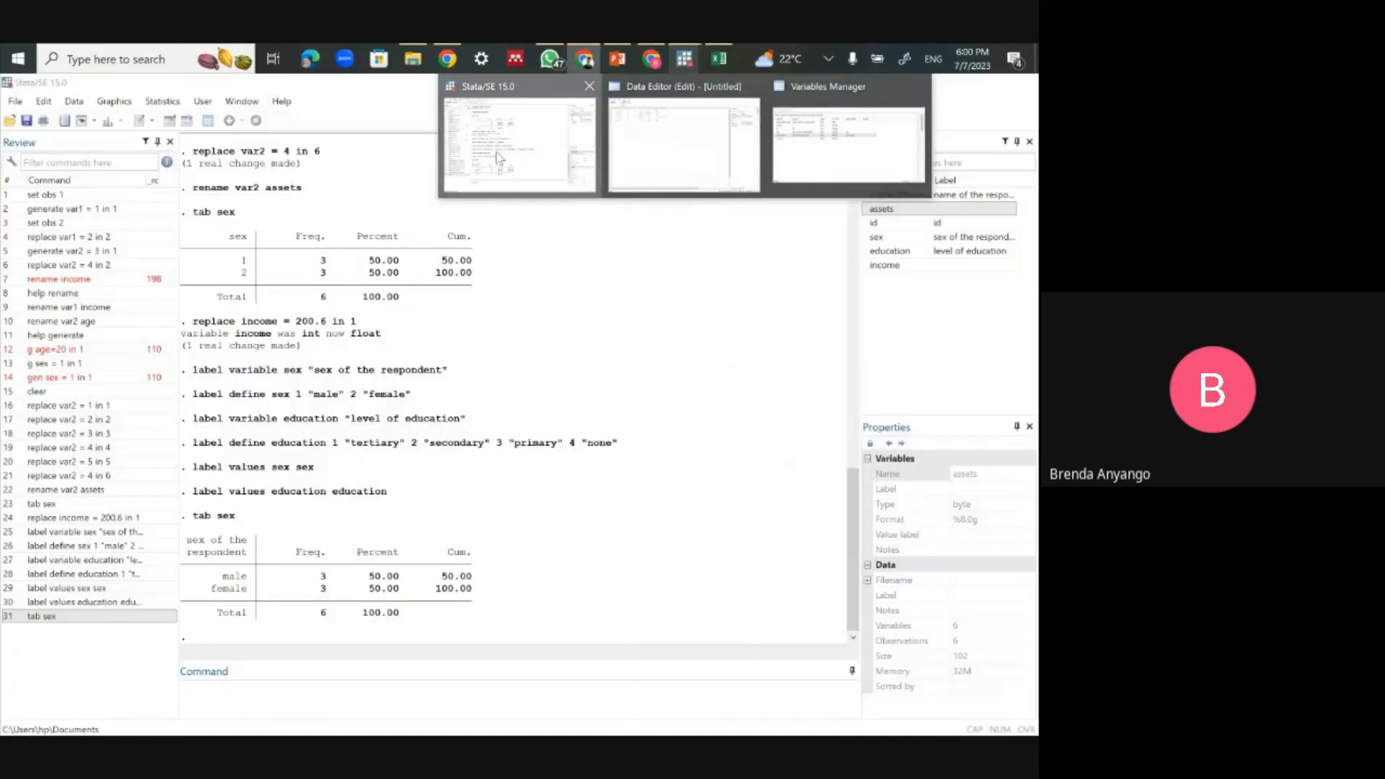
left_click(525, 156)
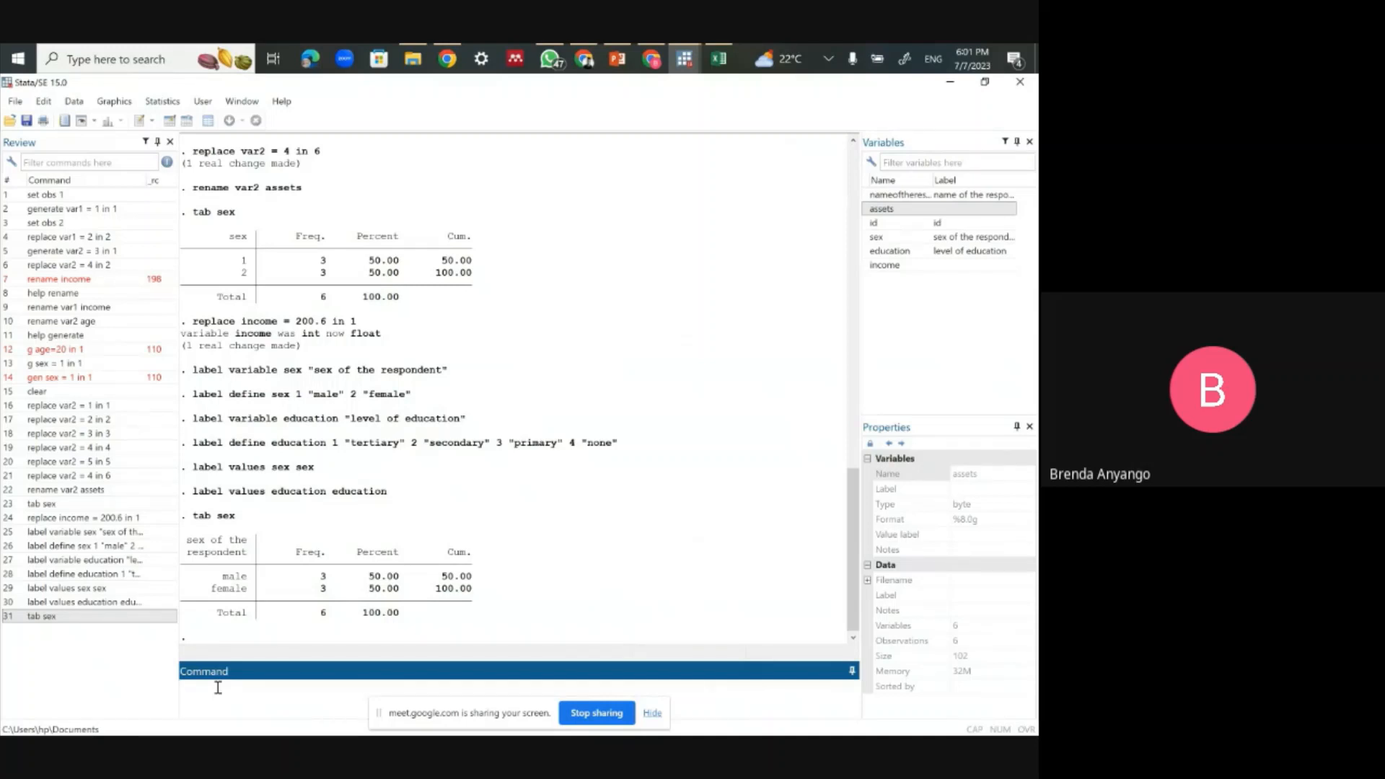
type("clear")
key("Return")
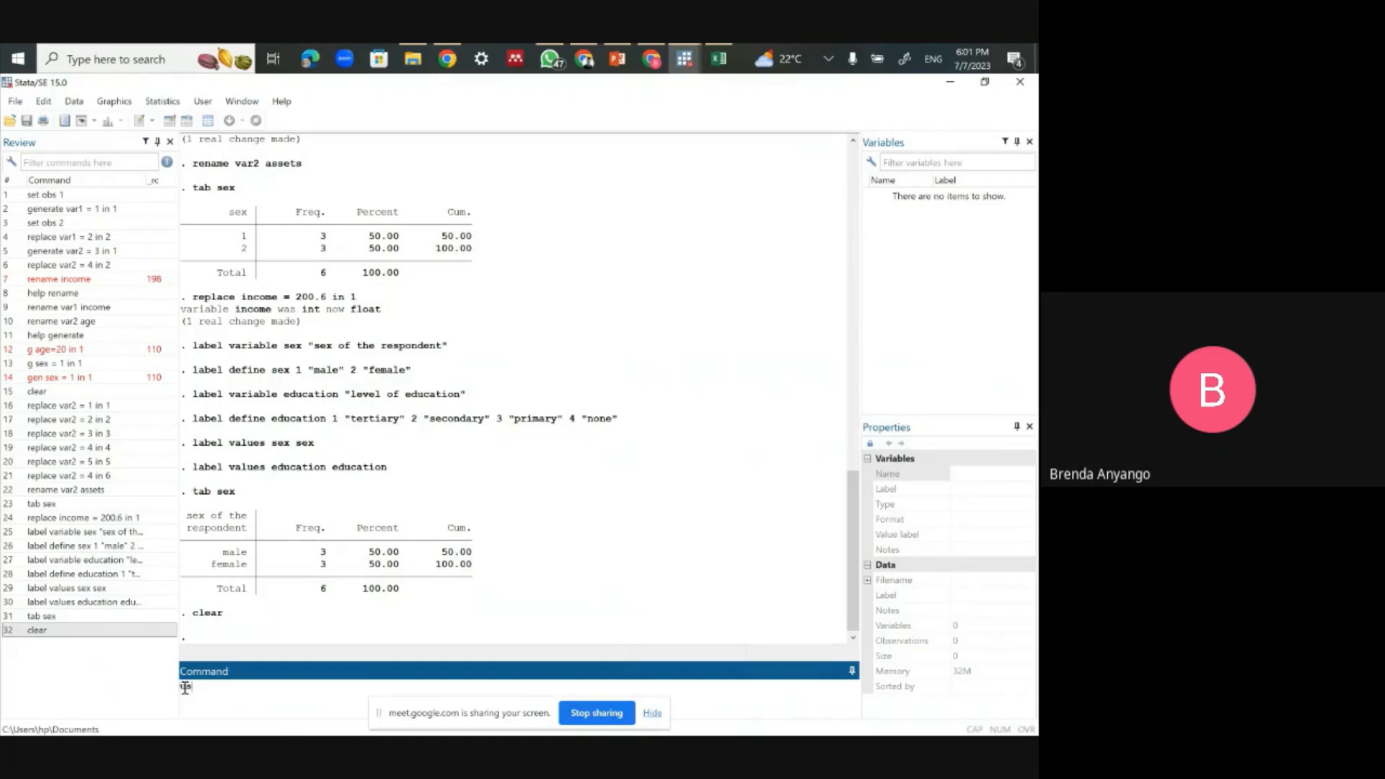
type("e")
right_click(204, 689)
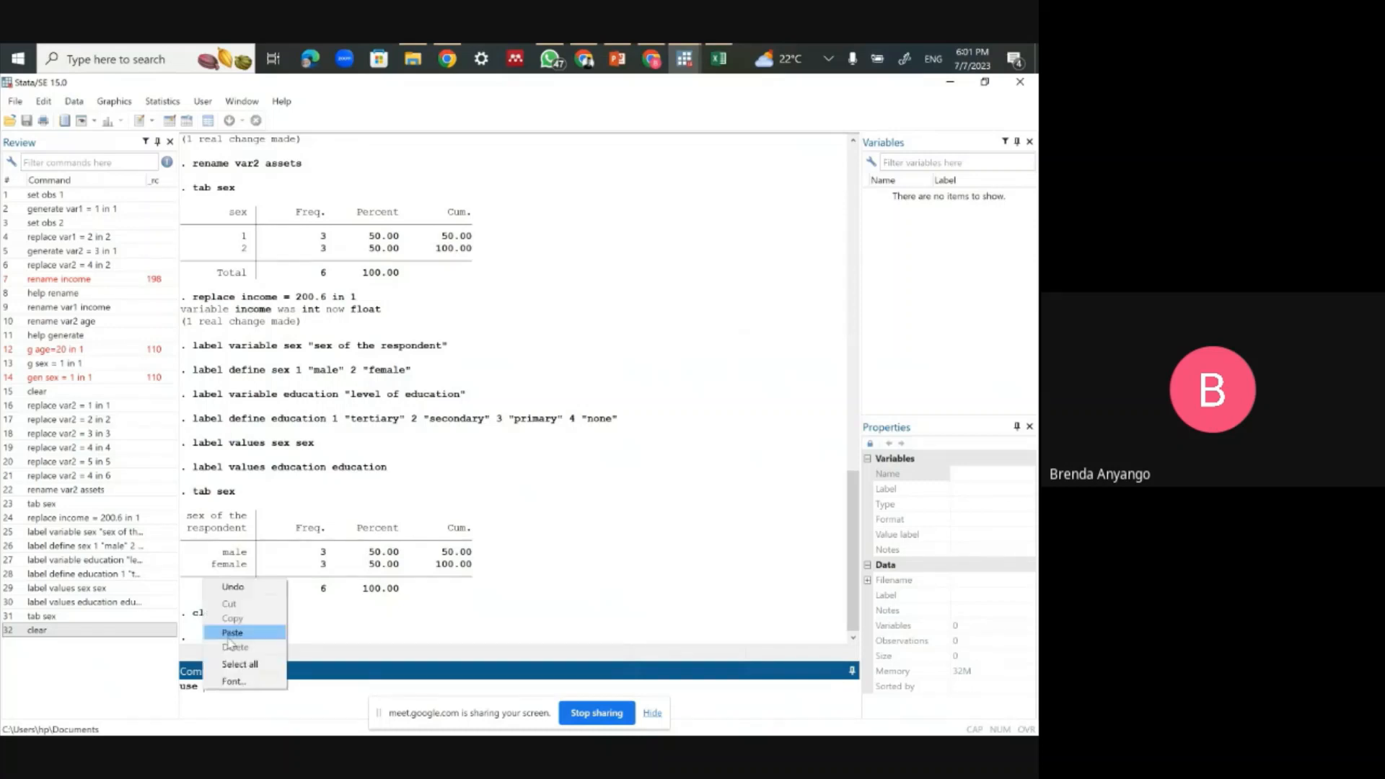
left_click(230, 638)
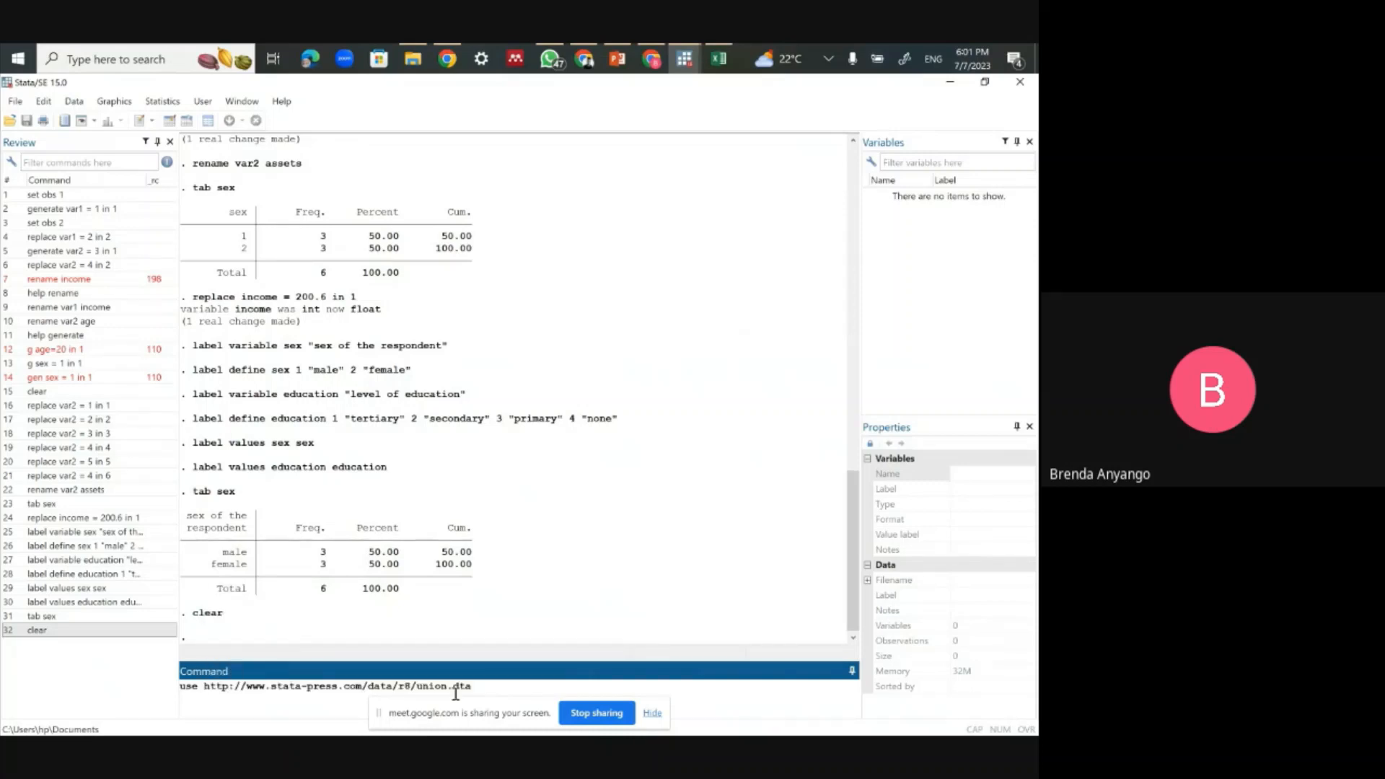
key("Return")
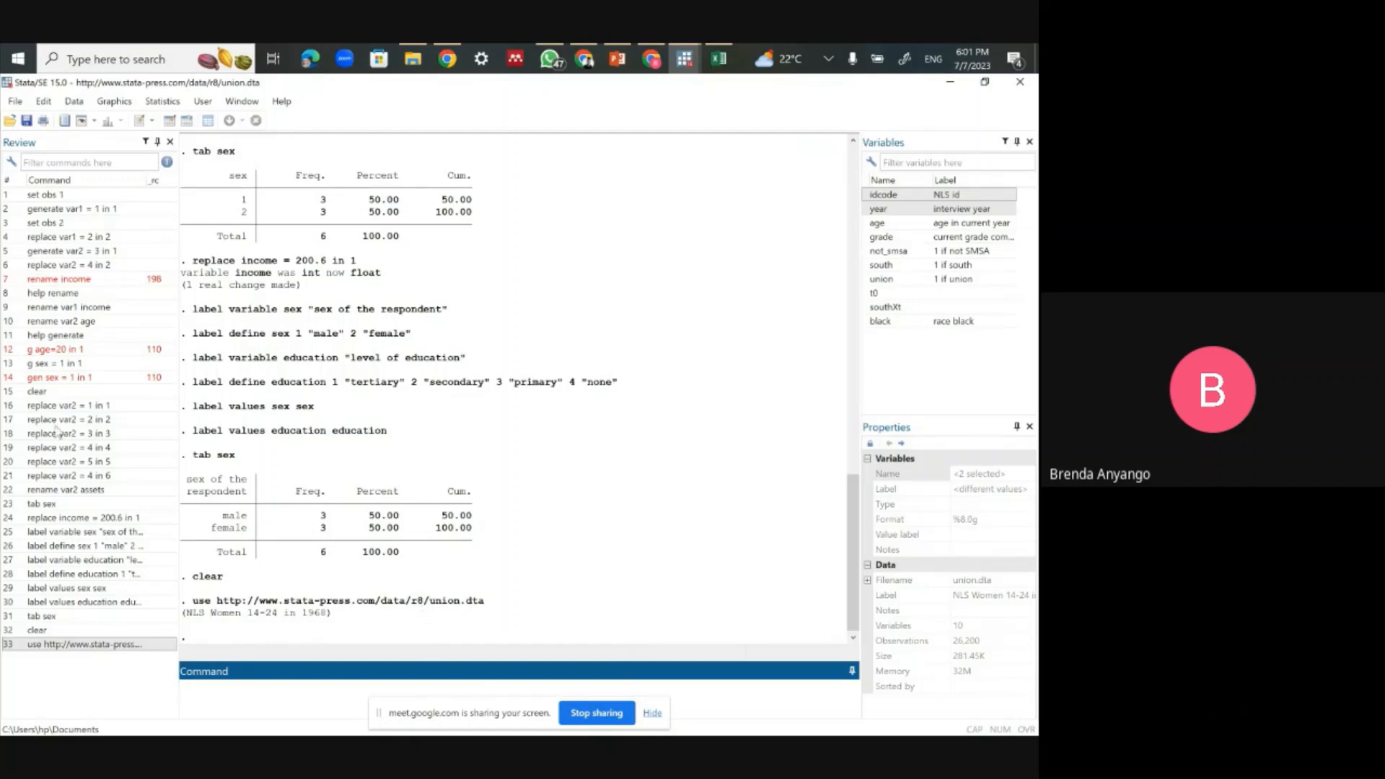
Step: Save the dataset as Stata Data (*.dta) in the Desktop's All stata folder, using the presenter's first name as file name
left_click(15, 101)
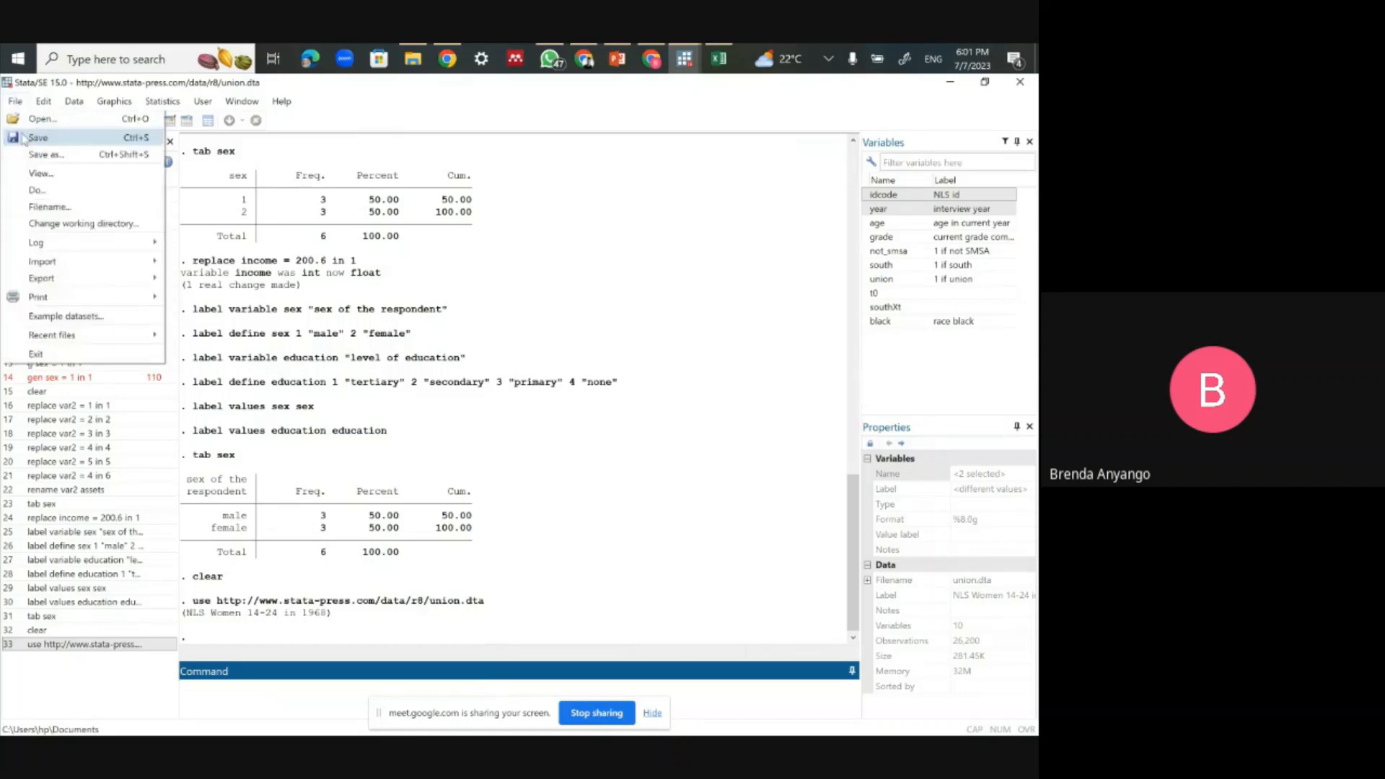
left_click(45, 145)
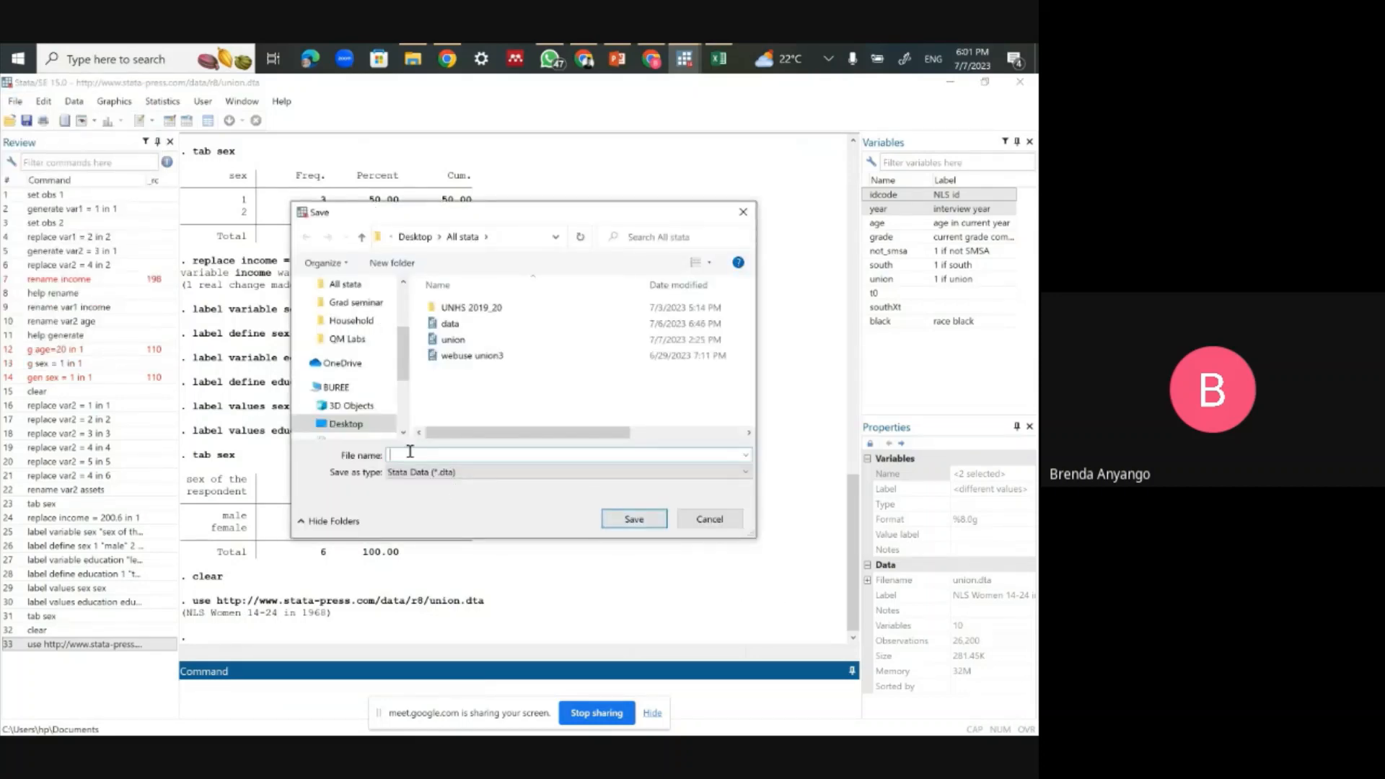
type("brenda")
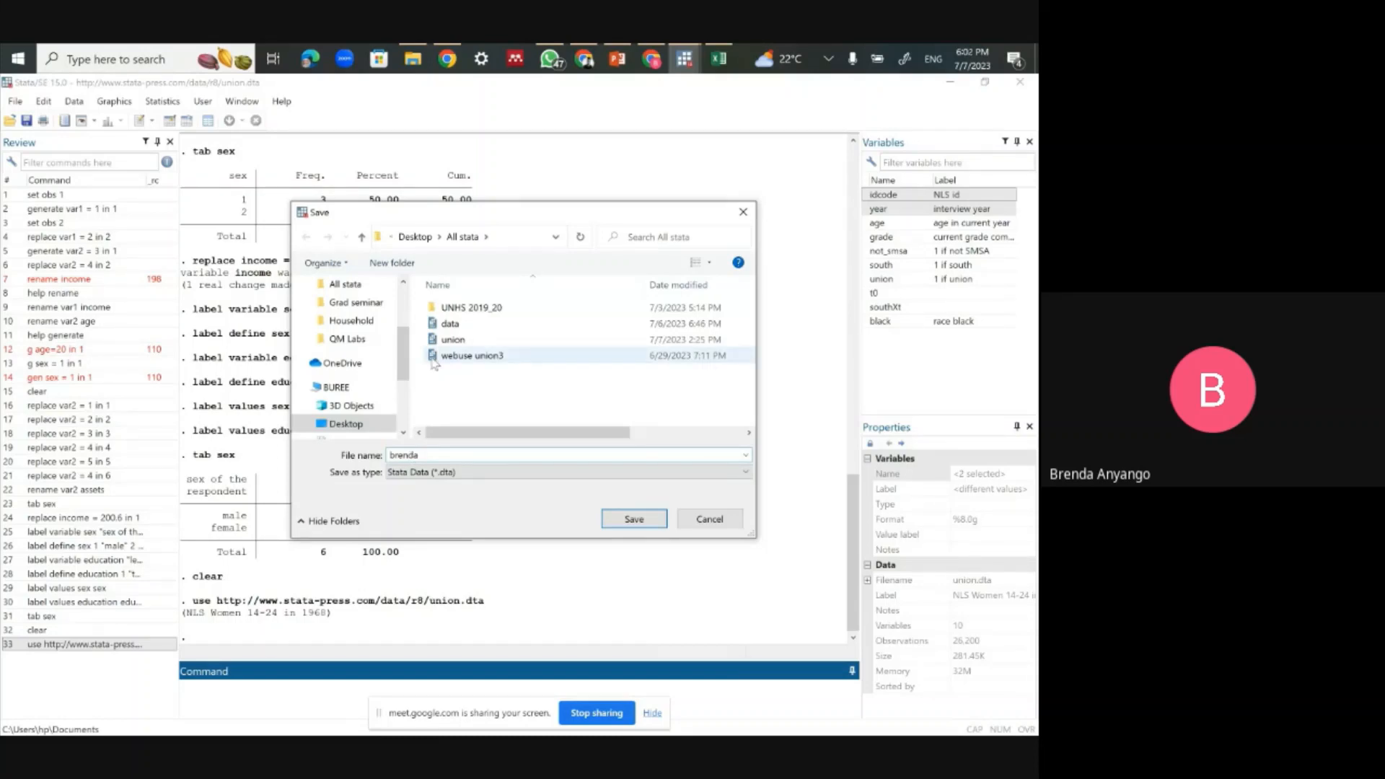
left_click(457, 476)
left_click(457, 473)
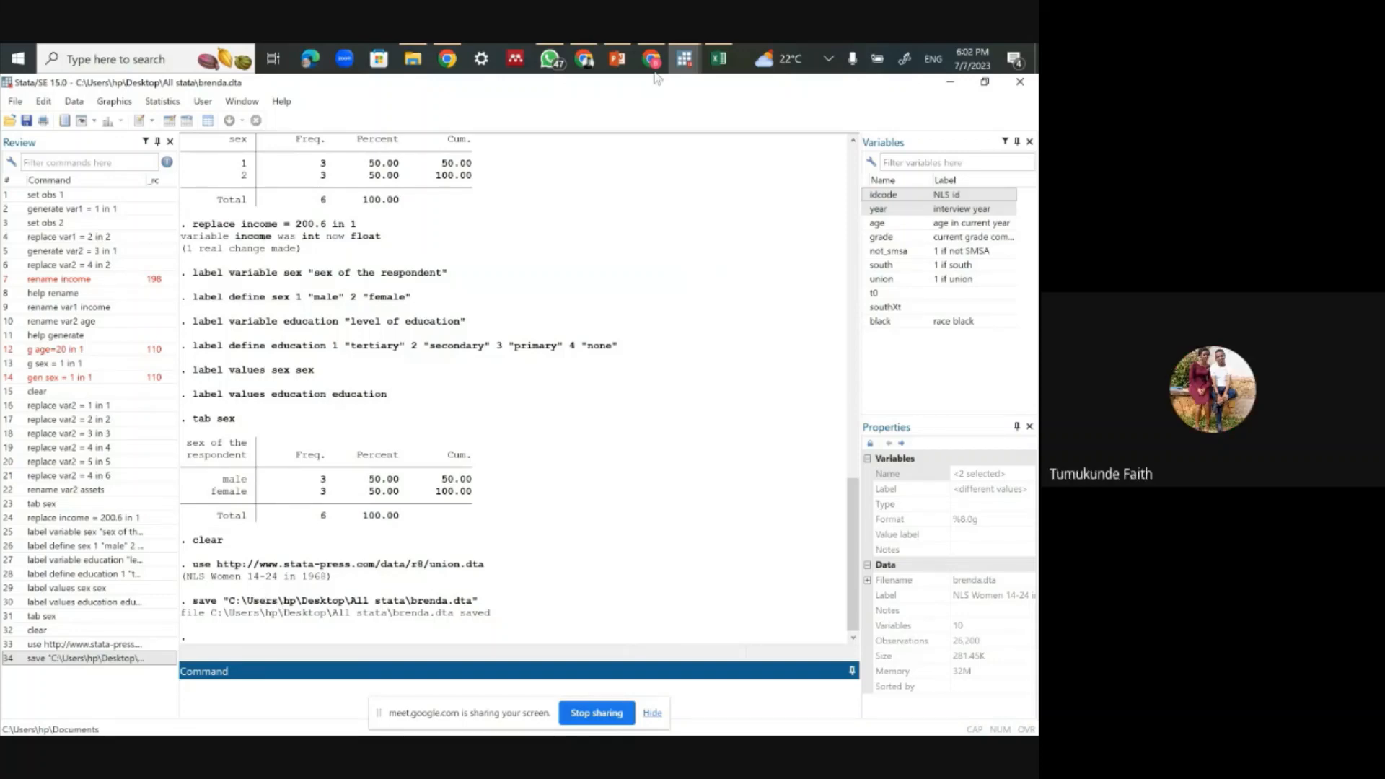
Step: Check the Google Meet call and return to the Stata Press datasets page in Chrome
mouse_move(651, 61)
left_click(645, 138)
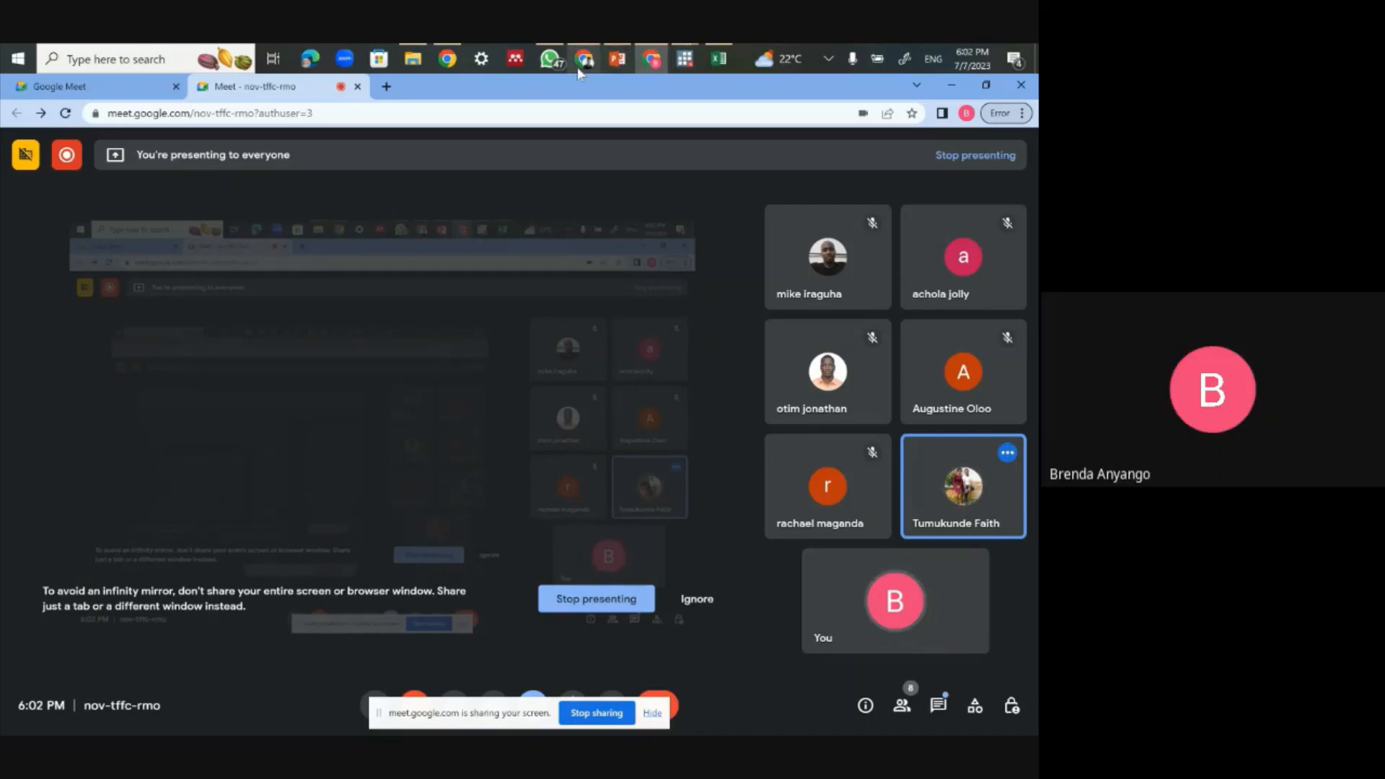
mouse_move(588, 63)
left_click(590, 146)
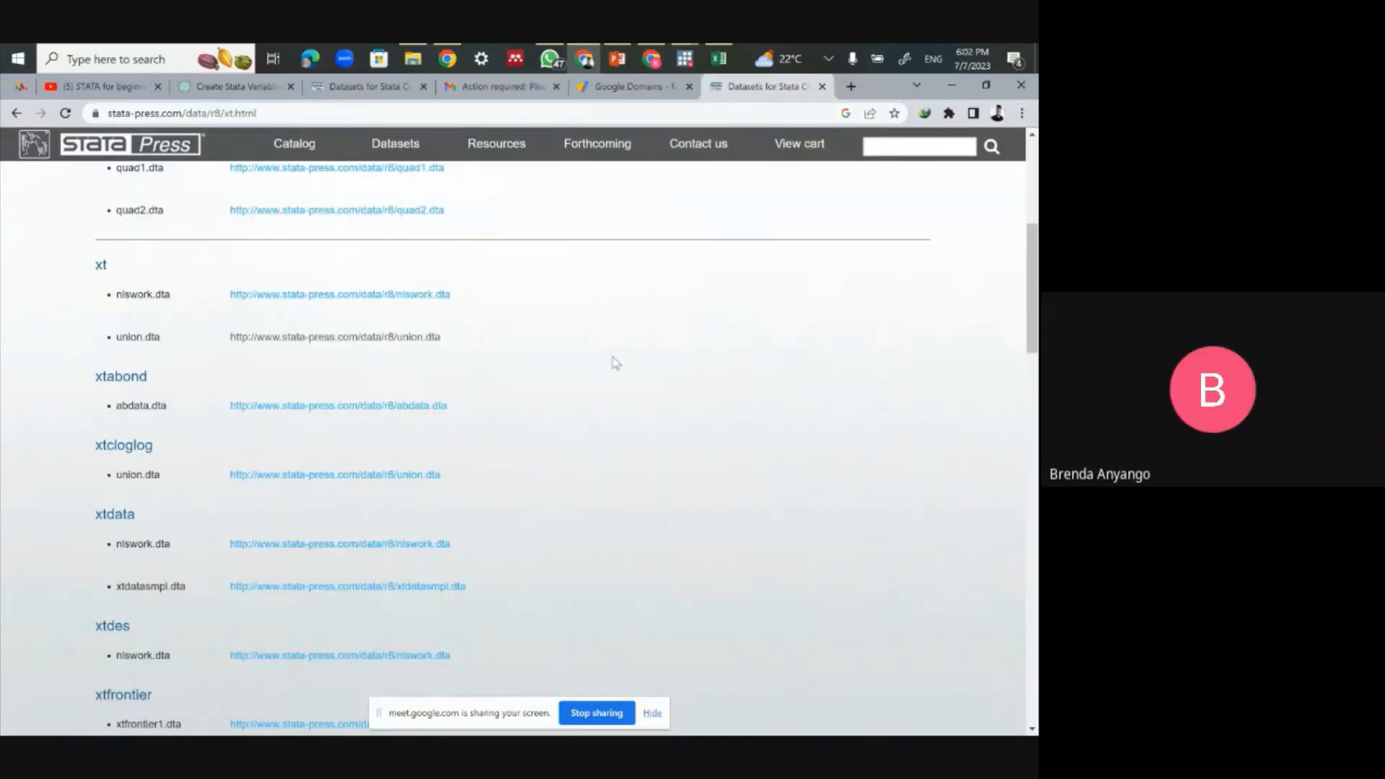
Step: Examine the download instructions, the alphabetical index and the dataset links on the Release 8 page
scroll(614, 363, "up", 3)
scroll(567, 444, "up", 1)
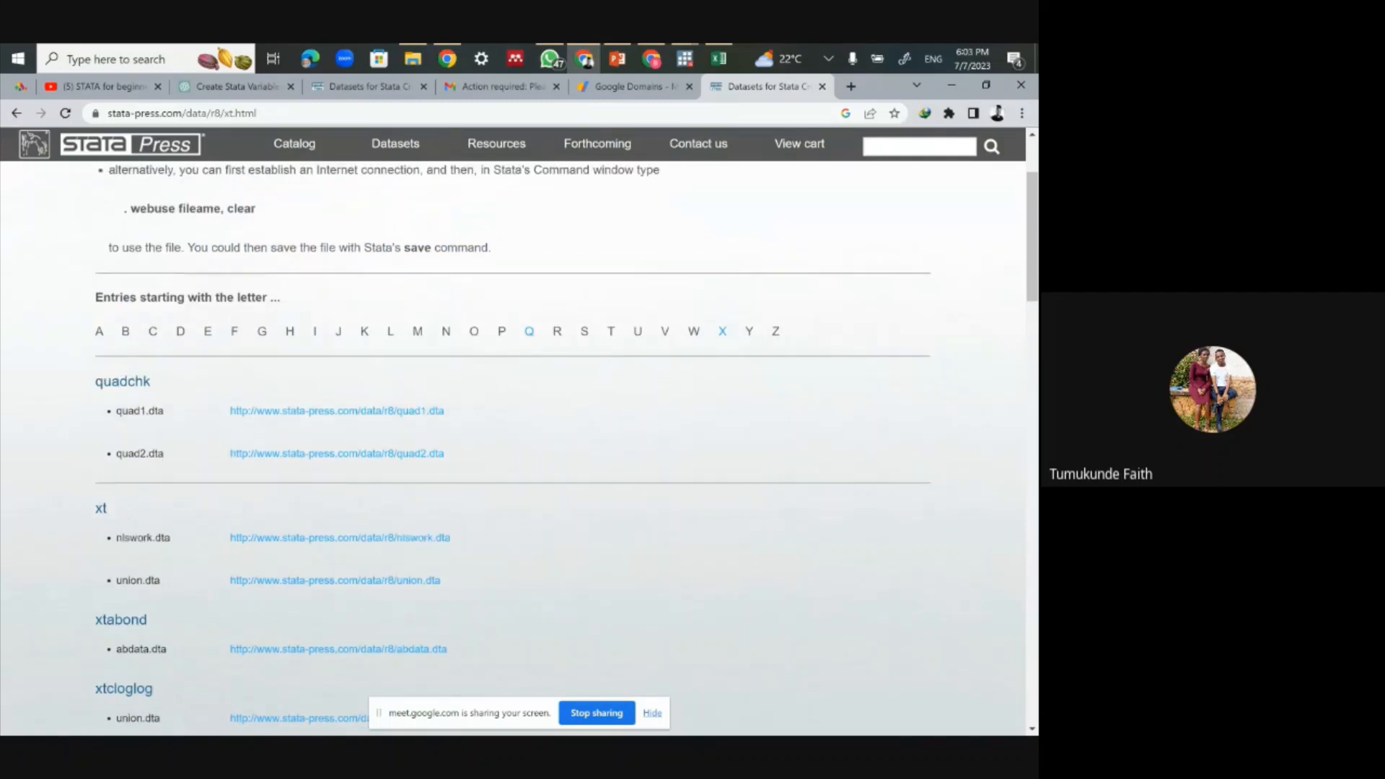
scroll(591, 360, "up", 2)
scroll(613, 362, "down", 4)
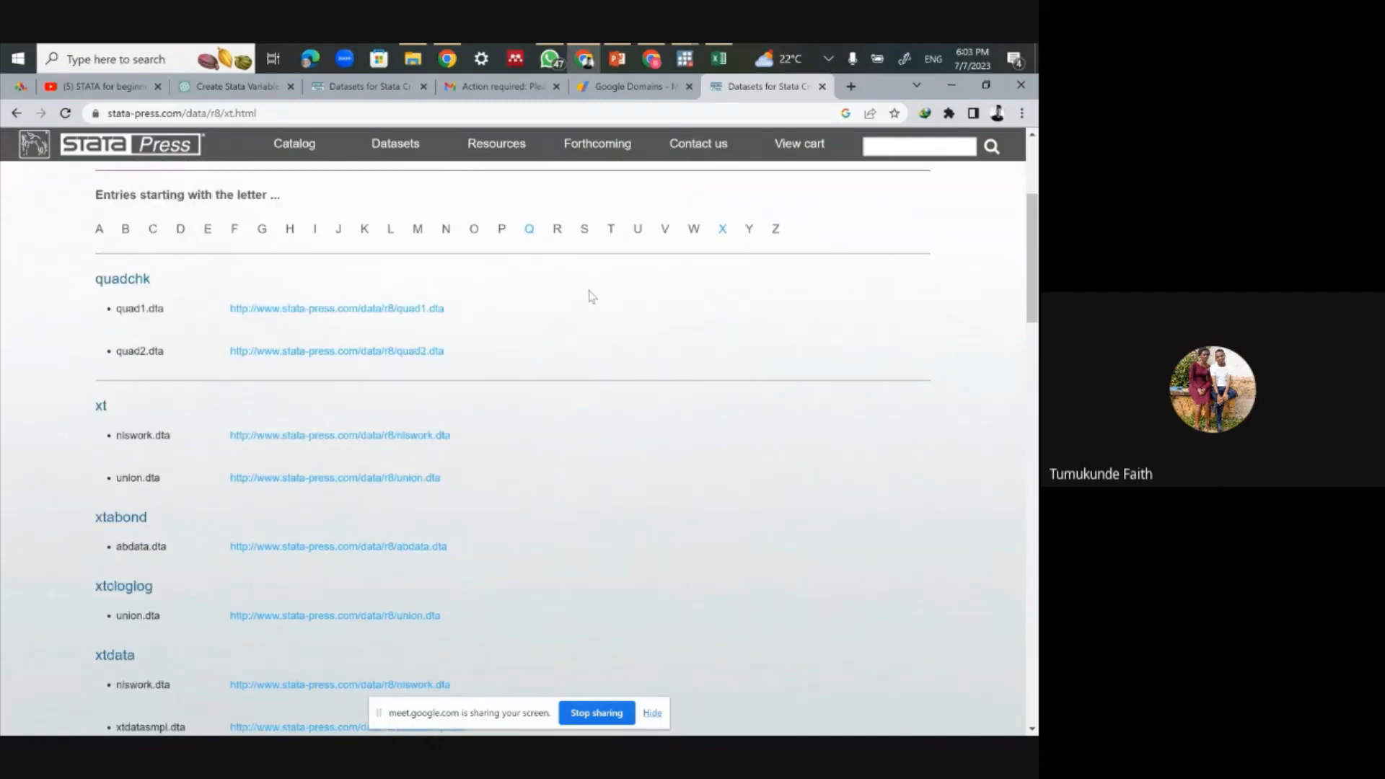
scroll(590, 345, "down", 2)
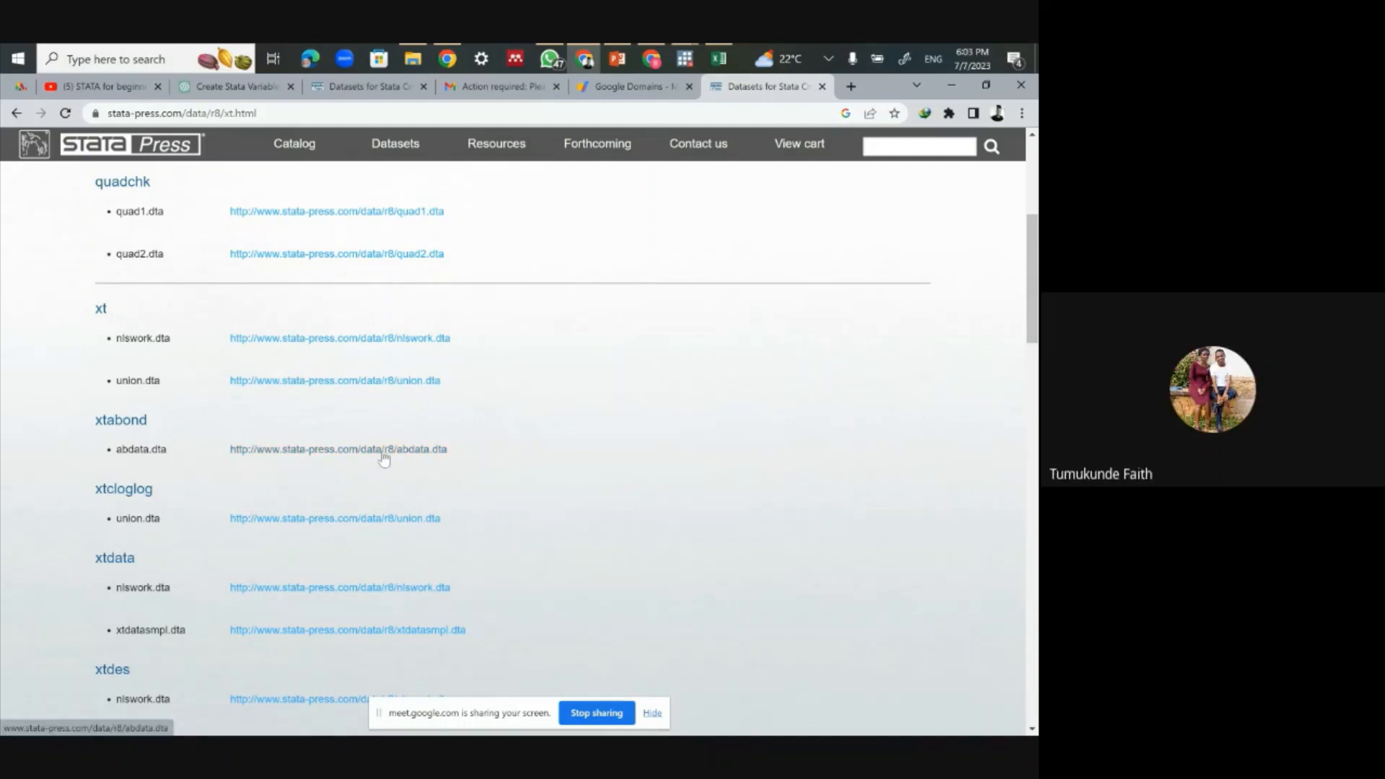
scroll(470, 479, "down", 1)
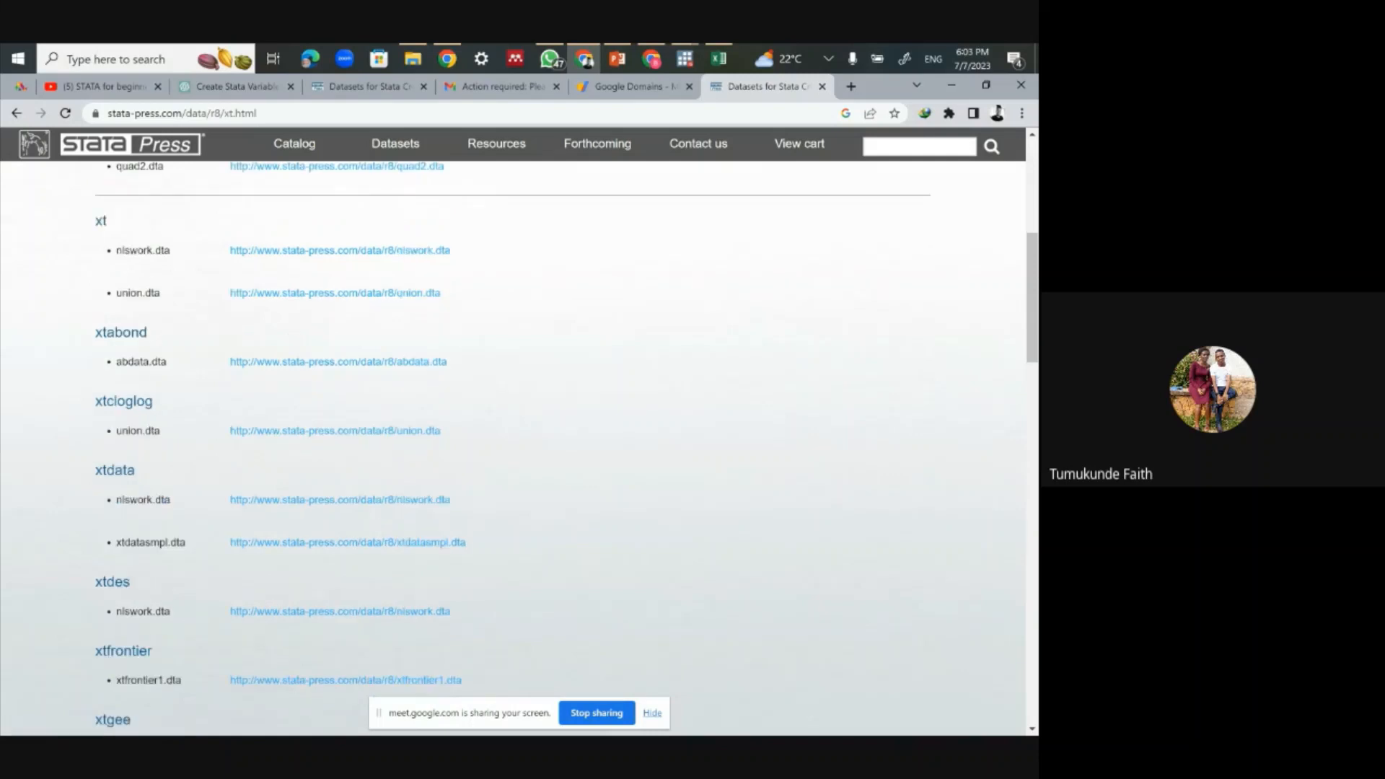
scroll(512, 447, "down", 3)
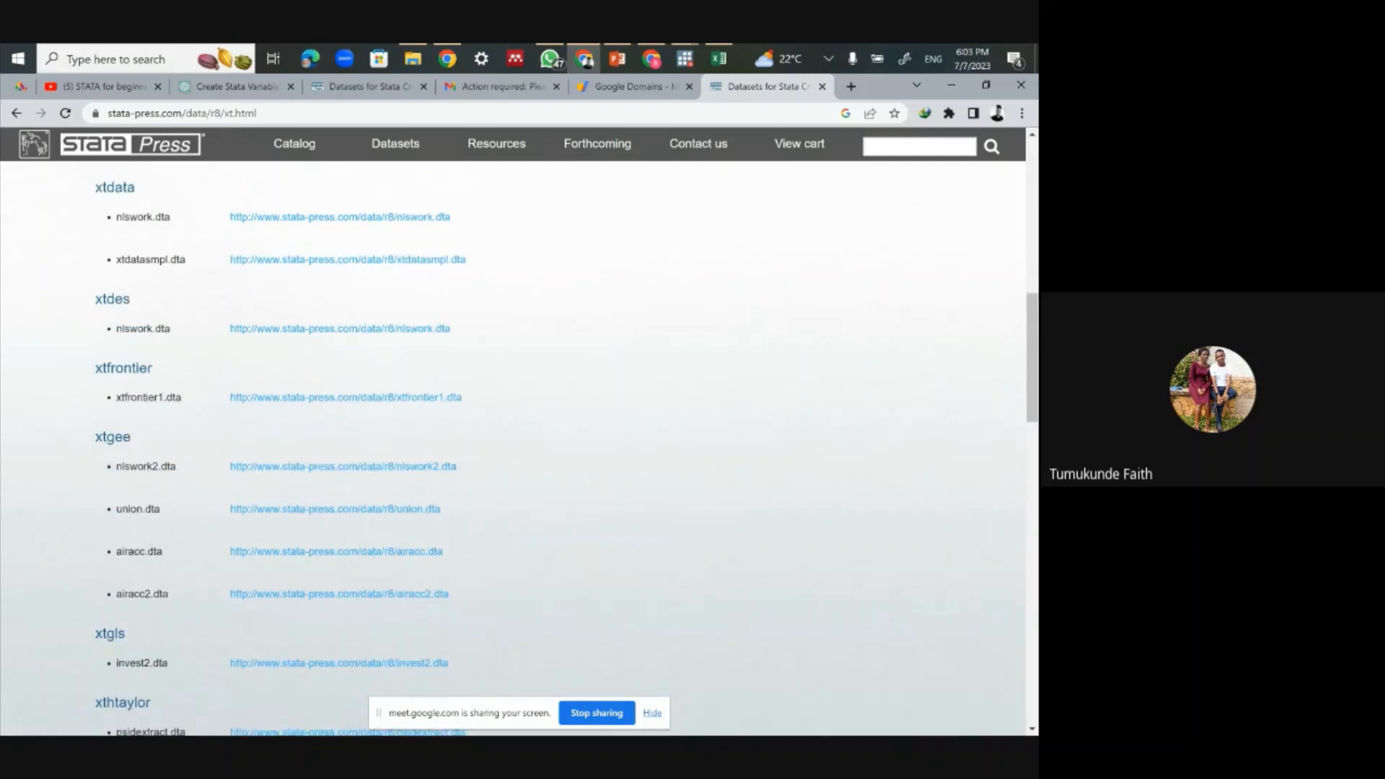
scroll(512, 447, "up", 3)
scroll(512, 447, "up", 3)
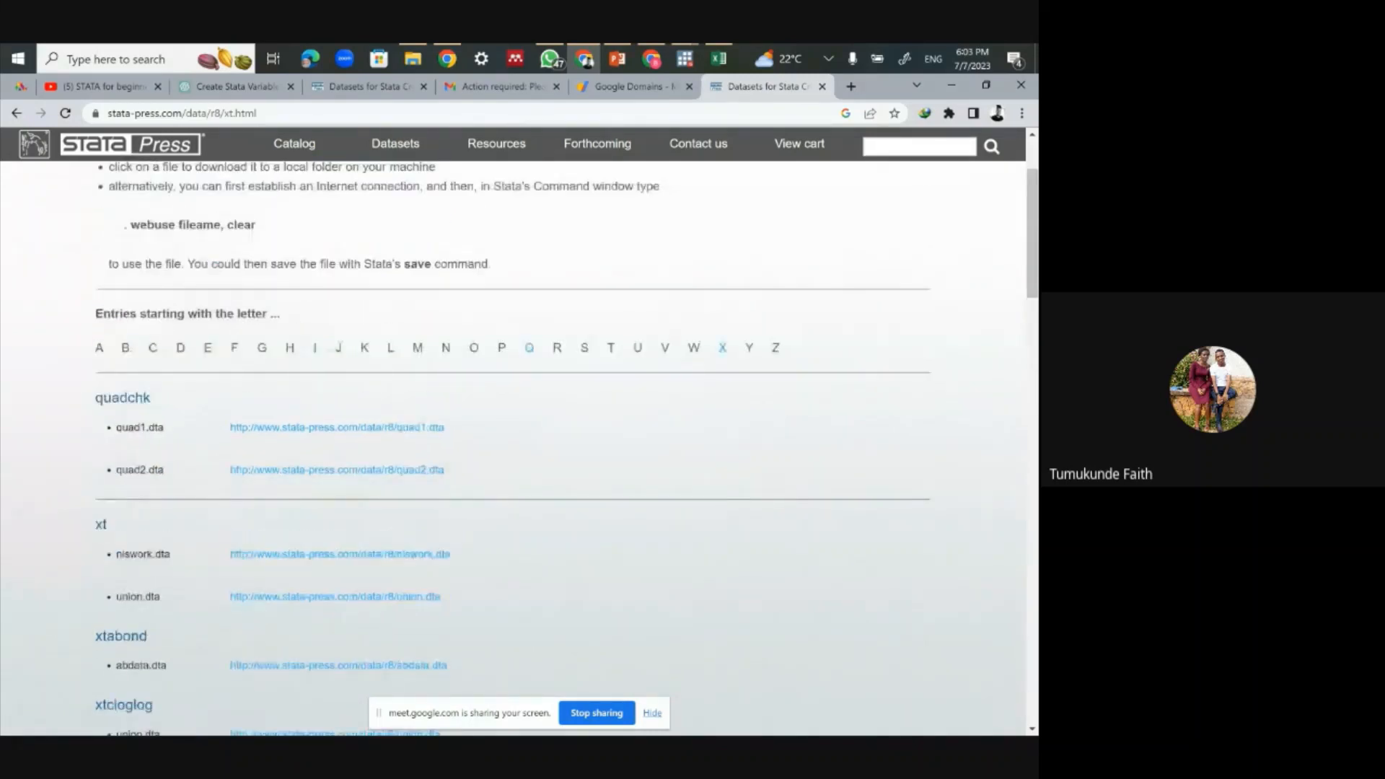
scroll(332, 447, "up", 2)
scroll(332, 448, "down", 1)
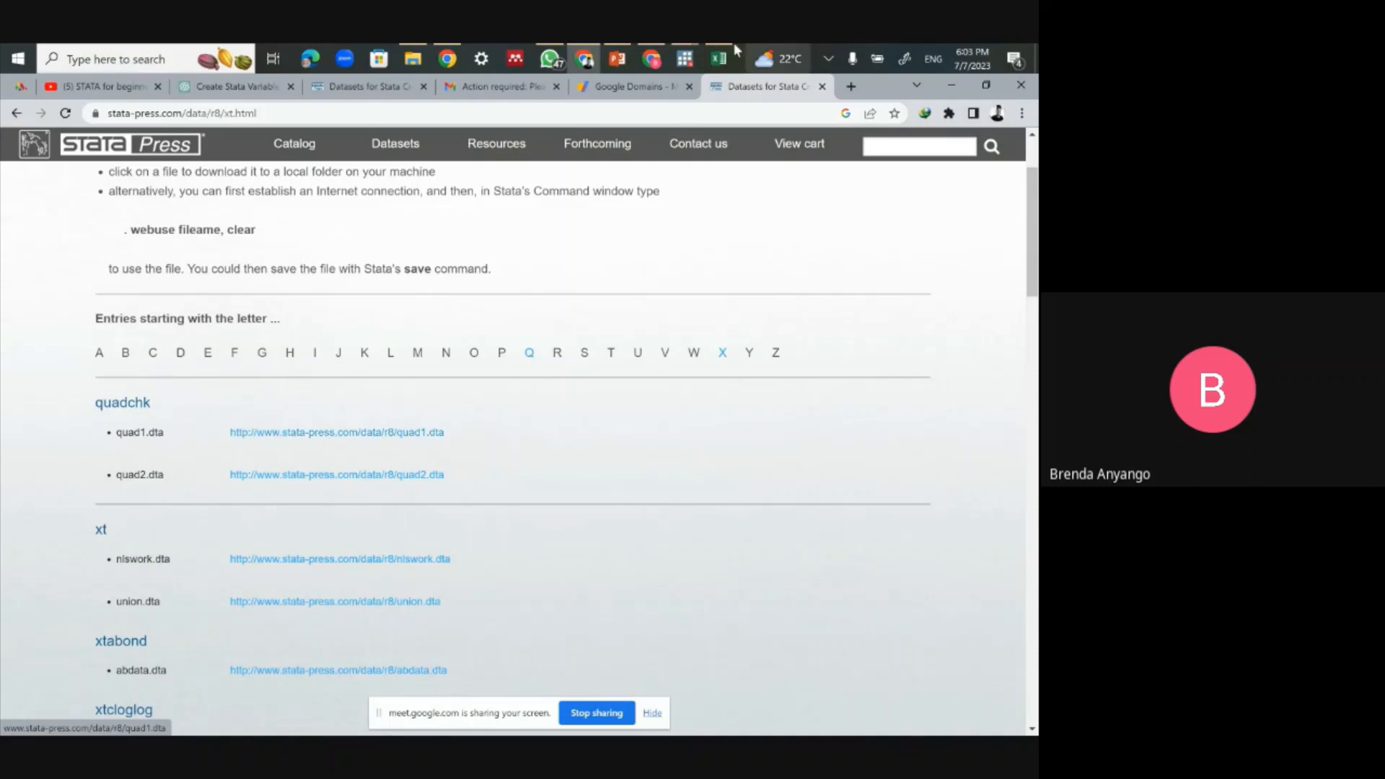
Step: Switch to the main Stata window and draft a use command with the copied union.dta link
mouse_move(700, 57)
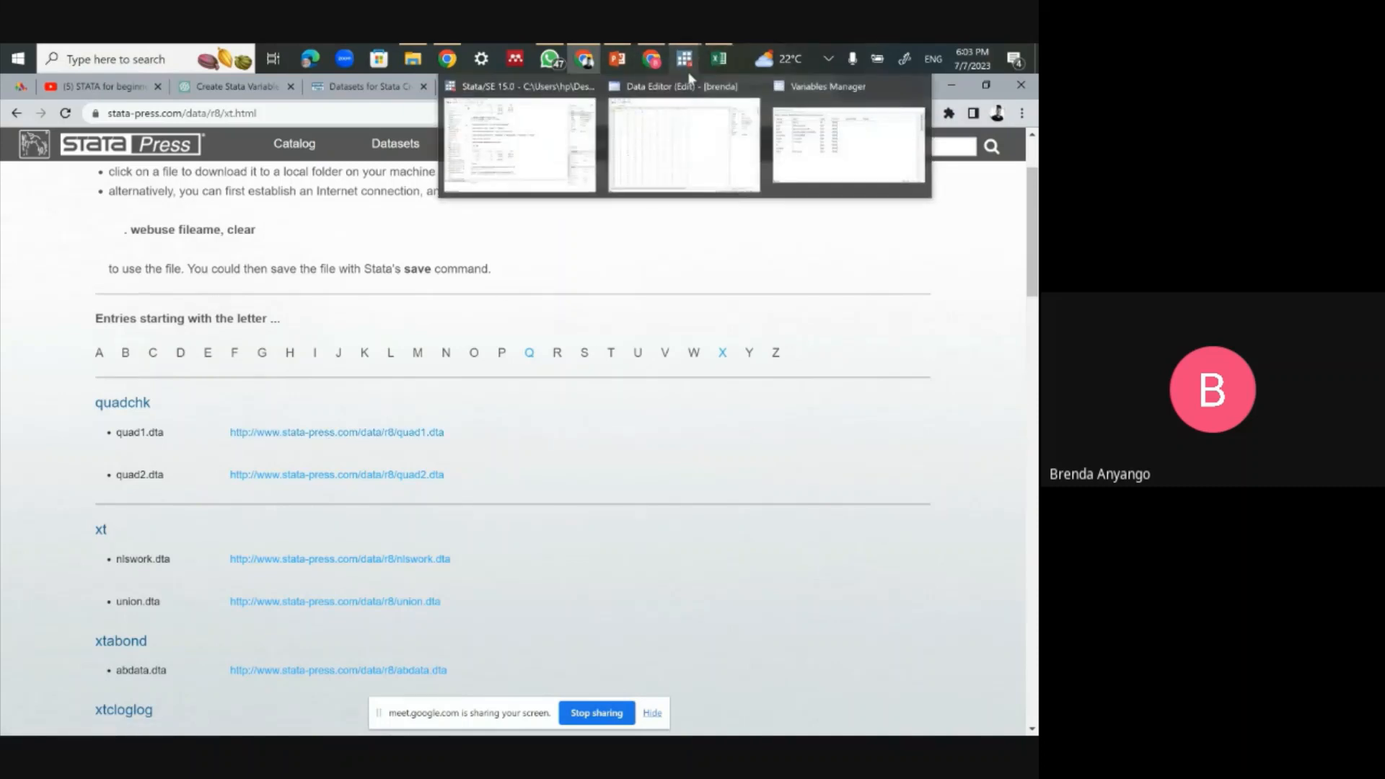
left_click(519, 144)
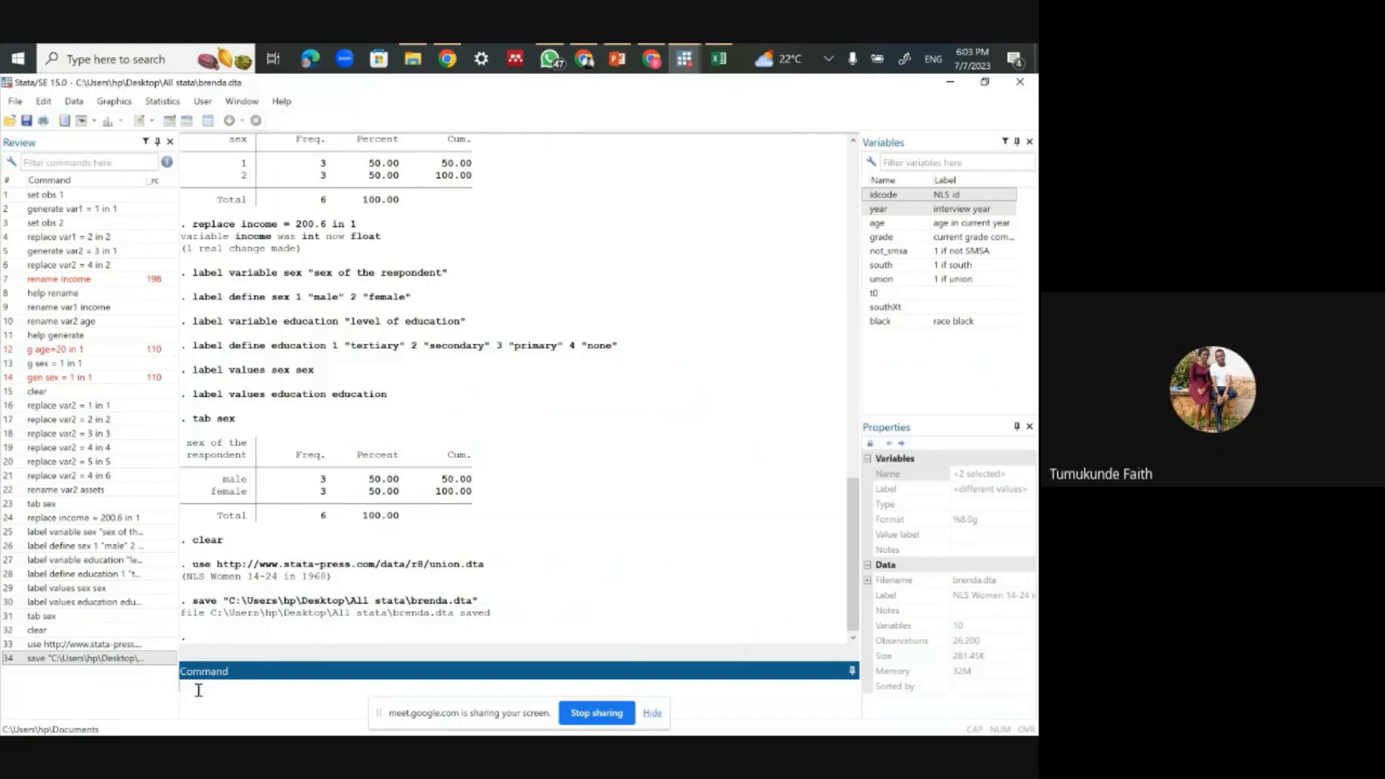
type("use")
right_click(209, 689)
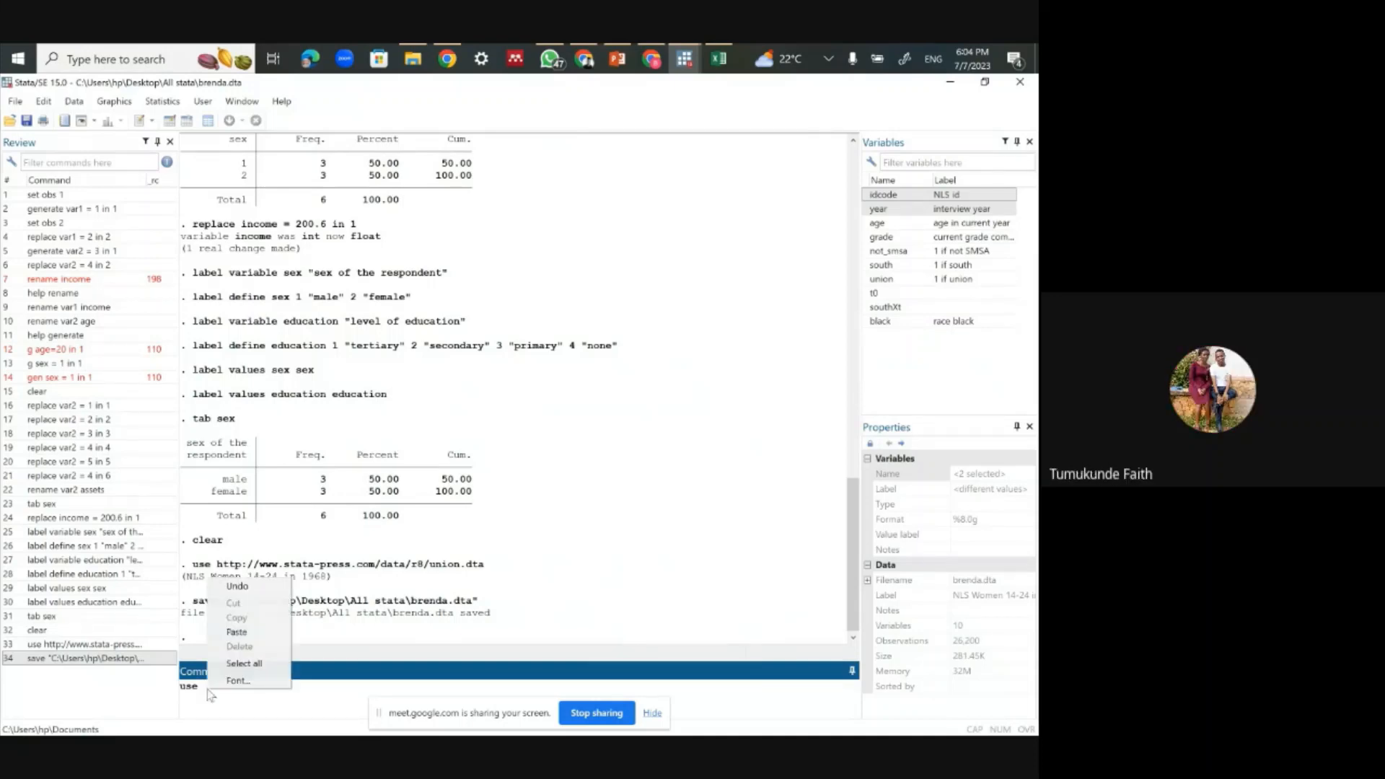
left_click(237, 632)
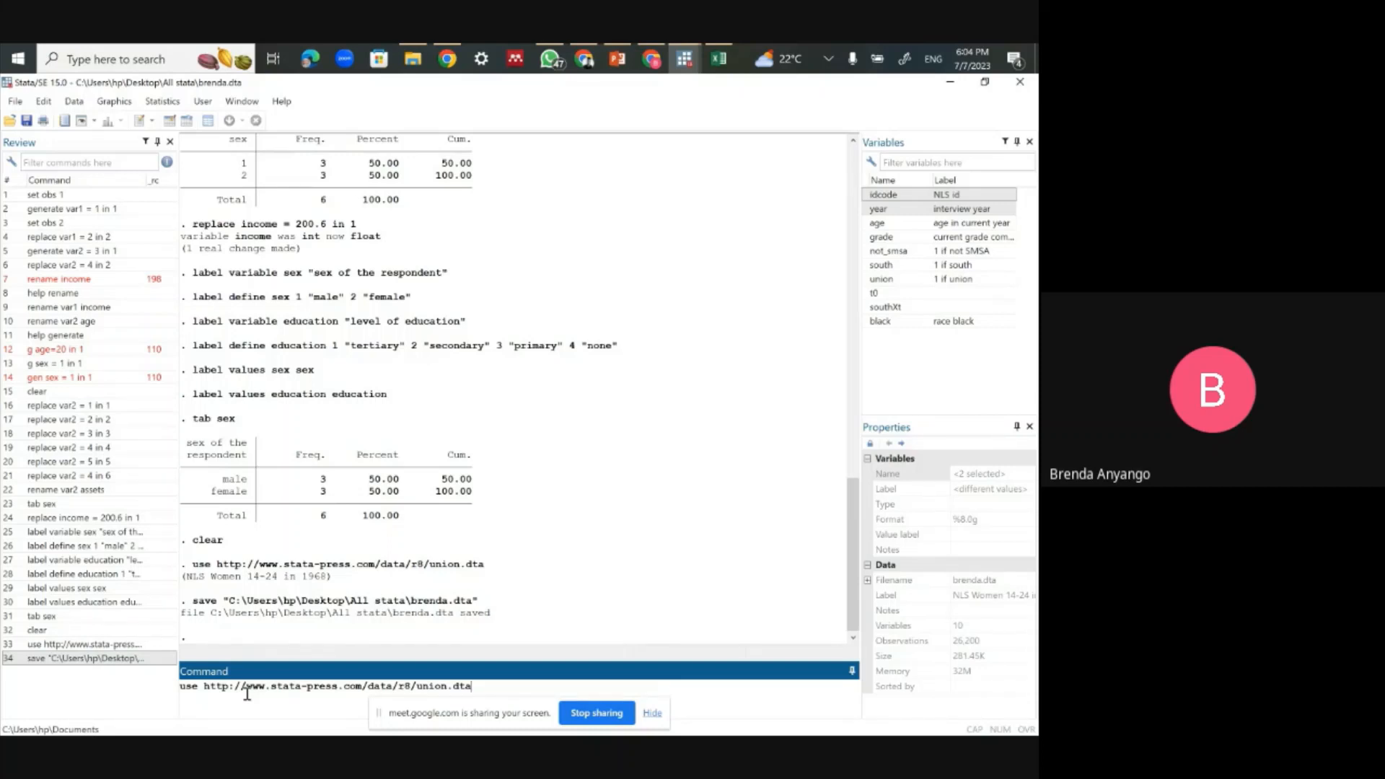
Step: Erase the drafted use command and enter cd in its place
key("BackSpace")
key("BackSpace")
key("BackSpace")
key("BackSpace")
key("BackSpace")
key("BackSpace")
key("BackSpace")
key("BackSpace")
key("BackSpace")
key("BackSpace")
key("BackSpace")
key("BackSpace")
key("BackSpace")
key("BackSpace")
key("BackSpace")
key("BackSpace")
key("BackSpace")
key("BackSpace")
key("BackSpace")
key("BackSpace")
key("BackSpace")
key("BackSpace")
key("BackSpace")
key("BackSpace")
key("BackSpace")
key("BackSpace")
key("BackSpace")
key("BackSpace")
key("BackSpace")
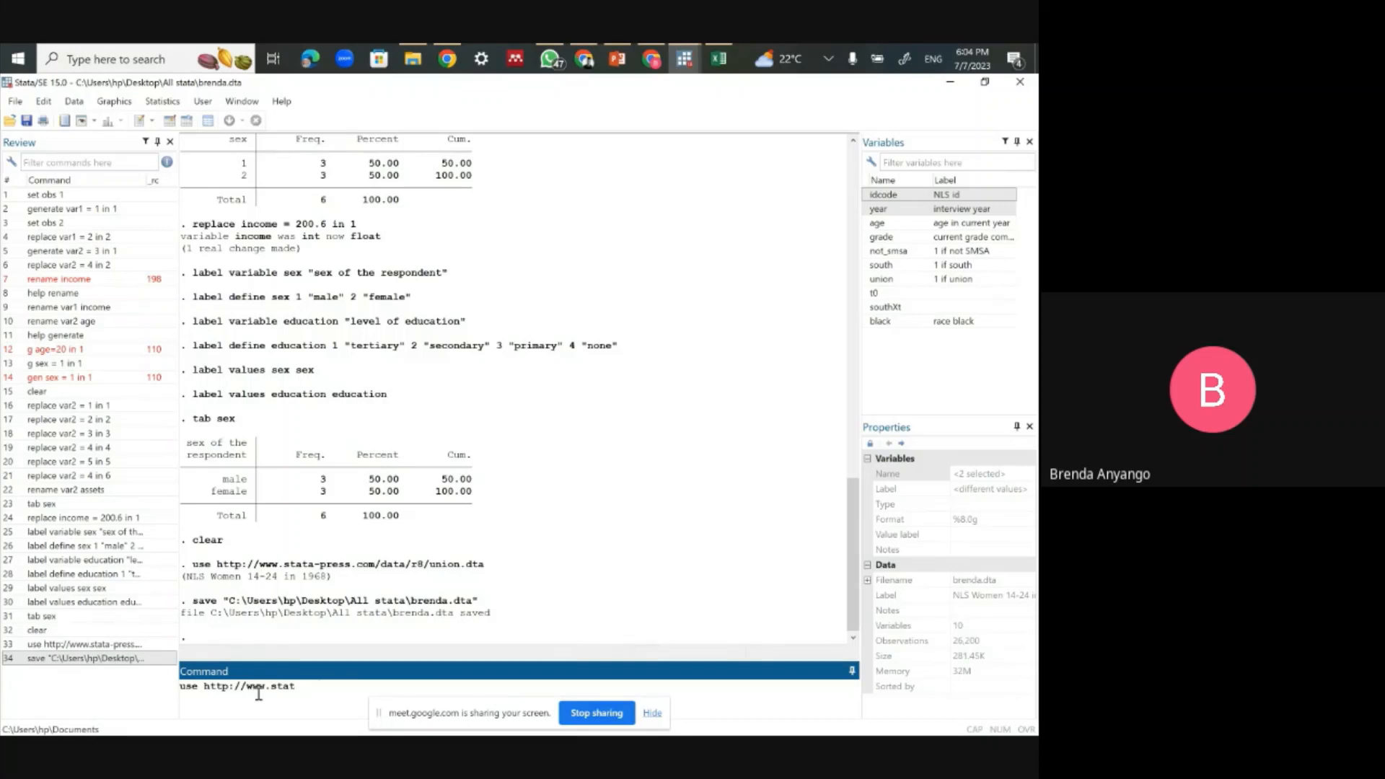
key("BackSpace")
key("BackSpace")
key("BackSpace")
key("BackSpace")
key("BackSpace")
key("BackSpace")
key("BackSpace")
key("BackSpace")
key("BackSpace")
key("BackSpace")
key("BackSpace")
key("BackSpace")
key("BackSpace")
key("BackSpace")
key("BackSpace")
key("BackSpace")
key("BackSpace")
key("BackSpace")
key("BackSpace")
type("cd")
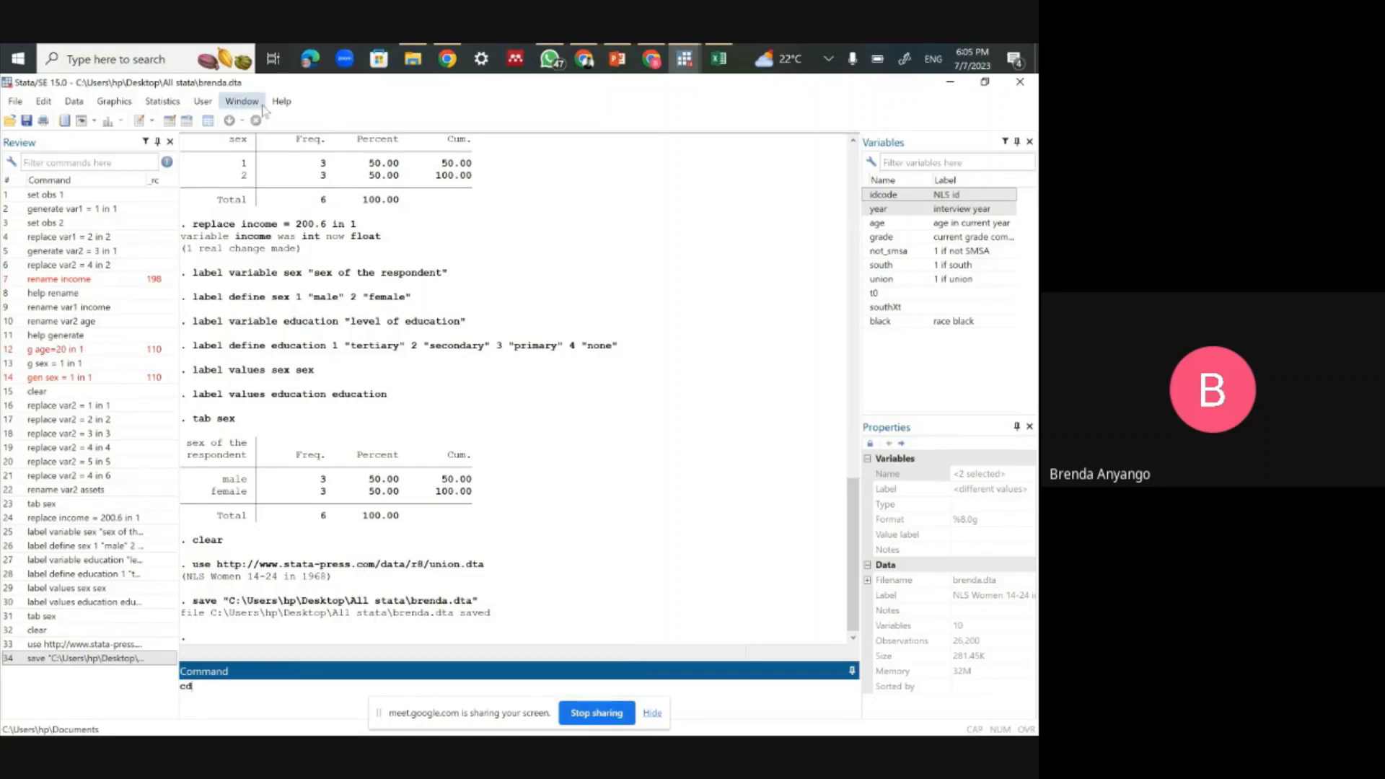
Step: Switch to the All stata folder in File Explorer, select the brenda dataset and copy the folder's path
mouse_move(412, 59)
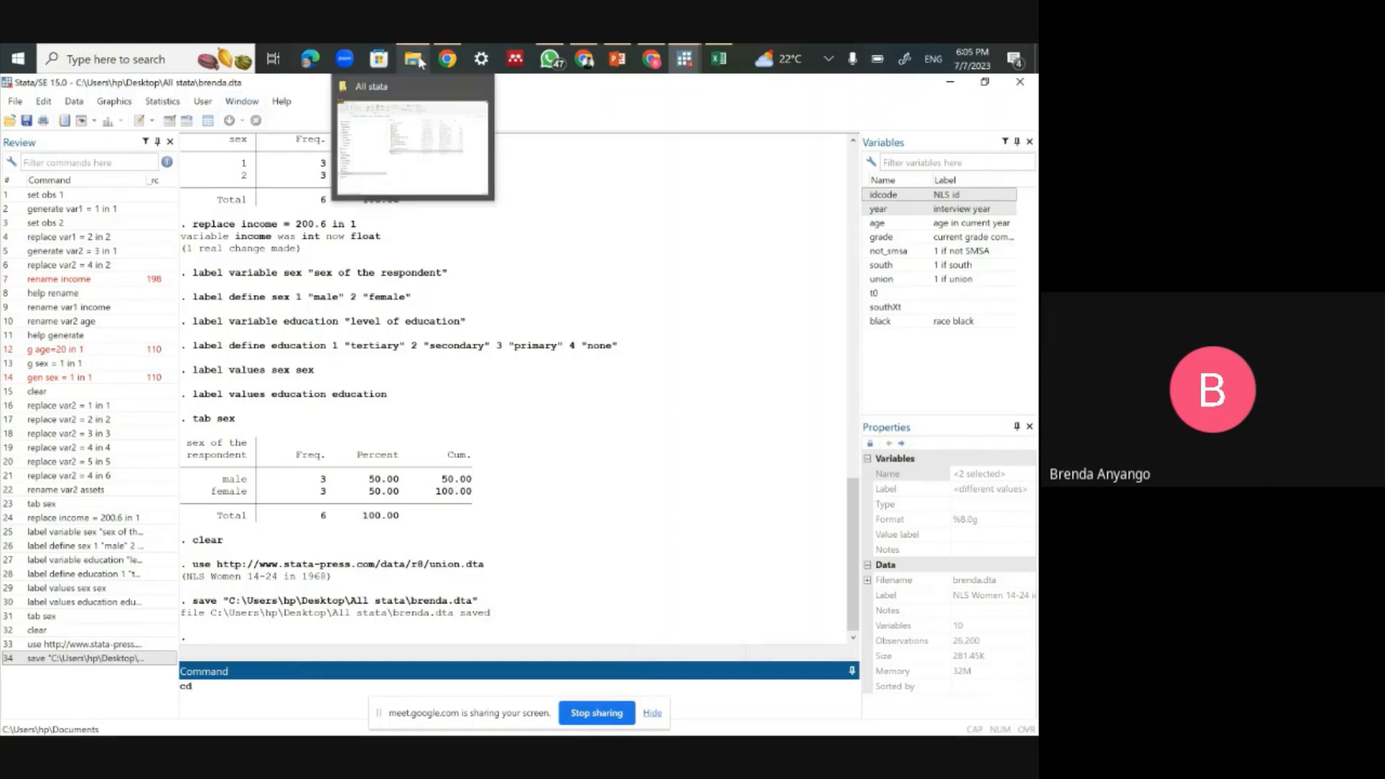
left_click(411, 115)
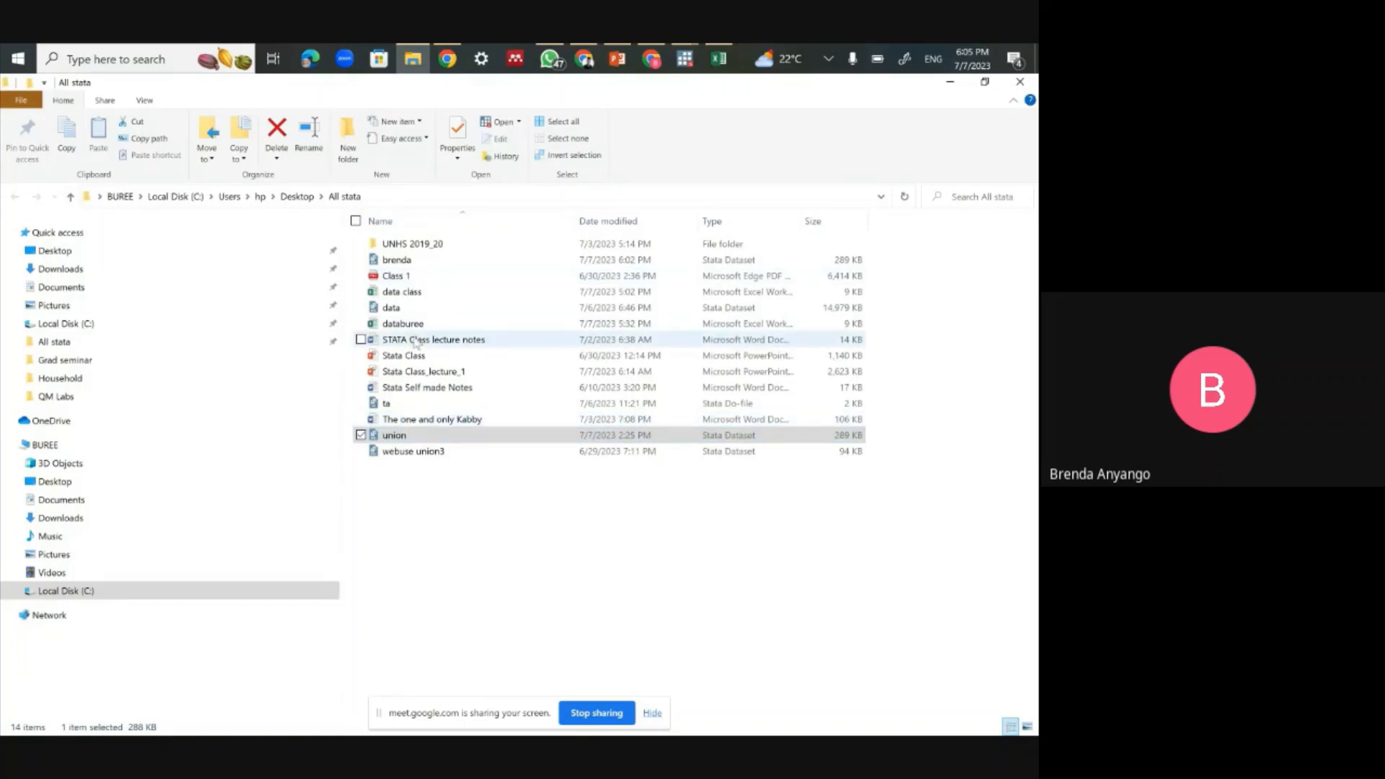
left_click(416, 261)
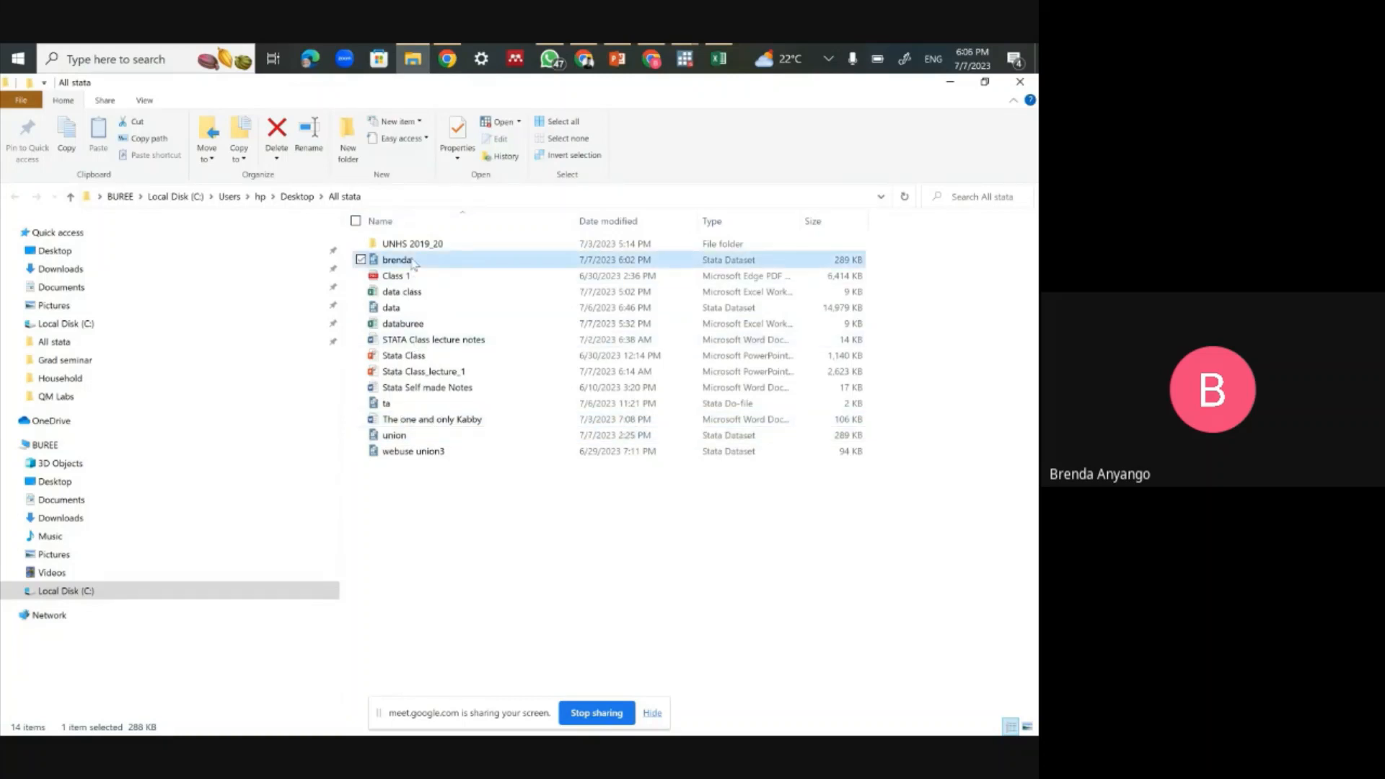
left_click(376, 196)
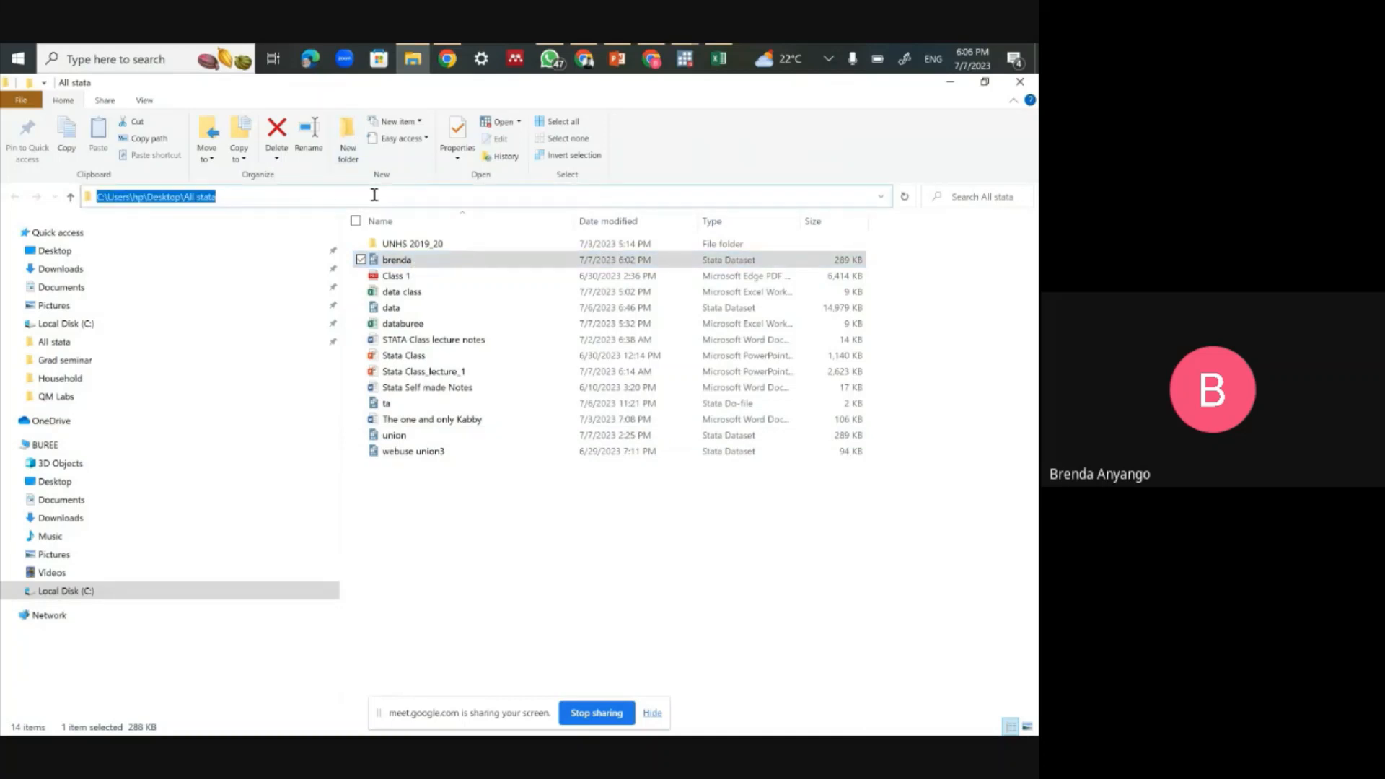
right_click(186, 198)
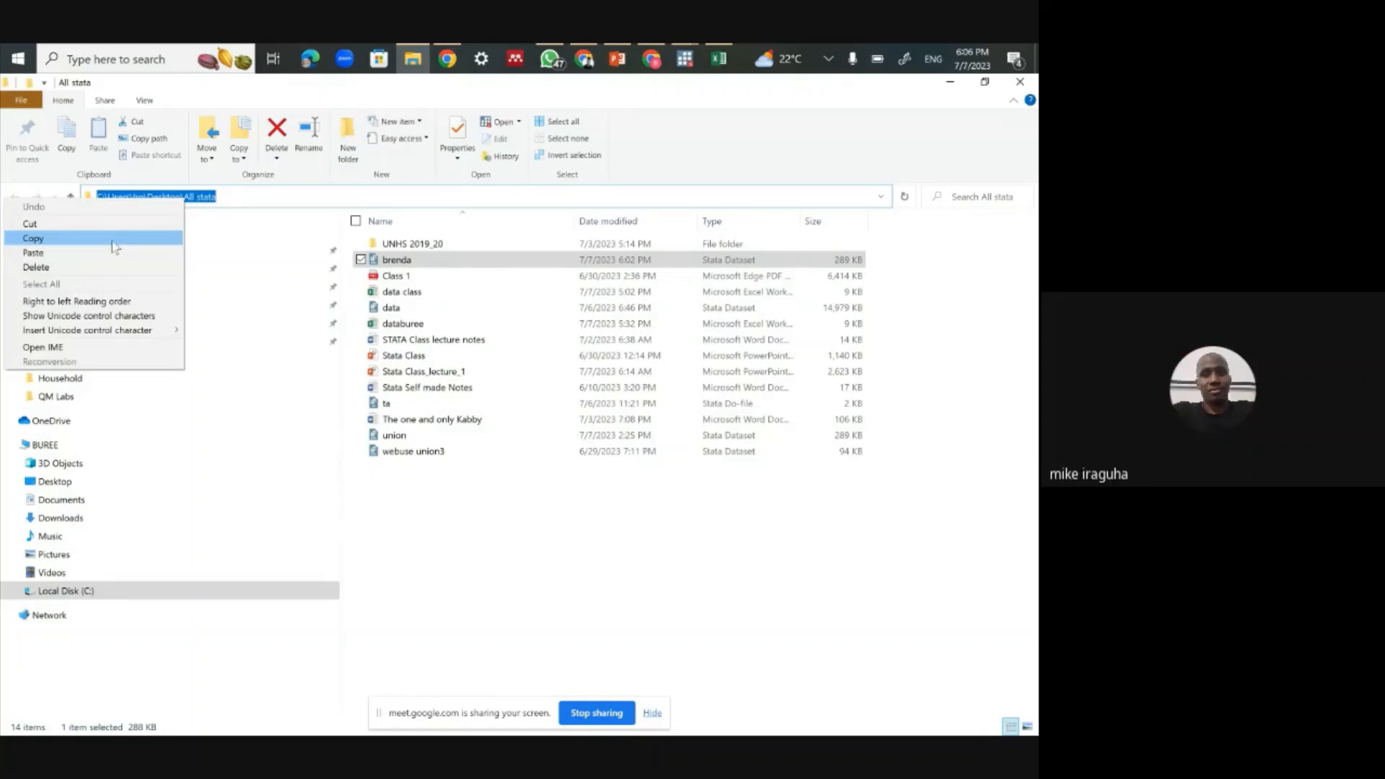
left_click(112, 240)
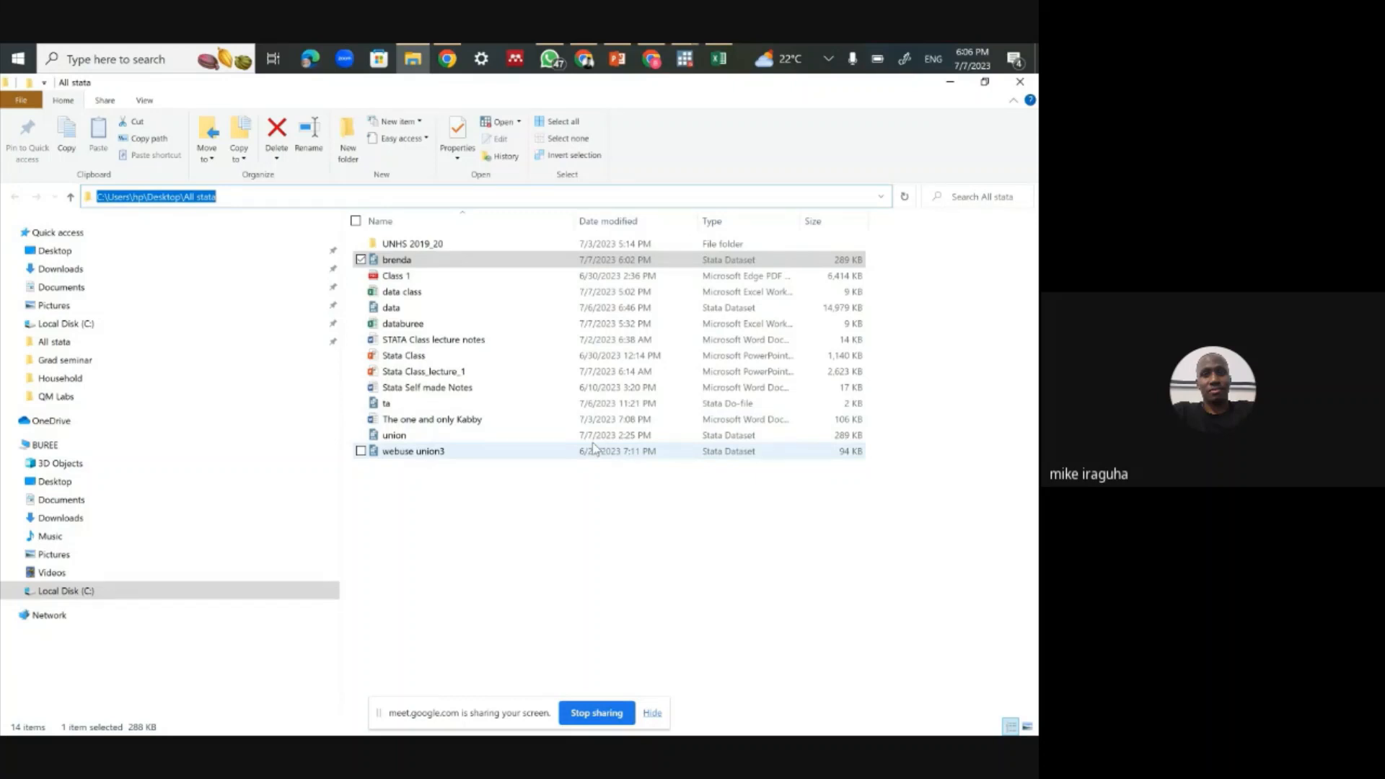
Step: Switch to the Stata Press datasets page in Chrome and examine the dataset links listed under the xt commands
left_click(651, 58)
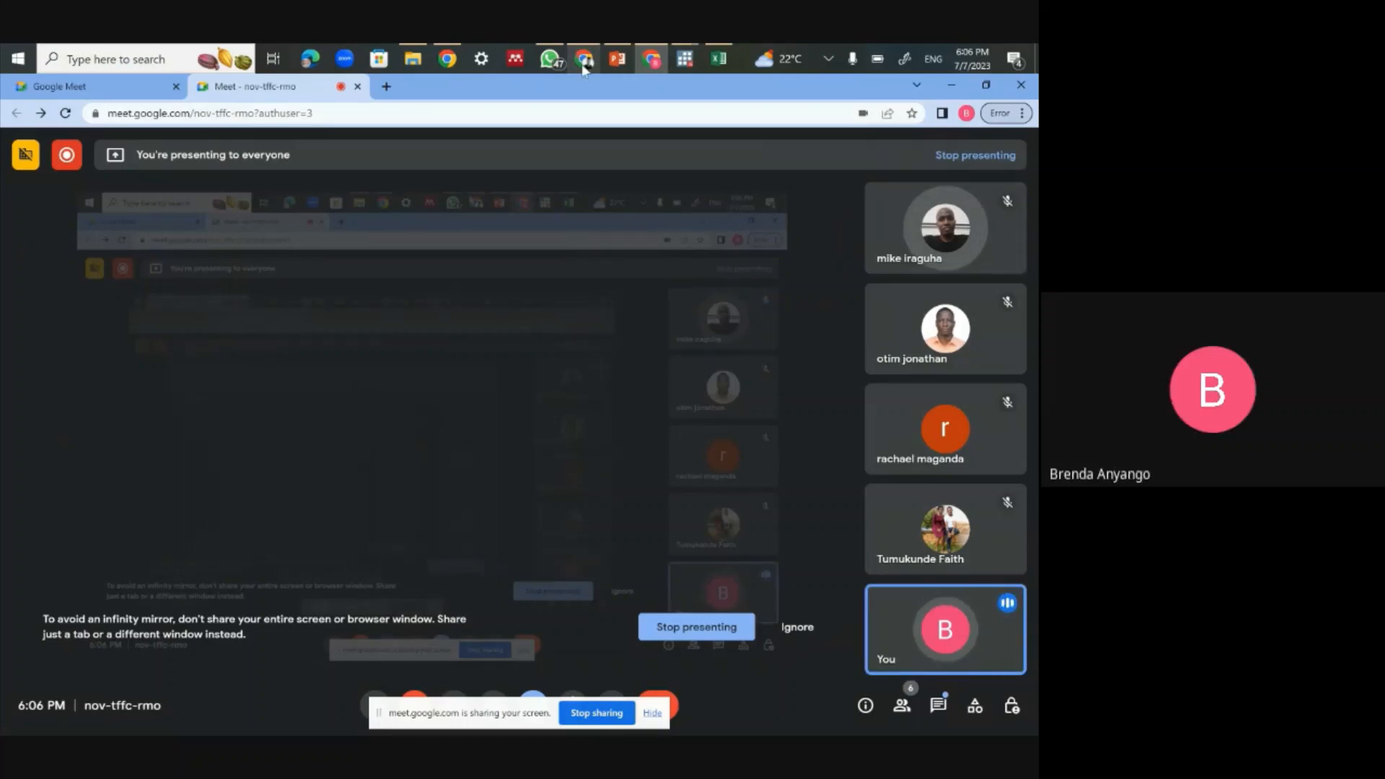
mouse_move(581, 62)
left_click(565, 167)
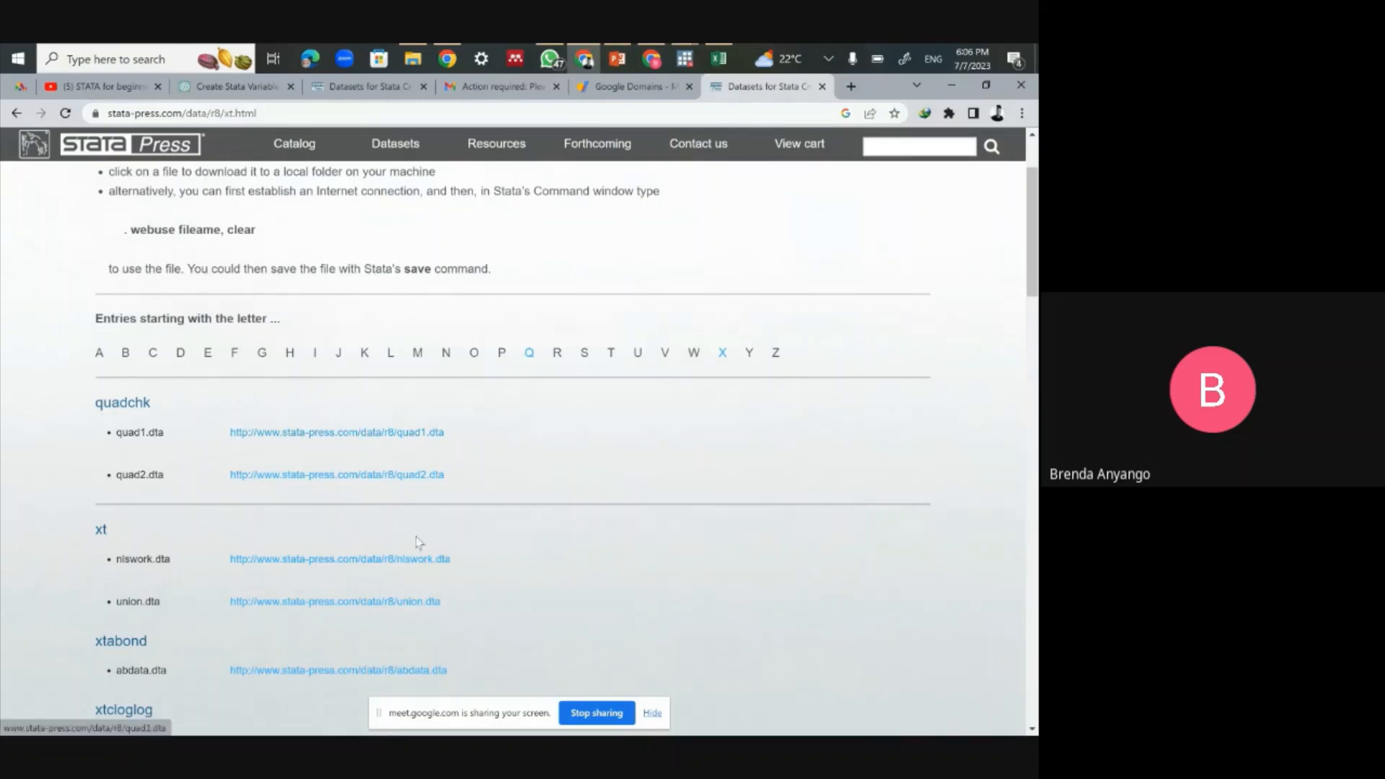
scroll(395, 562, "down", 2)
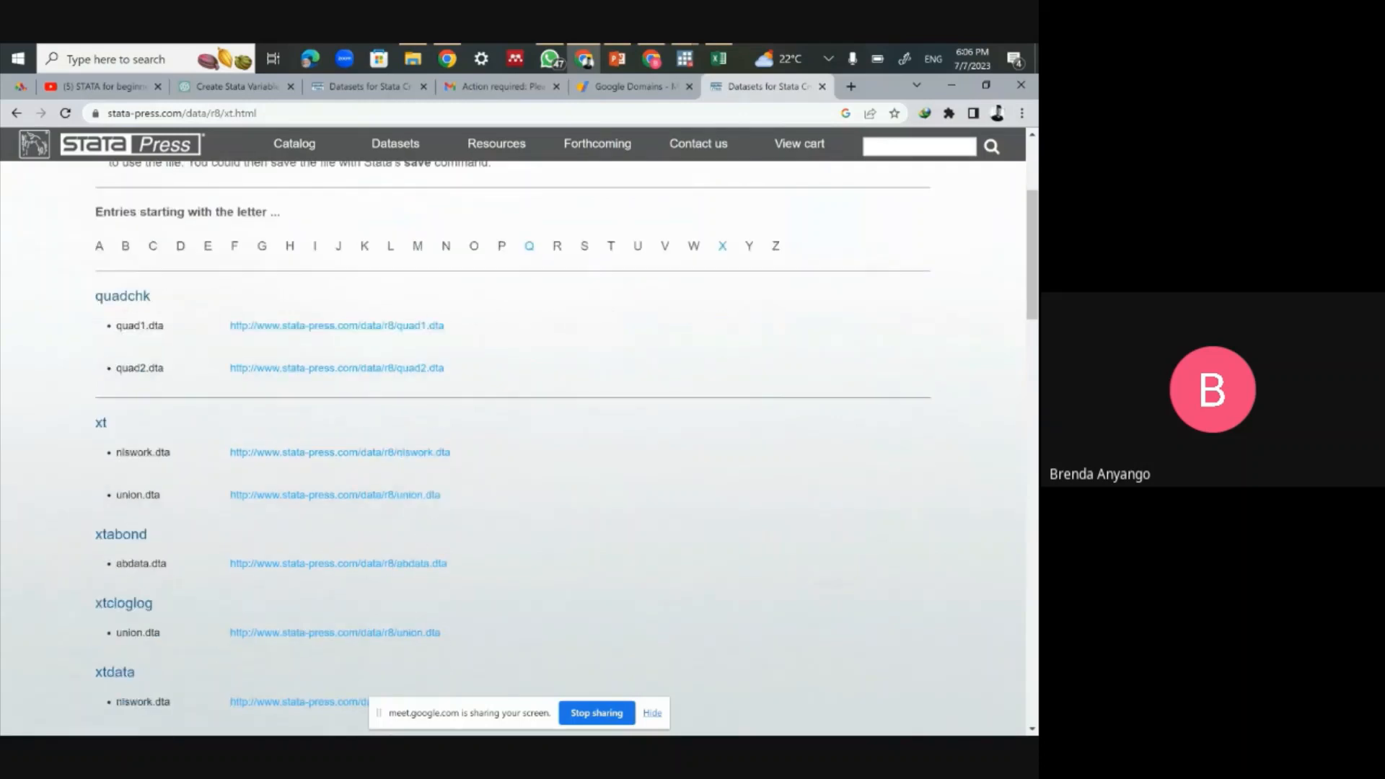
scroll(394, 562, "down", 3)
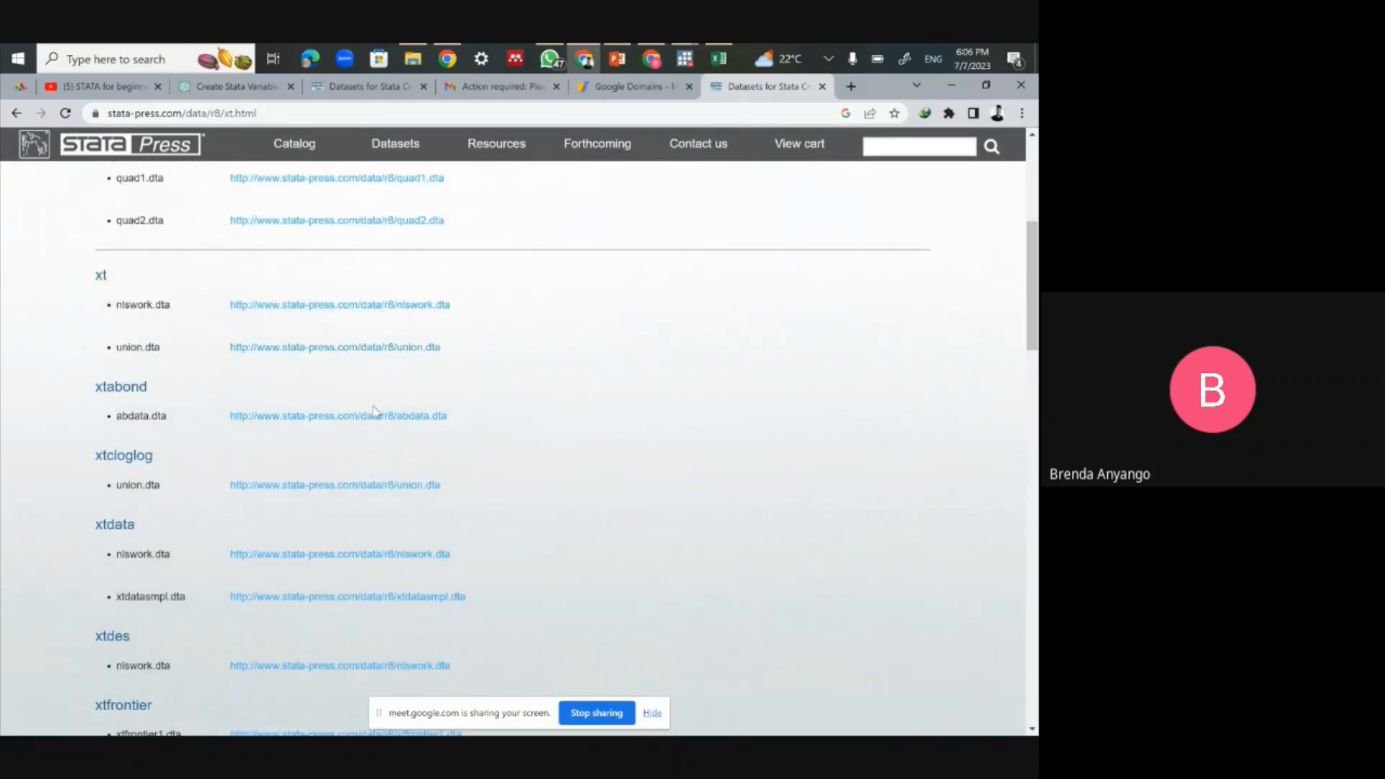
scroll(374, 411, "down", 1)
scroll(335, 469, "down", 1)
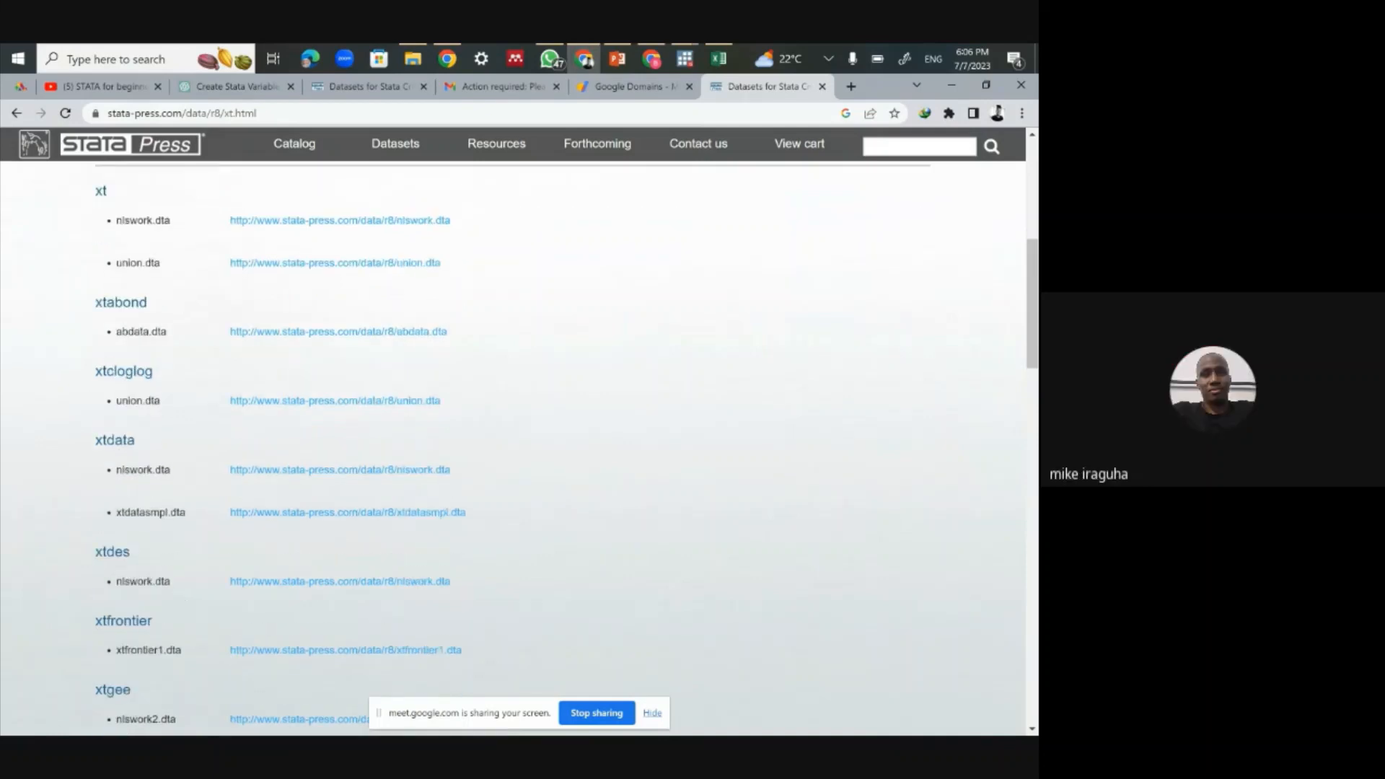
scroll(389, 488, "down", 1)
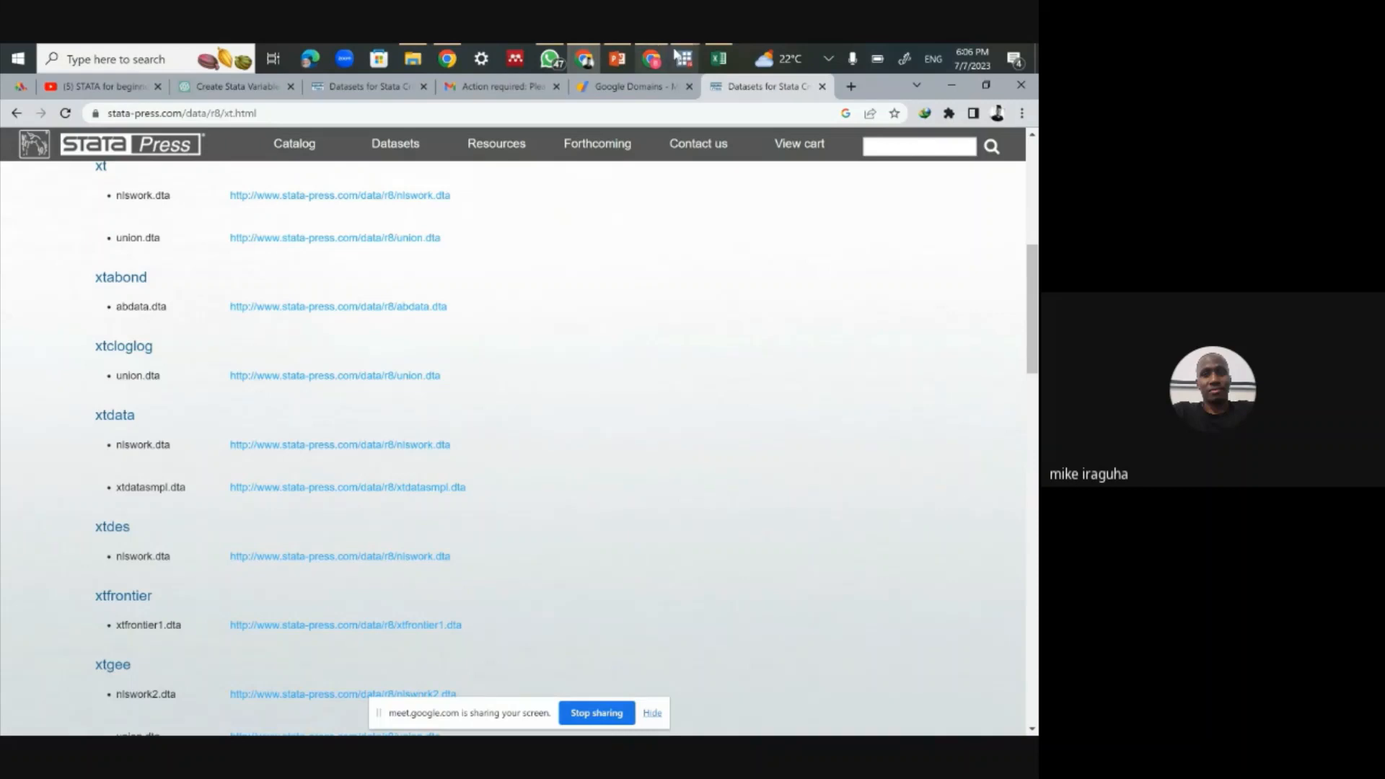
Step: Return to the main Stata window, view the save location in the Save As dialog and dismiss it without saving
mouse_move(683, 60)
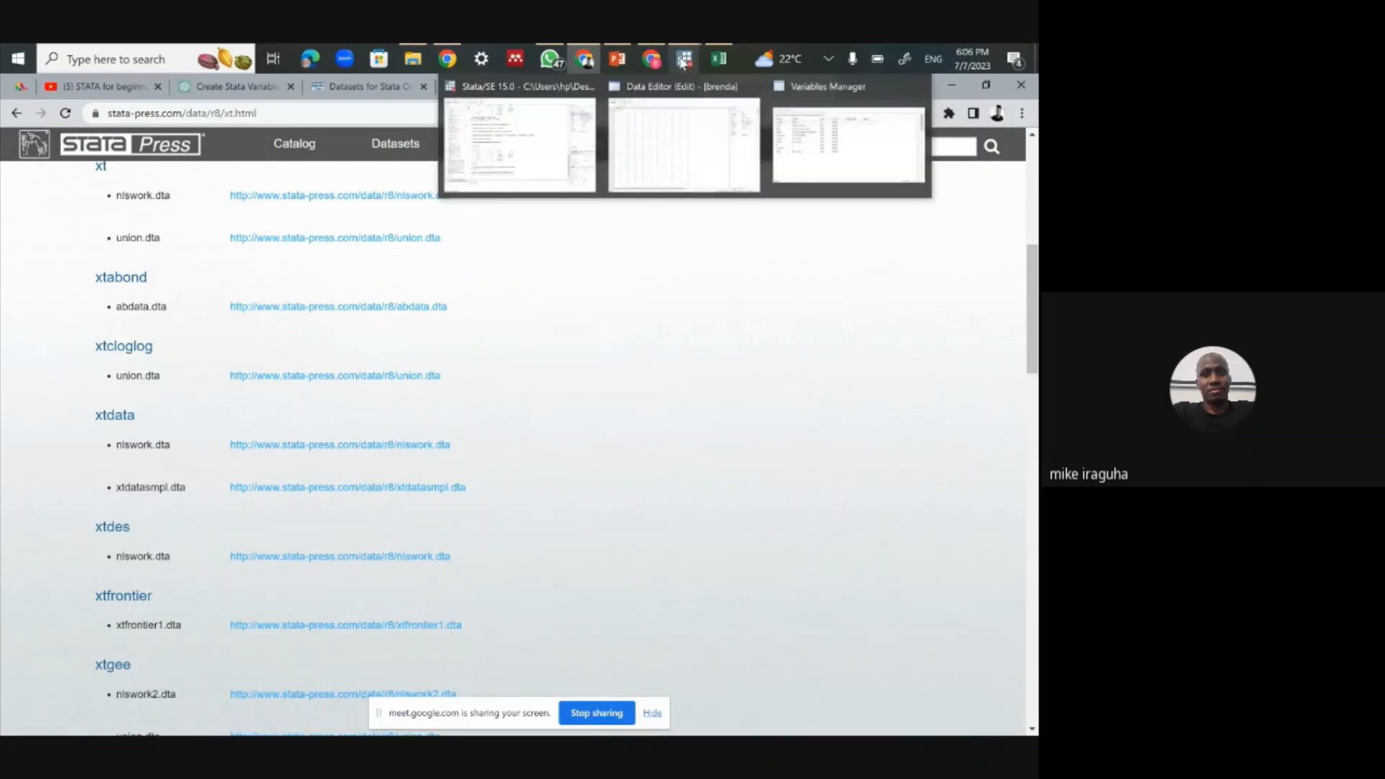
left_click(527, 145)
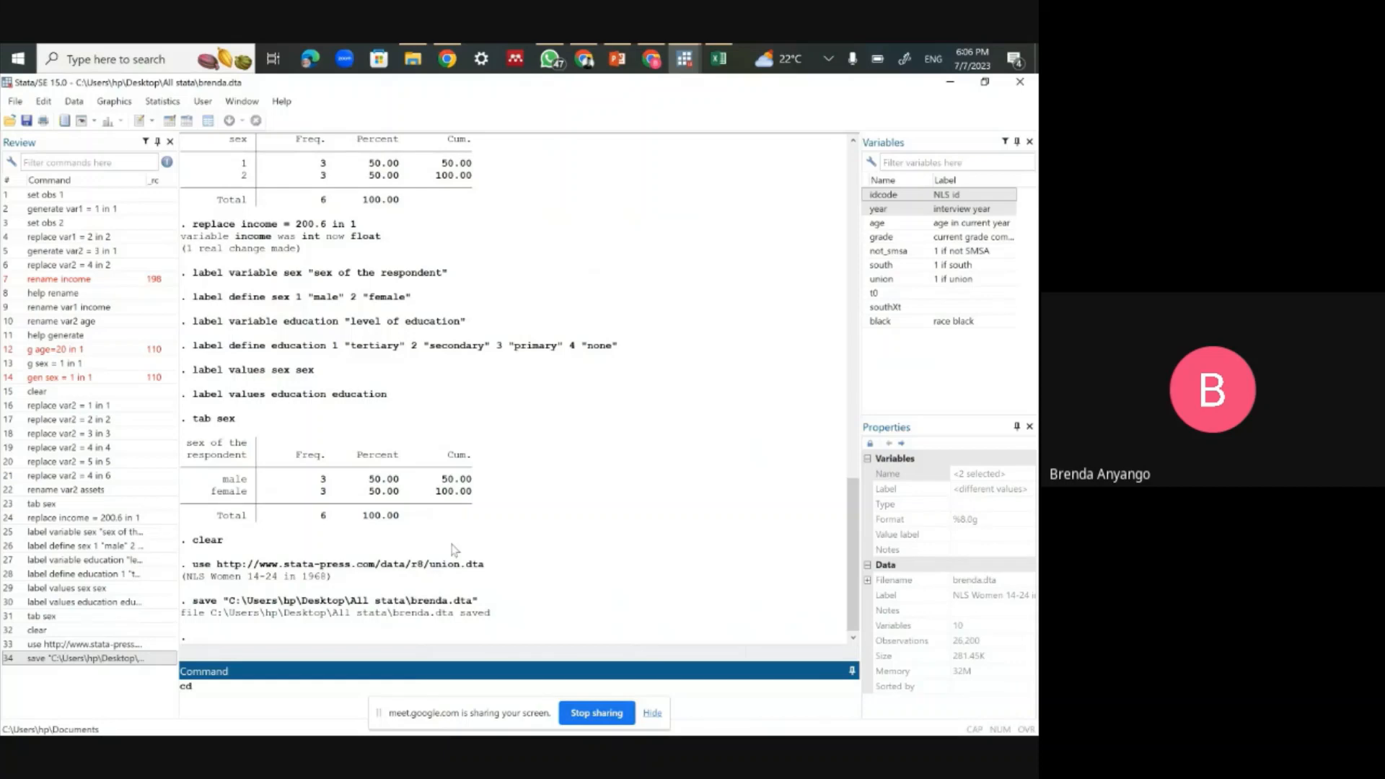
left_click(13, 107)
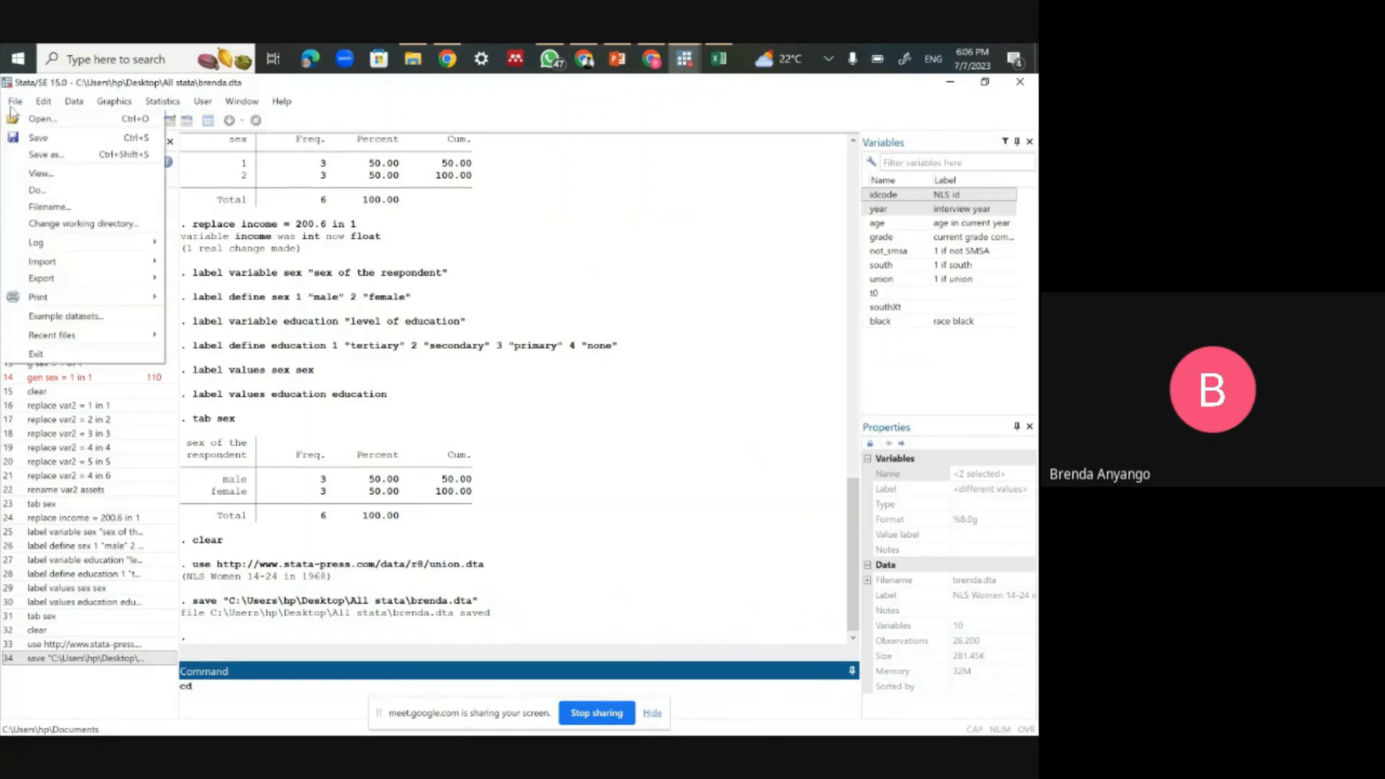
left_click(36, 153)
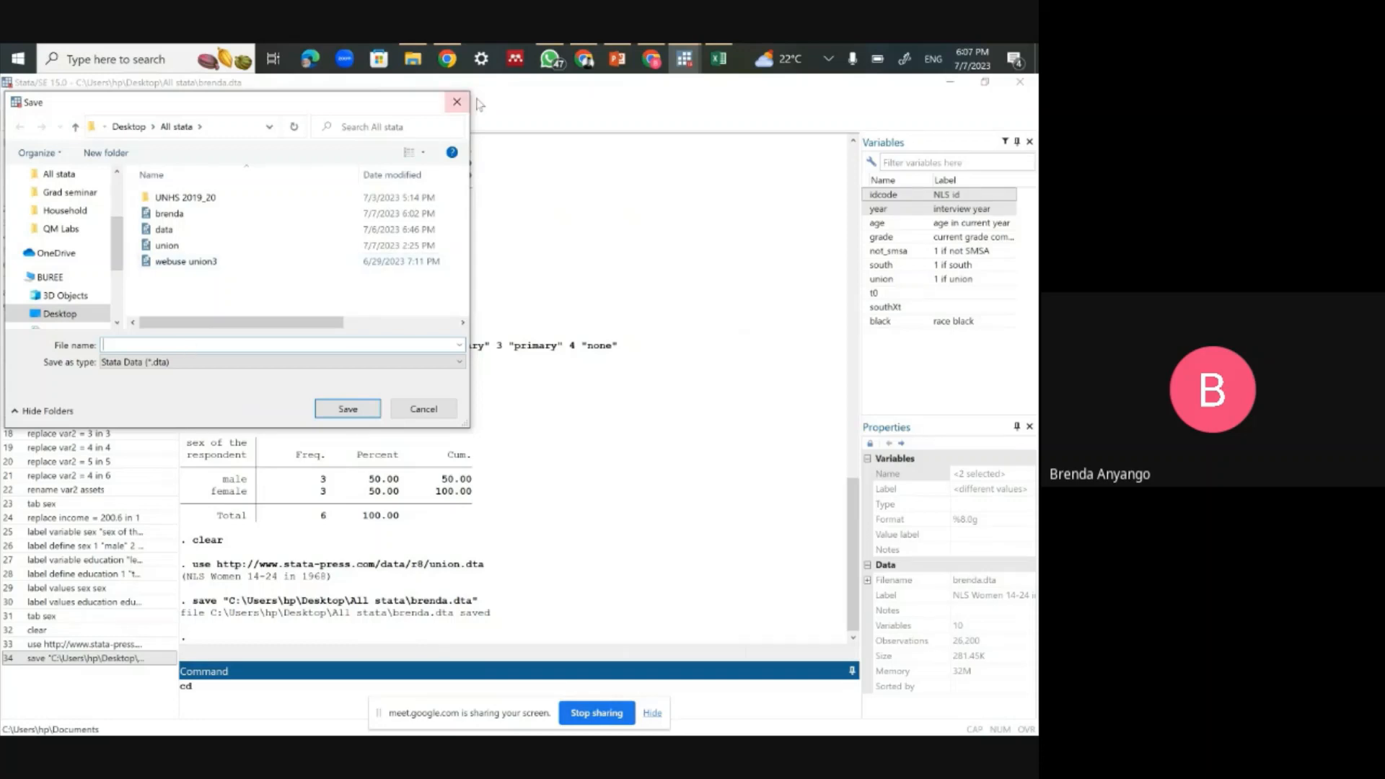
left_click(457, 101)
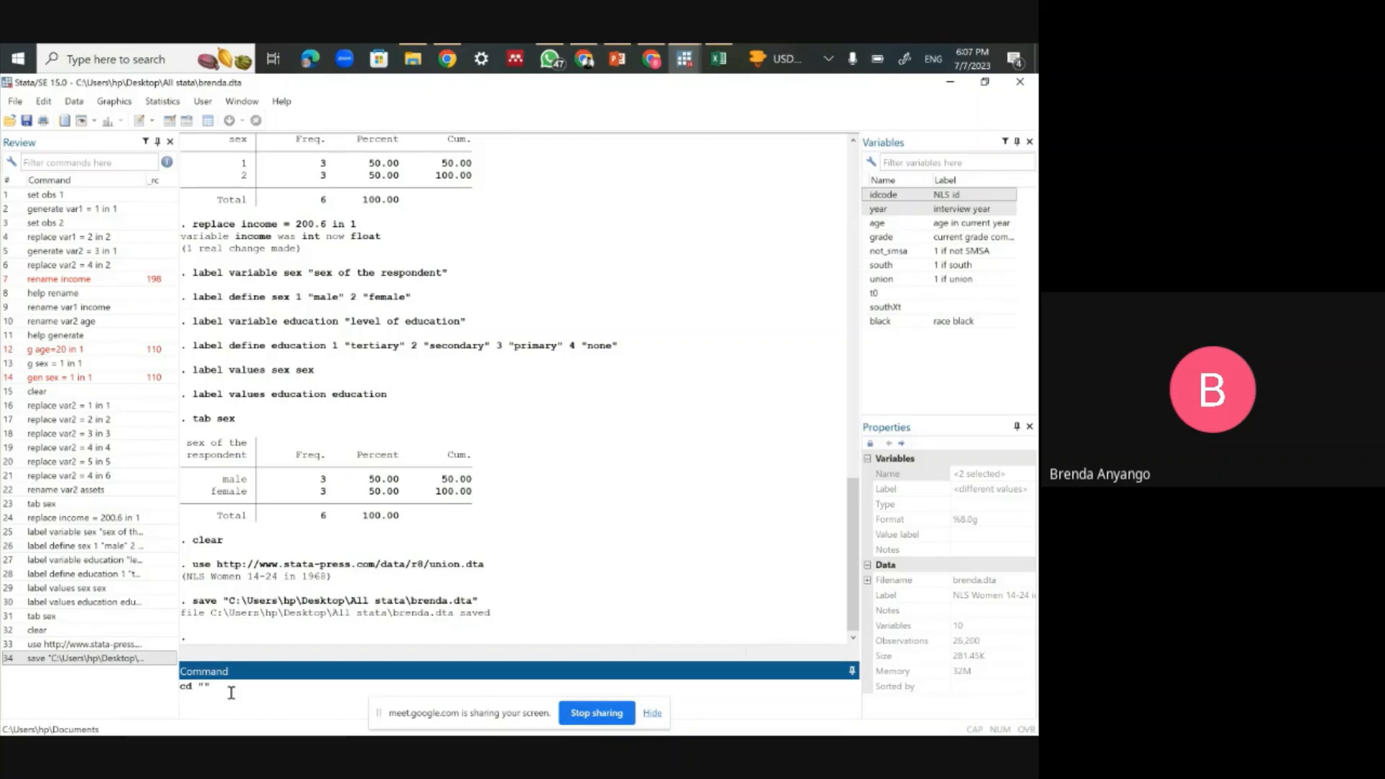
Step: Switch to the All stata folder in File Explorer and copy its full path
left_click(416, 67)
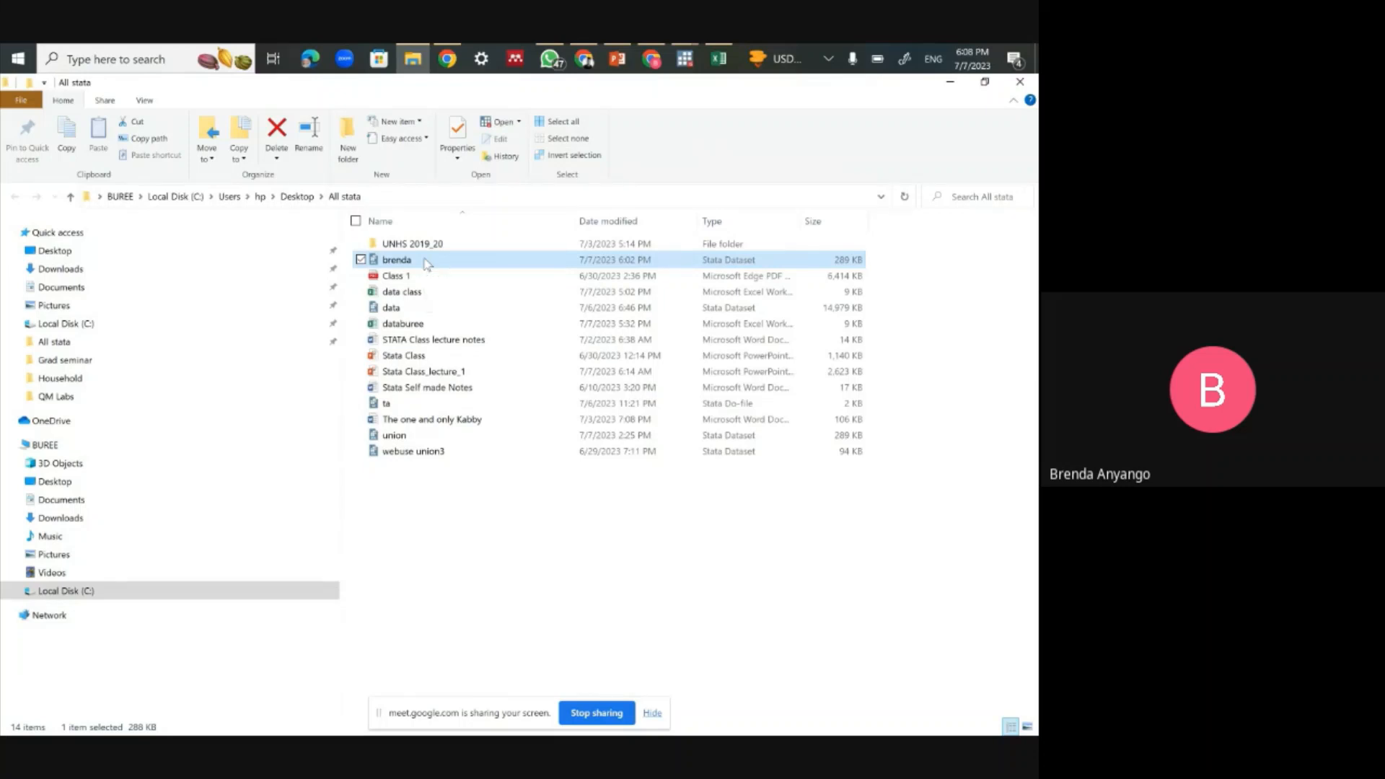
left_click(343, 202)
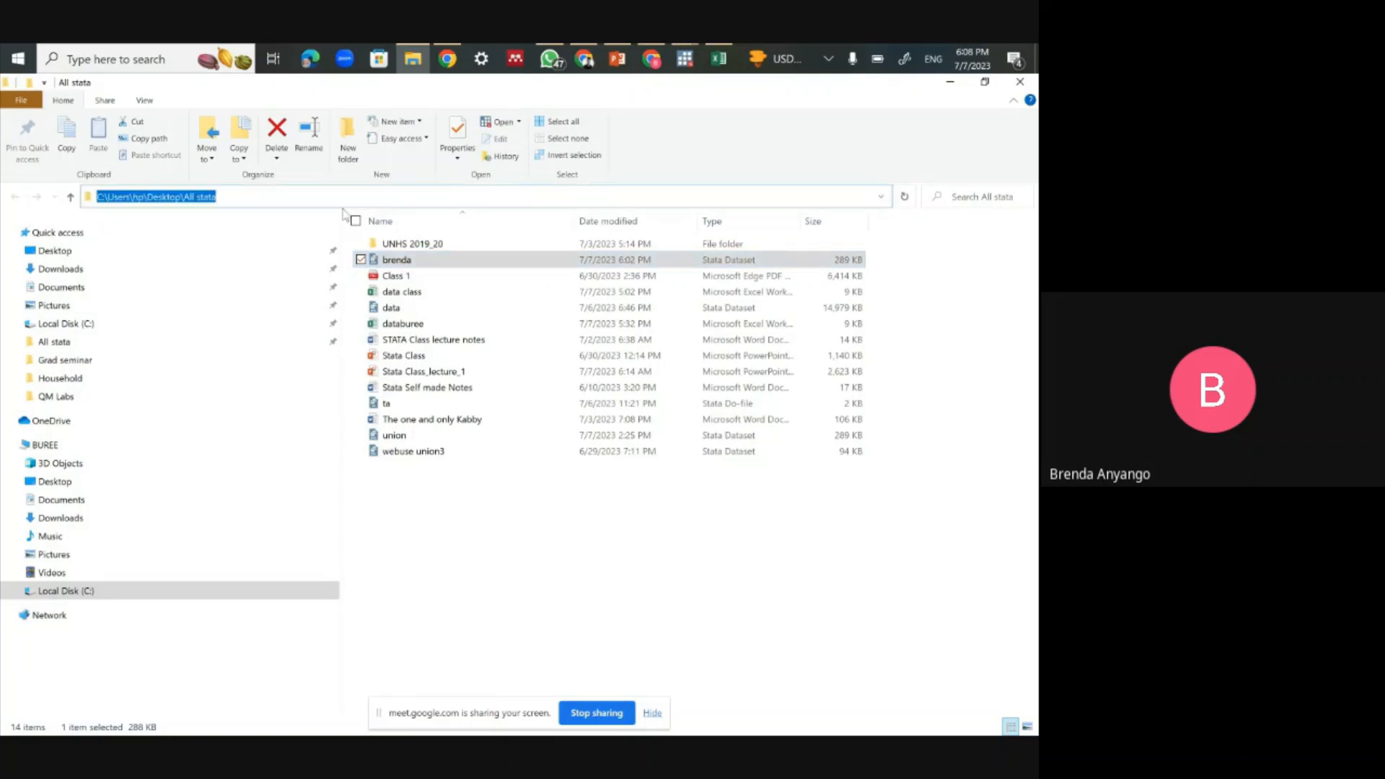
right_click(165, 197)
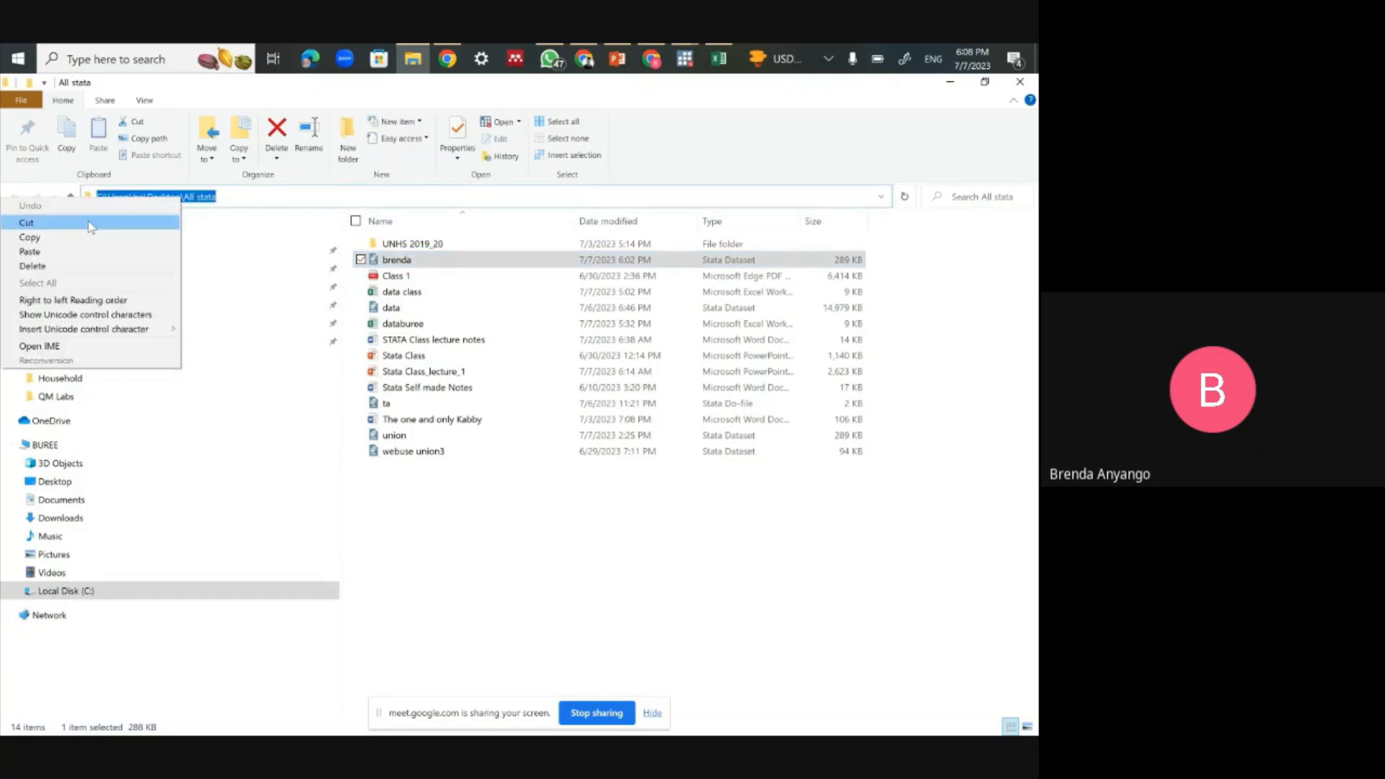
left_click(73, 238)
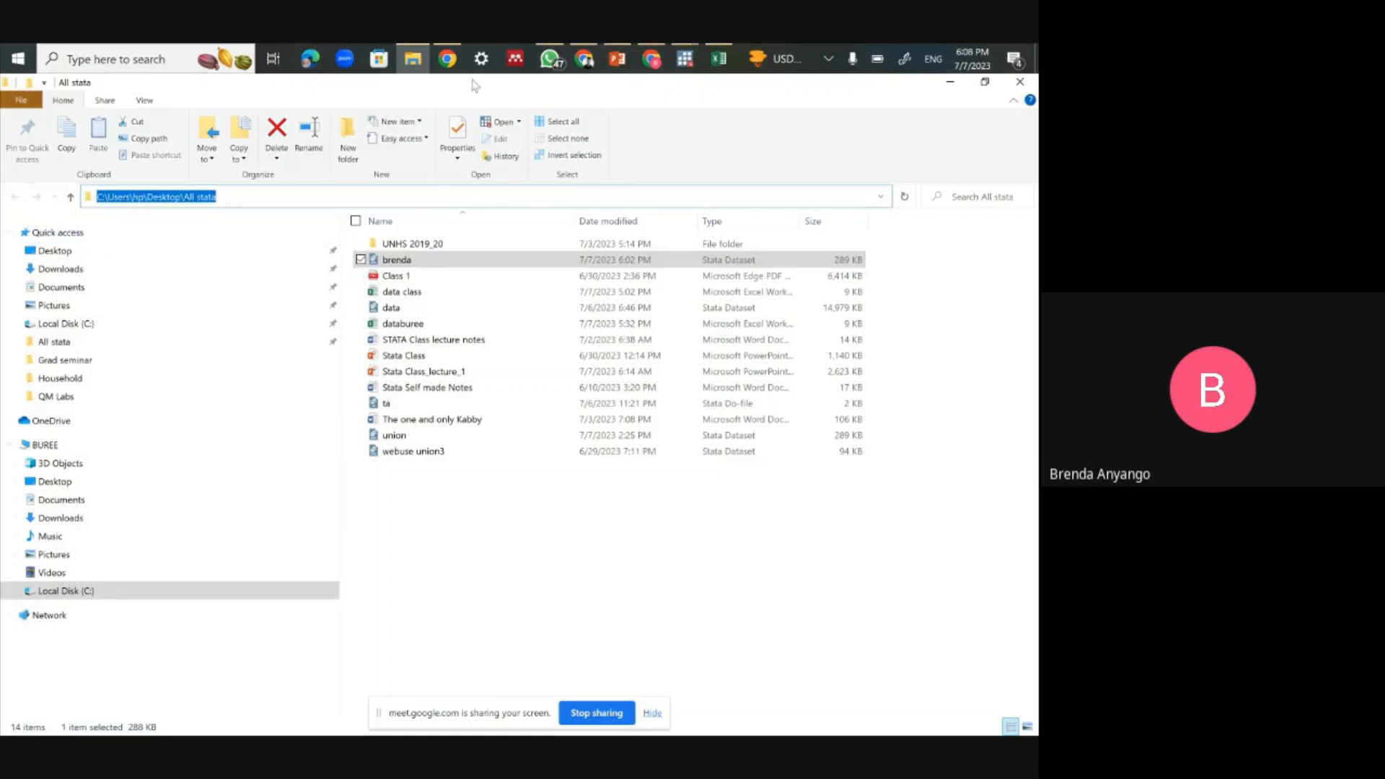
Step: Switch to the main Stata window and run cd "C:\Users\hp\Desktop\All stata", inserting the copied path between the quotes
mouse_move(685, 58)
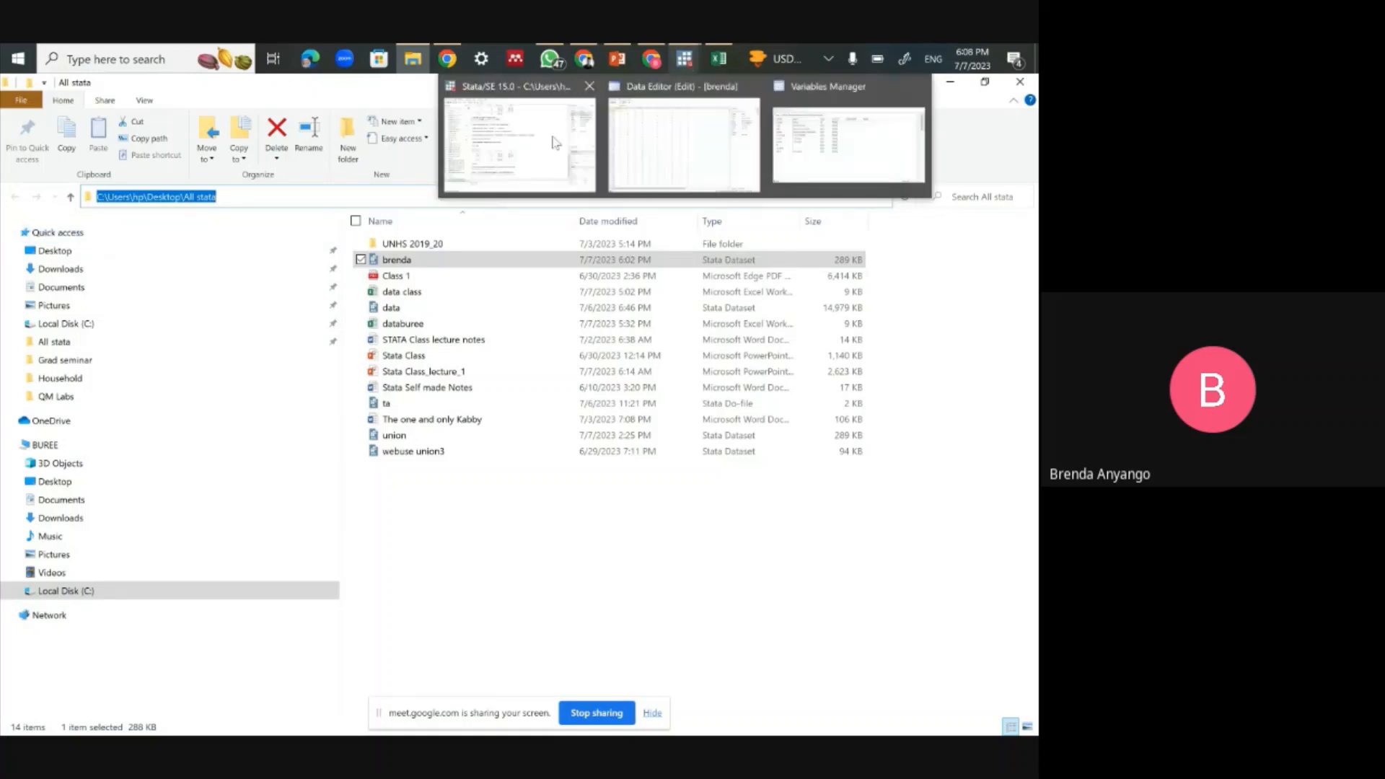
left_click(513, 156)
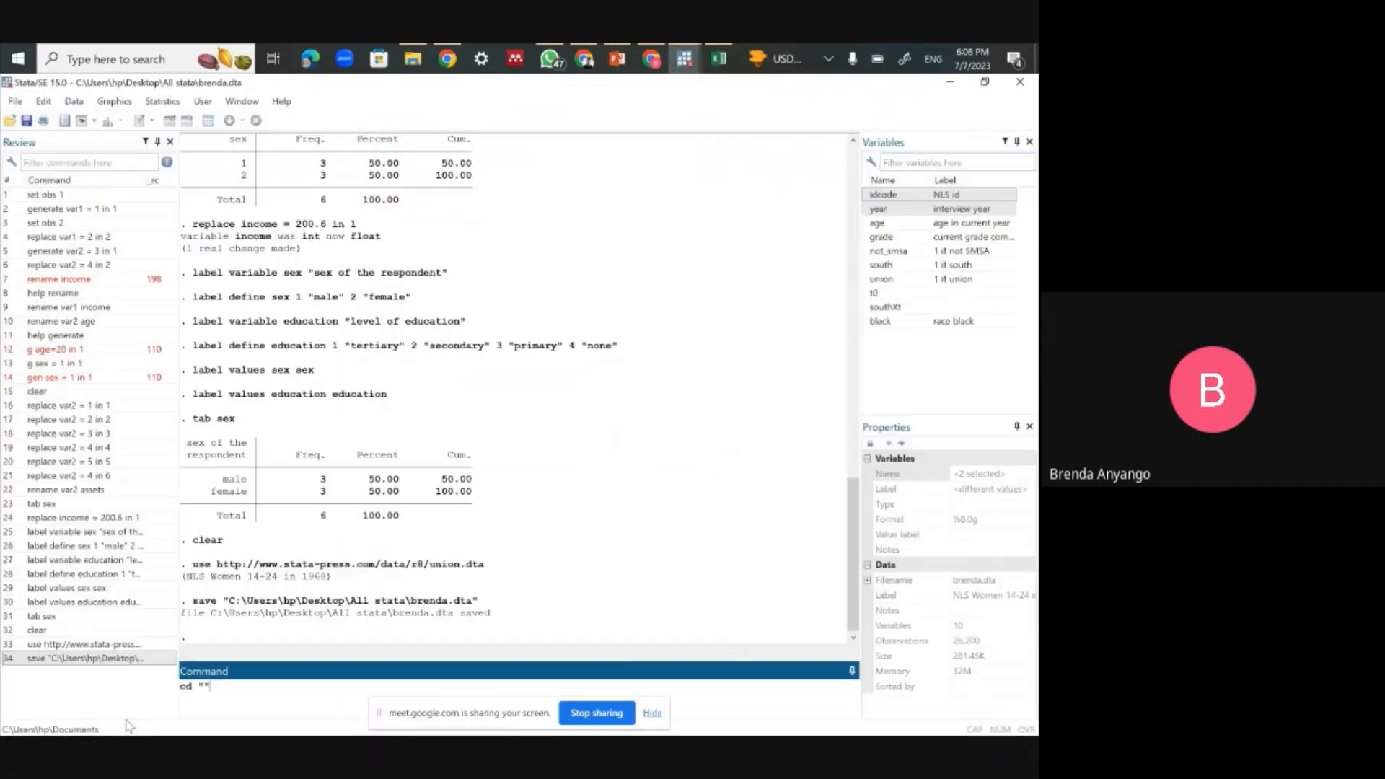
right_click(205, 686)
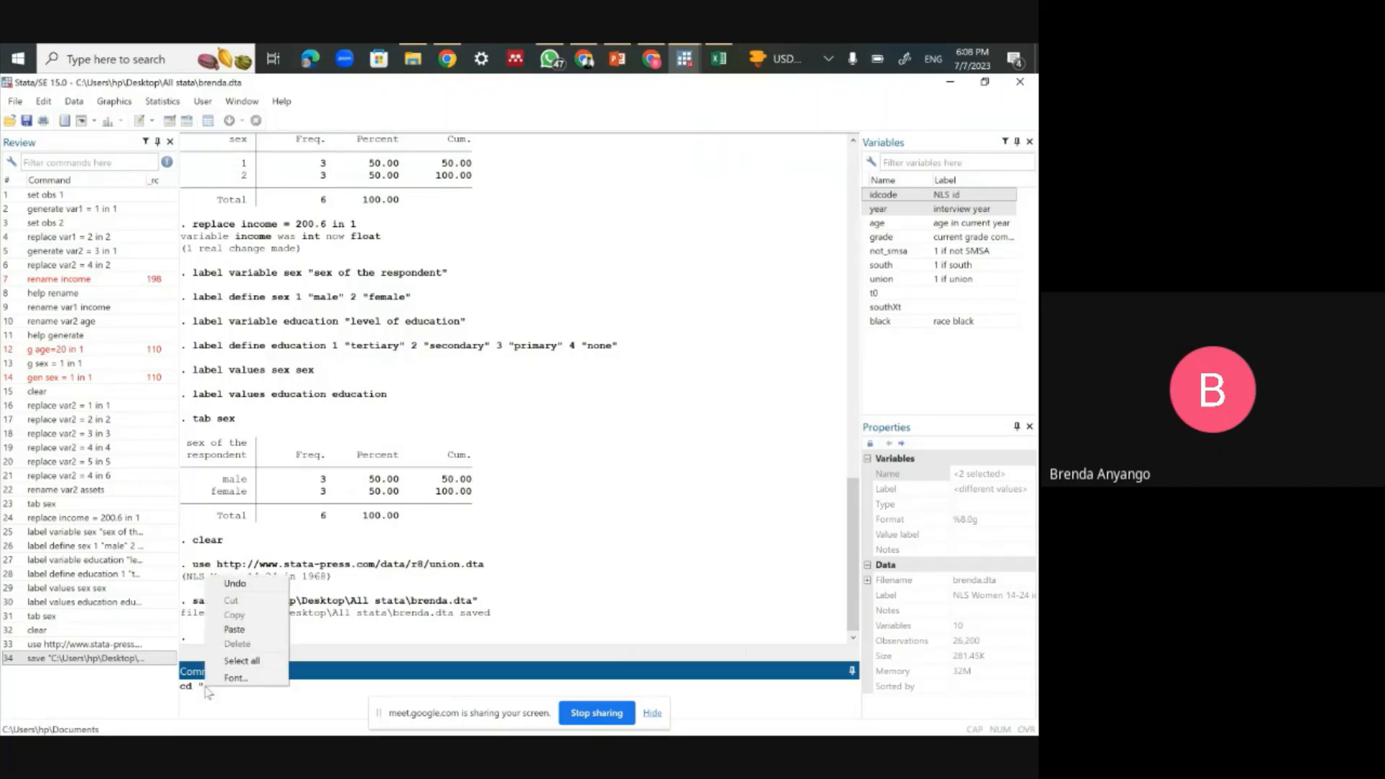
left_click(236, 630)
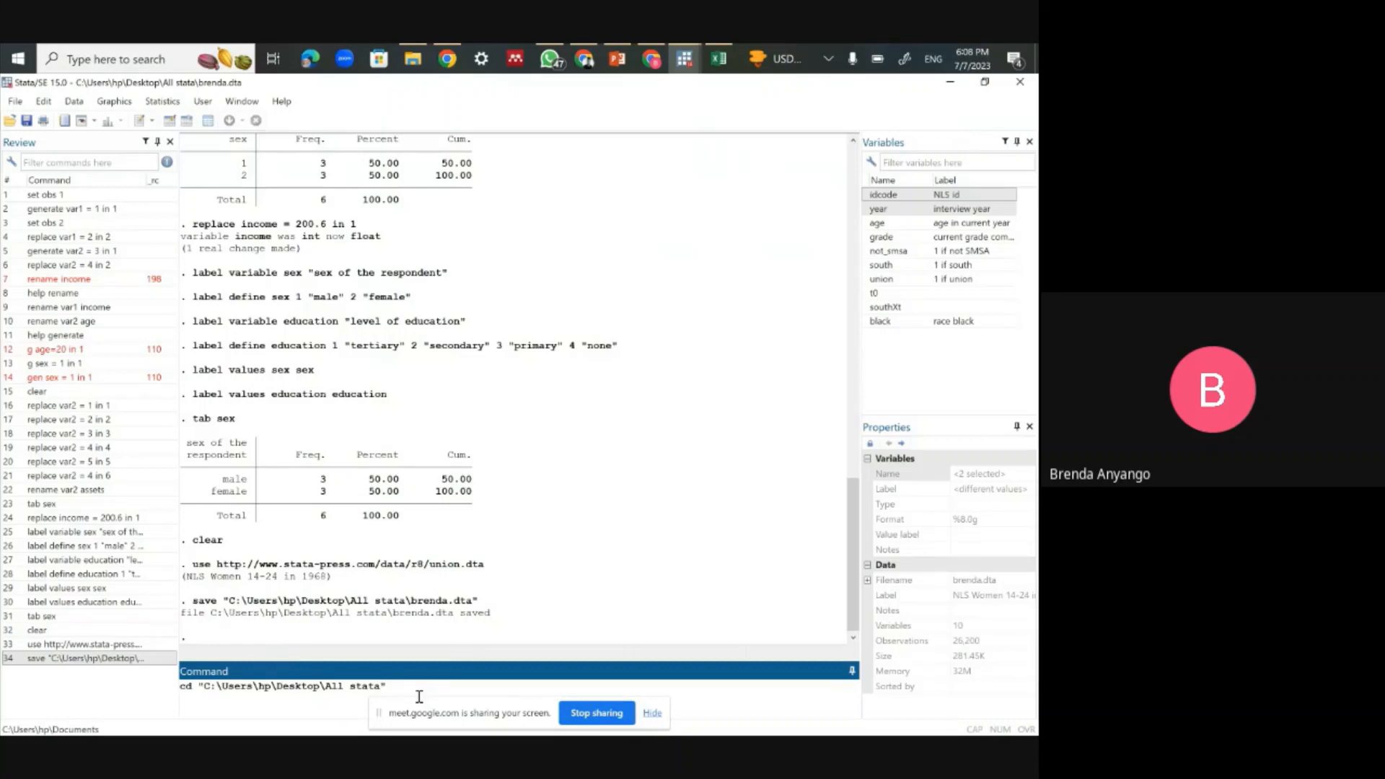
key("Return")
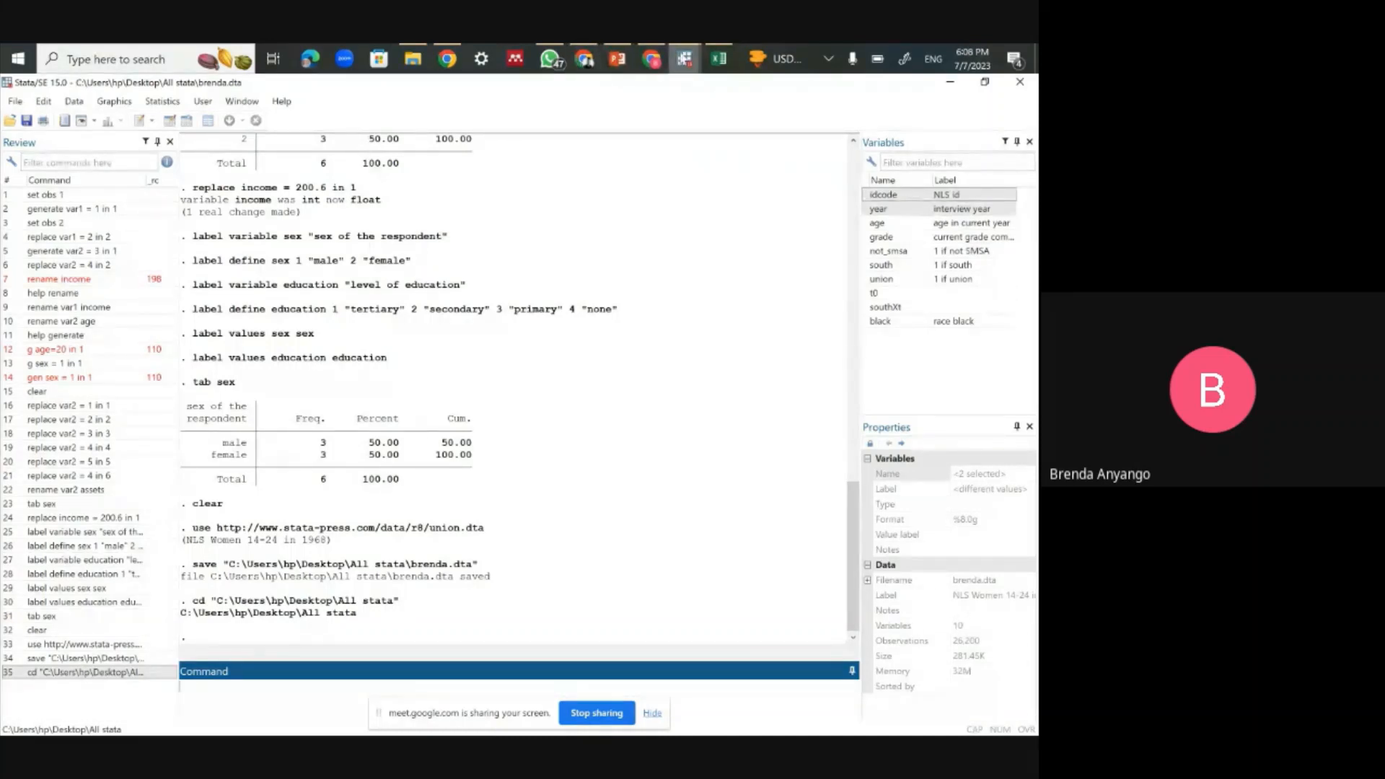
Step: Switch to File Explorer, open the properties of the brenda dataset file and copy its location path
left_click(684, 58)
left_click(528, 144)
left_click(410, 63)
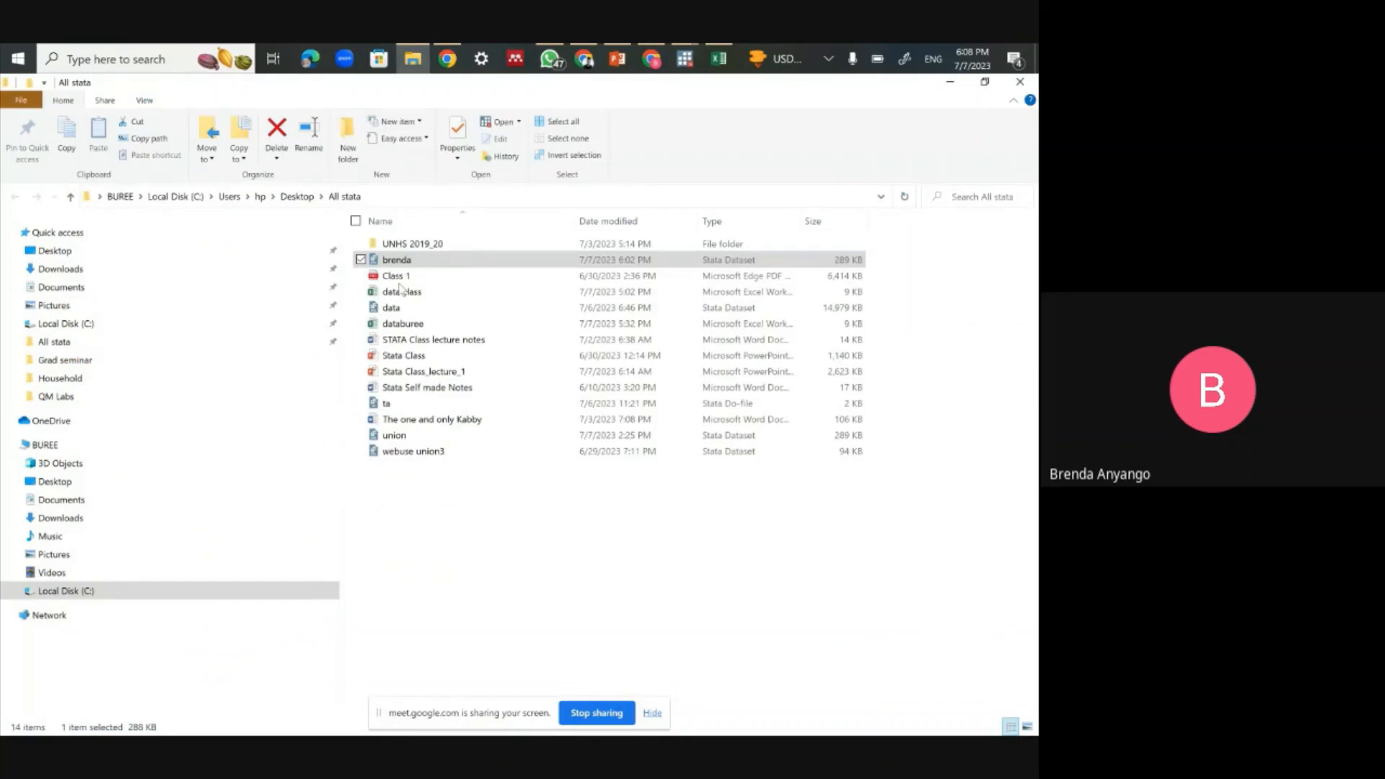
left_click(403, 262)
right_click(402, 262)
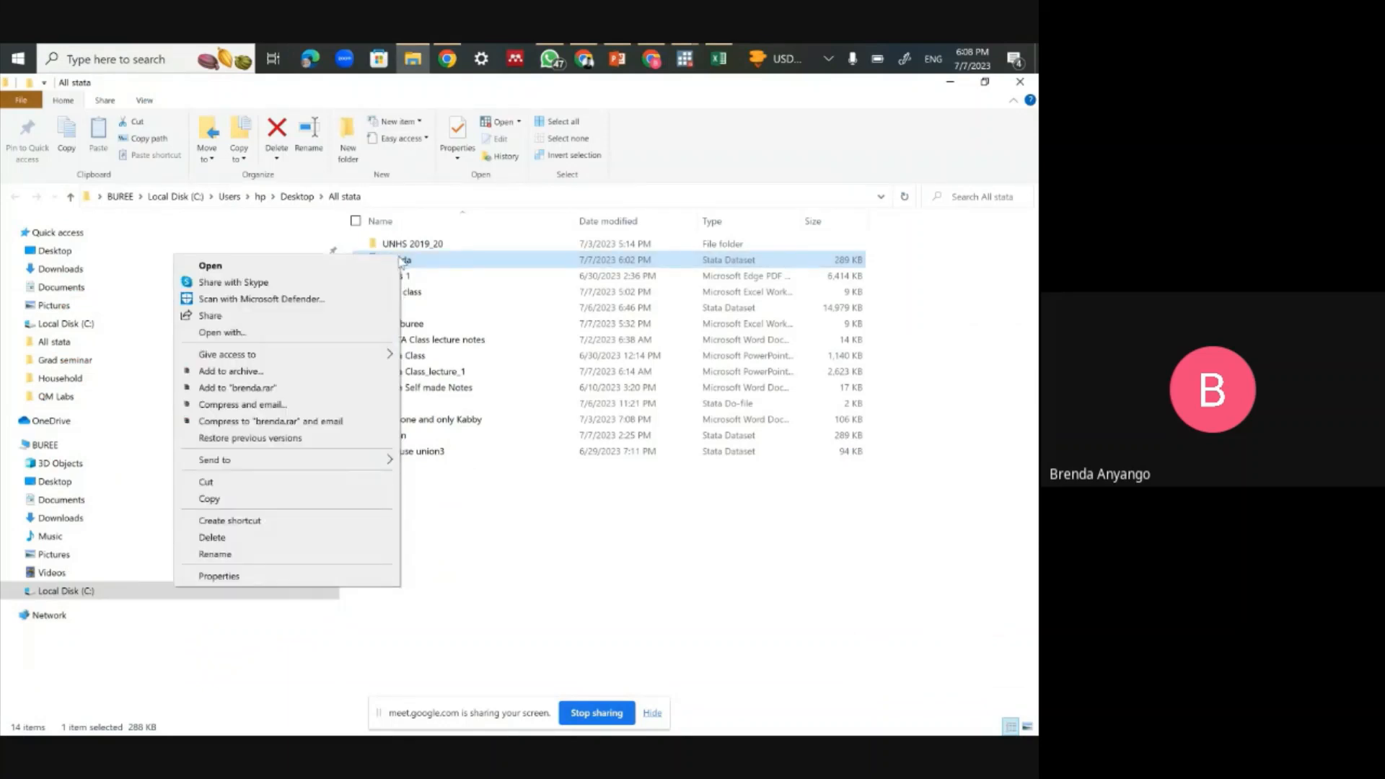
left_click(272, 577)
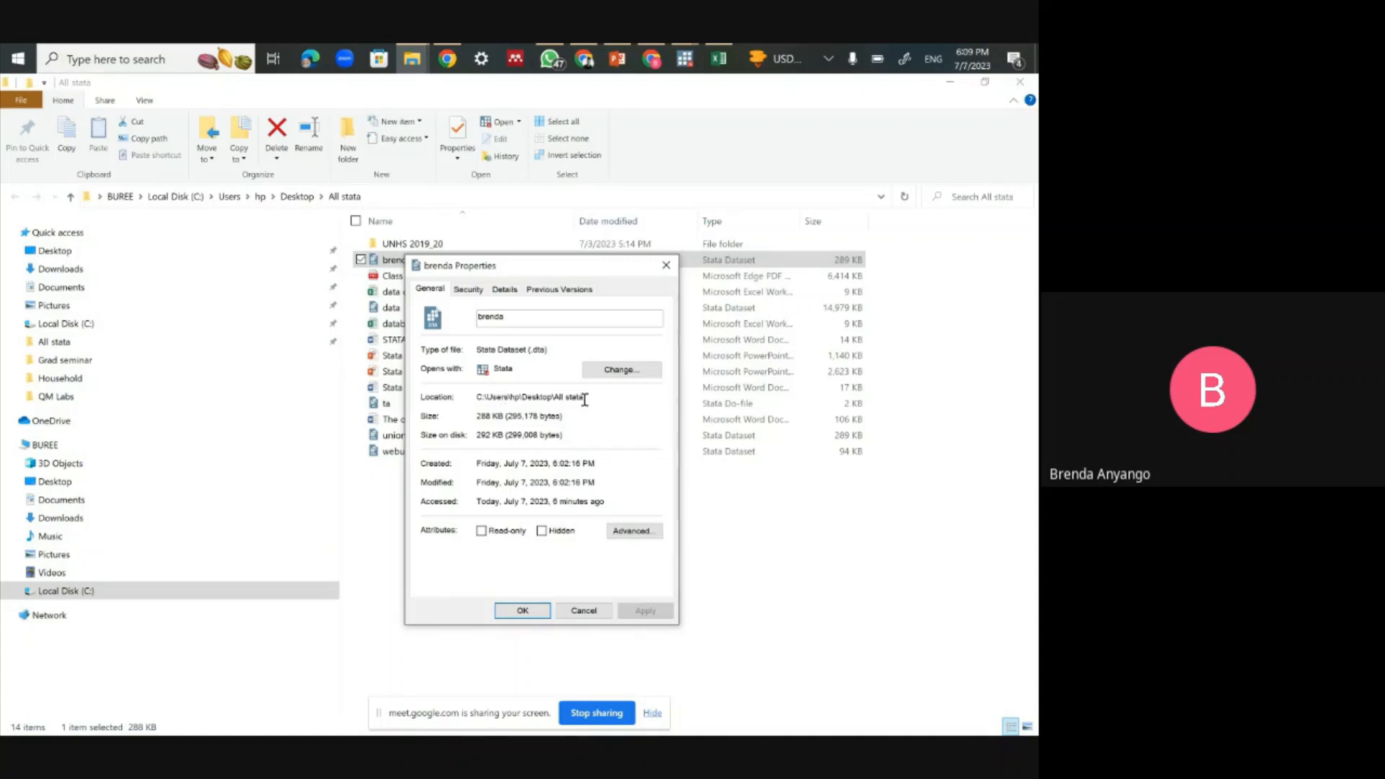
left_click_drag(585, 397, 479, 392)
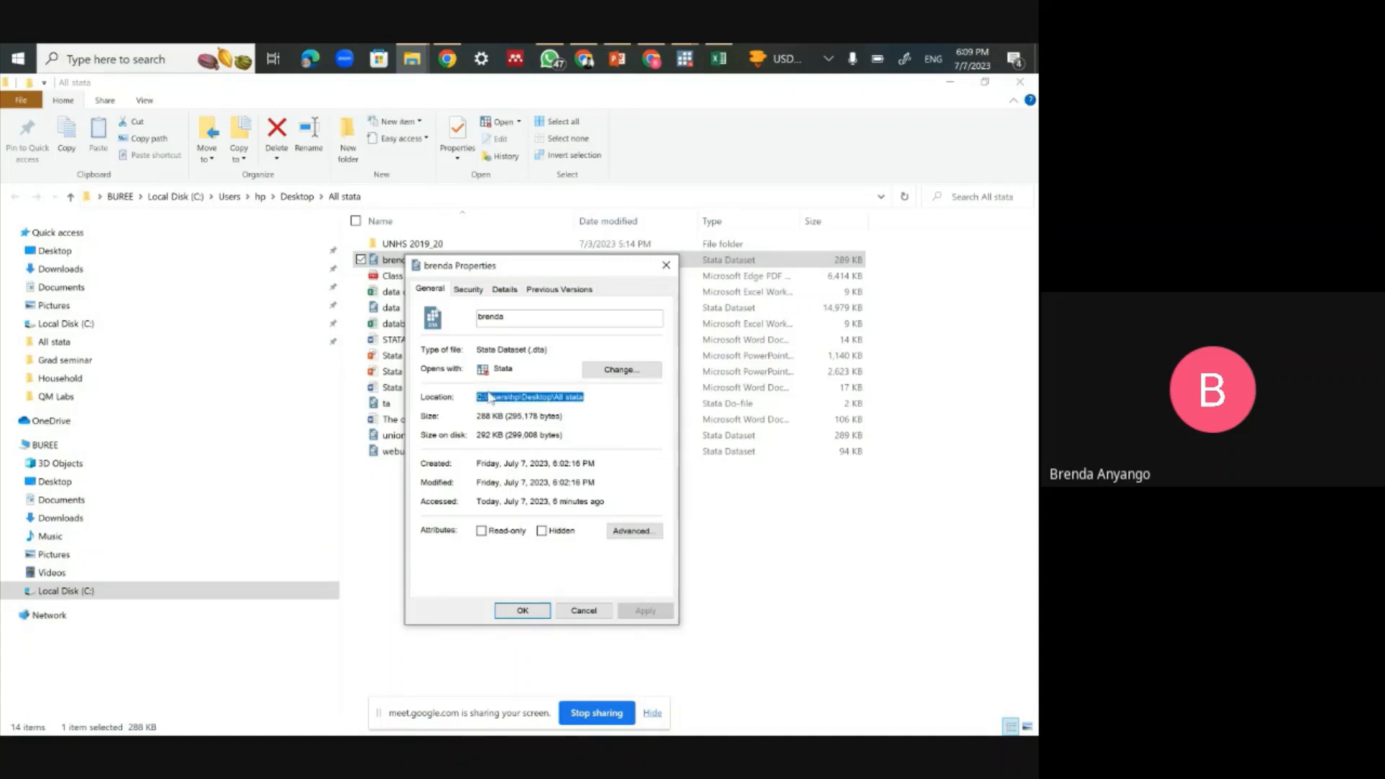
right_click(497, 401)
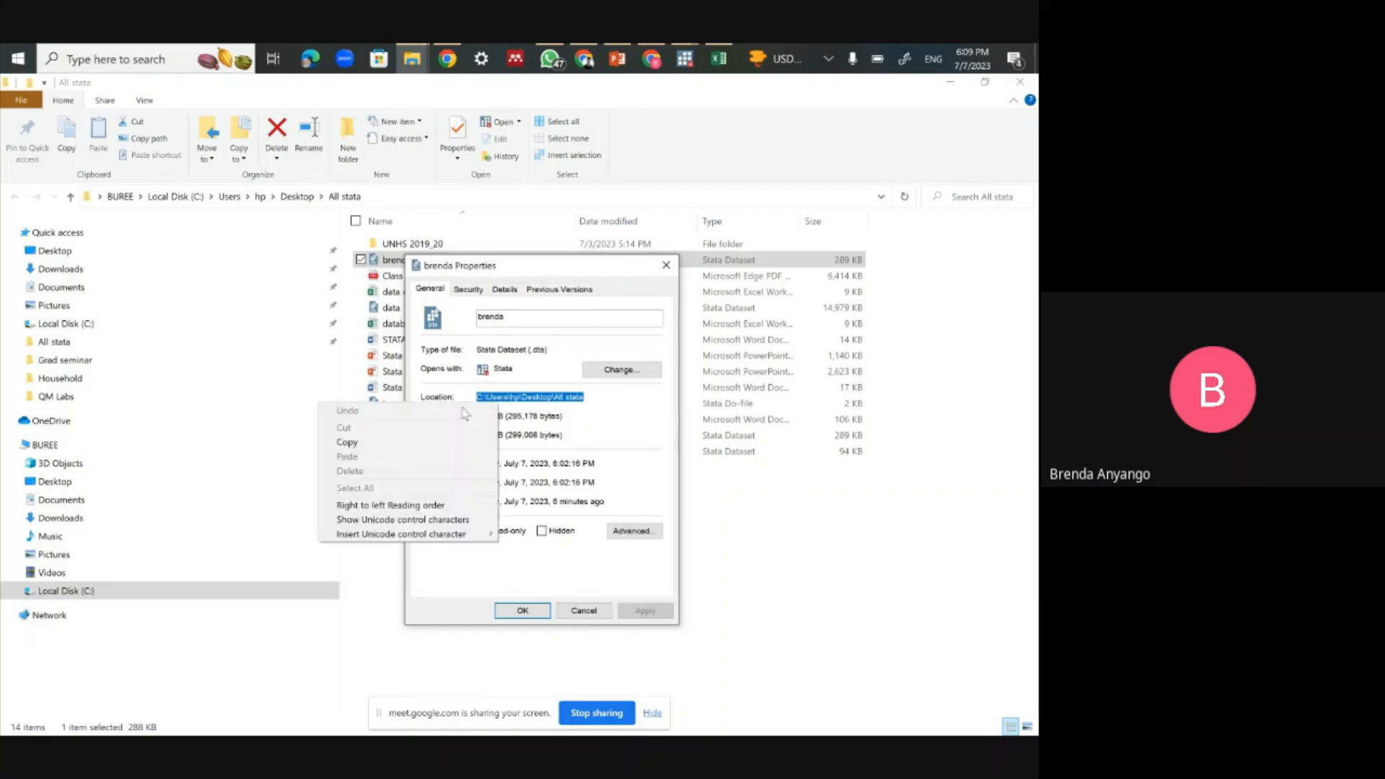
left_click(393, 441)
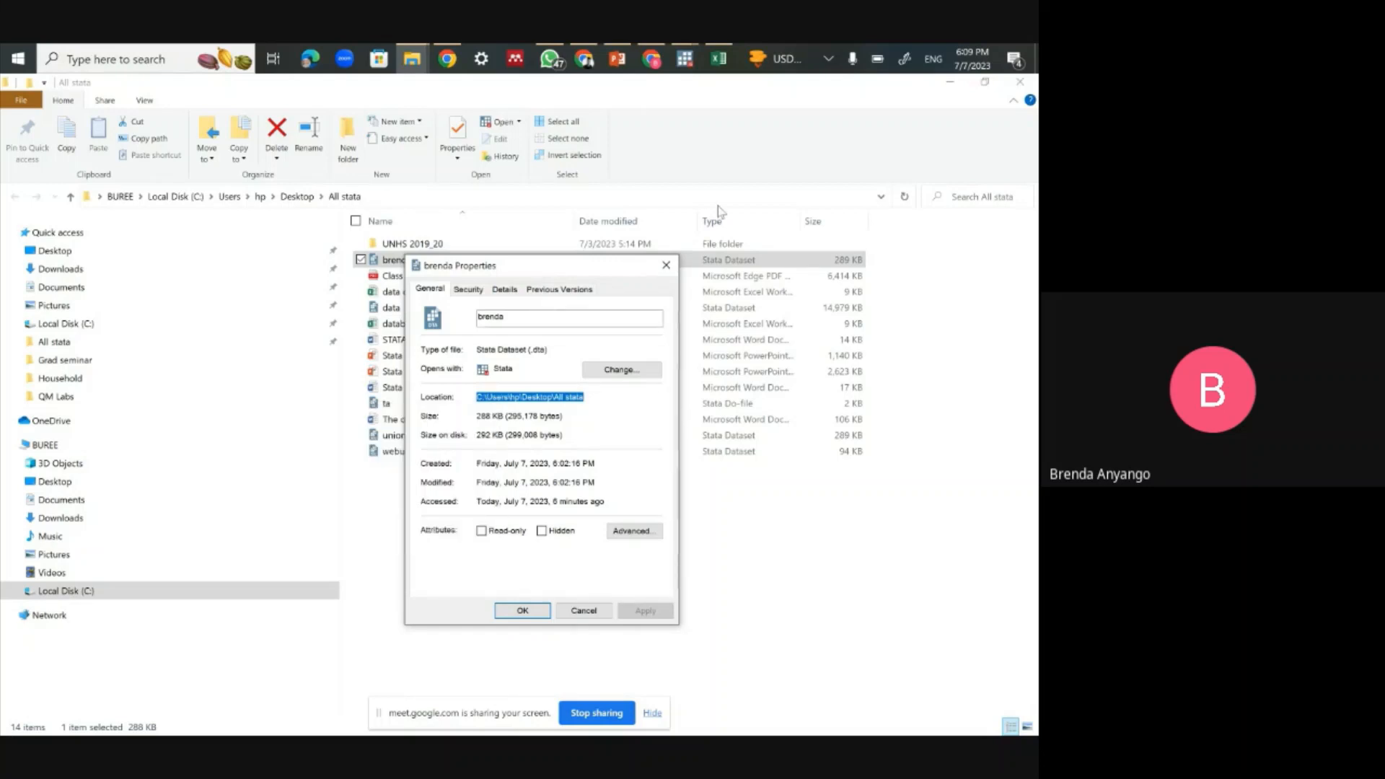
Step: Switch to the main Stata window and run clear to remove the dataset from memory
mouse_move(688, 62)
left_click(564, 140)
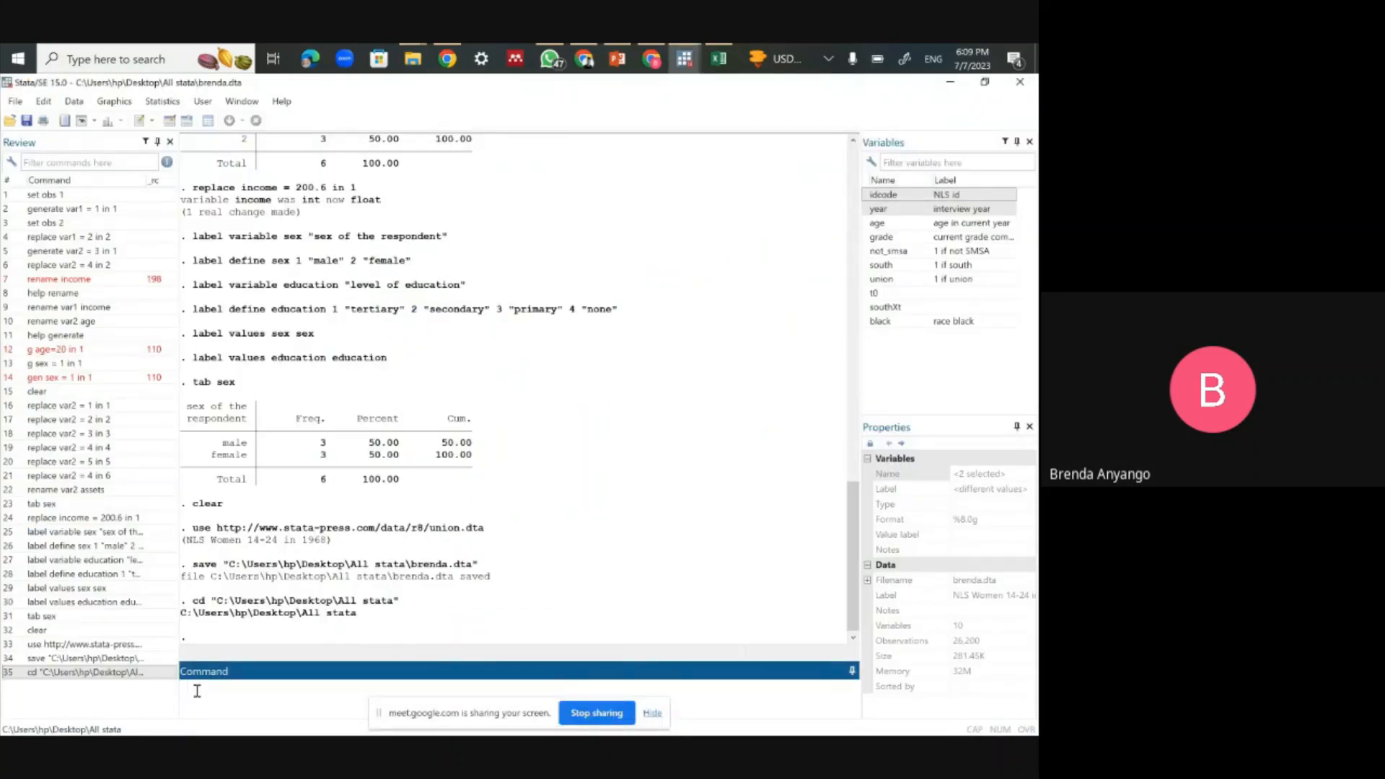
type("clear")
key("Return")
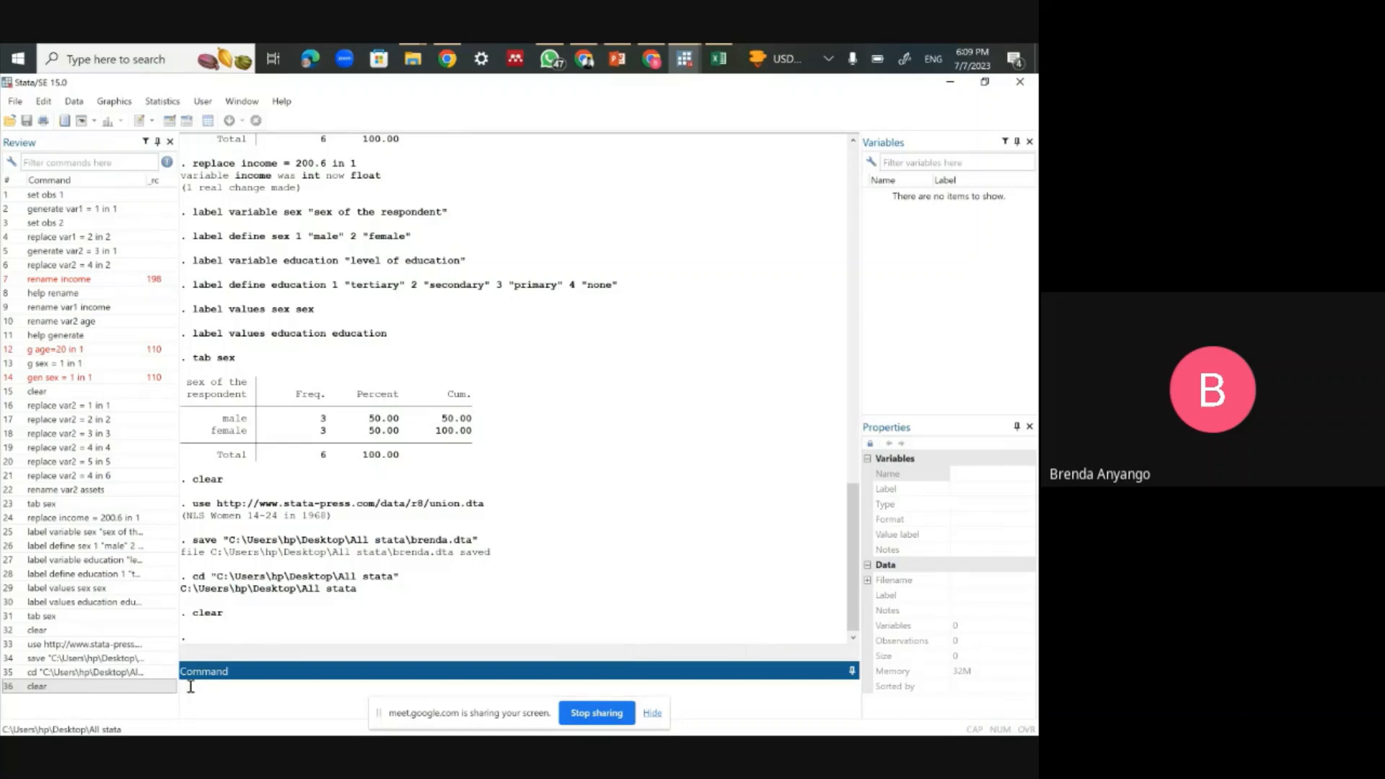
Step: Open the saved dataset by running use "C:\Users\hp\Desktop\All stata\brenda.dta", inserting the copied folder path between the quotes
type("u")
key("BackSpace")
type("use")
right_click(205, 686)
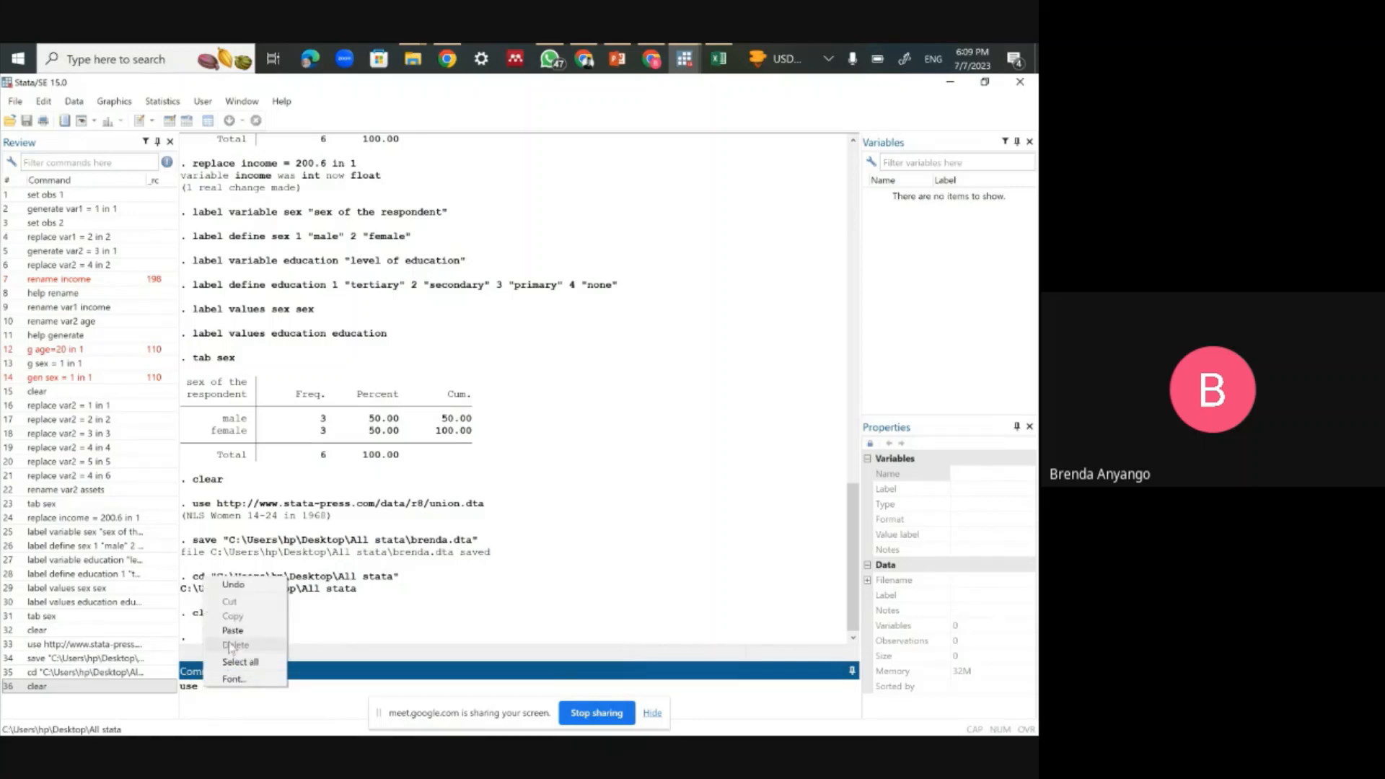
left_click(231, 631)
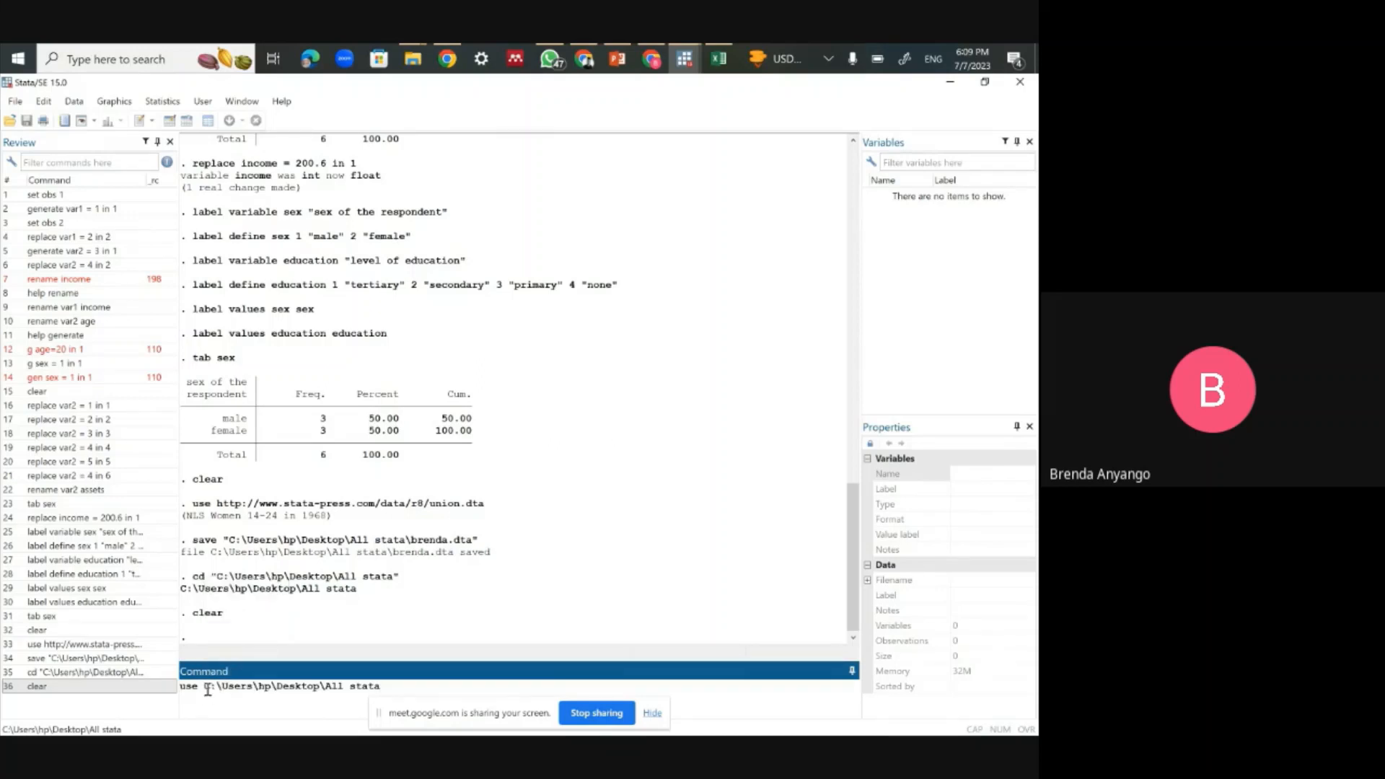
type("\"")
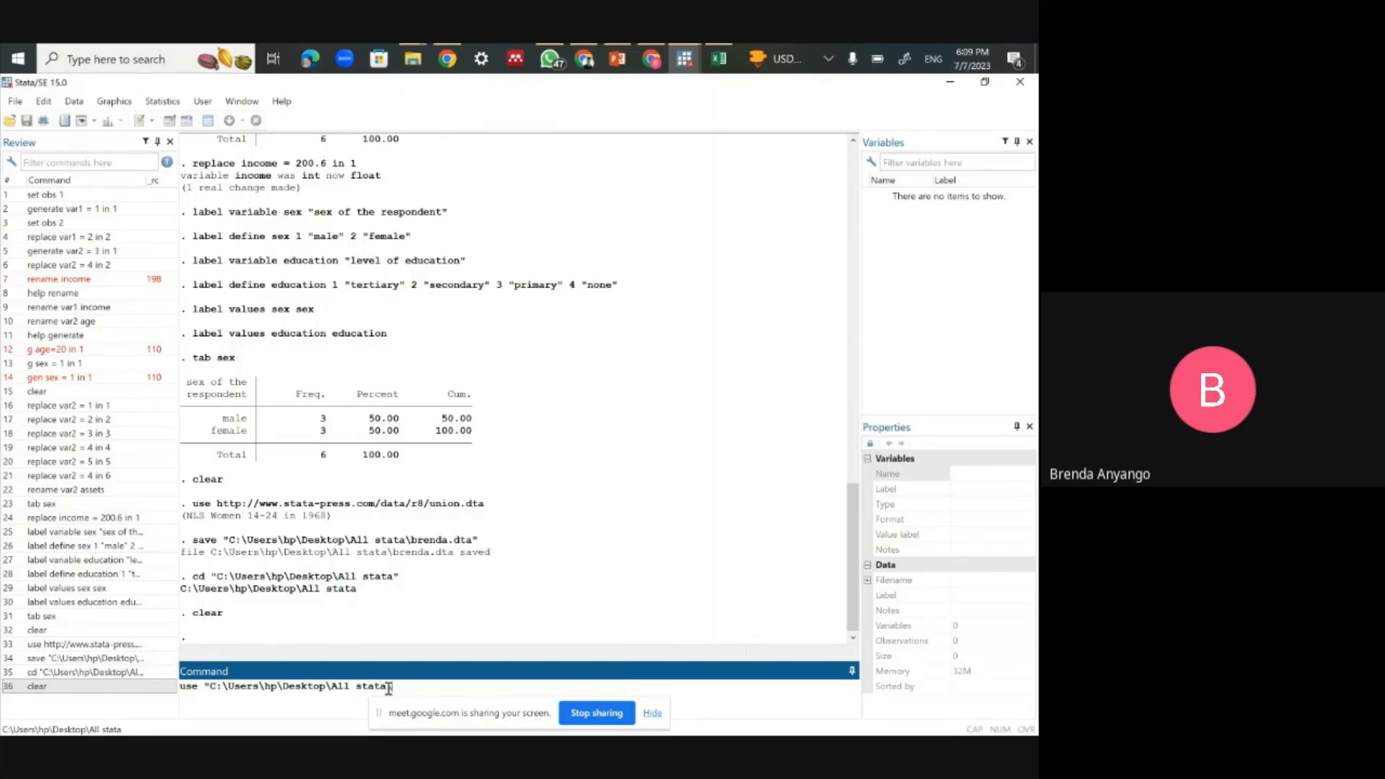
type("\\brenda.dta\"")
key("Return")
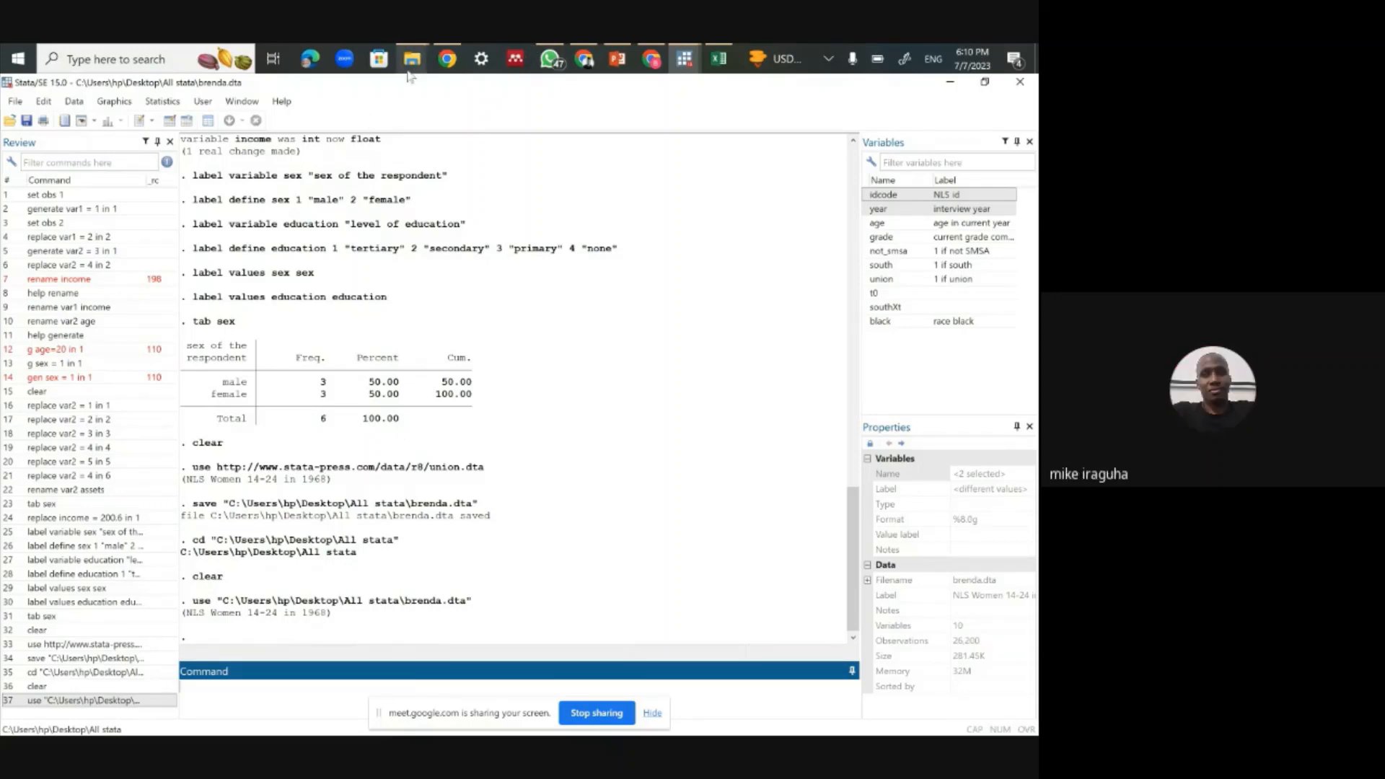
Step: View the All stata folder in File Explorer, put that window away and close the brenda file's properties dialog
mouse_move(410, 77)
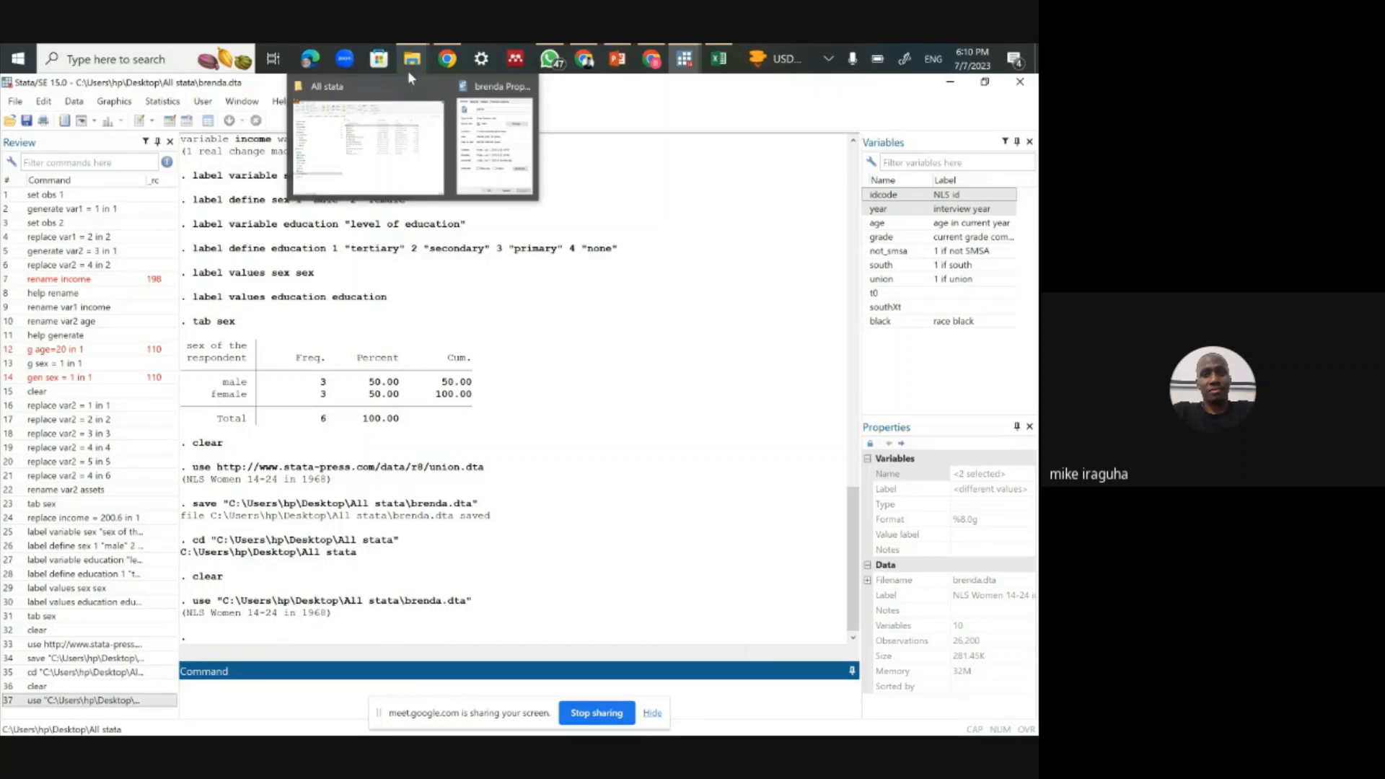
left_click(408, 71)
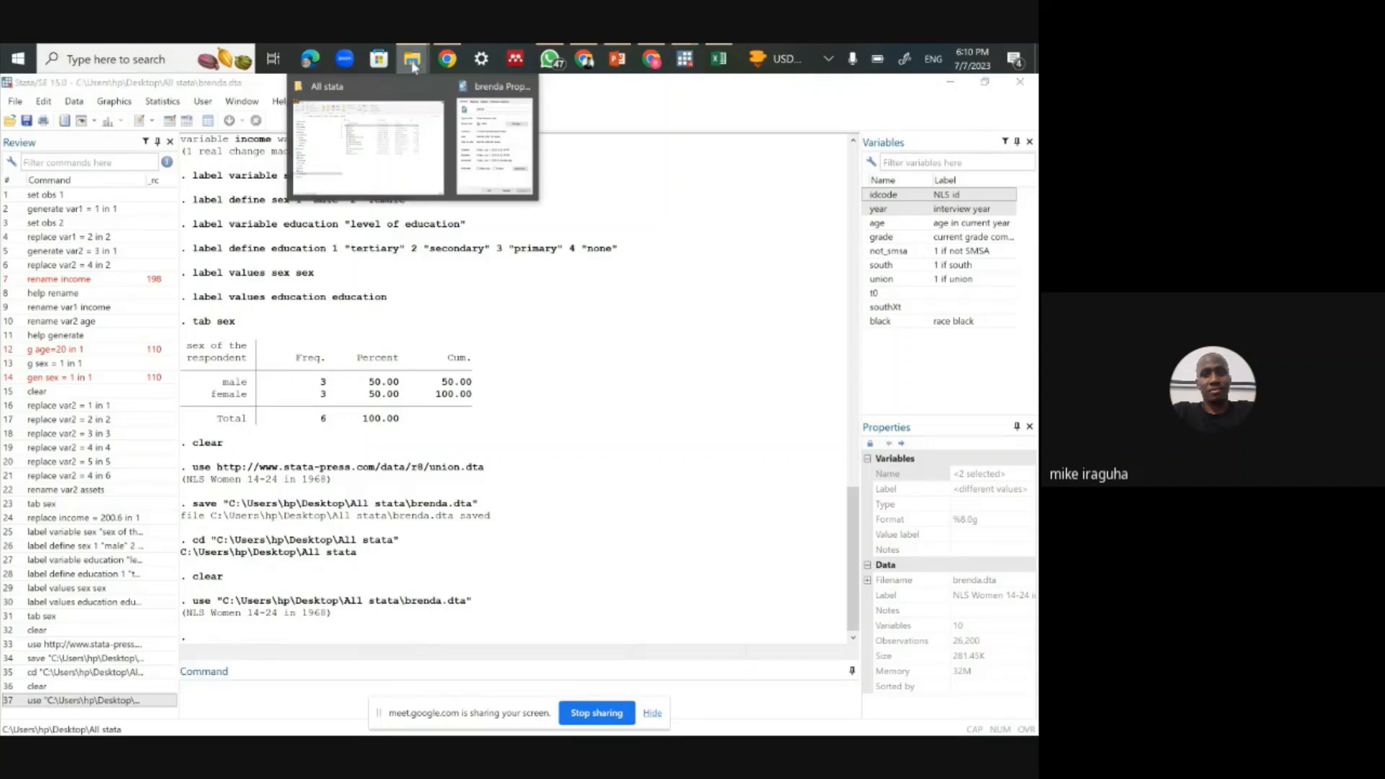
left_click(412, 66)
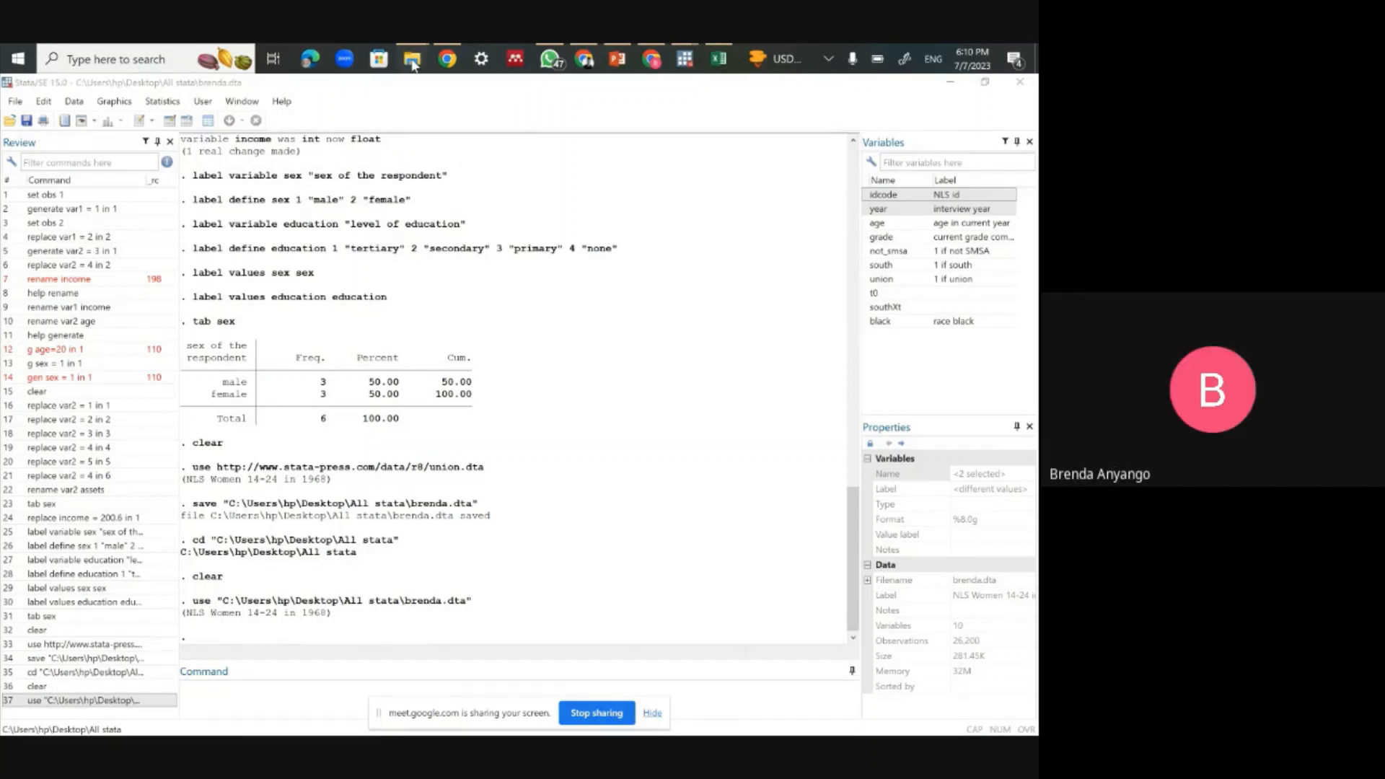
mouse_move(412, 63)
left_click(380, 163)
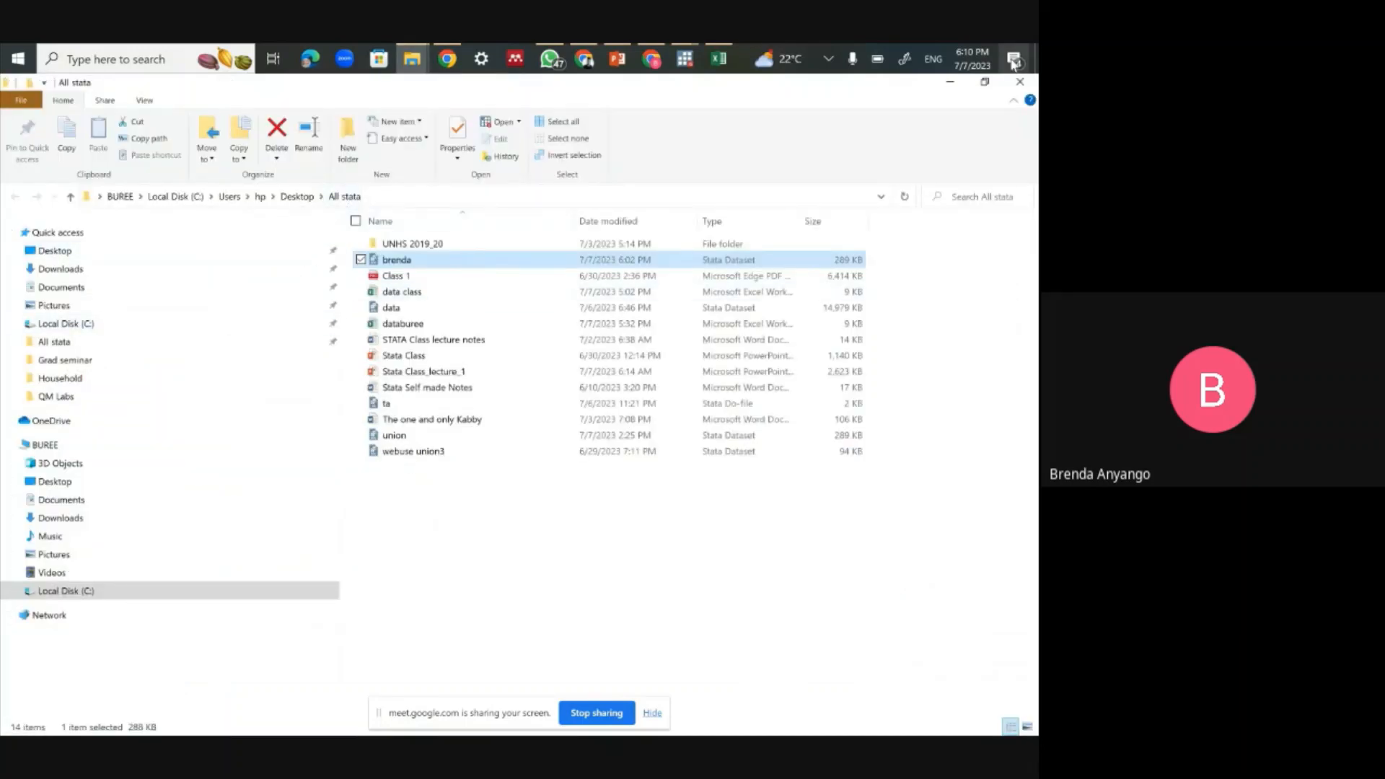
left_click(949, 81)
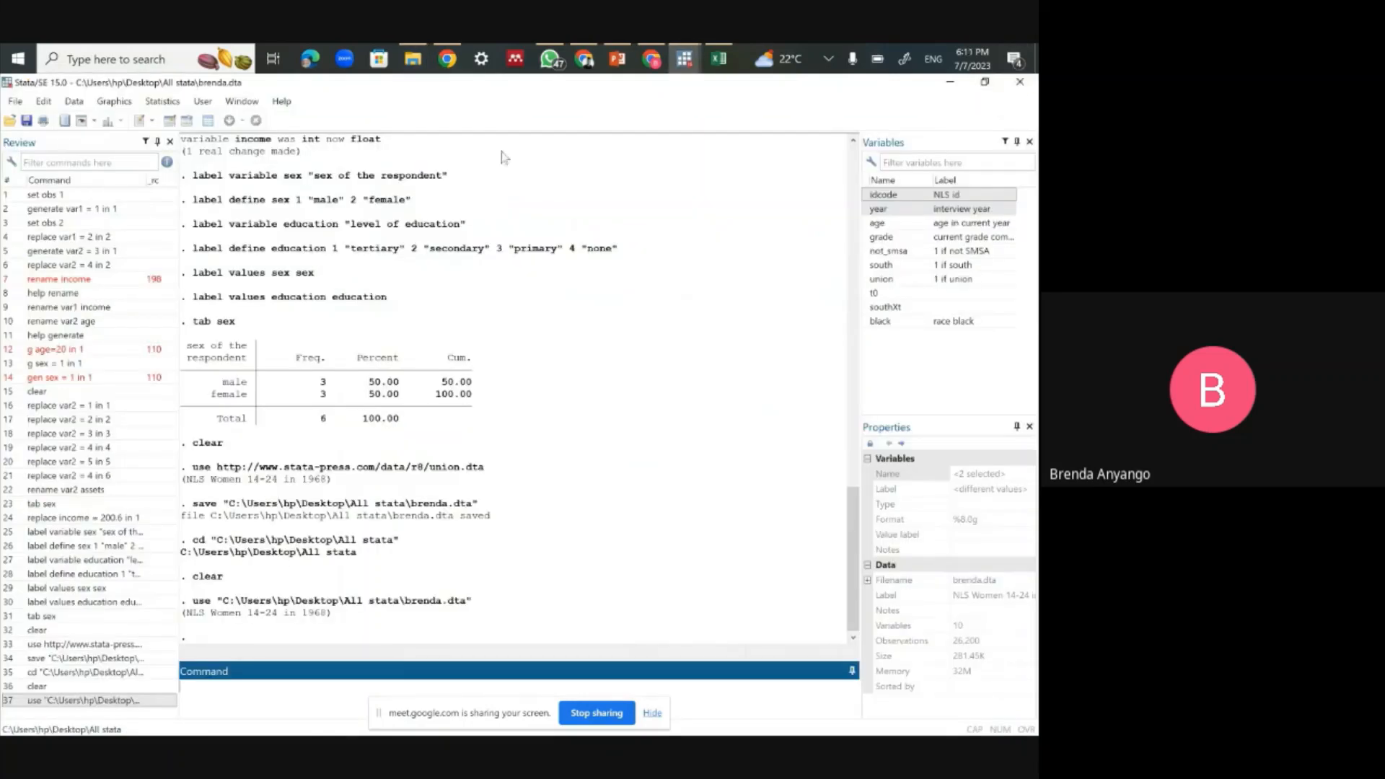
left_click(414, 52)
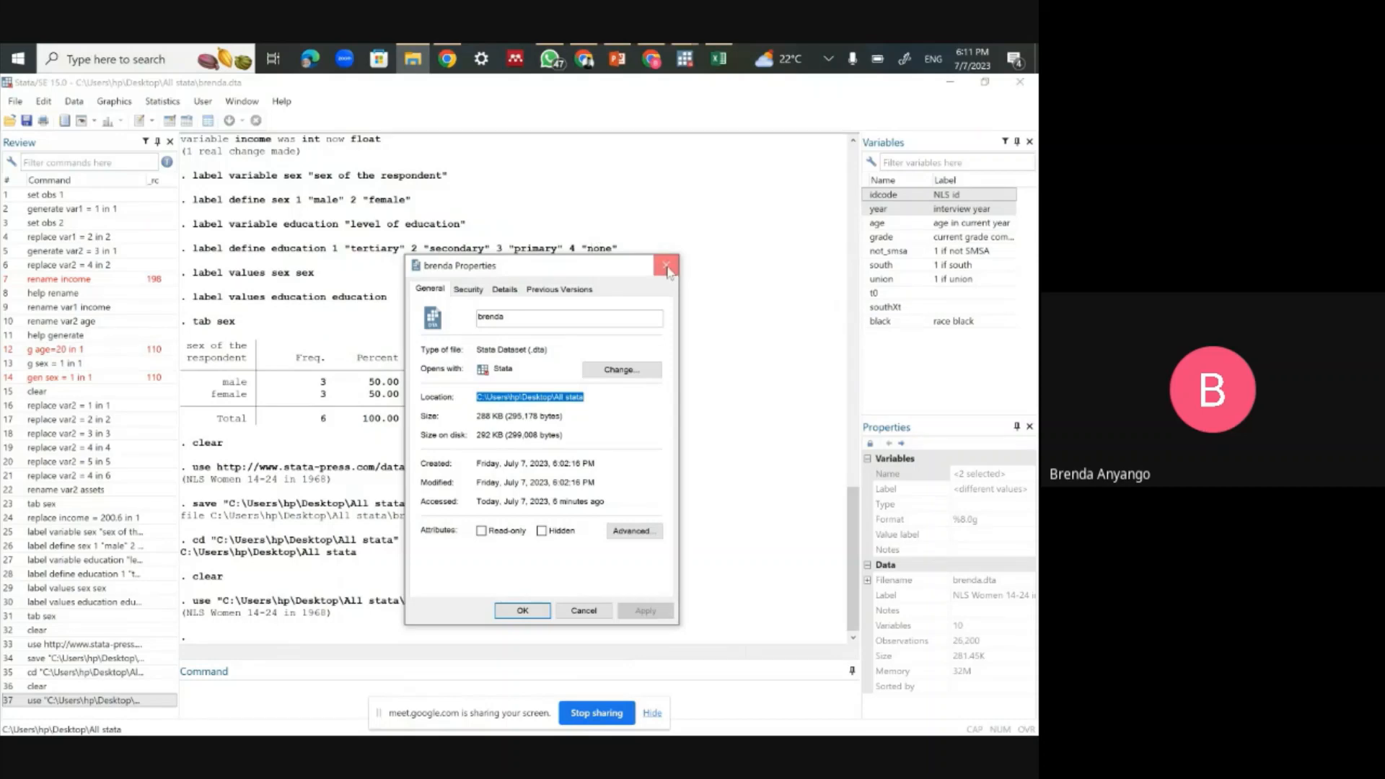
left_click(666, 267)
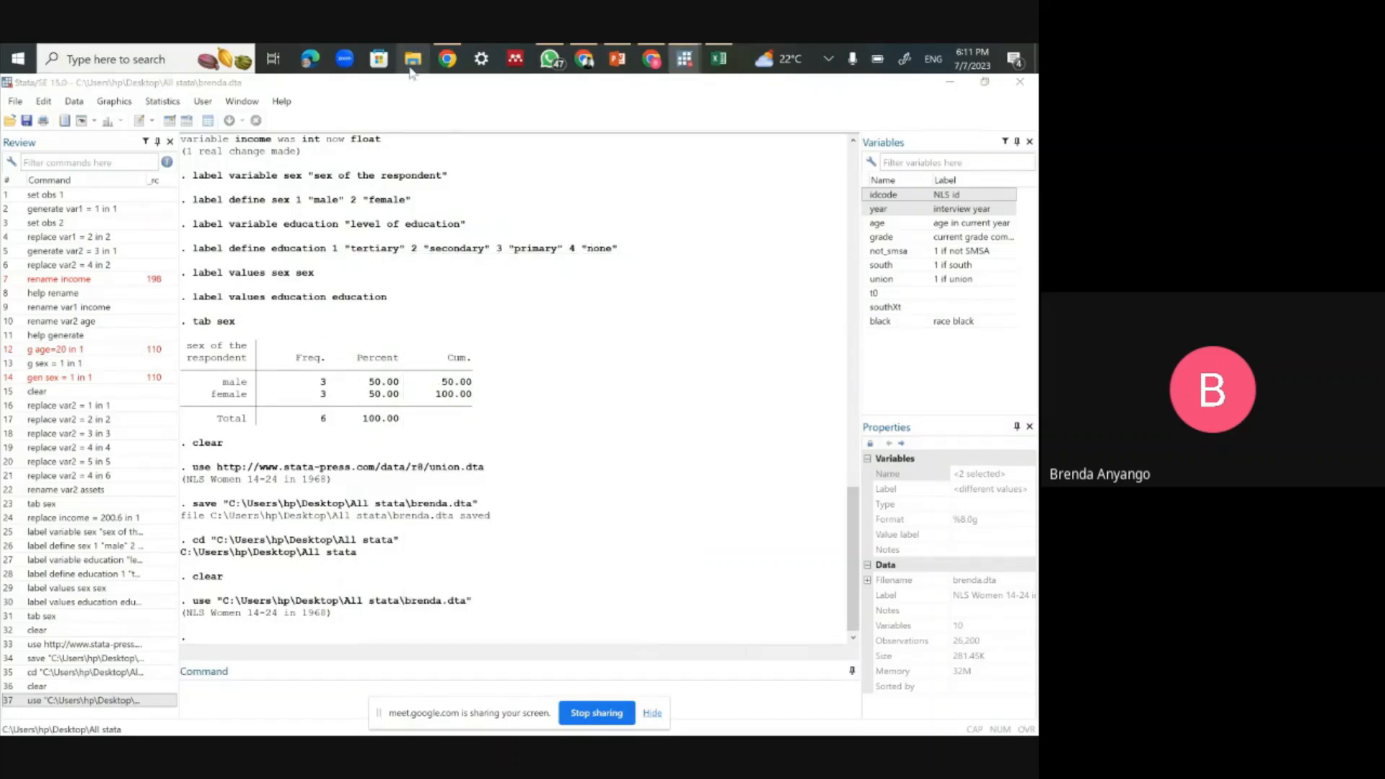
Step: Switch to File Explorer, go to the All stata folder containing the brenda dataset and copy the folder's full path
left_click(412, 64)
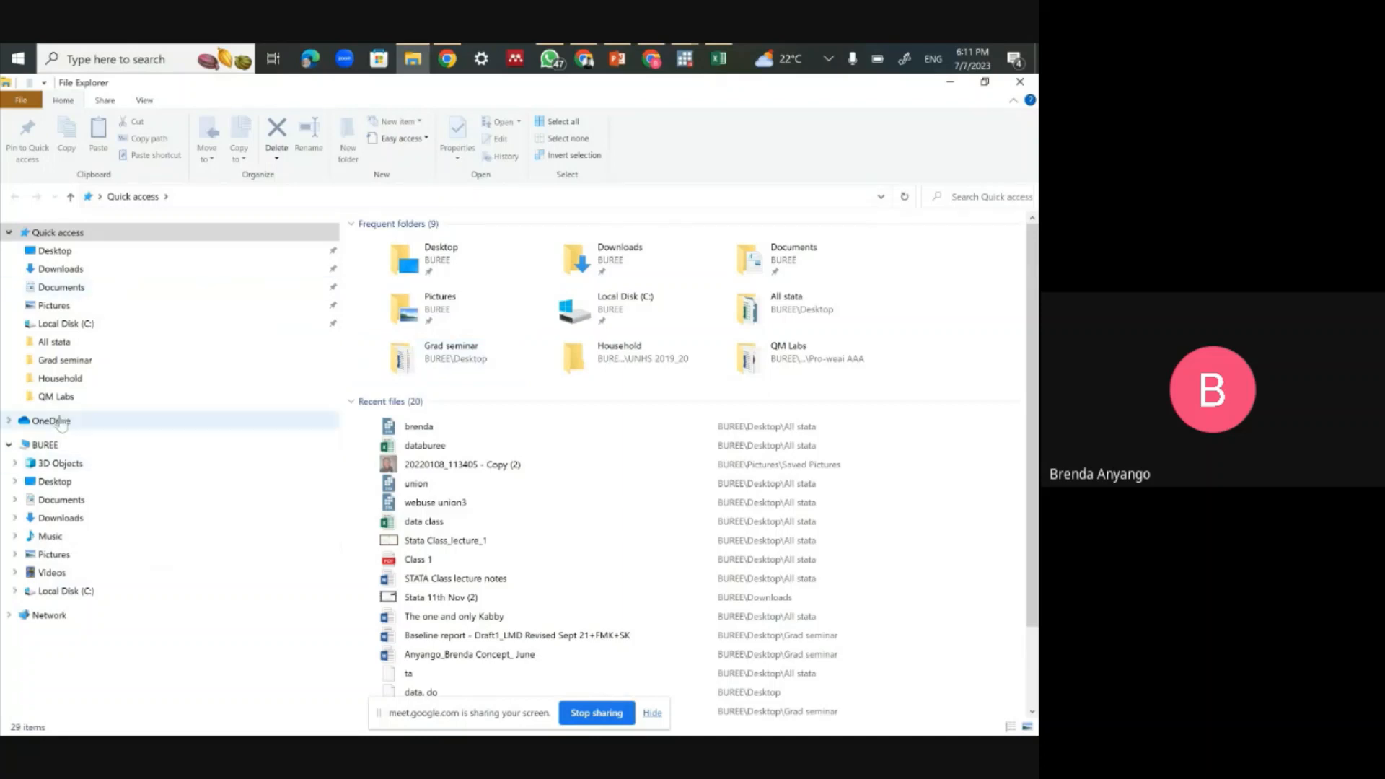
left_click(65, 343)
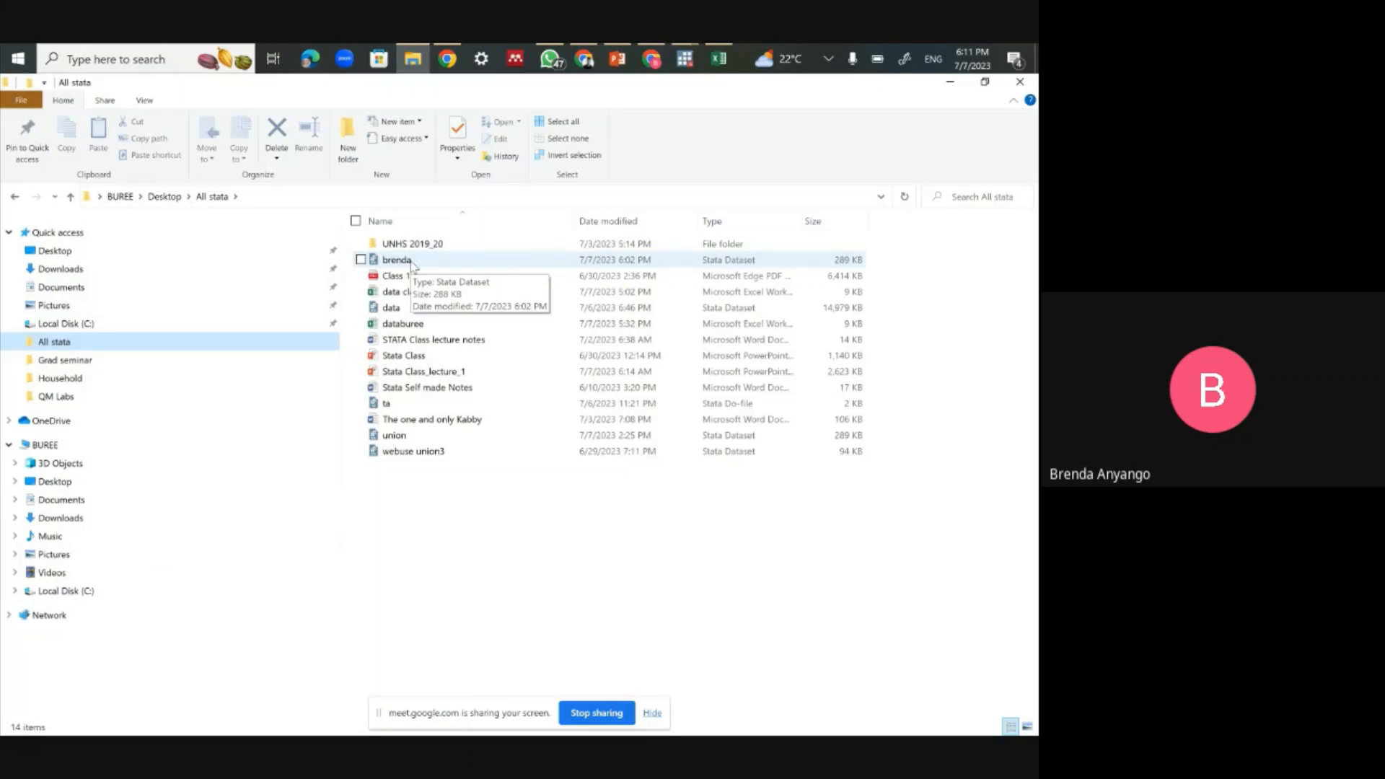
left_click(412, 266)
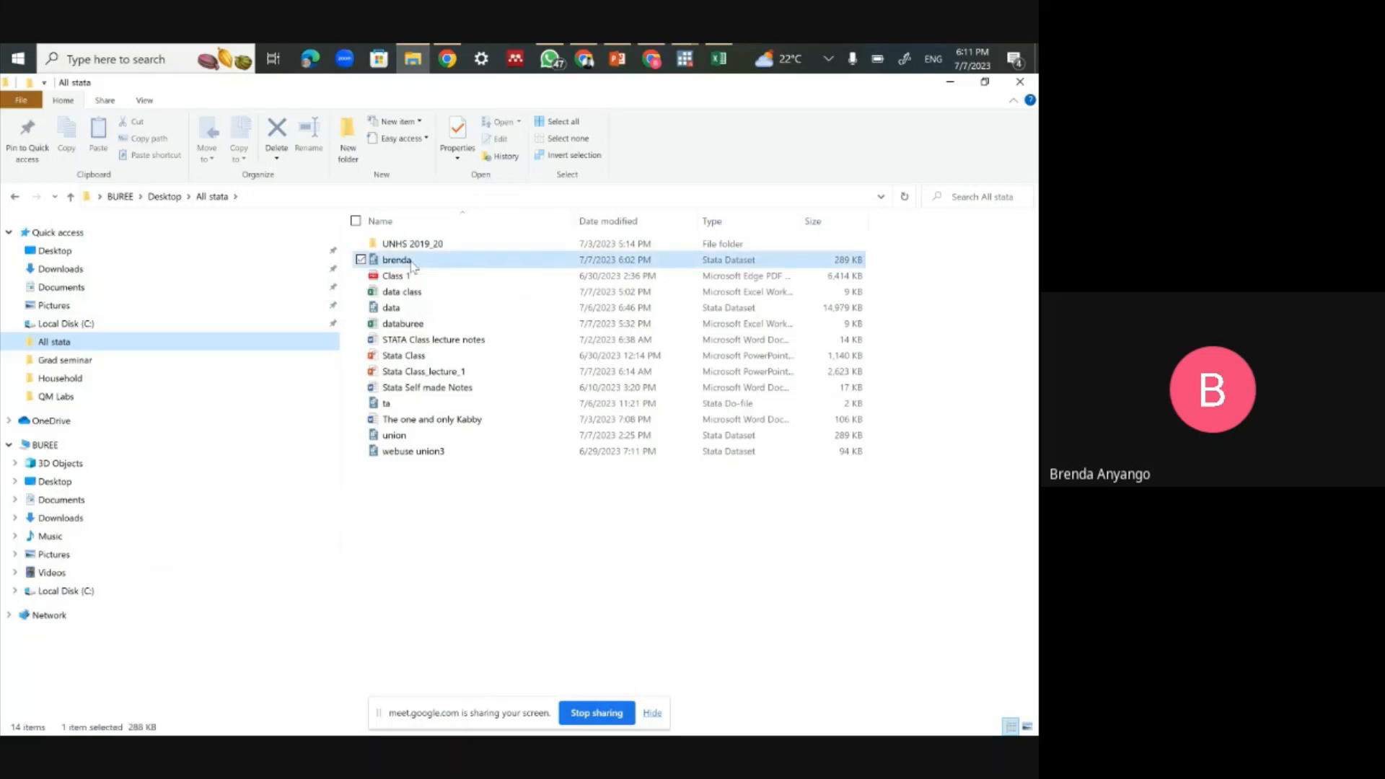
left_click(264, 194)
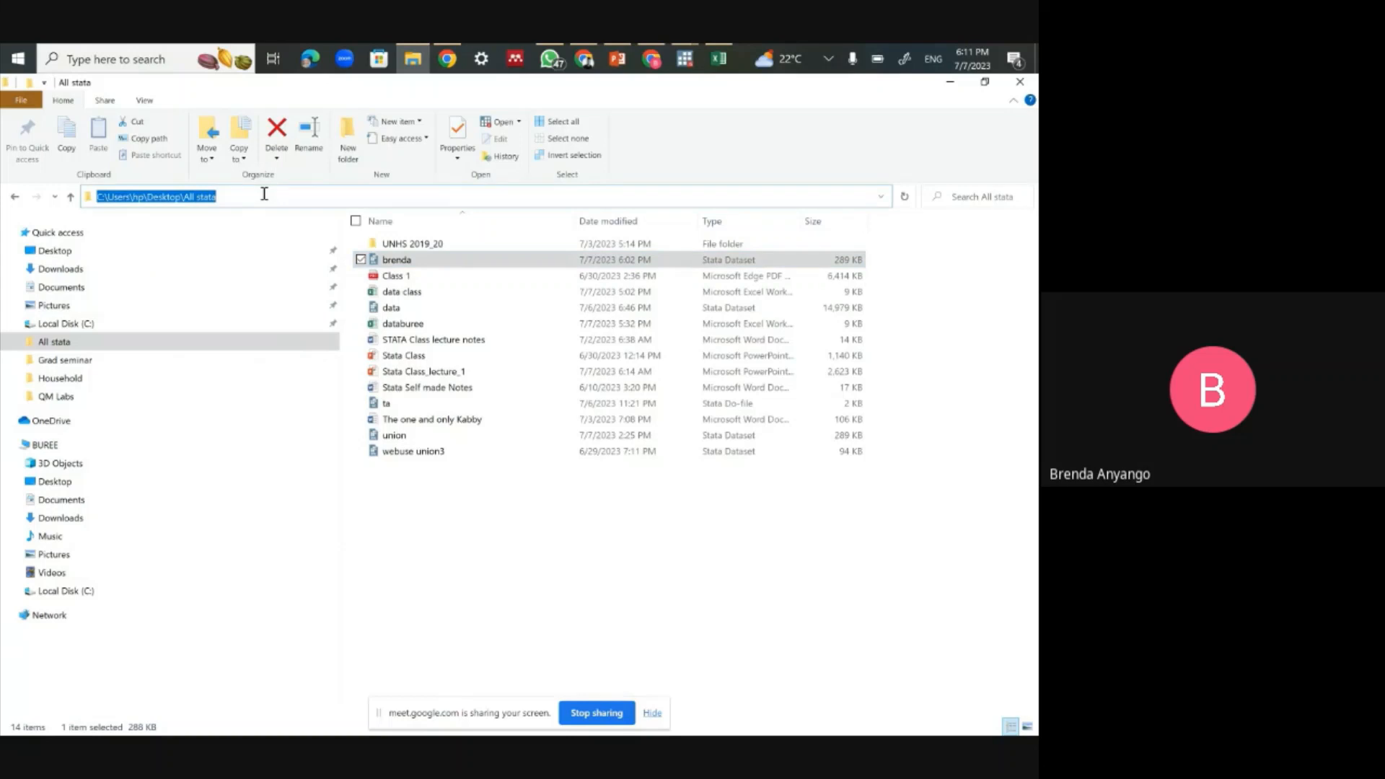
right_click(190, 199)
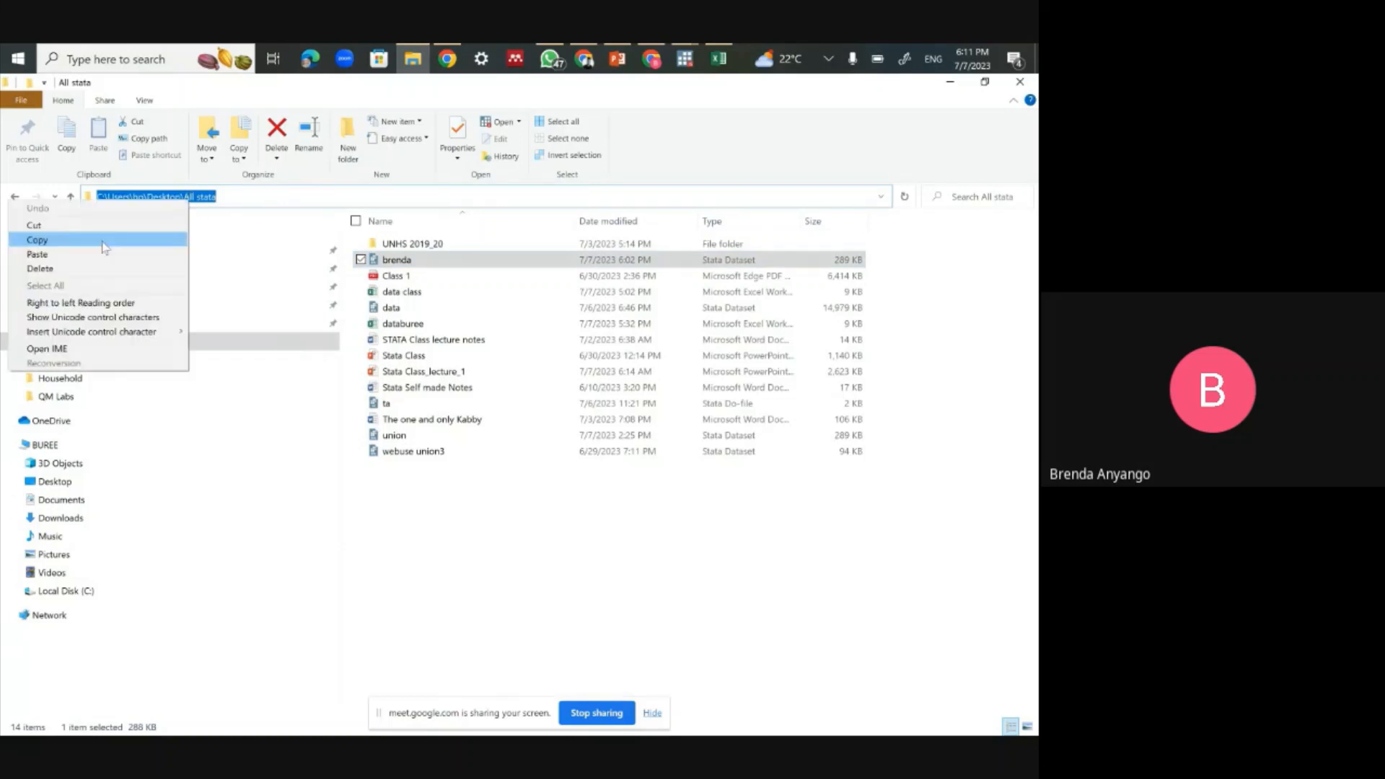
left_click(104, 240)
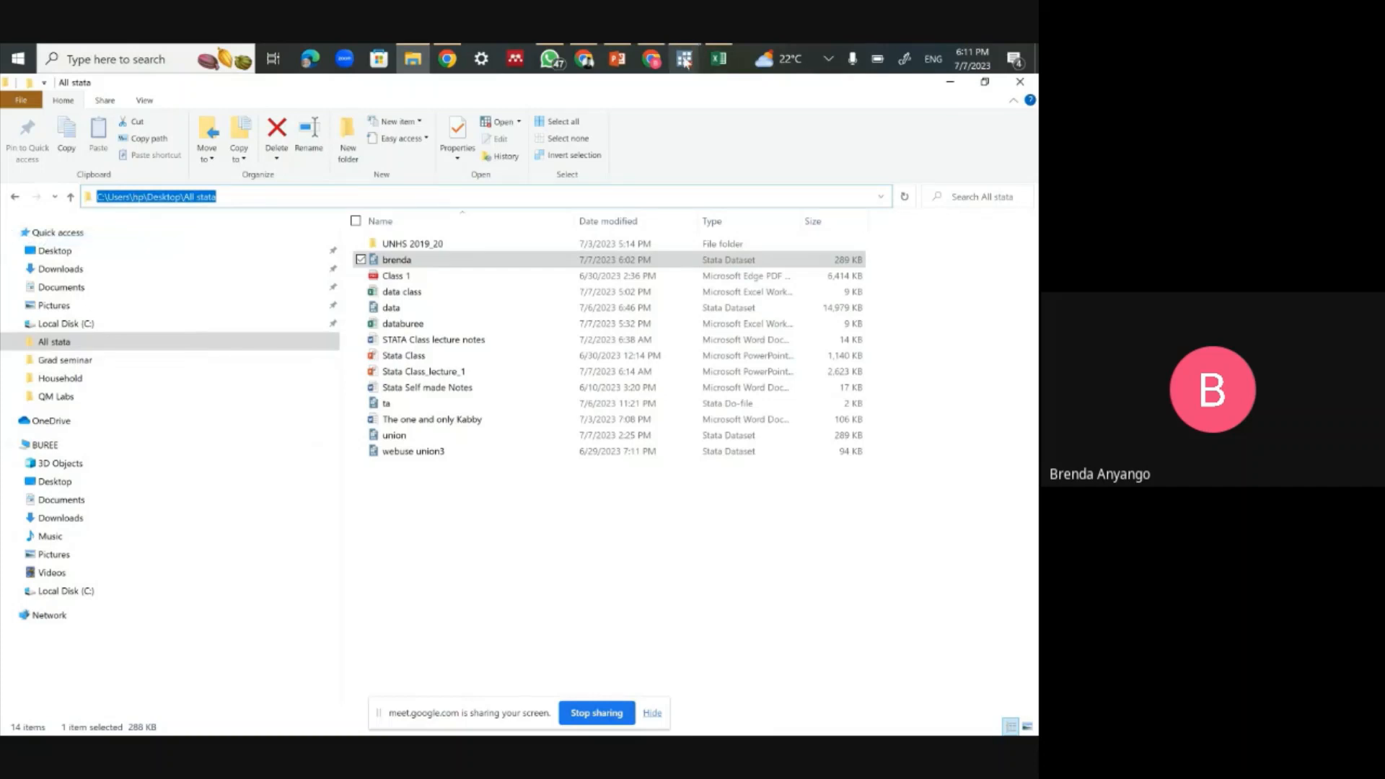
Step: Switch to the main Stata window and set the working directory again with cd "C:\Users\hp\Desktop\All stata", using the copied path
mouse_move(684, 59)
left_click(515, 160)
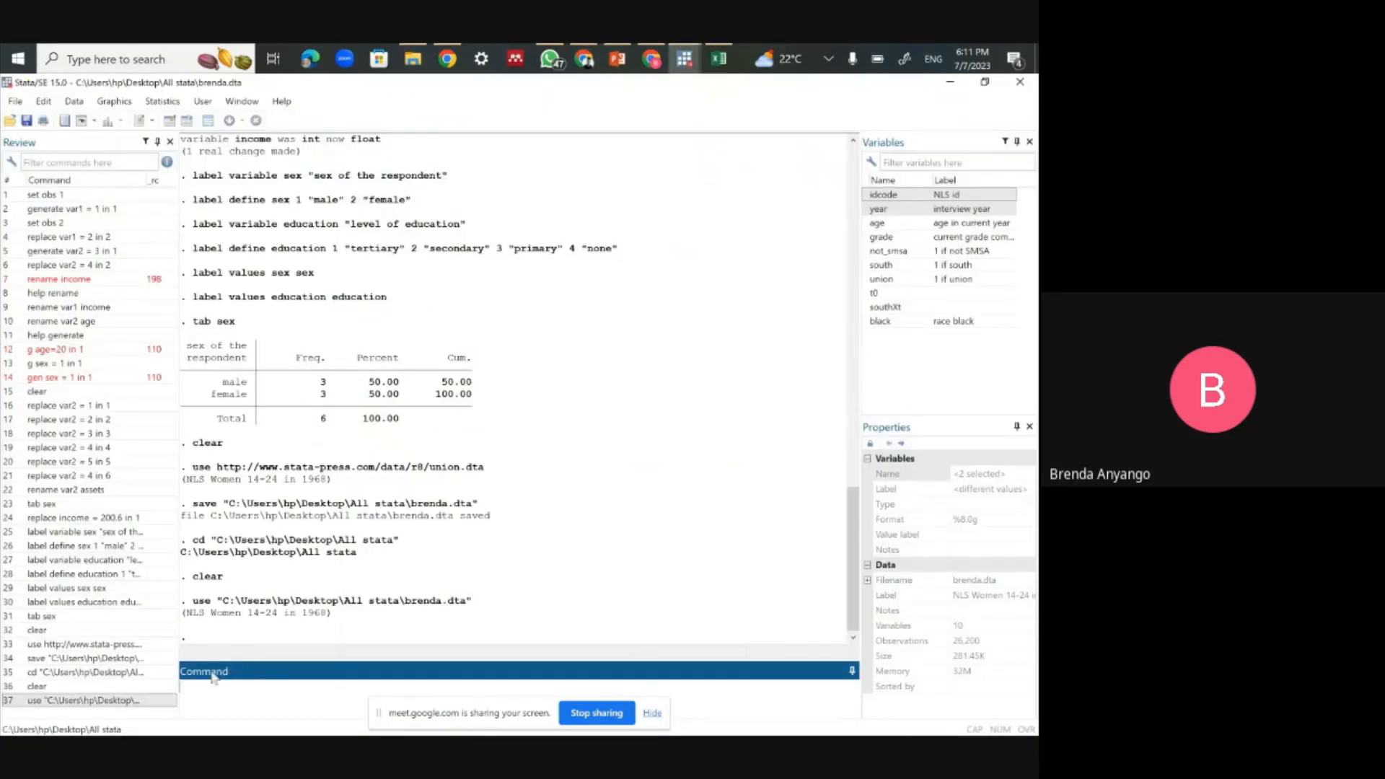
type("cd \"\"")
right_click(203, 689)
left_click(267, 631)
key("Return")
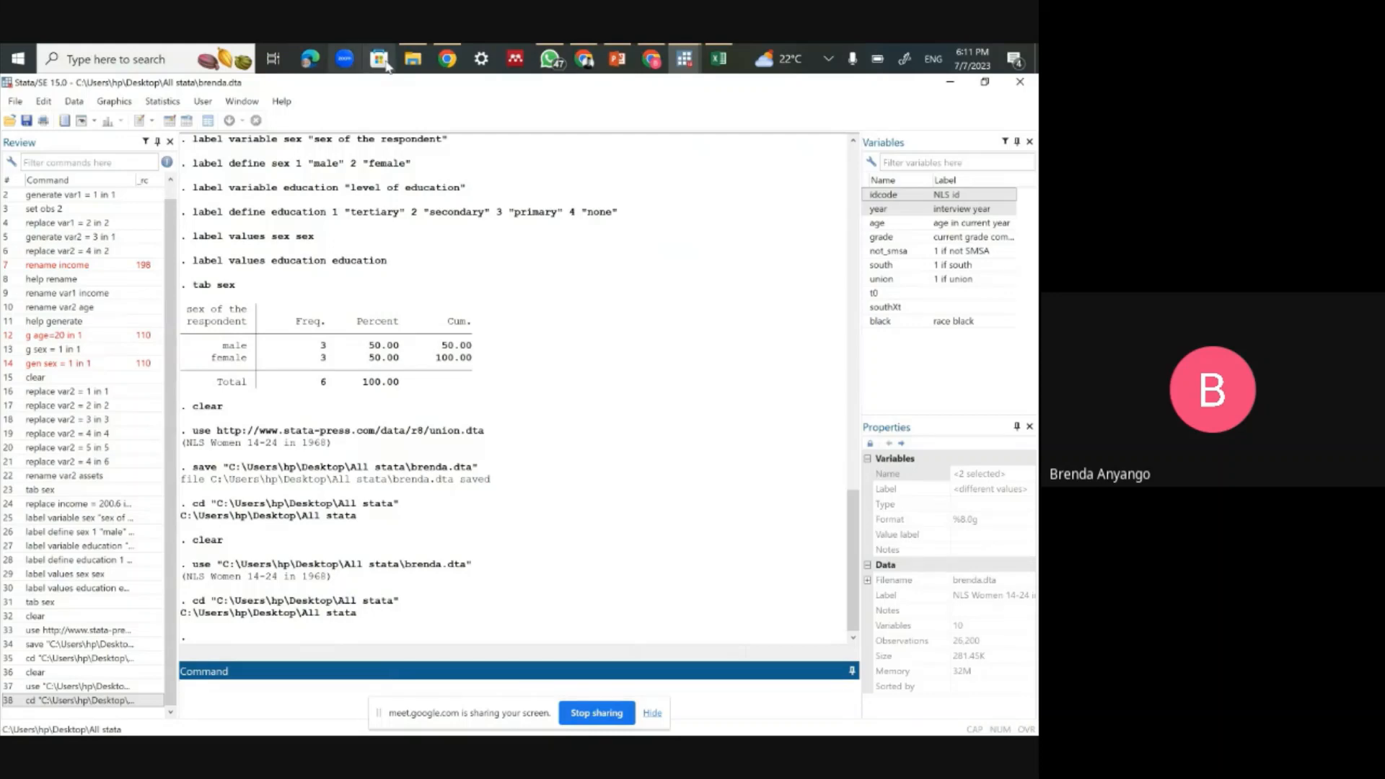
Step: Switch to File Explorer to review the All stata folder's location and contents, and return to the main Stata window
mouse_move(405, 66)
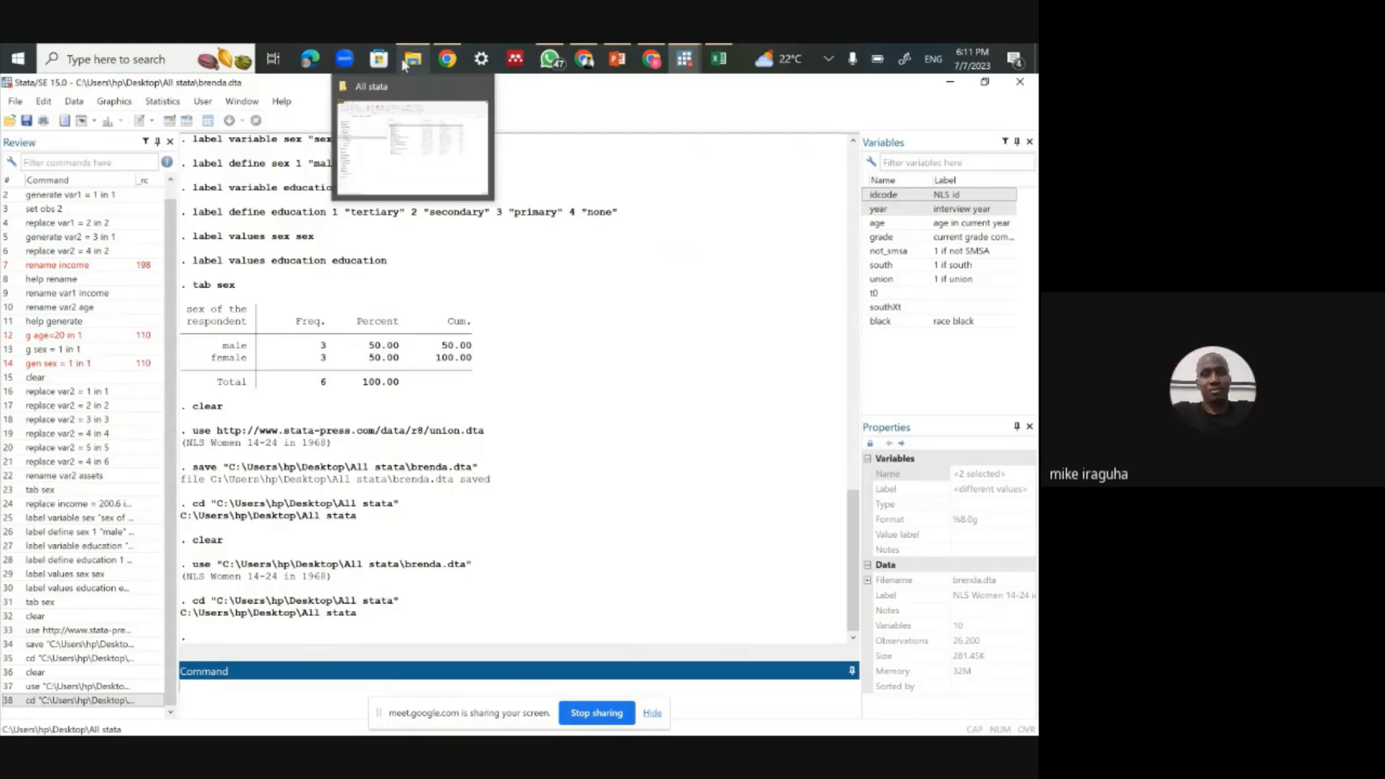
left_click(407, 137)
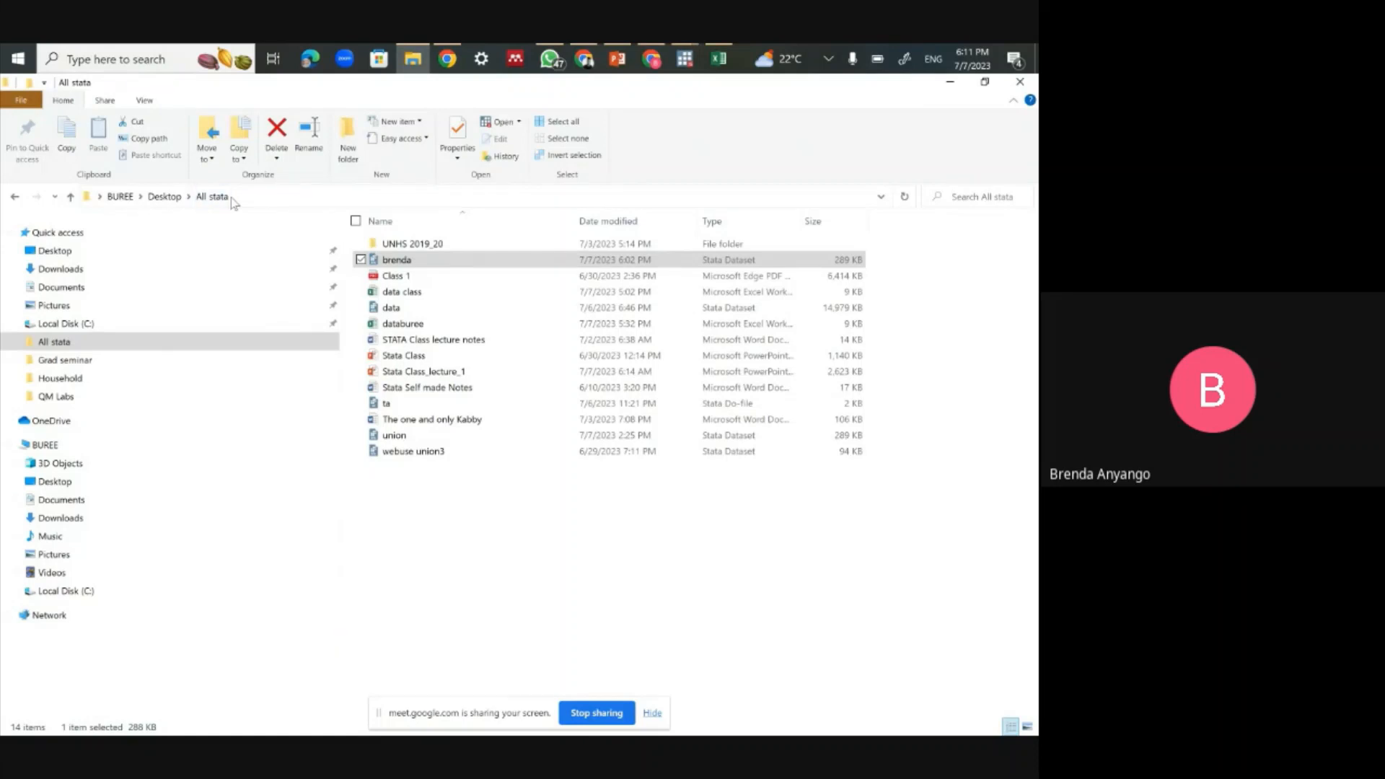
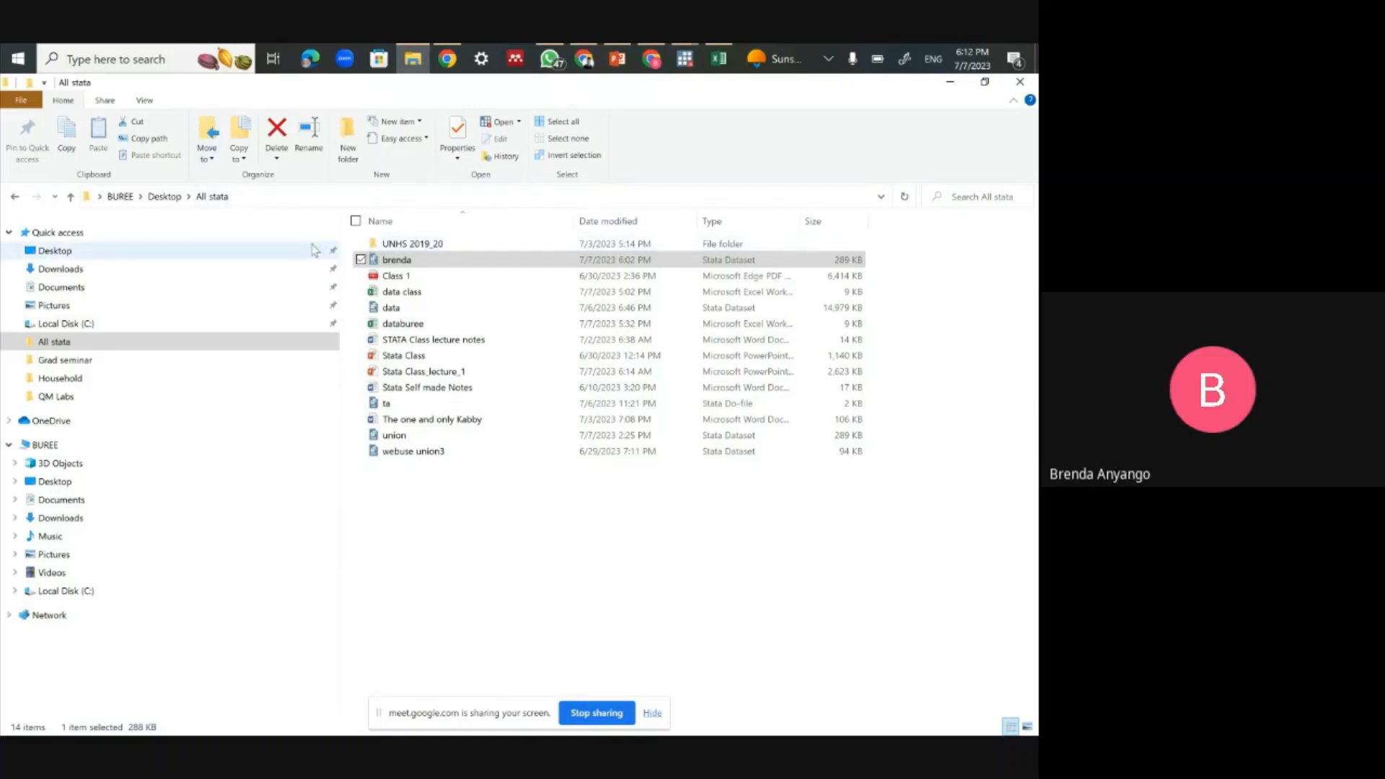
mouse_move(684, 58)
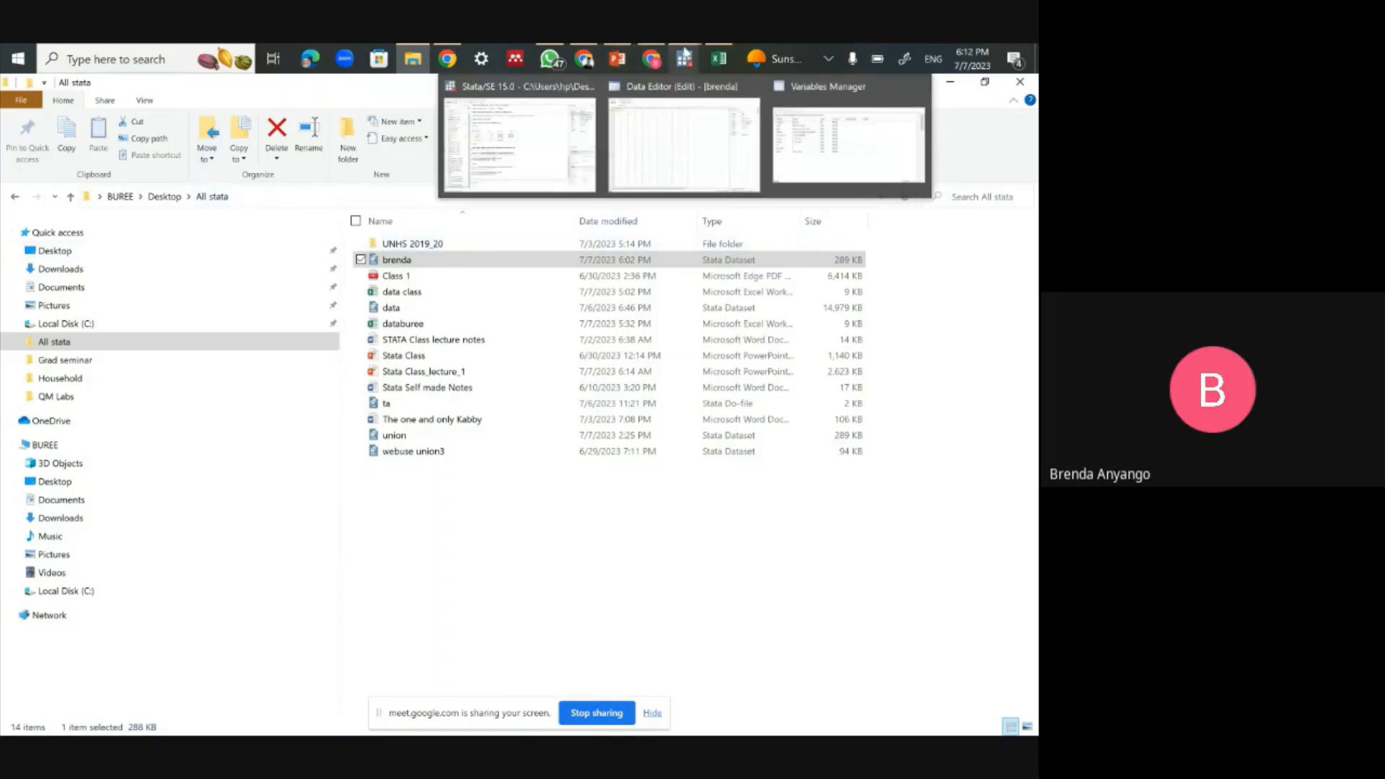
left_click(530, 148)
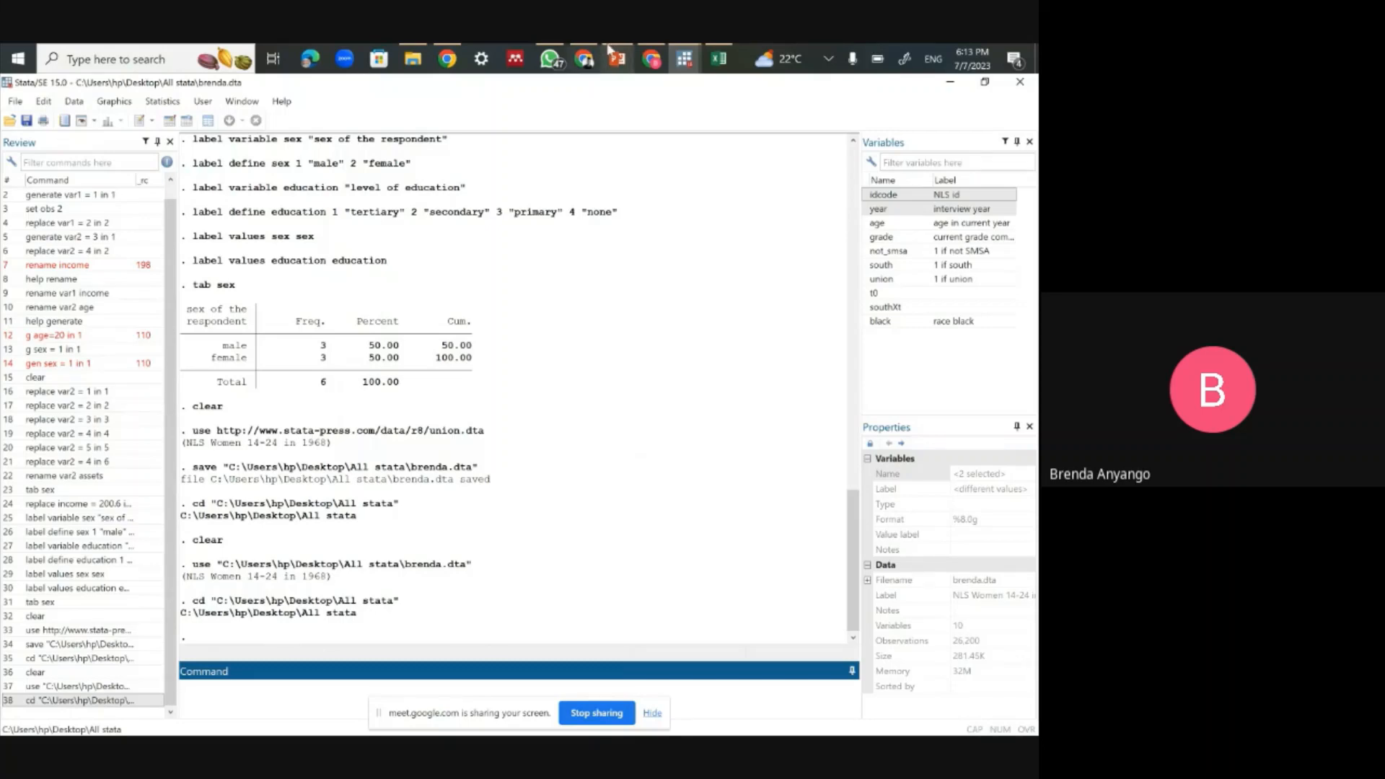
Step: Switch to the Google Meet call in Chrome and stop sharing the screen
left_click(651, 58)
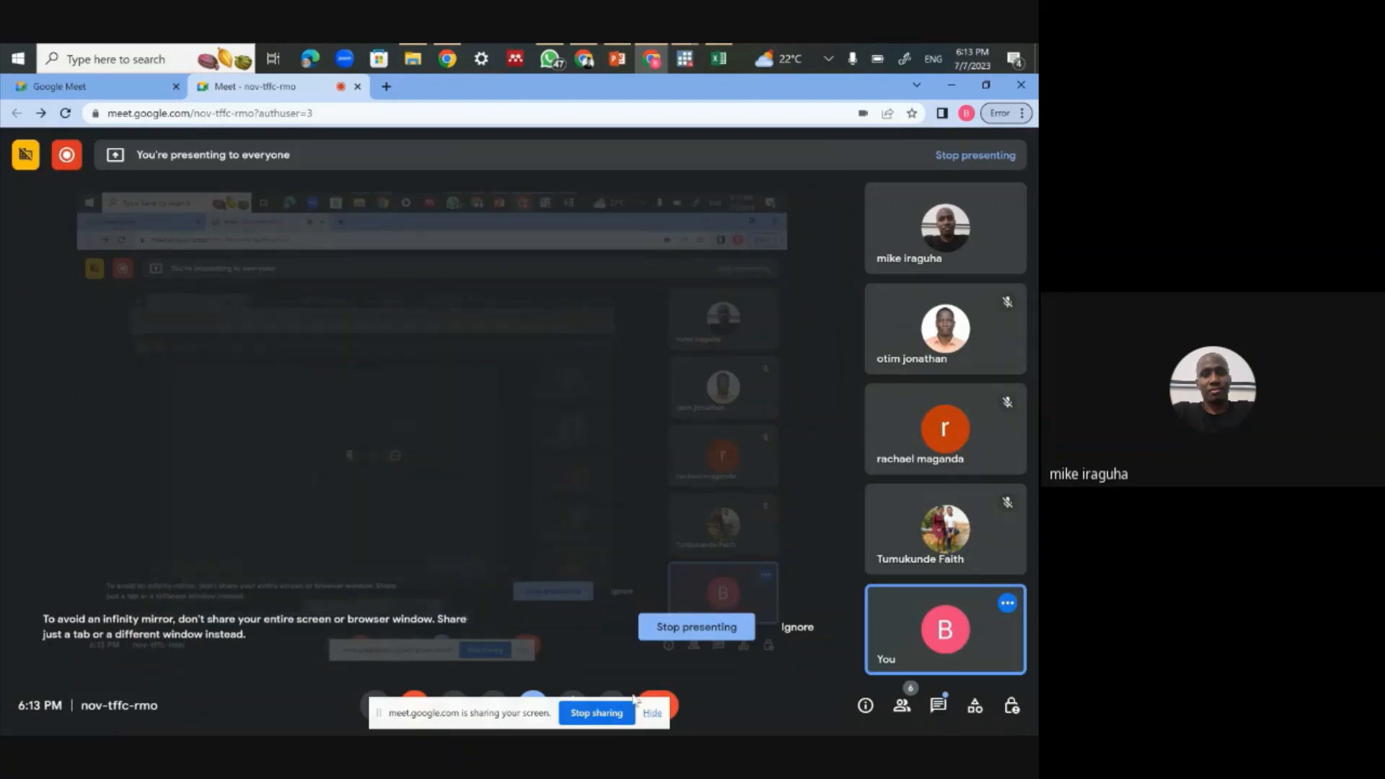
left_click(598, 712)
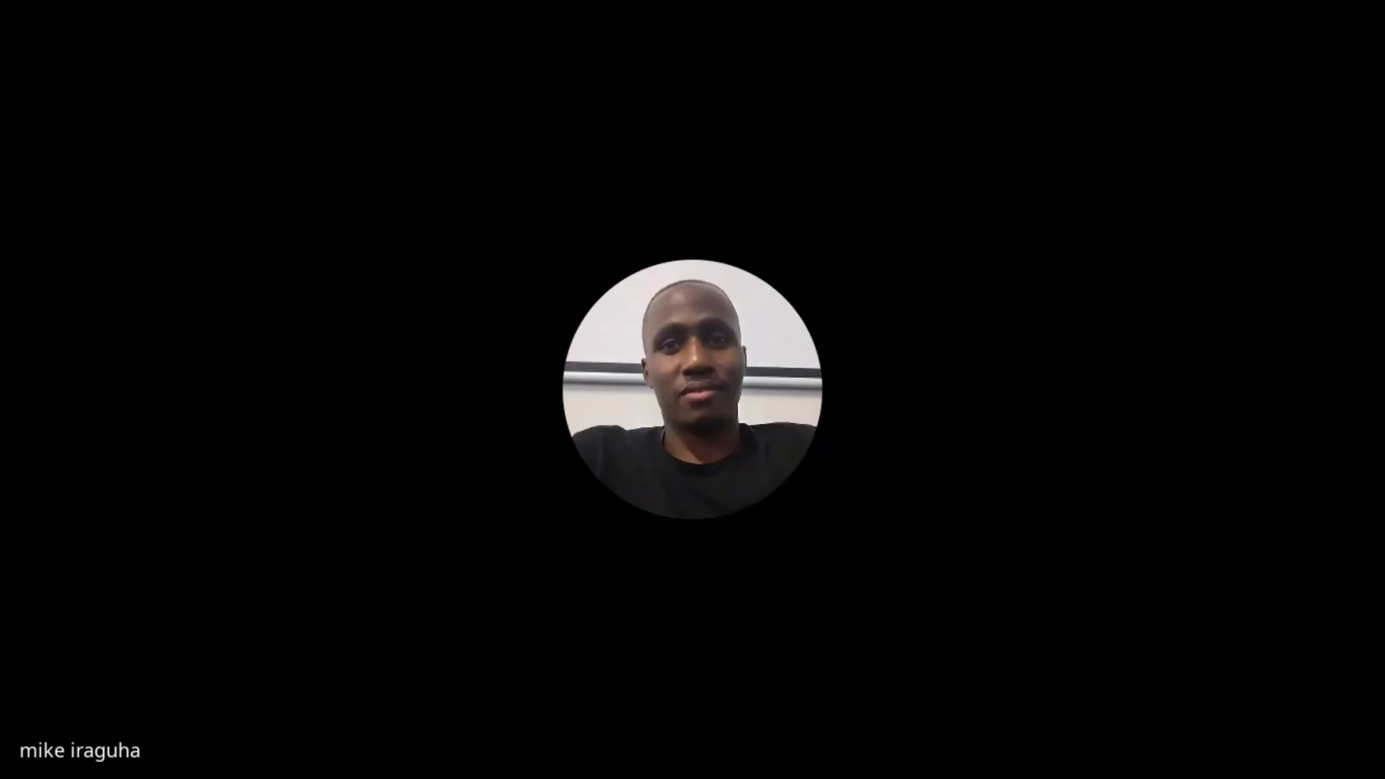